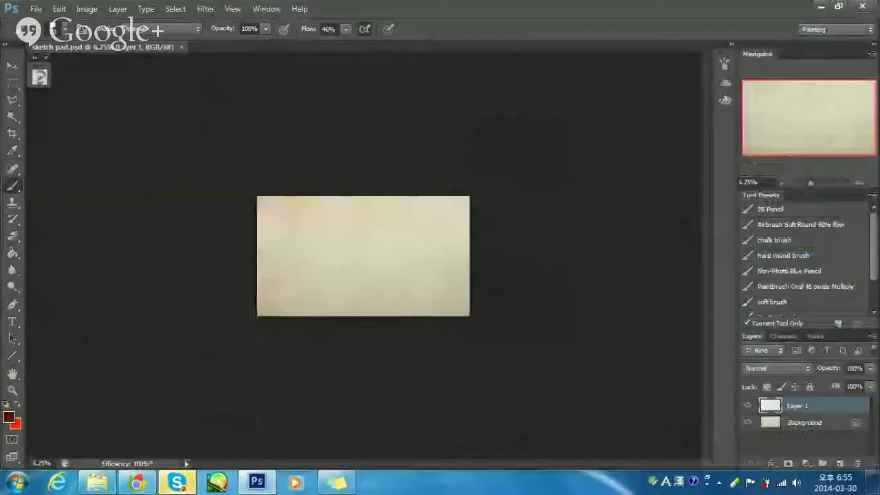
# Switch to Skype and the Google+ Hangouts window to check the chat and the live broadcast, and return to the canvas.
pyautogui.hotkey('ctrl', '+')
pyautogui.hotkey('ctrl', '+')
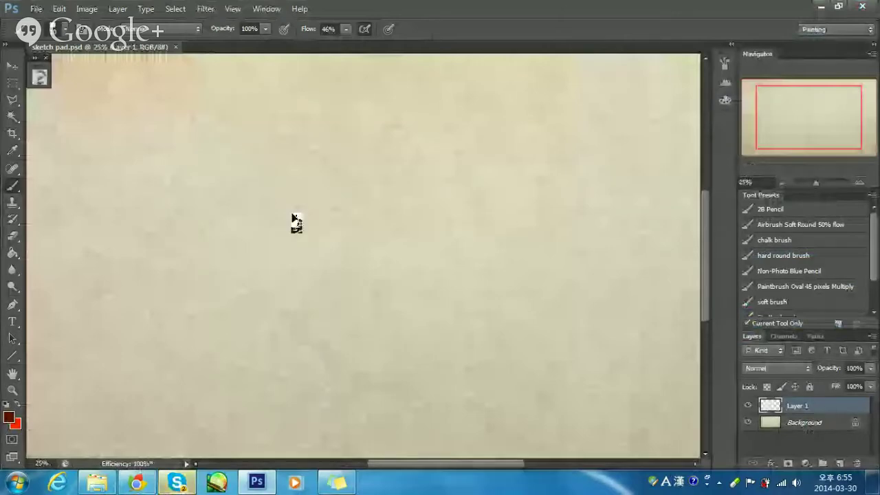
pyautogui.click(178, 483)
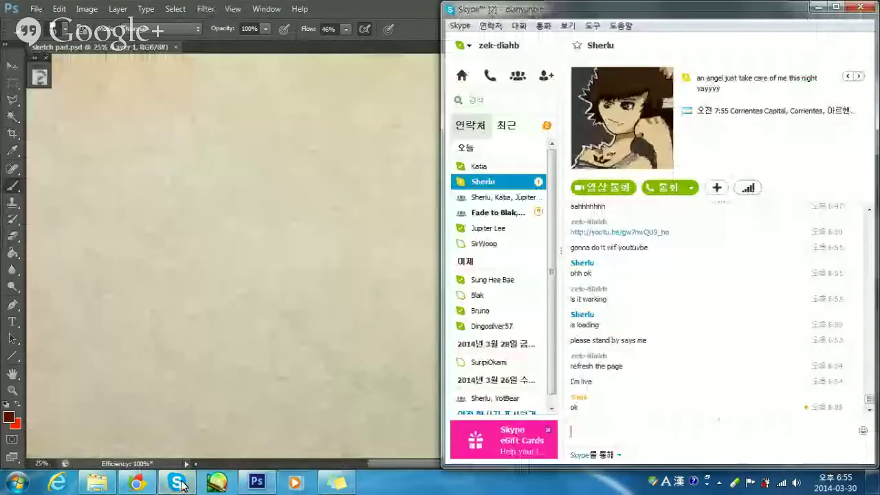
pyautogui.click(178, 483)
pyautogui.click(138, 483)
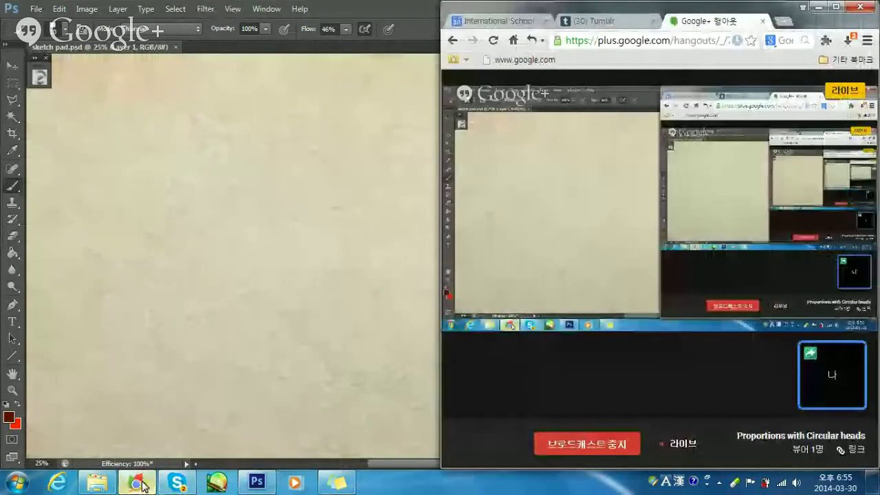
pyautogui.click(138, 483)
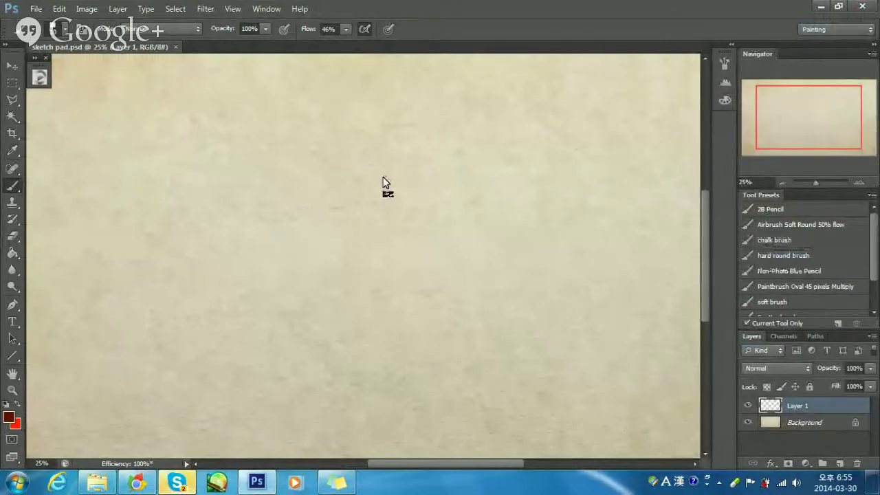
pyautogui.press('XF86AudioRaiseVolume')
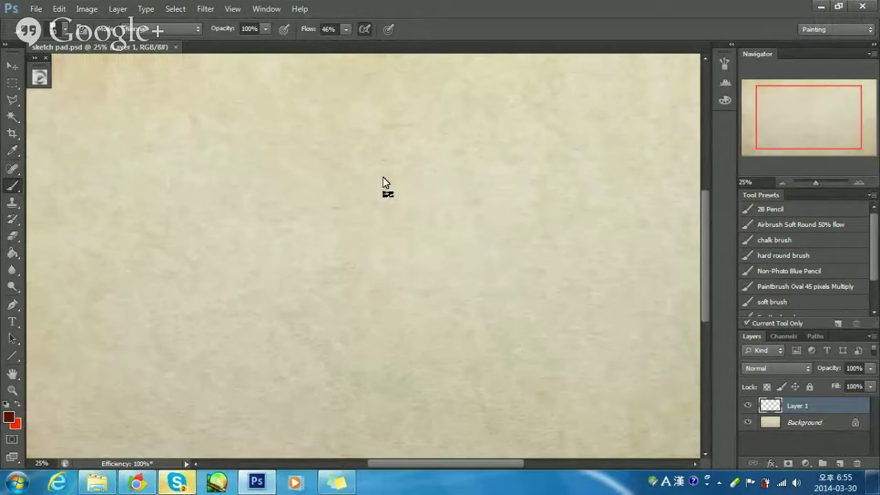
# Sketch a large freehand circle on Layer 1 near the canvas's centre, undoing the unsatisfactory strokes.
pyautogui.moveTo(349, 150)
pyautogui.mouseDown()
pyautogui.moveTo(312, 162)
pyautogui.moveTo(394, 292)
pyautogui.moveTo(444, 177)
pyautogui.moveTo(297, 176)
pyautogui.moveTo(446, 169)
pyautogui.moveTo(333, 290)
pyautogui.mouseUp()
pyautogui.hotkey('ctrl', 'z')
pyautogui.hotkey('ctrl', 'z')
pyautogui.hotkey('ctrl', 'z')
pyautogui.moveTo(311, 162)
pyautogui.mouseDown()
pyautogui.moveTo(361, 303)
pyautogui.moveTo(356, 143)
pyautogui.moveTo(348, 142)
pyautogui.moveTo(399, 285)
pyautogui.mouseUp()
pyautogui.hotkey('ctrl', 'z')
pyautogui.moveTo(331, 145)
pyautogui.mouseDown()
pyautogui.moveTo(365, 131)
pyautogui.moveTo(287, 313)
pyautogui.mouseUp()
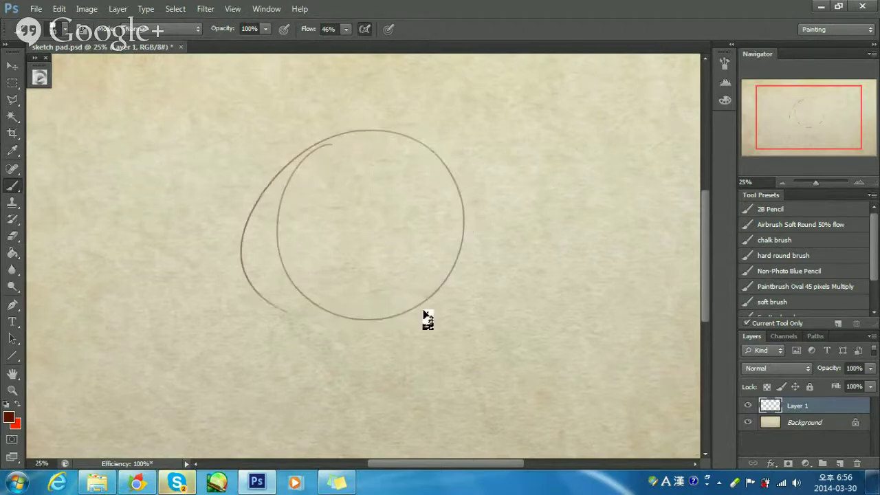
# Check the Skype messages, return to the sketch and erase the stray arc beside the circle.
pyautogui.click(192, 491)
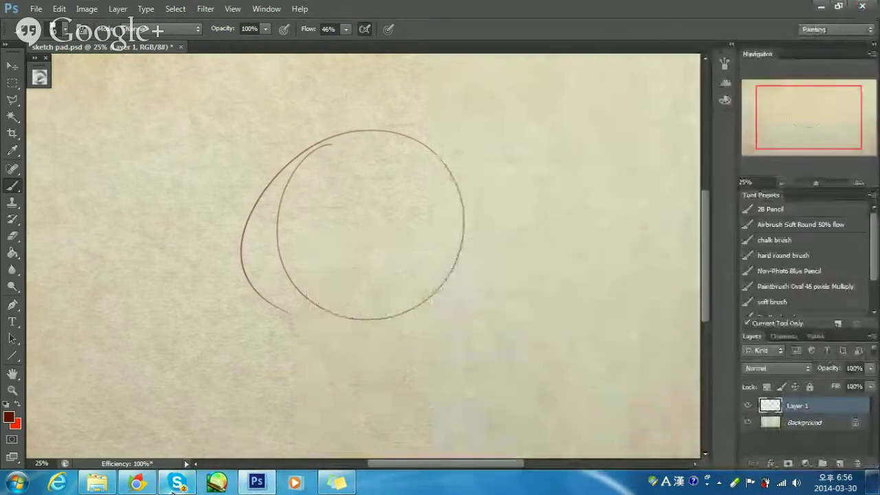
pyautogui.click(173, 486)
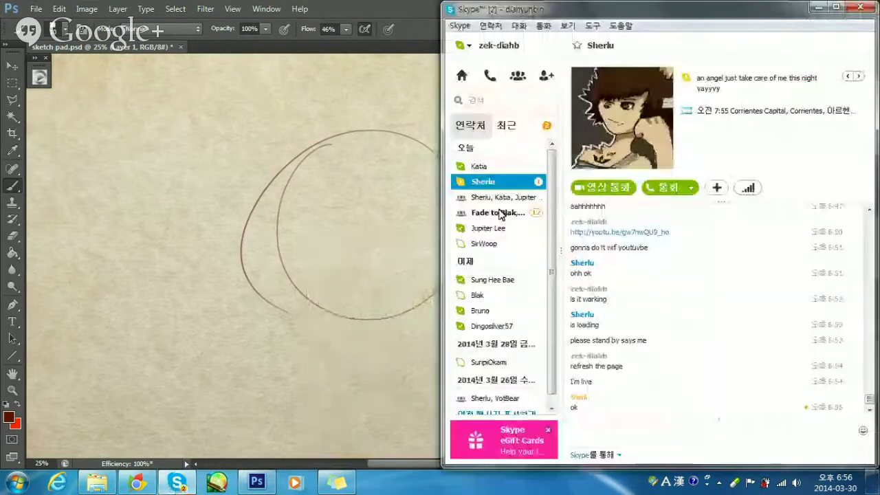
pyautogui.click(284, 242)
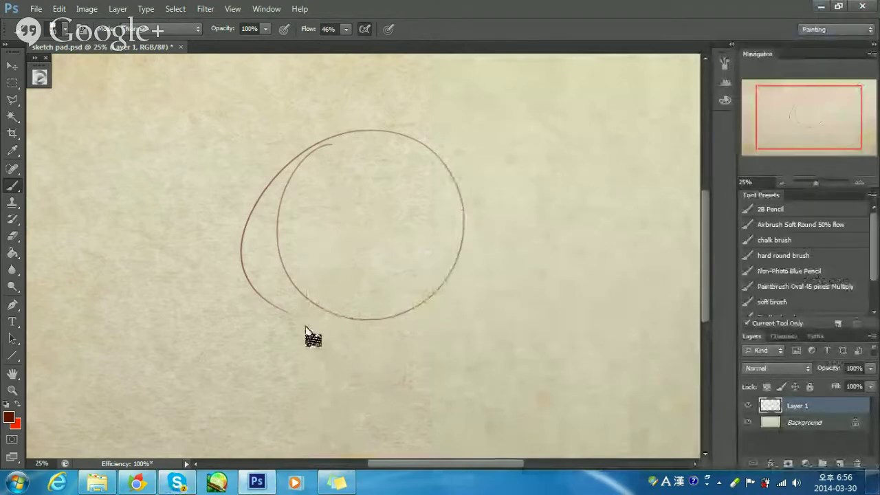
pyautogui.moveTo(239, 255)
pyautogui.mouseDown()
pyautogui.moveTo(287, 313)
pyautogui.moveTo(232, 197)
pyautogui.moveTo(246, 220)
pyautogui.moveTo(282, 164)
pyautogui.moveTo(255, 177)
pyautogui.moveTo(264, 159)
pyautogui.moveTo(289, 130)
pyautogui.moveTo(315, 122)
pyautogui.moveTo(286, 150)
pyautogui.mouseUp()
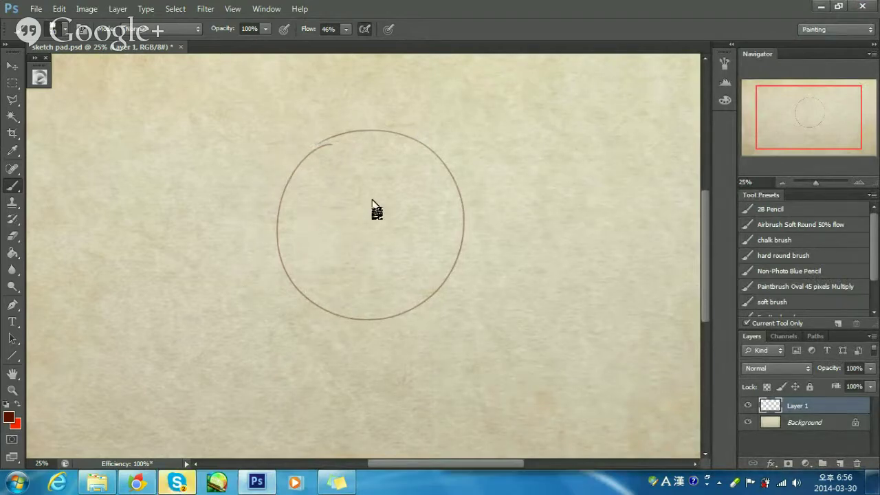
# Switch to the Google+ Hangouts window to check how the shared screen looks in the broadcast, and minimize it.
pyautogui.click(184, 488)
pyautogui.click(184, 488)
pyautogui.click(146, 485)
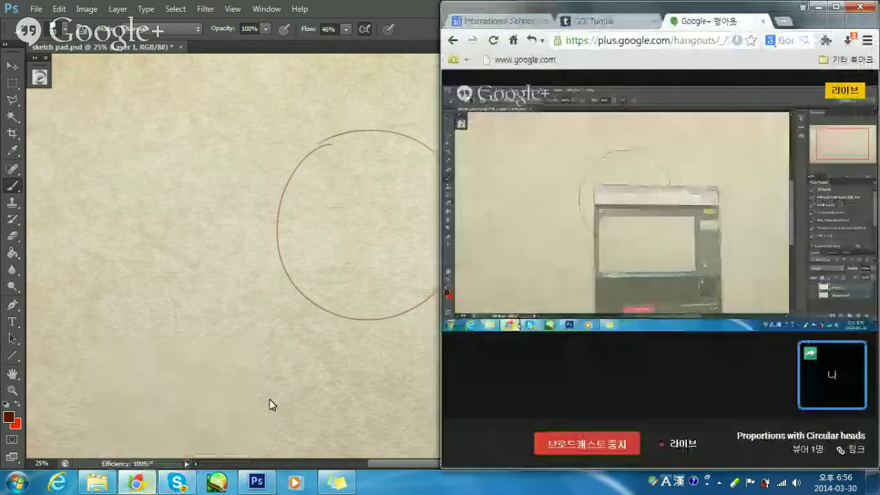
pyautogui.moveTo(776, 350)
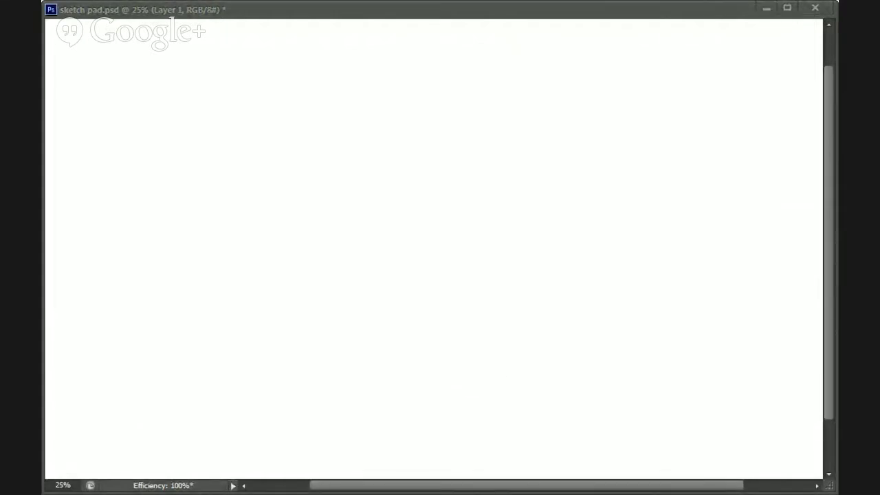
pyautogui.hotkey('alt', 'Tab')
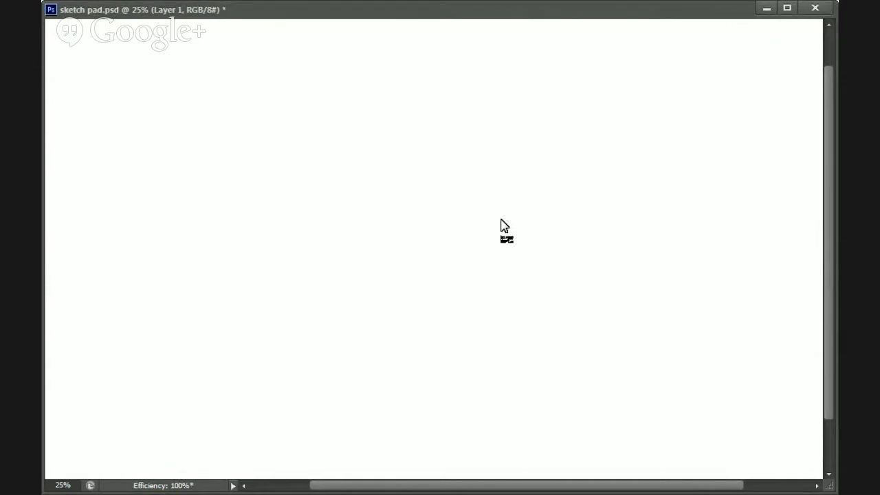
pyautogui.doubleClick(621, 11)
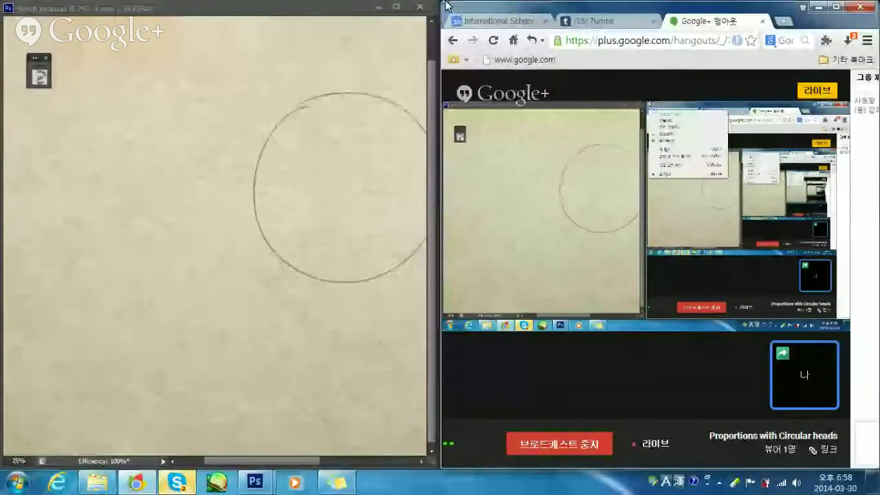
pyautogui.moveTo(447, 5); pyautogui.dragTo(815, 5)
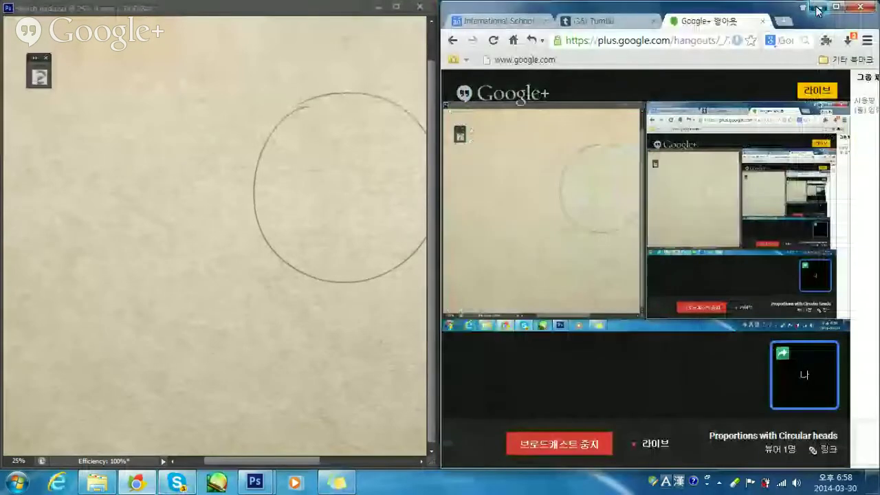
pyautogui.click(810, 6)
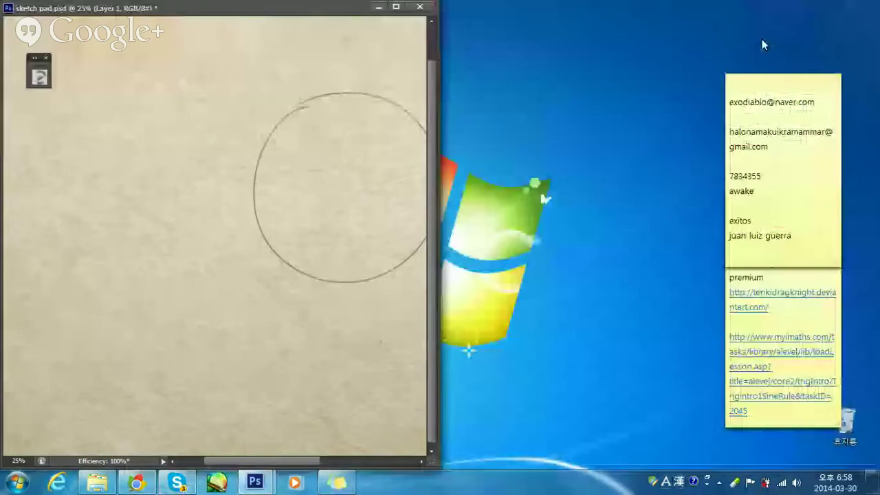
# Open Skype, read the contact's unread messages about the stream, and minimize the chat window.
pyautogui.click(179, 483)
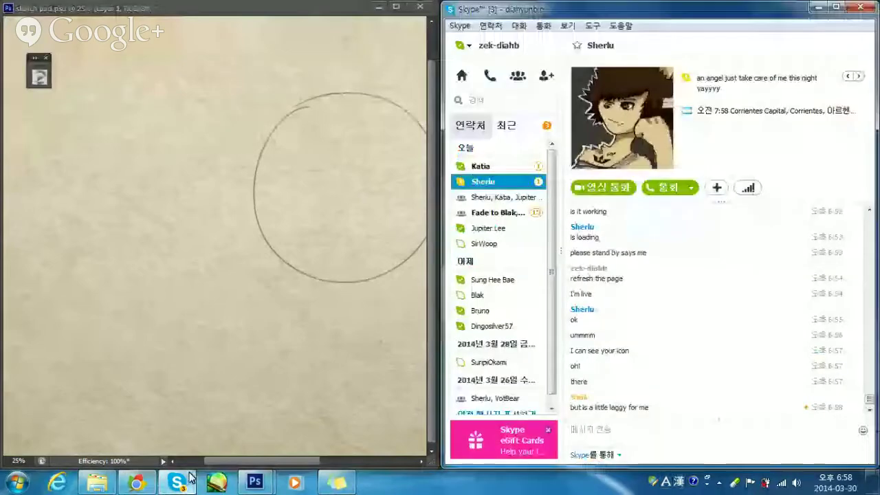
pyautogui.click(492, 172)
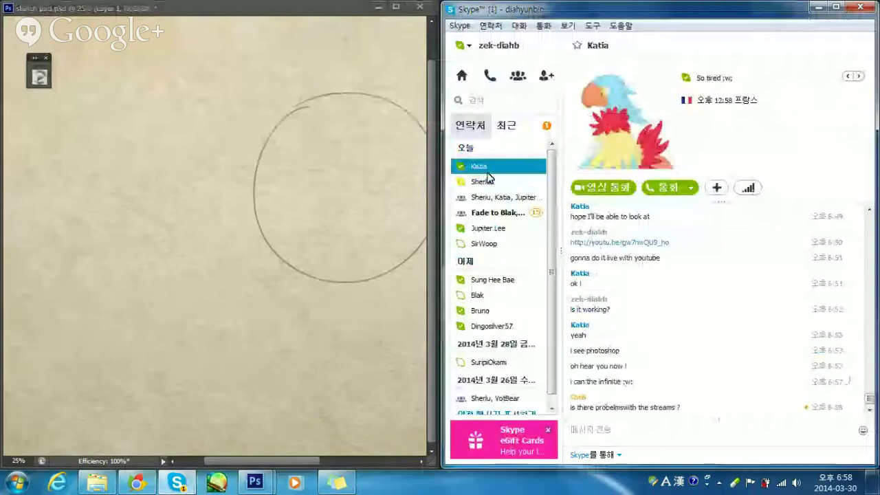
pyautogui.click(818, 7)
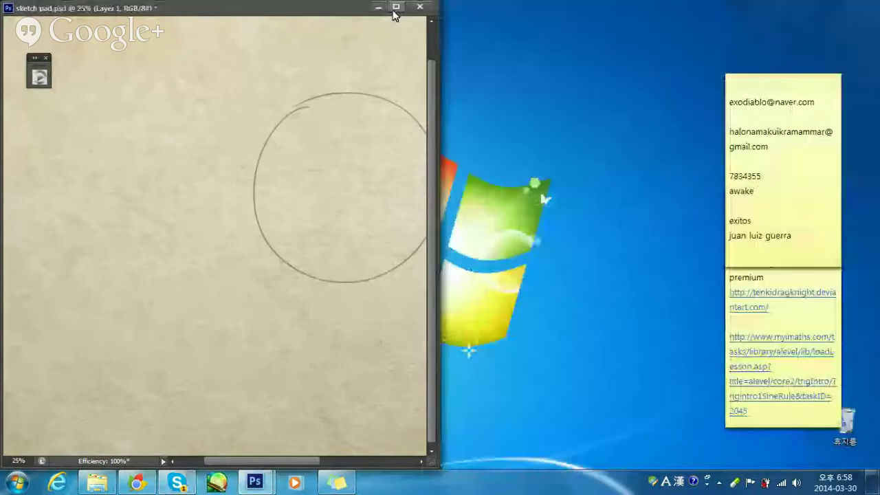
# Maximize the sketch pad.psd window, then restore it and move it aside to uncover the Photoshop workspace.
pyautogui.click(395, 8)
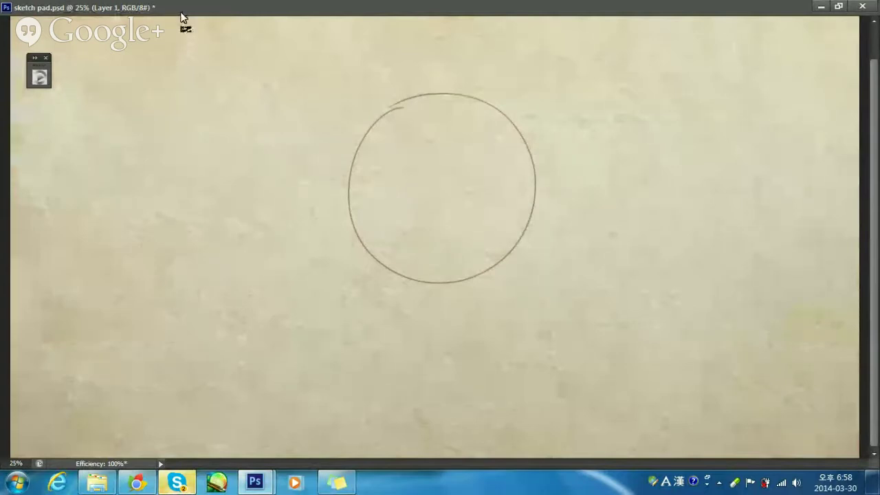
pyautogui.moveTo(182, 17); pyautogui.dragTo(196, 26)
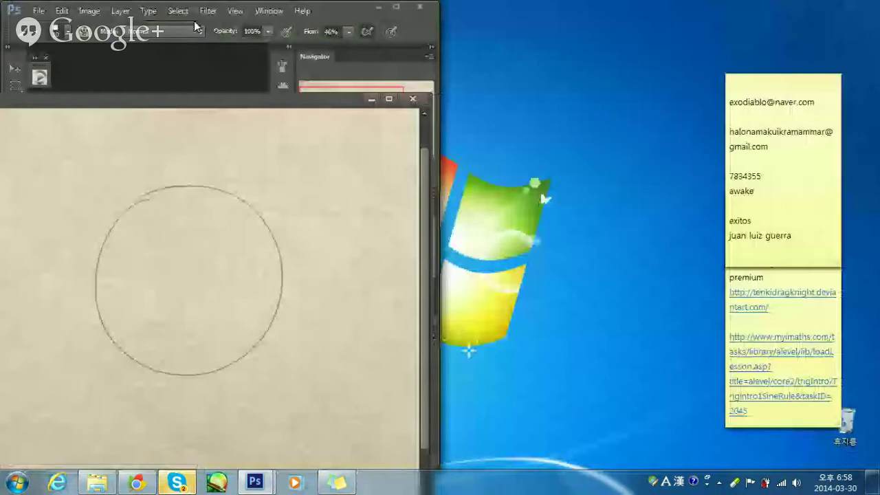
pyautogui.moveTo(177, 104)
pyautogui.mouseDown()
pyautogui.moveTo(879, 83)
pyautogui.moveTo(553, 67)
pyautogui.mouseUp()
pyautogui.click(40, 11)
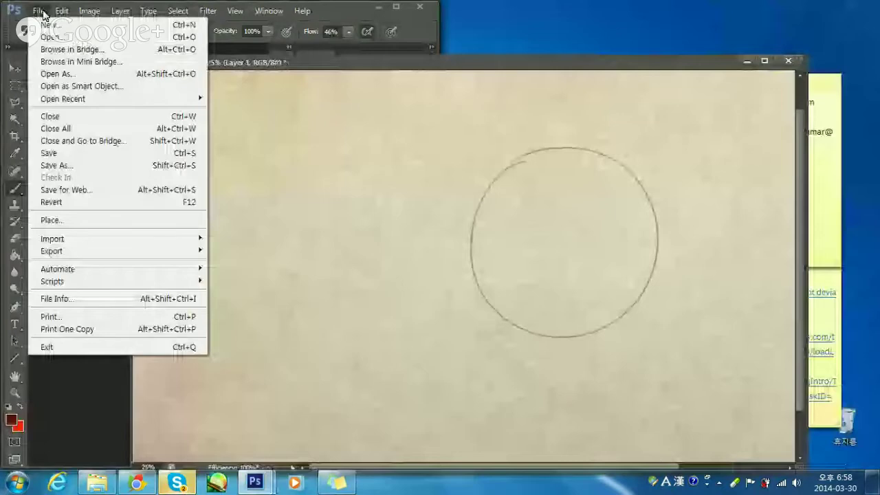
pyautogui.click(49, 36)
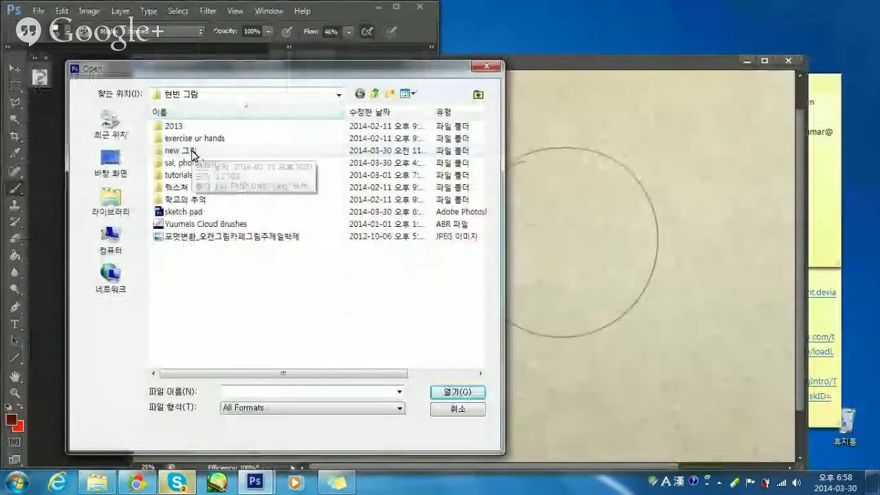
pyautogui.click(487, 66)
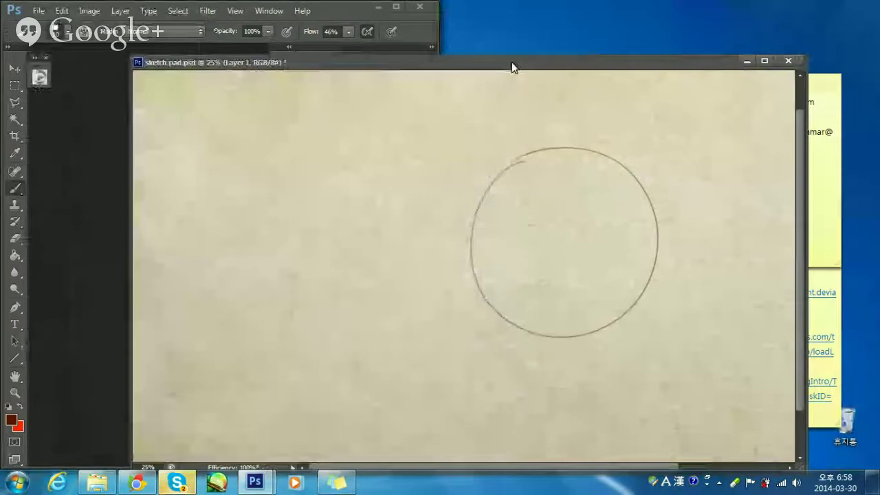
# Open the reference image head studies.jpg from the 낙서 folder and enlarge it to 33.3%.
pyautogui.moveTo(511, 62); pyautogui.dragTo(47, 38)
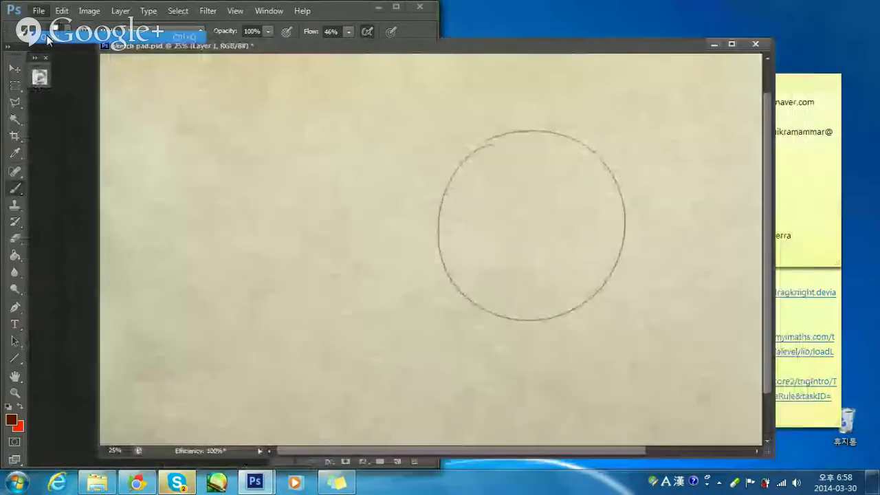
pyautogui.click(47, 37)
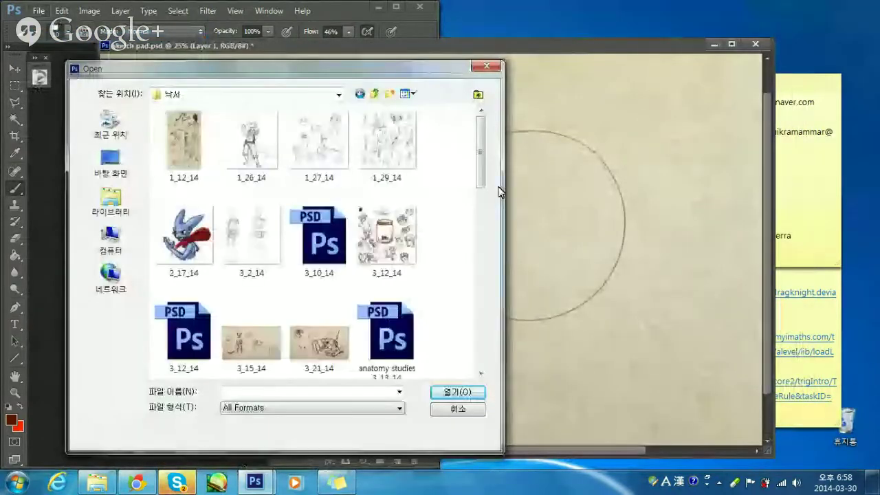
pyautogui.moveTo(481, 166); pyautogui.dragTo(481, 247)
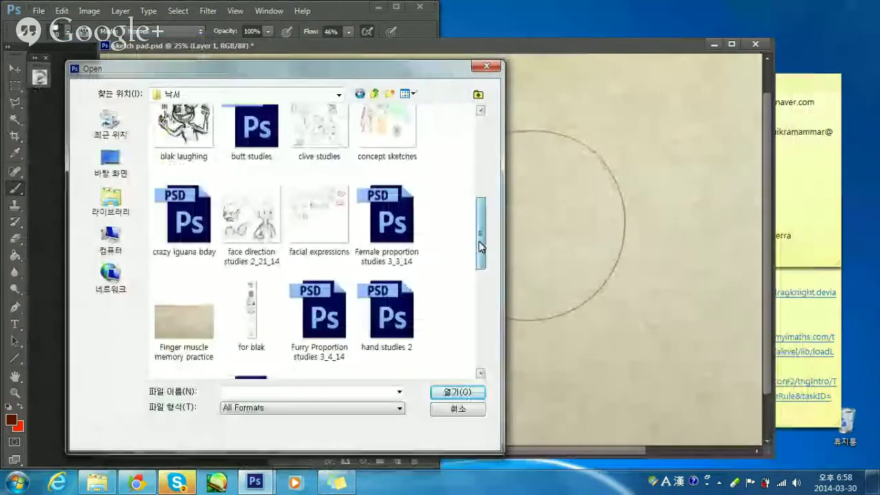
pyautogui.press('Escape')
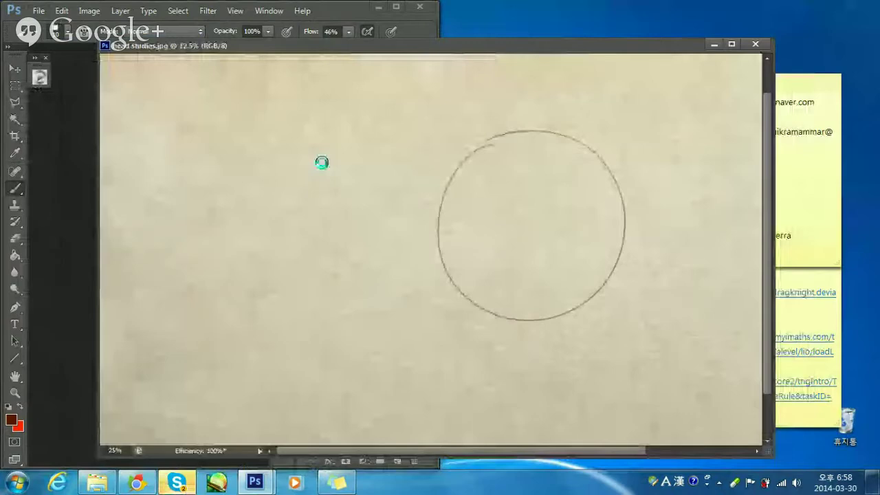
pyautogui.hotkey('ctrl', '+')
pyautogui.hotkey('ctrl', '+')
pyautogui.hotkey('ctrl', '+')
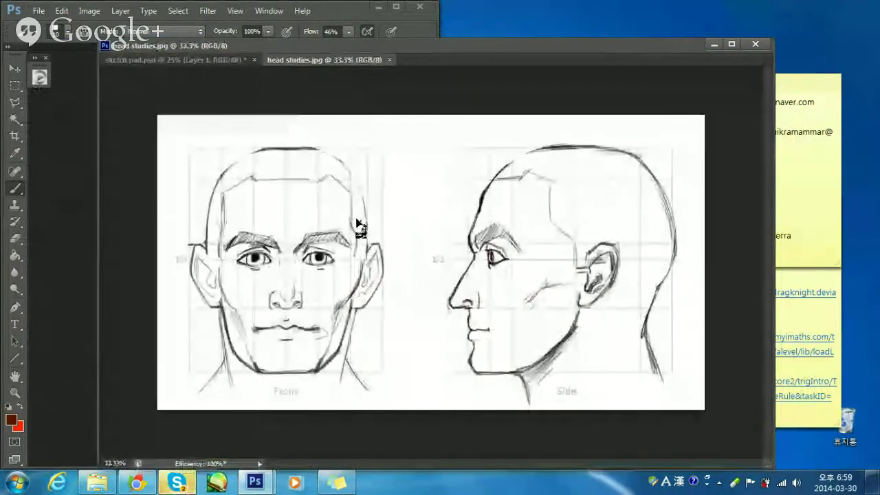
# Separate head studies.jpg from sketch pad.psd and arrange both windows side by side, with the reference at 25% and the sketched circle in view.
pyautogui.moveTo(350, 62); pyautogui.dragTo(605, 65)
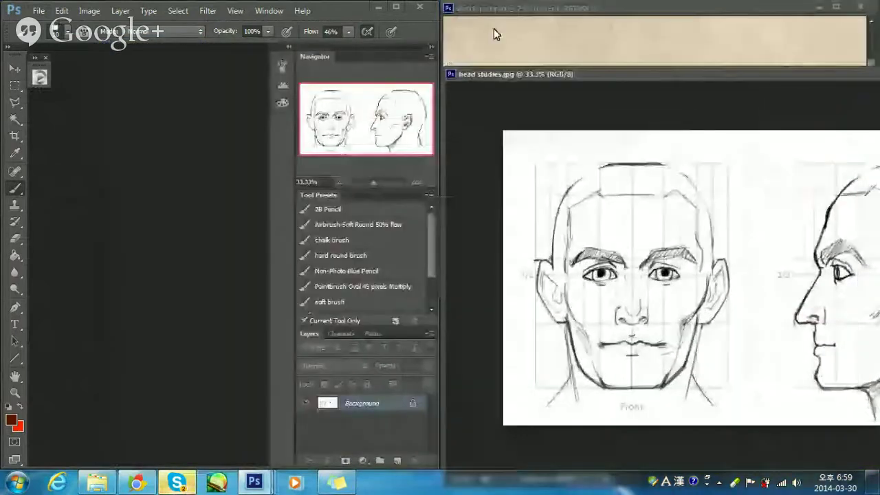
pyautogui.moveTo(493, 10); pyautogui.dragTo(2, 28)
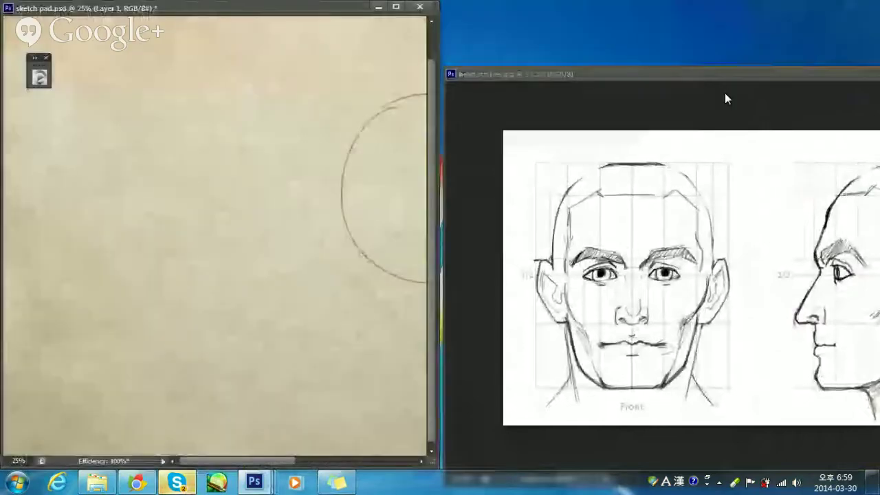
pyautogui.moveTo(615, 79); pyautogui.dragTo(624, 77)
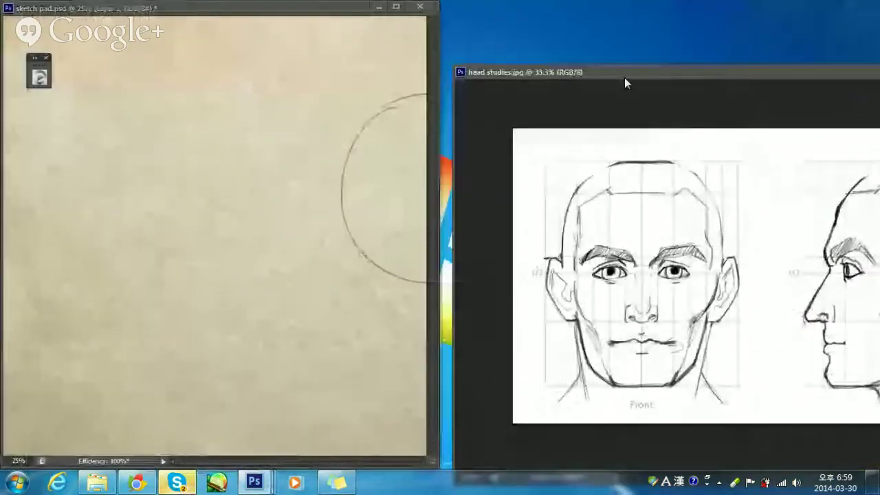
pyautogui.press('super+Right')
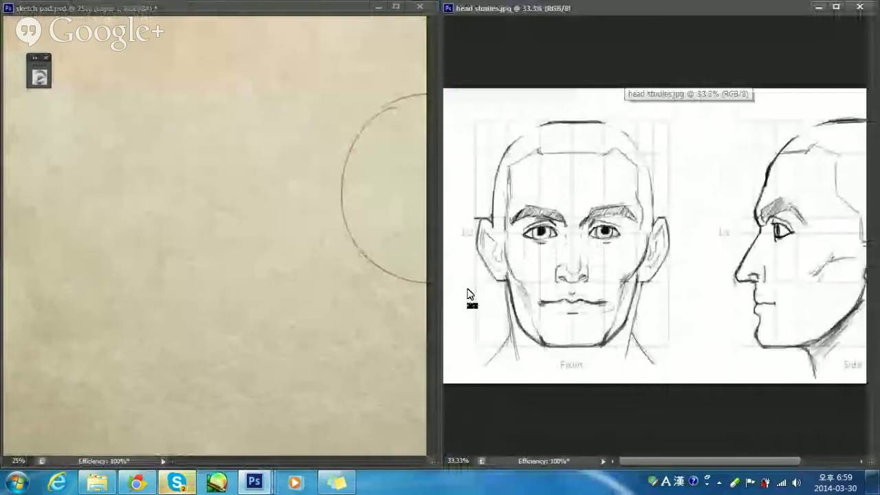
pyautogui.hotkey('ctrl', '-')
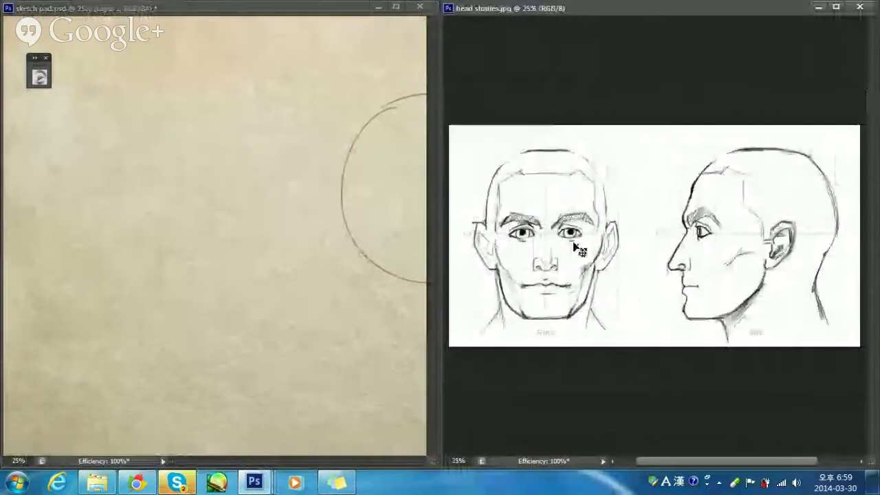
pyautogui.click(297, 255)
pyautogui.moveTo(297, 255); pyautogui.dragTo(47, 270)
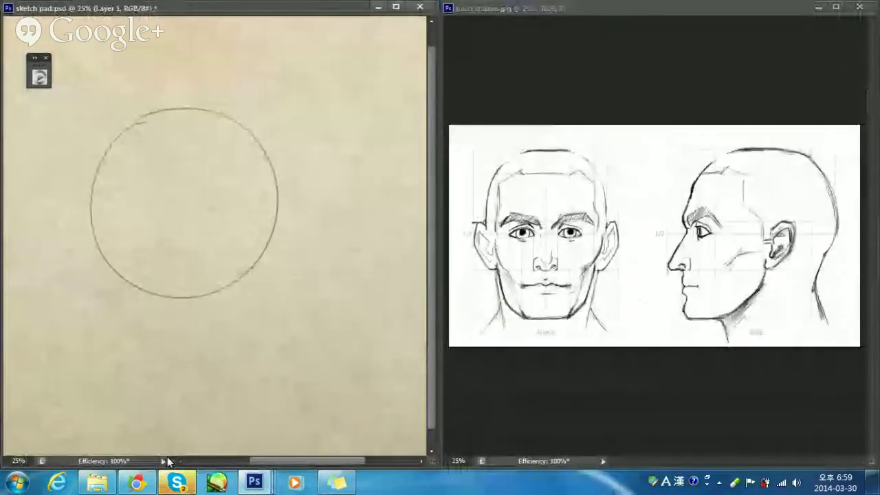
# Switch to Skype, read the unread stream feedback from two contacts, and return to Photoshop.
pyautogui.click(177, 482)
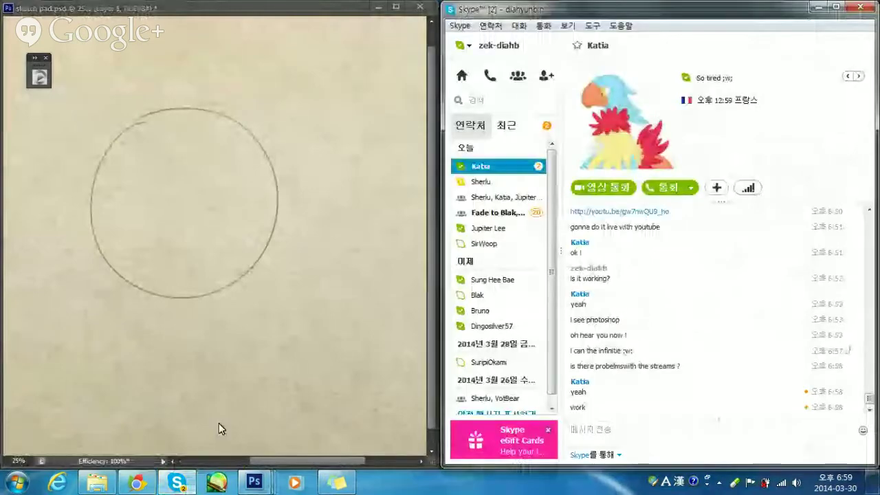
pyautogui.click(481, 181)
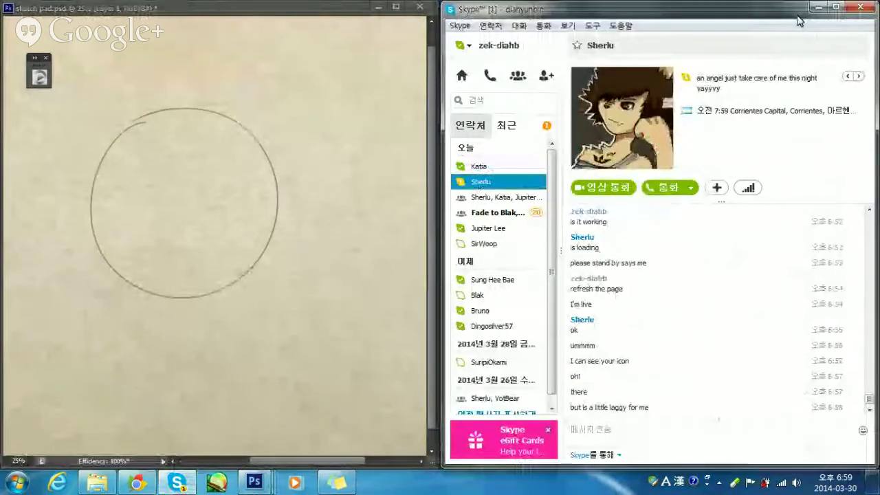
pyautogui.click(389, 157)
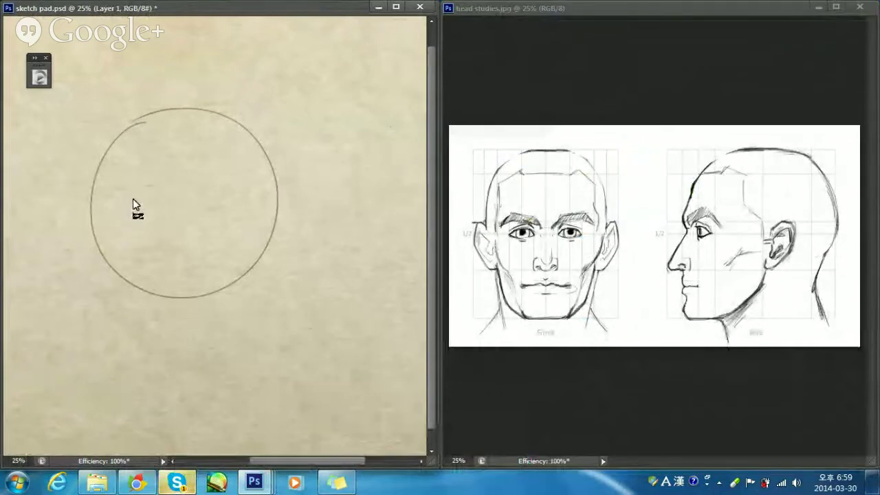
# Draw straight horizontal and vertical centre lines through the sketched circle, extending past its outline.
pyautogui.moveTo(272, 209)
pyautogui.mouseDown()
pyautogui.moveTo(77, 211)
pyautogui.moveTo(315, 191)
pyautogui.mouseUp()
pyautogui.hotkey('ctrl', 'alt', 'z')
pyautogui.hotkey('ctrl', 'alt', 'z')
pyautogui.moveTo(82, 207); pyautogui.dragTo(329, 207)
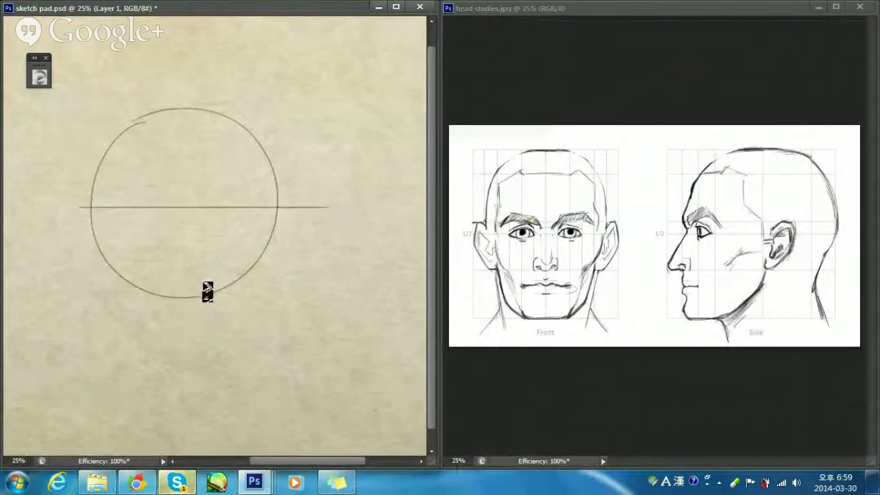
pyautogui.moveTo(186, 300); pyautogui.dragTo(185, 57)
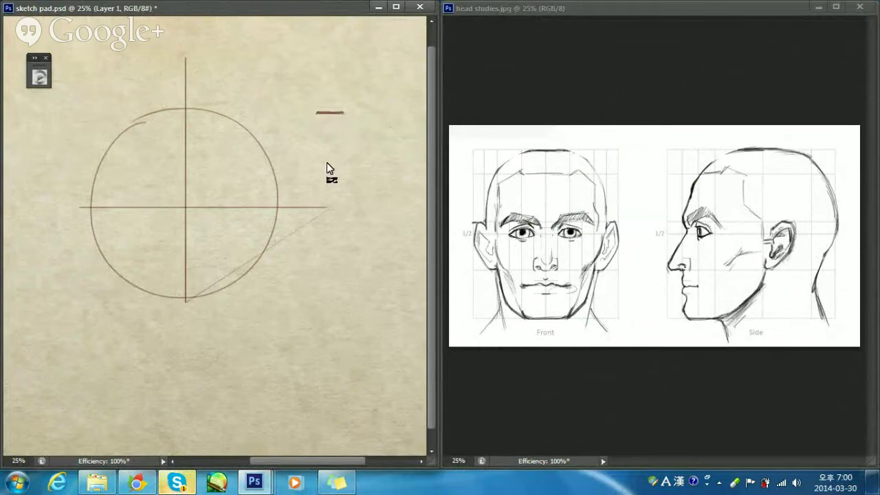
# Draw short horizontal tick marks beside the circle to divide its height into thirds, with the lowest level with its bottom edge.
pyautogui.moveTo(317, 182); pyautogui.dragTo(345, 182)
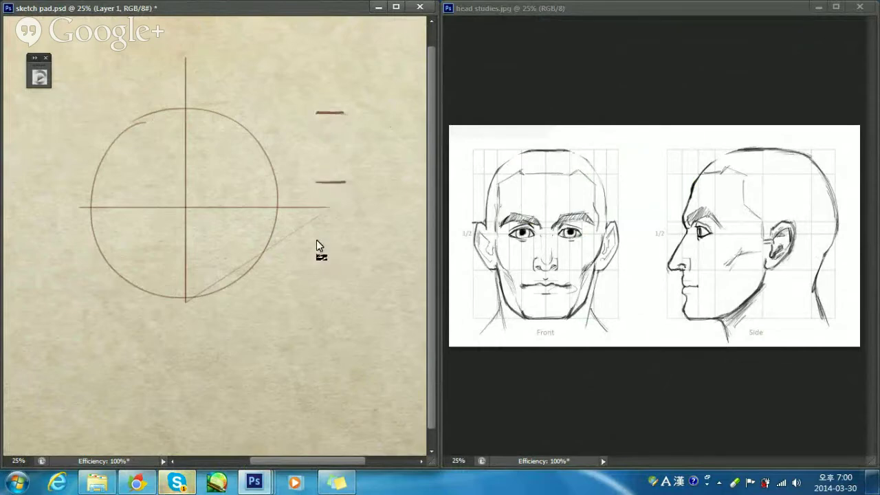
pyautogui.moveTo(343, 236); pyautogui.dragTo(347, 240)
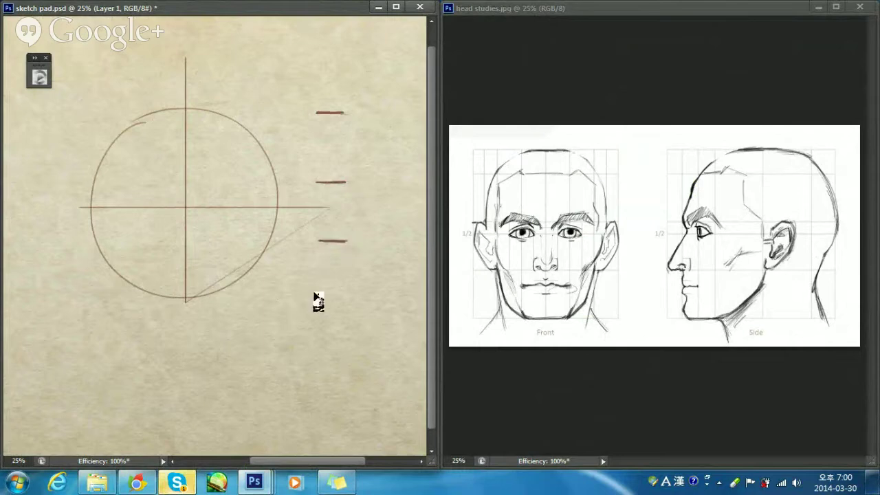
pyautogui.moveTo(331, 291); pyautogui.dragTo(346, 296)
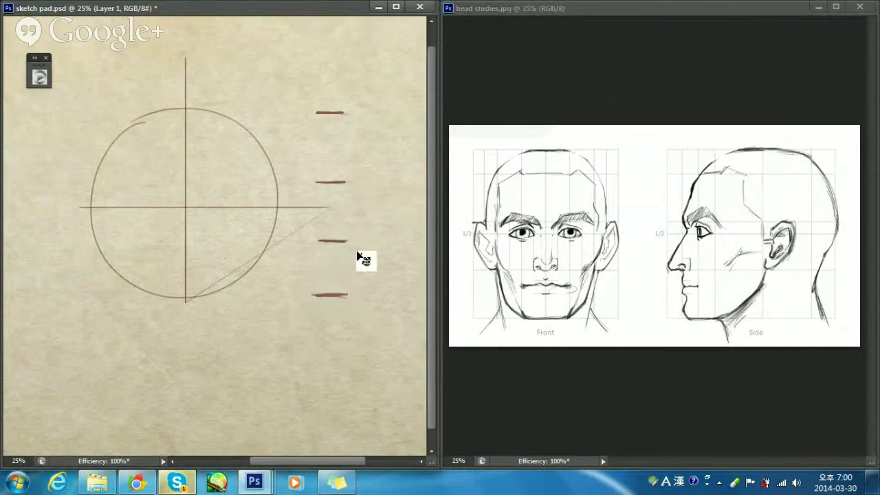
pyautogui.hotkey('ctrl', 'z')
pyautogui.moveTo(314, 300); pyautogui.dragTo(351, 298)
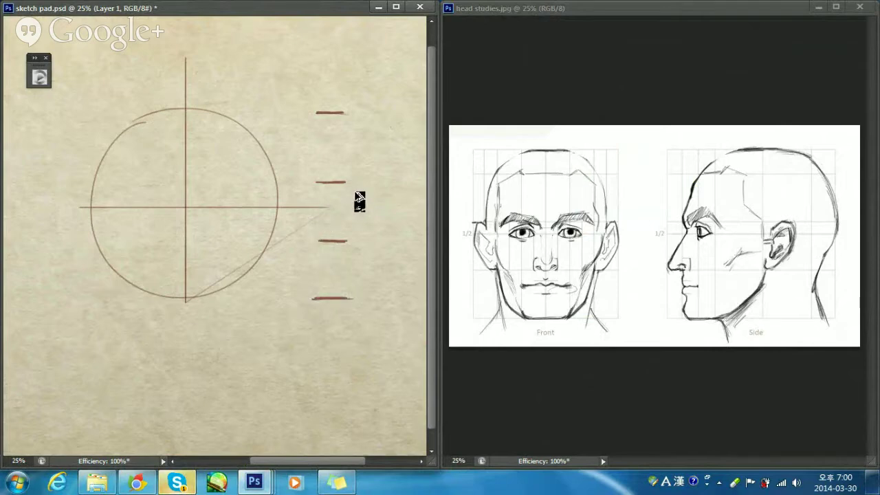
# Select the lower three tick marks one at a time and nudge each to even out the spacing between the thirds.
pyautogui.press('m')
pyautogui.moveTo(365, 194)
pyautogui.mouseDown()
pyautogui.moveTo(312, 165)
pyautogui.moveTo(339, 185)
pyautogui.mouseUp()
pyautogui.hotkey('ctrl', 'd')
pyautogui.moveTo(359, 252)
pyautogui.mouseDown()
pyautogui.moveTo(314, 234)
pyautogui.moveTo(354, 251)
pyautogui.moveTo(341, 244)
pyautogui.mouseUp()
pyautogui.hotkey('ctrl', 'd')
pyautogui.moveTo(363, 328); pyautogui.dragTo(333, 305)
pyautogui.hotkey('ctrl', 'd')
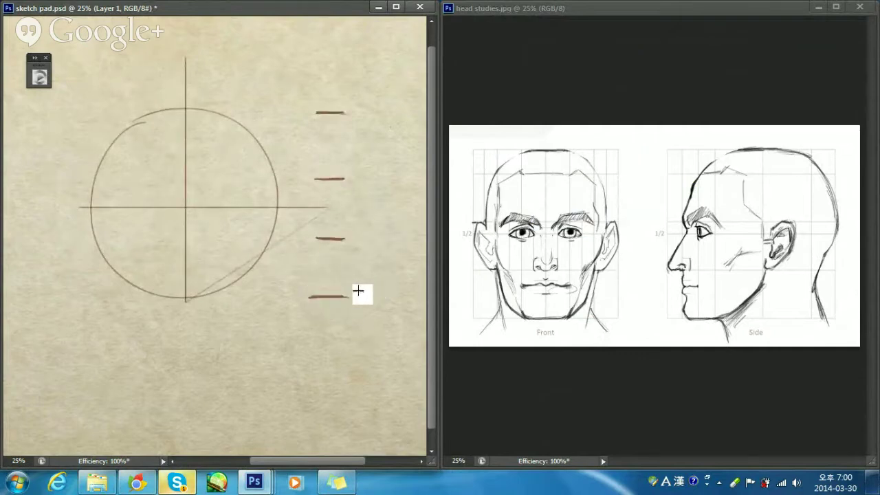
# Check the Skype chat for new messages and go back to the sketch.
pyautogui.click(178, 481)
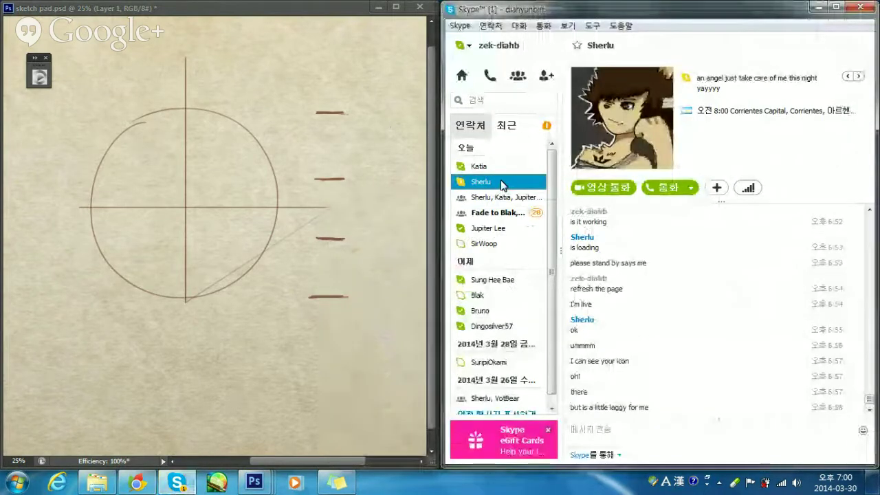
pyautogui.click(209, 258)
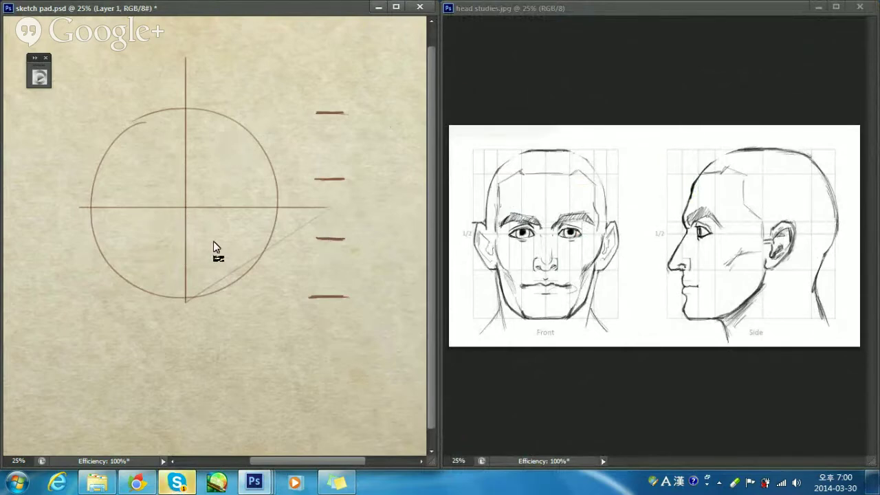
# Draw a horizontal line across the circle from the lower-third tick mark, undoing the retraced centre line.
pyautogui.moveTo(320, 240); pyautogui.dragTo(136, 240)
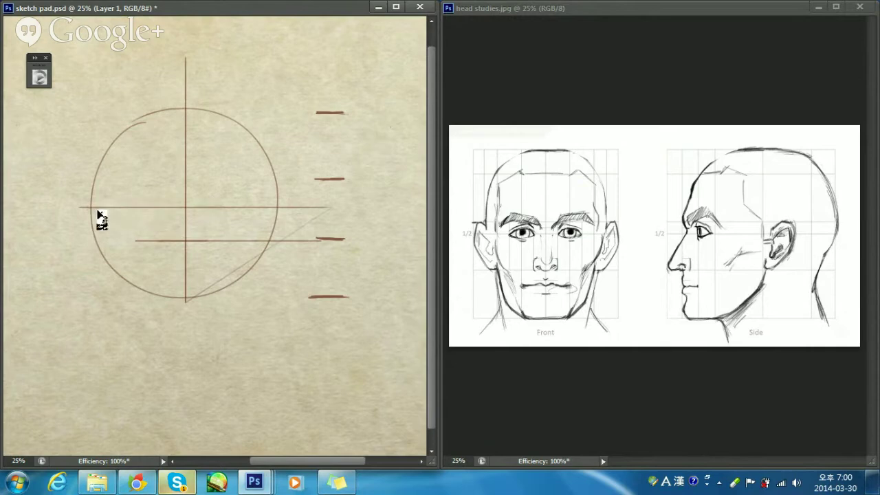
pyautogui.moveTo(88, 206)
pyautogui.mouseDown()
pyautogui.moveTo(200, 194)
pyautogui.moveTo(304, 205)
pyautogui.mouseUp()
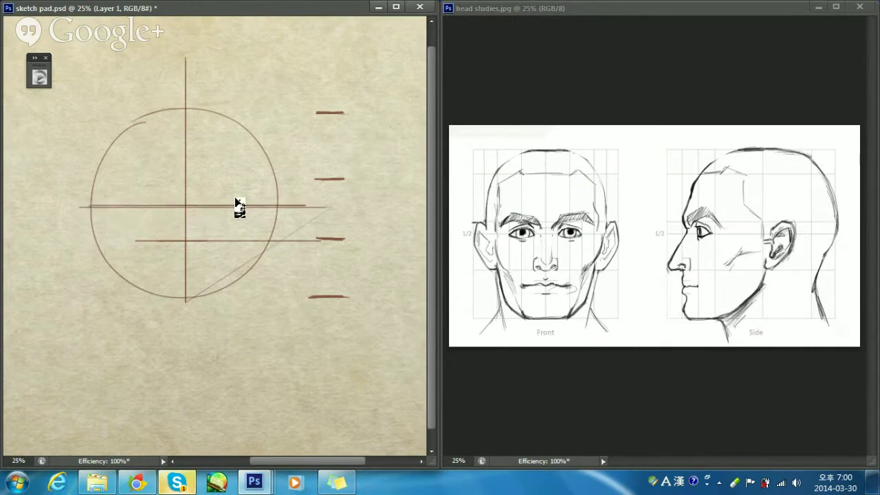
pyautogui.hotkey('ctrl', 'z')
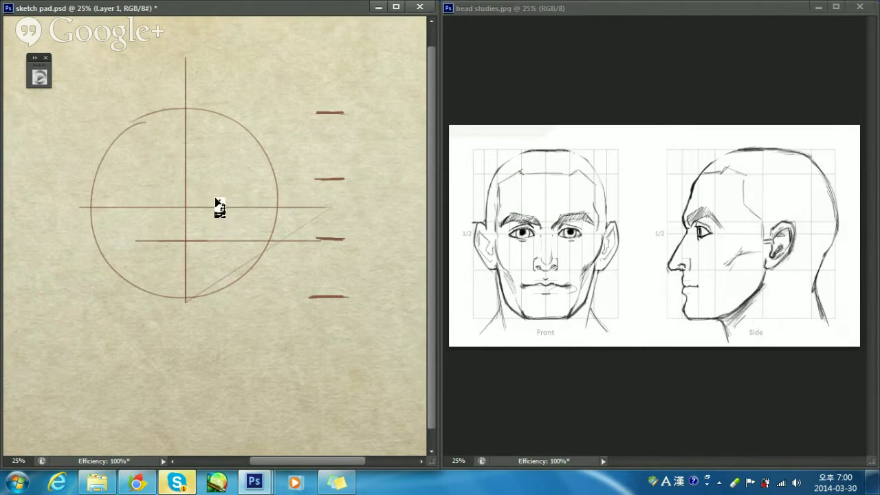
pyautogui.moveTo(232, 177)
pyautogui.mouseDown()
pyautogui.moveTo(258, 200)
pyautogui.moveTo(195, 183)
pyautogui.moveTo(226, 170)
pyautogui.moveTo(252, 208)
pyautogui.moveTo(247, 182)
pyautogui.moveTo(238, 215)
pyautogui.moveTo(210, 174)
pyautogui.moveTo(258, 202)
pyautogui.mouseUp()
pyautogui.hotkey('ctrl', 'z')
pyautogui.hotkey('ctrl', 'z')
pyautogui.hotkey('ctrl', 'z')
pyautogui.moveTo(226, 169); pyautogui.dragTo(215, 169)
pyautogui.hotkey('ctrl', 'z')
pyautogui.moveTo(214, 214)
pyautogui.mouseDown()
pyautogui.moveTo(209, 176)
pyautogui.moveTo(250, 176)
pyautogui.moveTo(222, 196)
pyautogui.mouseUp()
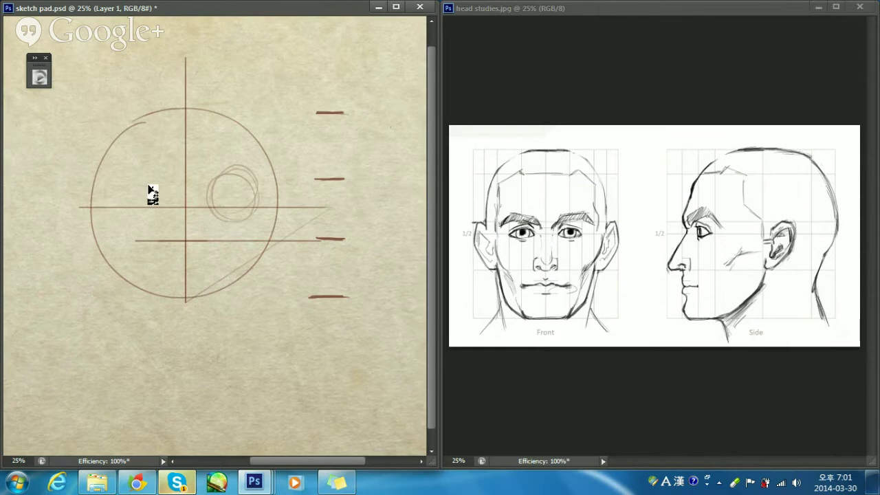
pyautogui.moveTo(150, 192)
pyautogui.mouseDown()
pyautogui.moveTo(114, 196)
pyautogui.moveTo(143, 176)
pyautogui.moveTo(164, 206)
pyautogui.mouseUp()
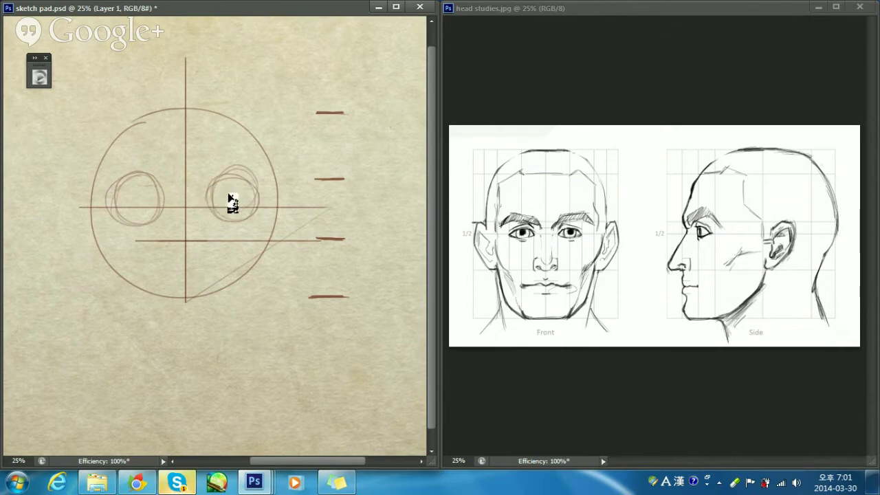
pyautogui.hotkey('ctrl', 'alt', 'z')
pyautogui.hotkey('ctrl', 'alt', 'z')
pyautogui.hotkey('ctrl', 'alt', 'z')
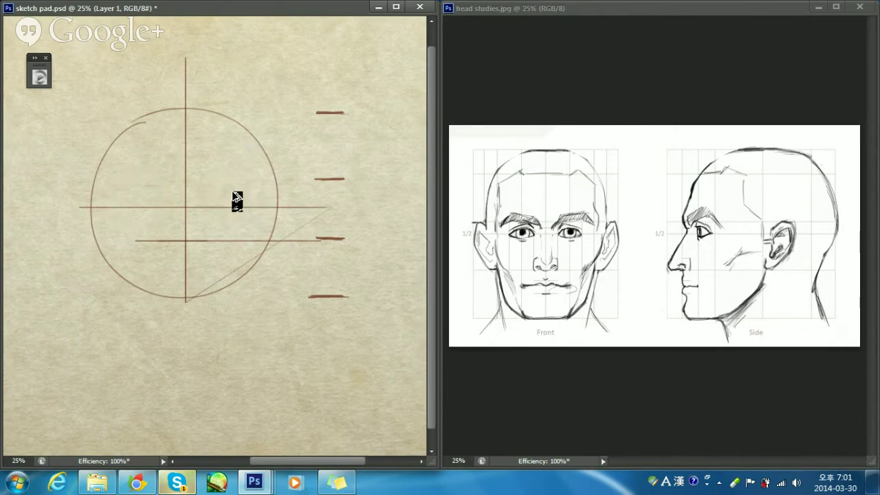
pyautogui.moveTo(231, 193)
pyautogui.mouseDown()
pyautogui.moveTo(255, 208)
pyautogui.moveTo(206, 203)
pyautogui.mouseUp()
pyautogui.hotkey('ctrl', 'z')
pyautogui.hotkey('ctrl', 'z')
pyautogui.hotkey('ctrl', 'z')
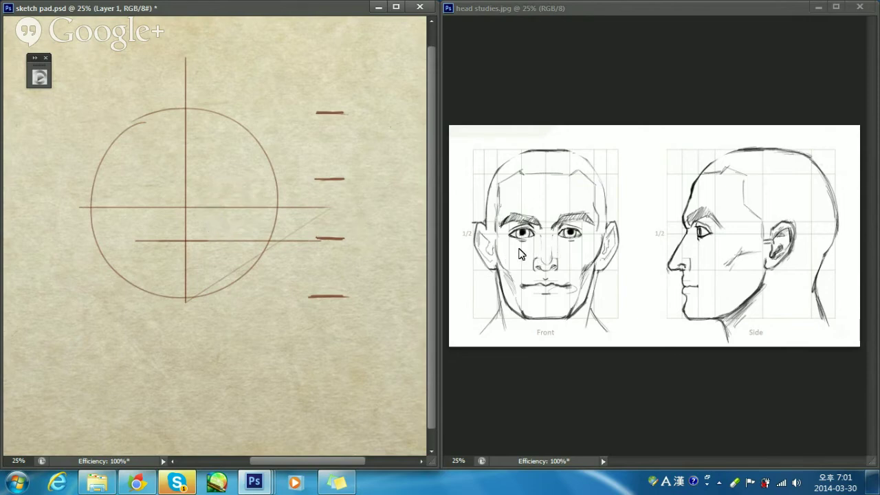
# Sketch two round eyes on the horizontal centre line, one on each side of the vertical axis.
pyautogui.moveTo(243, 208)
pyautogui.mouseDown()
pyautogui.moveTo(219, 188)
pyautogui.moveTo(241, 188)
pyautogui.moveTo(230, 211)
pyautogui.moveTo(261, 196)
pyautogui.moveTo(221, 178)
pyautogui.moveTo(254, 203)
pyautogui.moveTo(226, 222)
pyautogui.mouseUp()
pyautogui.hotkey('ctrl', 'z')
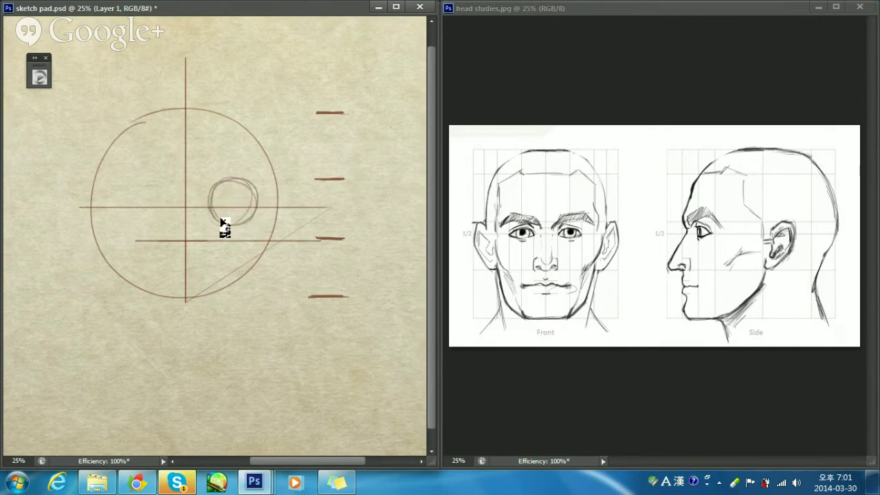
pyautogui.moveTo(145, 177)
pyautogui.mouseDown()
pyautogui.moveTo(110, 206)
pyautogui.moveTo(132, 181)
pyautogui.moveTo(134, 218)
pyautogui.moveTo(110, 191)
pyautogui.moveTo(148, 172)
pyautogui.moveTo(154, 212)
pyautogui.moveTo(159, 198)
pyautogui.moveTo(138, 186)
pyautogui.moveTo(136, 222)
pyautogui.moveTo(142, 177)
pyautogui.moveTo(144, 213)
pyautogui.moveTo(122, 220)
pyautogui.mouseUp()
pyautogui.hotkey('ctrl', 'z')
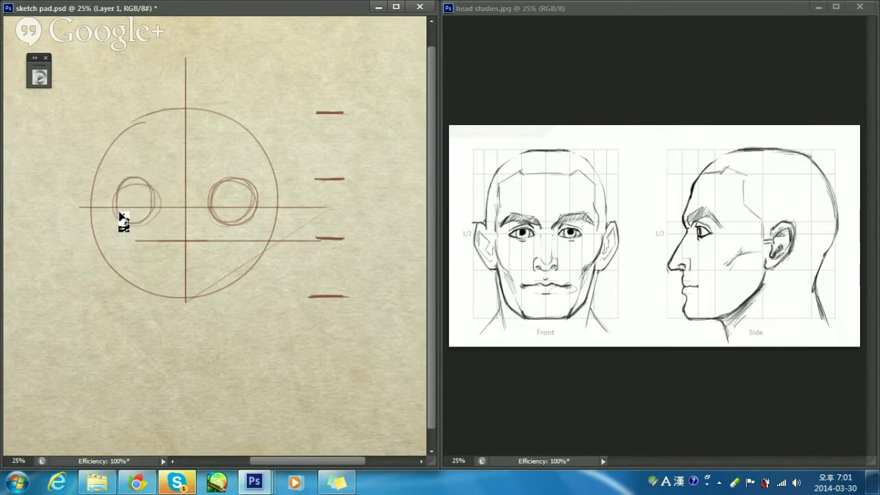
pyautogui.hotkey('ctrl', 'z')
pyautogui.moveTo(144, 177)
pyautogui.mouseDown()
pyautogui.moveTo(153, 181)
pyautogui.moveTo(149, 206)
pyautogui.mouseUp()
pyautogui.hotkey('ctrl', 'z')
pyautogui.moveTo(130, 177)
pyautogui.mouseDown()
pyautogui.moveTo(118, 216)
pyautogui.moveTo(109, 203)
pyautogui.moveTo(123, 174)
pyautogui.moveTo(150, 198)
pyautogui.mouseUp()
pyautogui.hotkey('ctrl', 'z')
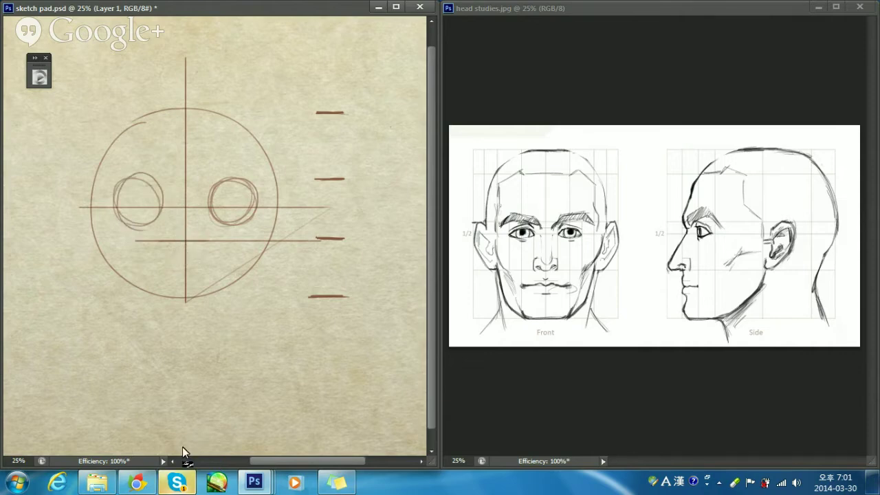
# Check the live broadcast in the Google+ Hangouts window and minimize the browser.
pyautogui.click(144, 485)
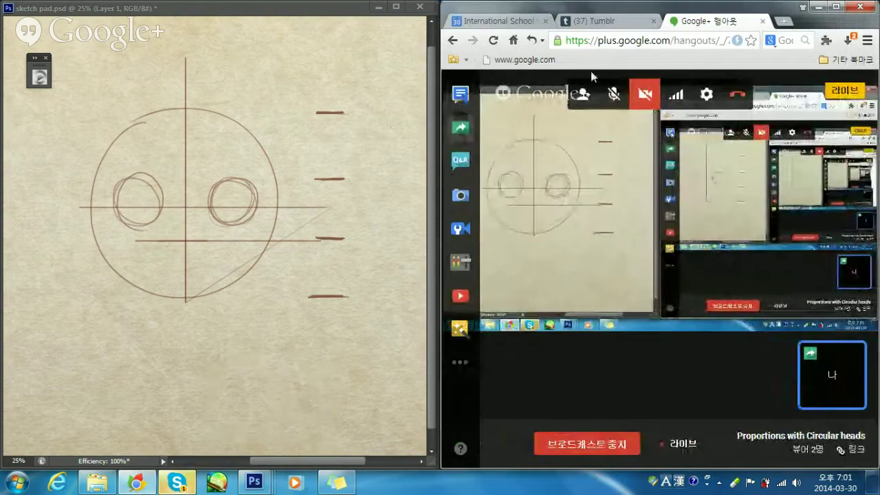
pyautogui.click(819, 7)
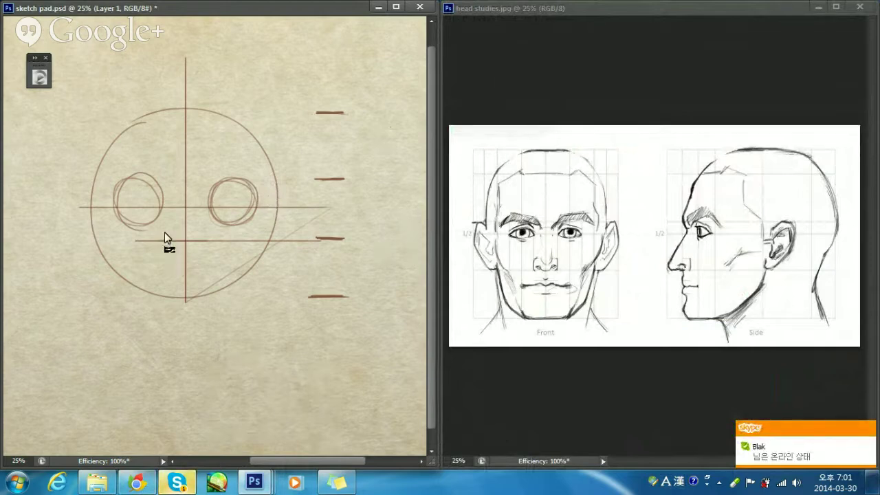
# Mark the nose on the lower-third line and the mouth height halfway between that line and the circle's bottom.
pyautogui.moveTo(180, 210)
pyautogui.mouseDown()
pyautogui.moveTo(186, 246)
pyautogui.moveTo(194, 242)
pyautogui.mouseUp()
pyautogui.hotkey('ctrl', 'z')
pyautogui.hotkey('ctrl', 'z')
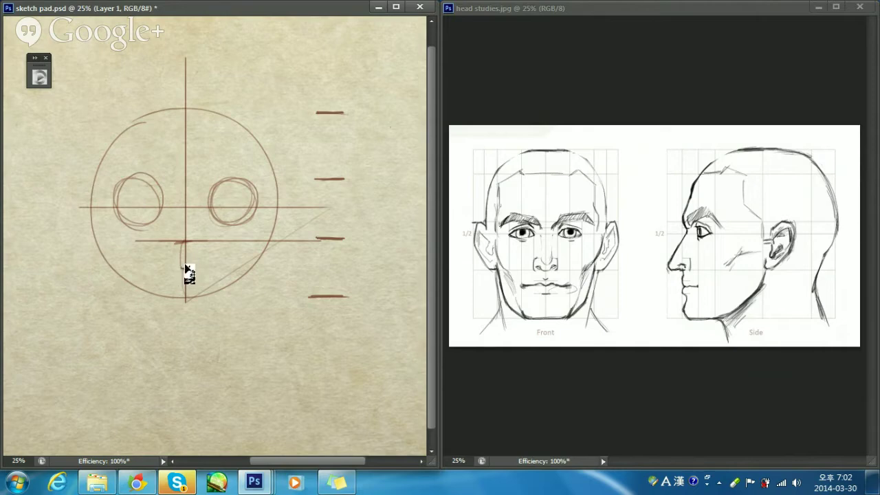
# Open the image holy sh8t dis actually works from the 낙서 folder and dock its viewer beside the sketch area.
pyautogui.click(138, 483)
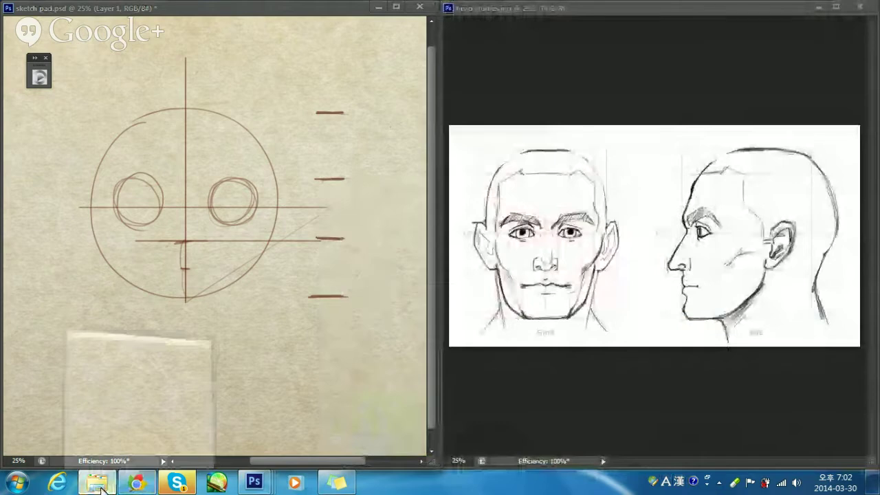
pyautogui.click(100, 486)
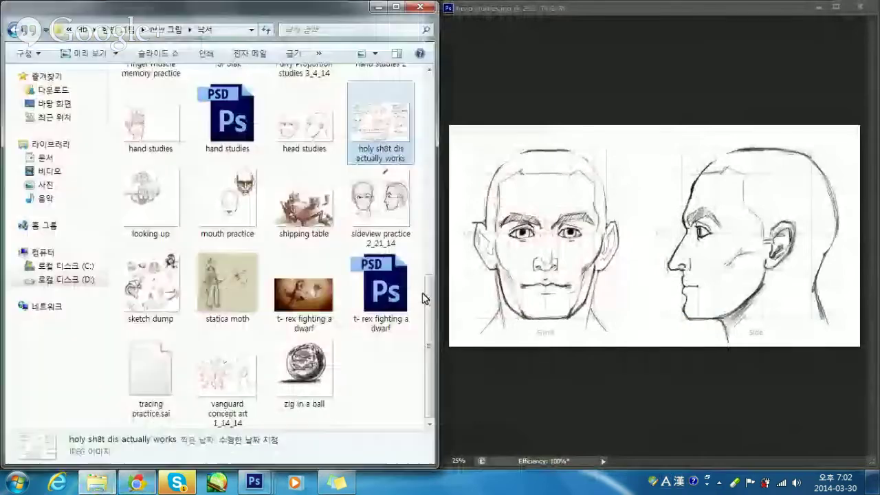
pyautogui.moveTo(424, 297)
pyautogui.mouseDown()
pyautogui.moveTo(428, 197)
pyautogui.moveTo(430, 310)
pyautogui.moveTo(428, 283)
pyautogui.mouseUp()
pyautogui.doubleClick(397, 214)
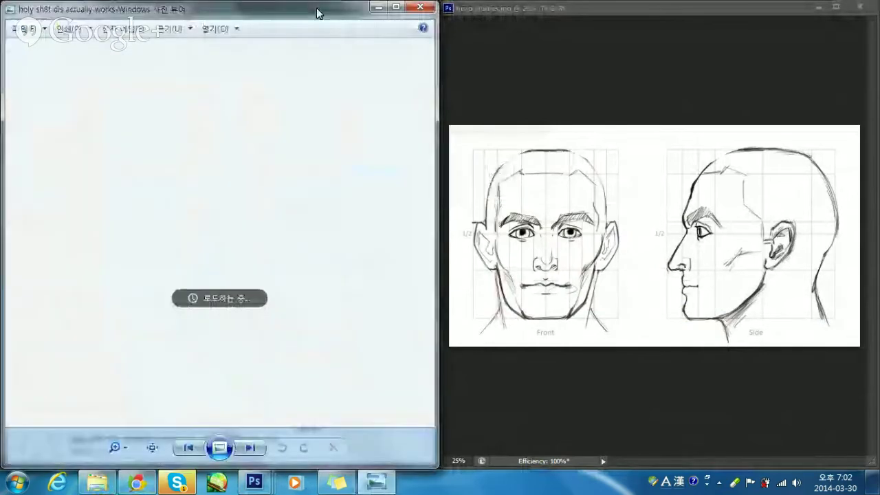
pyautogui.moveTo(317, 13); pyautogui.dragTo(879, 90)
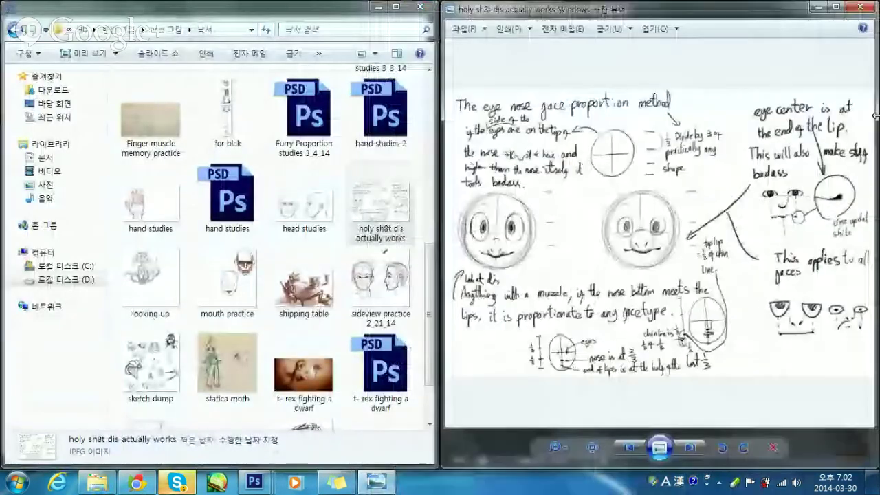
# Minimize the folder window and head studies.jpg so the proportion notes image shows beside sketch pad.psd.
pyautogui.click(378, 6)
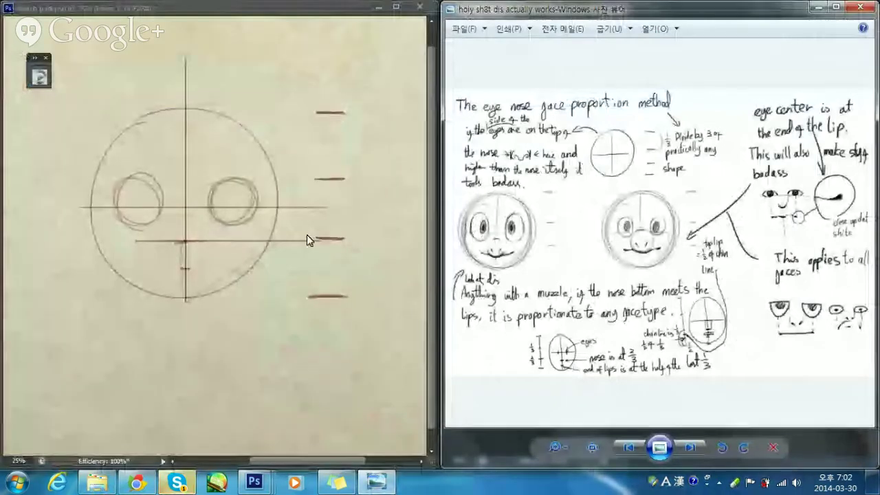
pyautogui.click(165, 236)
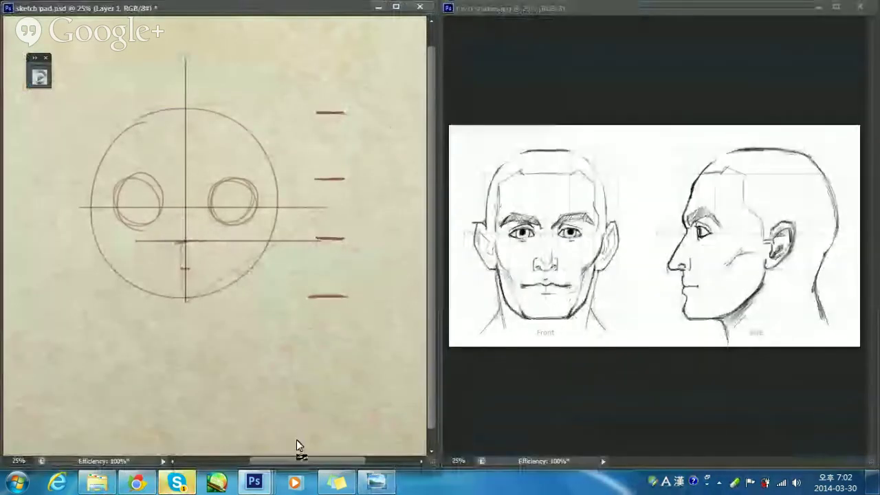
pyautogui.click(817, 9)
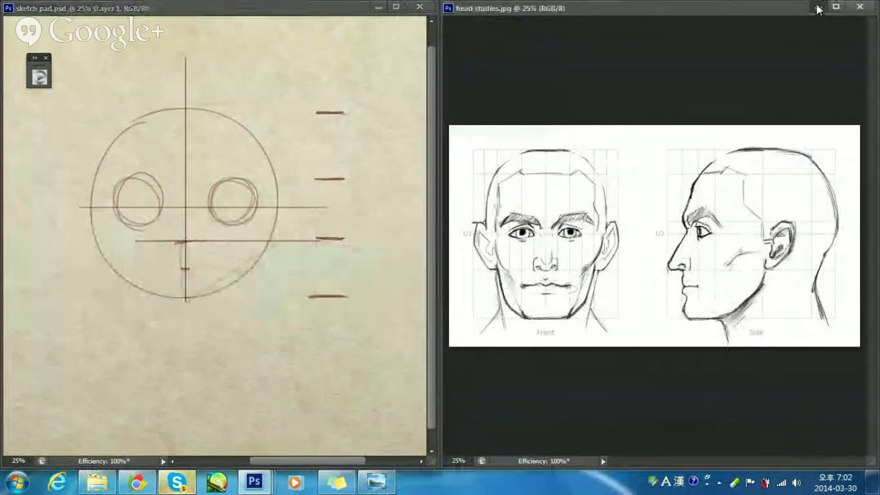
pyautogui.click(818, 8)
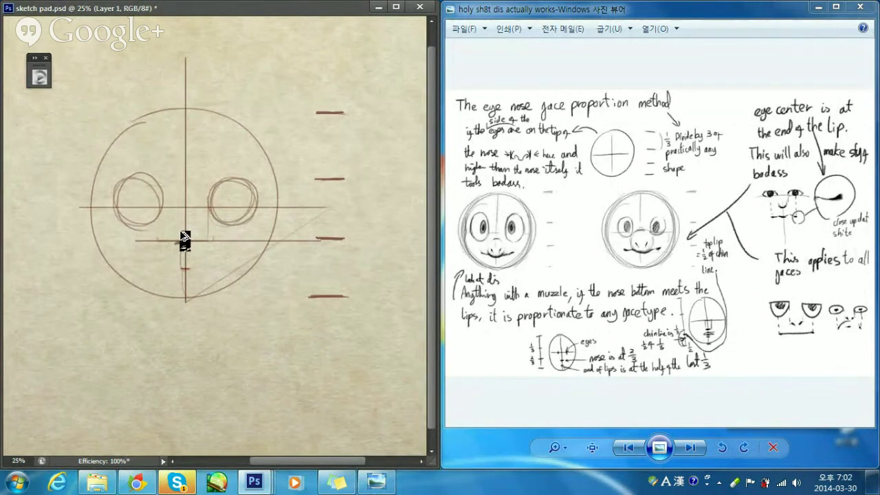
# Sketch a smaller circle for a second head in the empty canvas area to the left of the face.
pyautogui.moveTo(232, 285)
pyautogui.mouseDown()
pyautogui.moveTo(222, 269)
pyautogui.moveTo(194, 277)
pyautogui.moveTo(236, 258)
pyautogui.moveTo(302, 258)
pyautogui.mouseUp()
pyautogui.moveTo(233, 208)
pyautogui.mouseDown()
pyautogui.moveTo(200, 301)
pyautogui.moveTo(268, 239)
pyautogui.mouseUp()
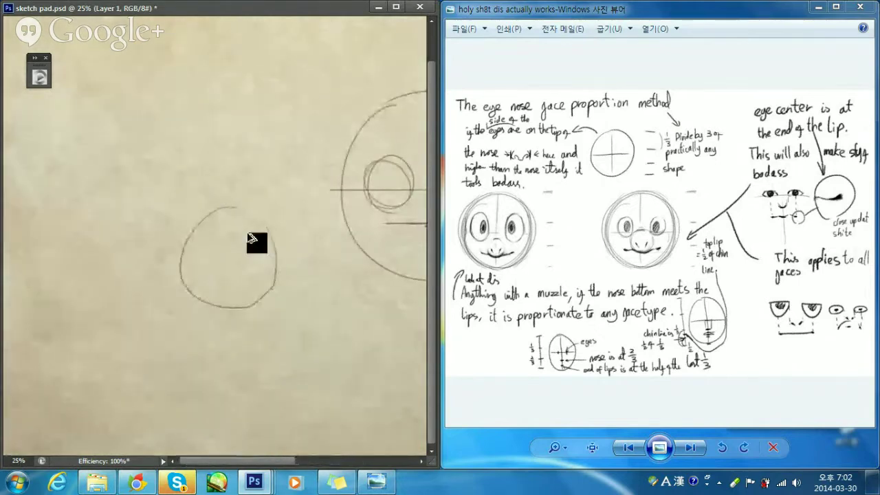
pyautogui.hotkey('ctrl', 'z')
pyautogui.moveTo(208, 220)
pyautogui.mouseDown()
pyautogui.moveTo(209, 311)
pyautogui.moveTo(256, 219)
pyautogui.moveTo(252, 303)
pyautogui.mouseUp()
pyautogui.hotkey('ctrl', 'z')
pyautogui.moveTo(224, 219)
pyautogui.mouseDown()
pyautogui.moveTo(227, 313)
pyautogui.moveTo(160, 258)
pyautogui.moveTo(247, 246)
pyautogui.mouseUp()
# Add a tapered muzzle to the small circle, with a small end ellipse and two lines joining it to the head.
pyautogui.moveTo(162, 287); pyautogui.dragTo(140, 324)
pyautogui.hotkey('ctrl', 'z')
pyautogui.moveTo(165, 287)
pyautogui.mouseDown()
pyautogui.moveTo(136, 330)
pyautogui.moveTo(202, 322)
pyautogui.moveTo(169, 345)
pyautogui.moveTo(159, 340)
pyautogui.moveTo(182, 343)
pyautogui.moveTo(162, 348)
pyautogui.moveTo(135, 337)
pyautogui.moveTo(160, 351)
pyautogui.moveTo(222, 320)
pyautogui.mouseUp()
pyautogui.hotkey('ctrl', 'z')
pyautogui.moveTo(167, 349); pyautogui.dragTo(227, 314)
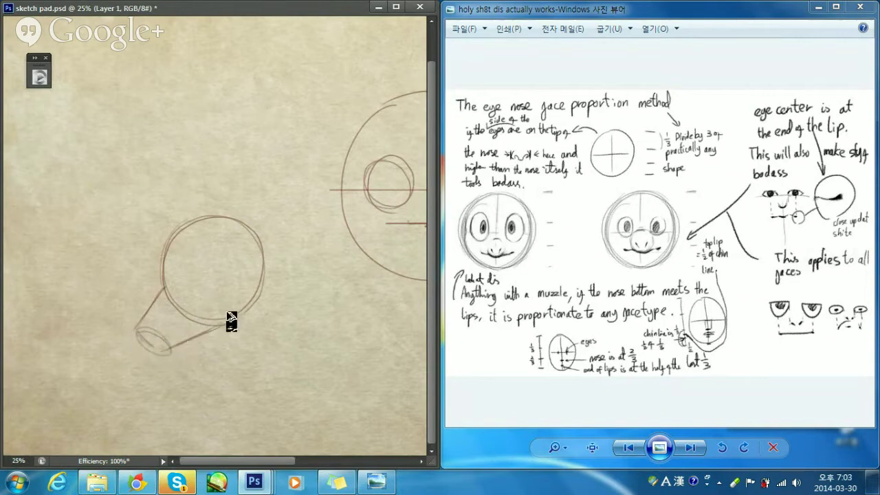
# Complete the small head's muzzle with a curved base line and a centre line, and draw an arrow pointing at it.
pyautogui.moveTo(164, 288)
pyautogui.mouseDown()
pyautogui.moveTo(207, 333)
pyautogui.moveTo(163, 290)
pyautogui.moveTo(184, 307)
pyautogui.moveTo(157, 335)
pyautogui.mouseUp()
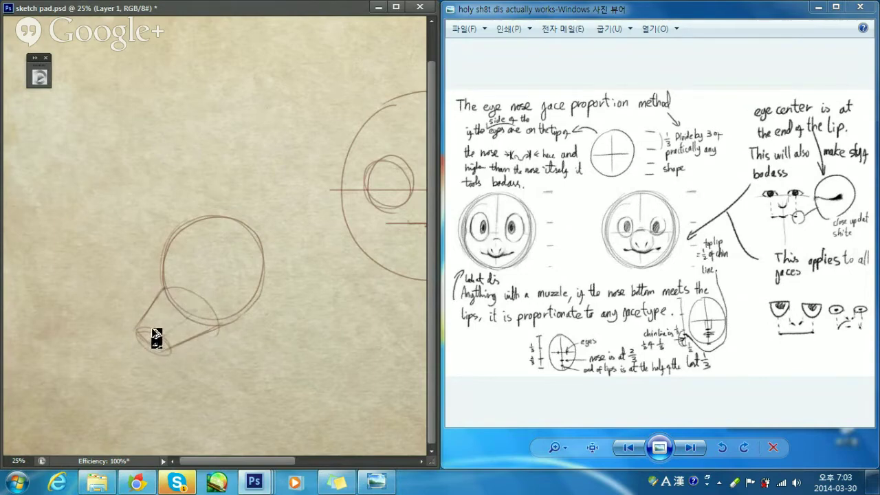
pyautogui.moveTo(201, 306); pyautogui.dragTo(162, 328)
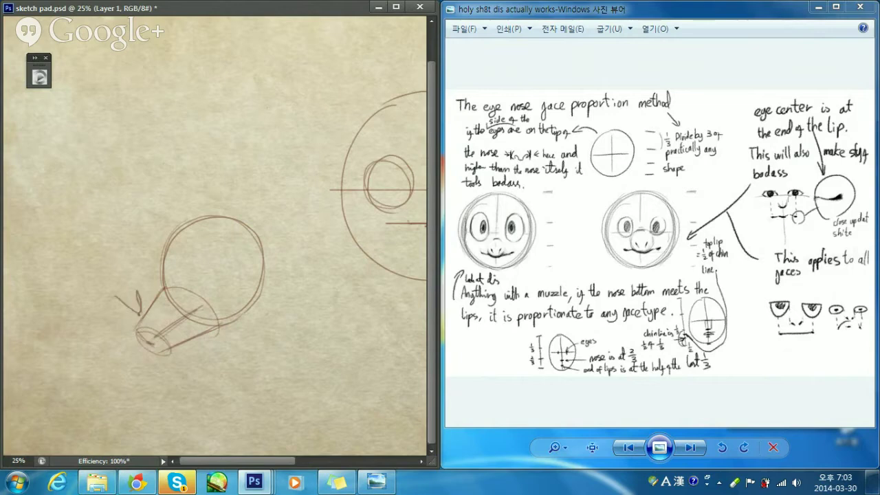
pyautogui.moveTo(112, 292)
pyautogui.mouseDown()
pyautogui.moveTo(142, 290)
pyautogui.moveTo(130, 319)
pyautogui.mouseUp()
# Hand-letter the label "Muzzle" above the arrow beside the small head.
pyautogui.moveTo(73, 266)
pyautogui.mouseDown()
pyautogui.moveTo(94, 251)
pyautogui.moveTo(79, 269)
pyautogui.moveTo(91, 269)
pyautogui.mouseUp()
pyautogui.hotkey('ctrl', 'alt', 'z')
pyautogui.hotkey('ctrl', 'alt', 'z')
pyautogui.moveTo(94, 257); pyautogui.dragTo(117, 270)
pyautogui.hotkey('ctrl', 'alt', 'z')
pyautogui.hotkey('ctrl', 'alt', 'z')
pyautogui.hotkey('ctrl', 'alt', 'z')
pyautogui.moveTo(123, 266)
pyautogui.mouseDown()
pyautogui.moveTo(124, 236)
pyautogui.moveTo(138, 255)
pyautogui.mouseUp()
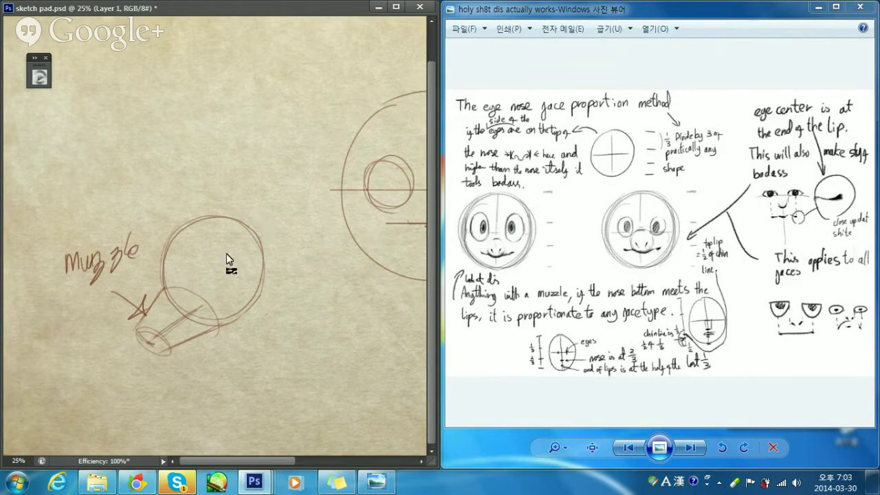
# Sketch a round nose with two nostrils on the large face's centre line, plus a curved mouth line along its base.
pyautogui.moveTo(223, 274); pyautogui.dragTo(202, 262)
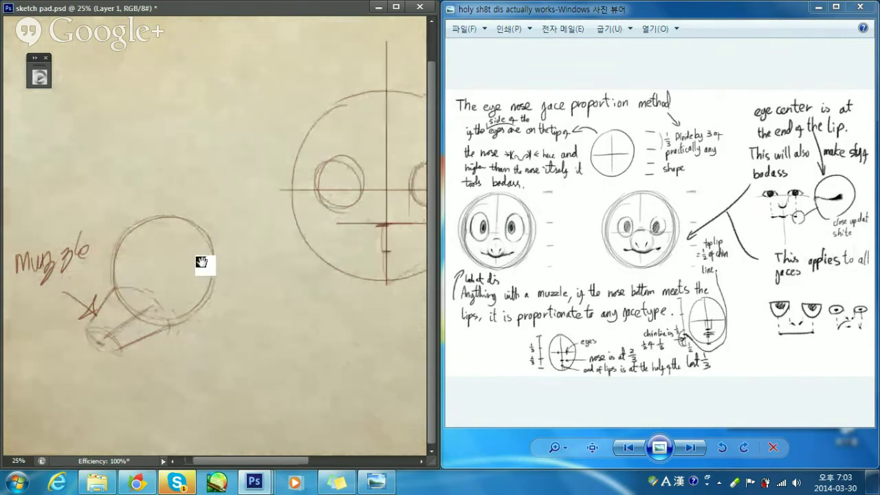
pyautogui.moveTo(296, 227); pyautogui.dragTo(187, 240)
pyautogui.moveTo(296, 198); pyautogui.dragTo(283, 200)
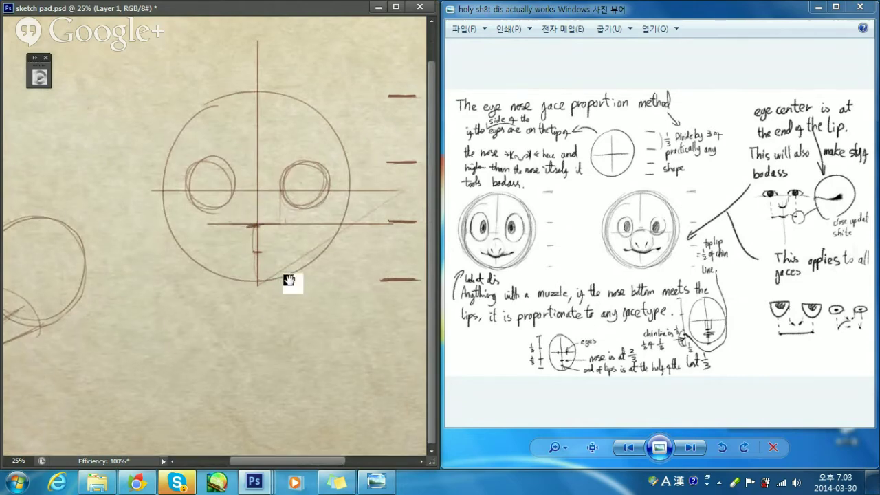
pyautogui.moveTo(289, 280); pyautogui.dragTo(190, 254)
pyautogui.moveTo(269, 230); pyautogui.dragTo(392, 219)
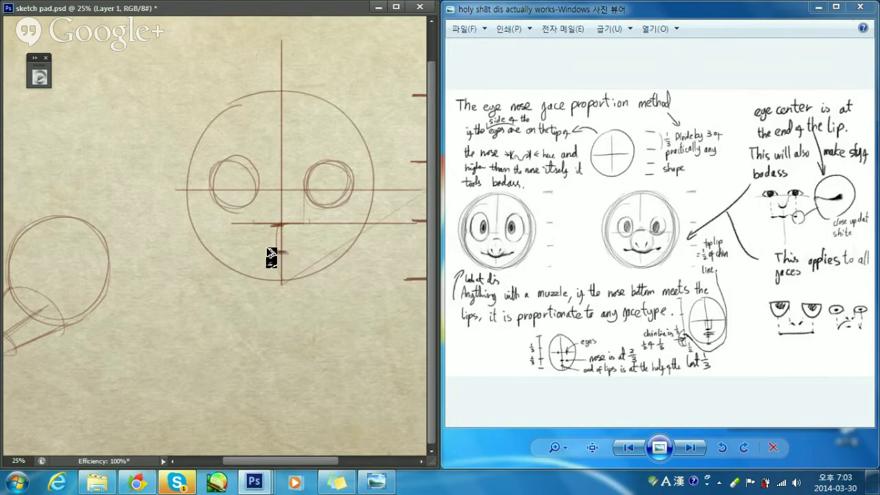
pyautogui.moveTo(277, 252)
pyautogui.mouseDown()
pyautogui.moveTo(277, 227)
pyautogui.moveTo(309, 219)
pyautogui.mouseUp()
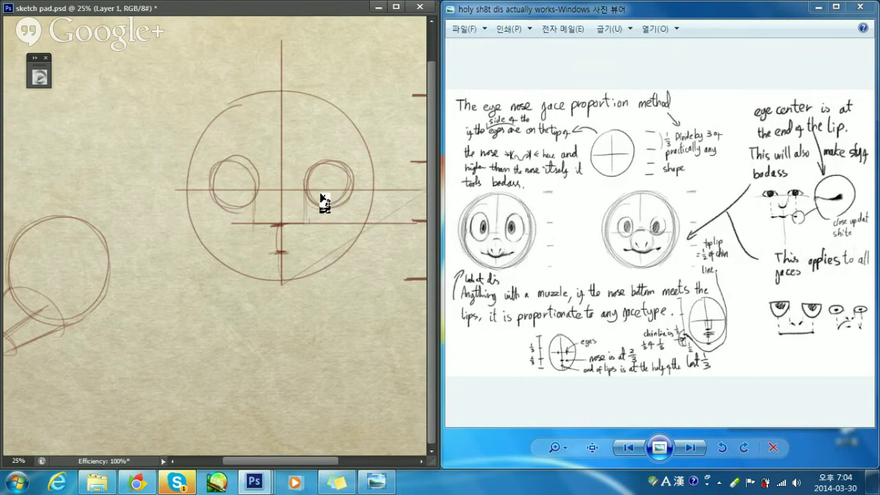
pyautogui.moveTo(267, 210); pyautogui.dragTo(278, 204)
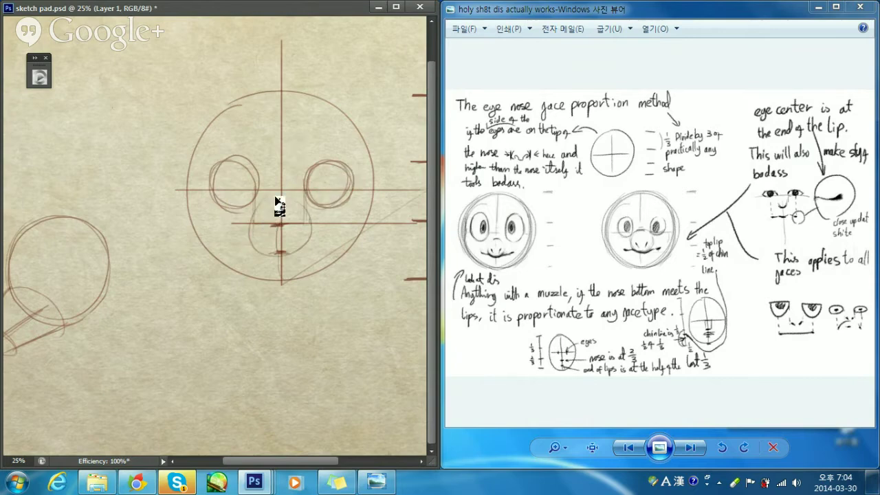
pyautogui.hotkey('ctrl', 'z')
pyautogui.moveTo(253, 230)
pyautogui.mouseDown()
pyautogui.moveTo(278, 193)
pyautogui.moveTo(296, 237)
pyautogui.moveTo(249, 240)
pyautogui.moveTo(300, 230)
pyautogui.moveTo(258, 238)
pyautogui.moveTo(261, 194)
pyautogui.moveTo(295, 217)
pyautogui.moveTo(280, 233)
pyautogui.mouseUp()
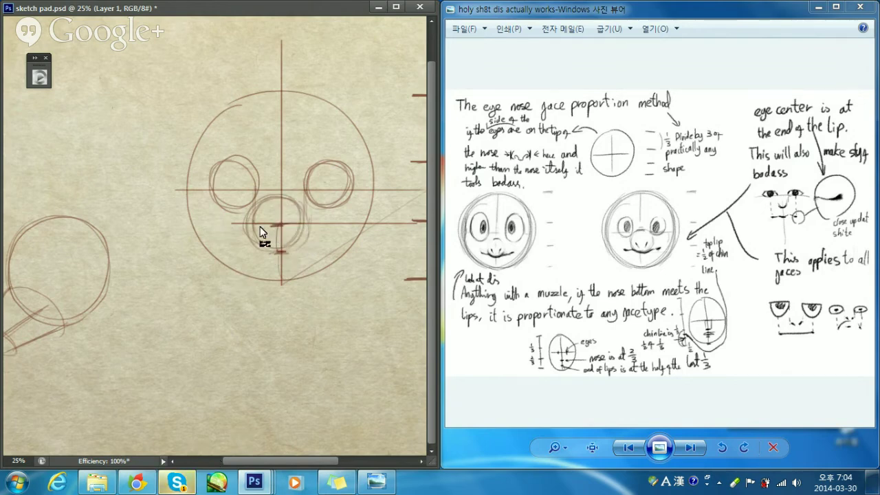
pyautogui.moveTo(261, 228); pyautogui.dragTo(267, 238)
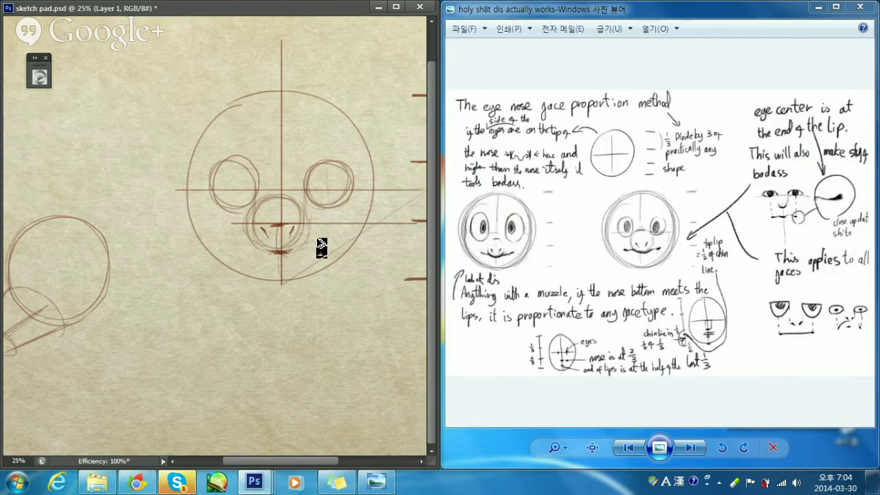
pyautogui.moveTo(323, 241); pyautogui.dragTo(300, 246)
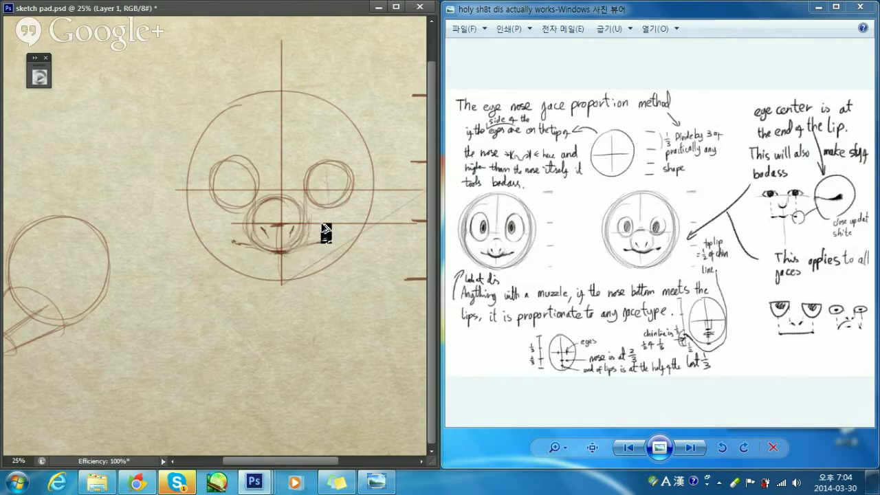
# Draw oval pupils and eyelid lines inside both eye circles of the large face.
pyautogui.moveTo(326, 174)
pyautogui.mouseDown()
pyautogui.moveTo(317, 200)
pyautogui.moveTo(313, 186)
pyautogui.moveTo(324, 193)
pyautogui.moveTo(304, 181)
pyautogui.moveTo(306, 169)
pyautogui.moveTo(332, 165)
pyautogui.moveTo(353, 176)
pyautogui.moveTo(303, 172)
pyautogui.moveTo(330, 165)
pyautogui.moveTo(347, 196)
pyautogui.mouseUp()
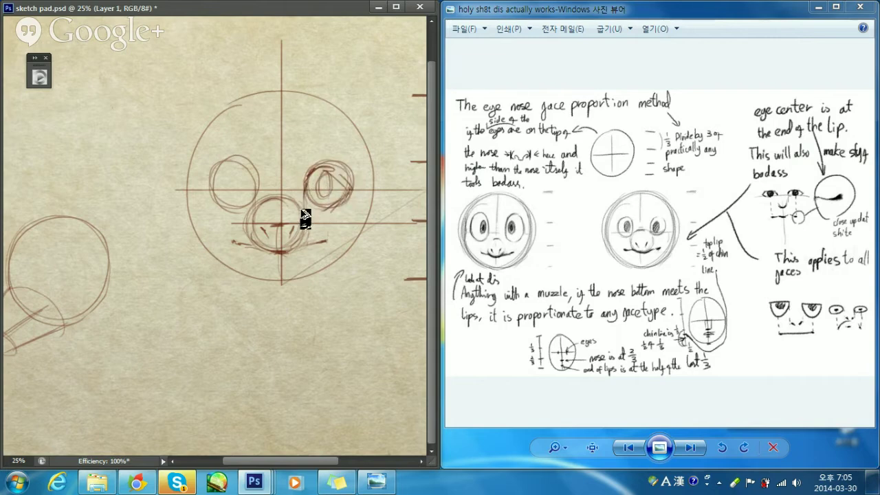
pyautogui.moveTo(209, 182)
pyautogui.mouseDown()
pyautogui.moveTo(229, 171)
pyautogui.moveTo(238, 192)
pyautogui.moveTo(243, 181)
pyautogui.moveTo(226, 196)
pyautogui.moveTo(258, 195)
pyautogui.mouseUp()
pyautogui.hotkey('ctrl', 'z')
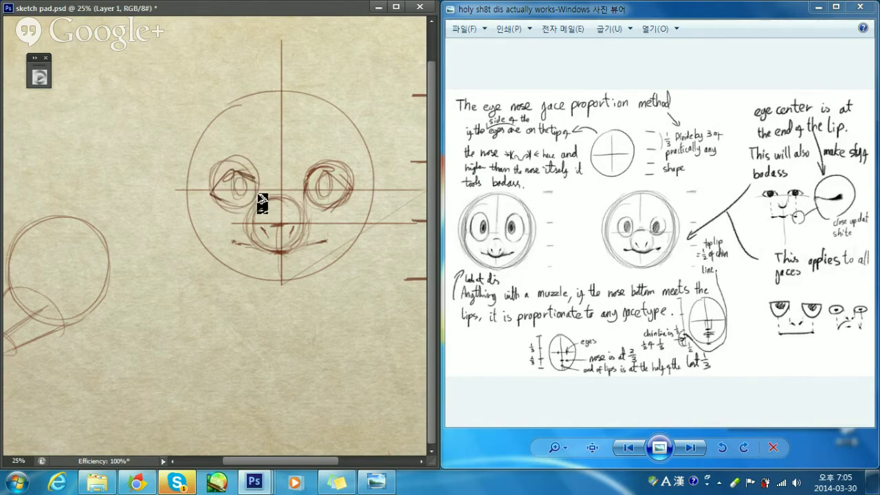
pyautogui.moveTo(209, 184); pyautogui.dragTo(231, 171)
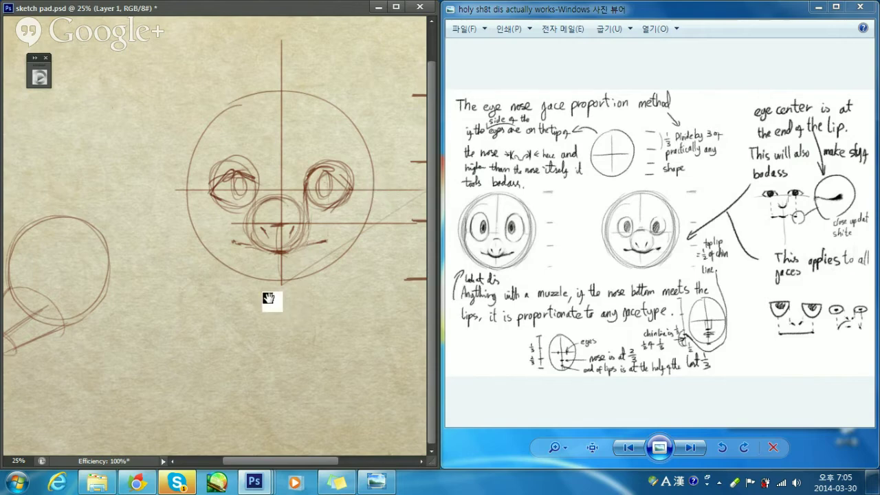
# Maximize sketch pad.psd in place of the notes viewer and bring up blank canvas below the large face at 50% zoom.
pyautogui.moveTo(152, 248)
pyautogui.mouseDown()
pyautogui.moveTo(309, 257)
pyautogui.moveTo(304, 279)
pyautogui.mouseUp()
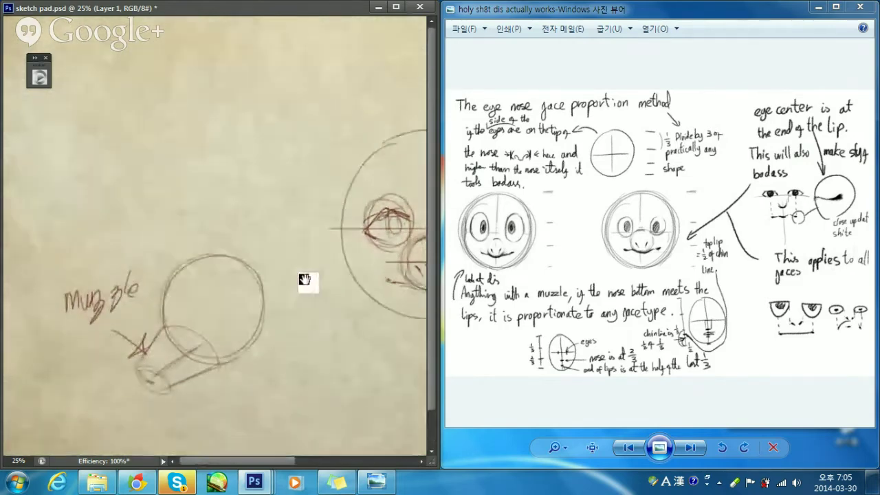
pyautogui.moveTo(384, 281); pyautogui.dragTo(307, 249)
pyautogui.moveTo(259, 224); pyautogui.dragTo(334, 241)
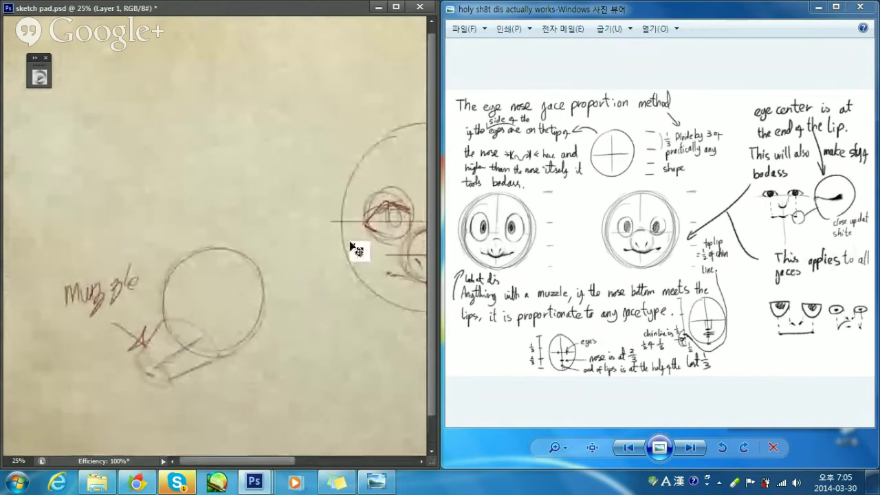
pyautogui.moveTo(416, 279); pyautogui.dragTo(344, 234)
pyautogui.moveTo(290, 198); pyautogui.dragTo(351, 159)
pyautogui.moveTo(422, 250); pyautogui.dragTo(191, 213)
pyautogui.click(812, 8)
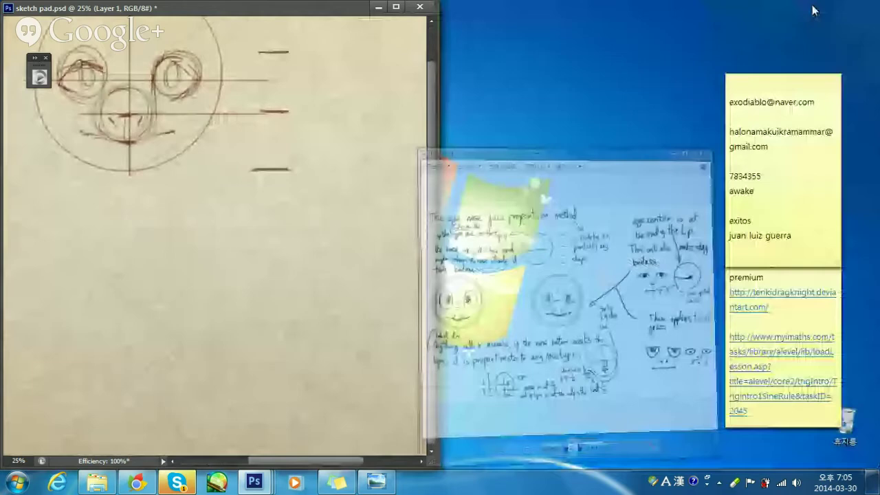
pyautogui.click(396, 7)
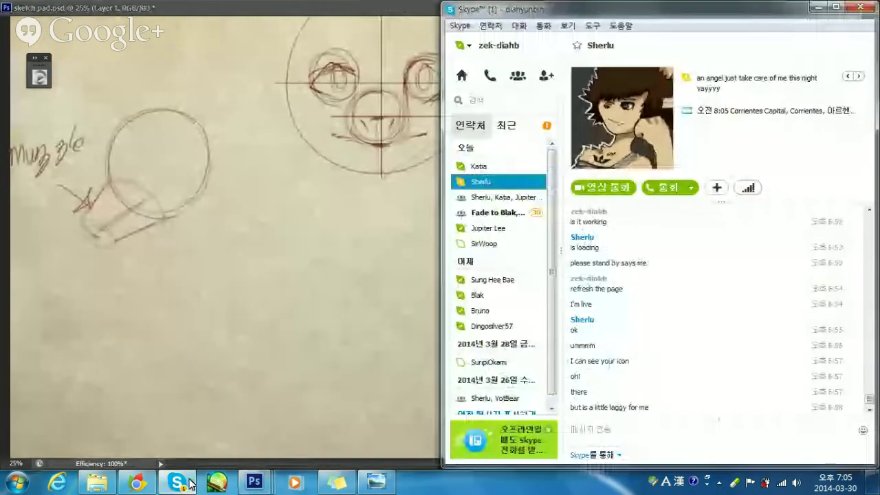
pyautogui.click(191, 484)
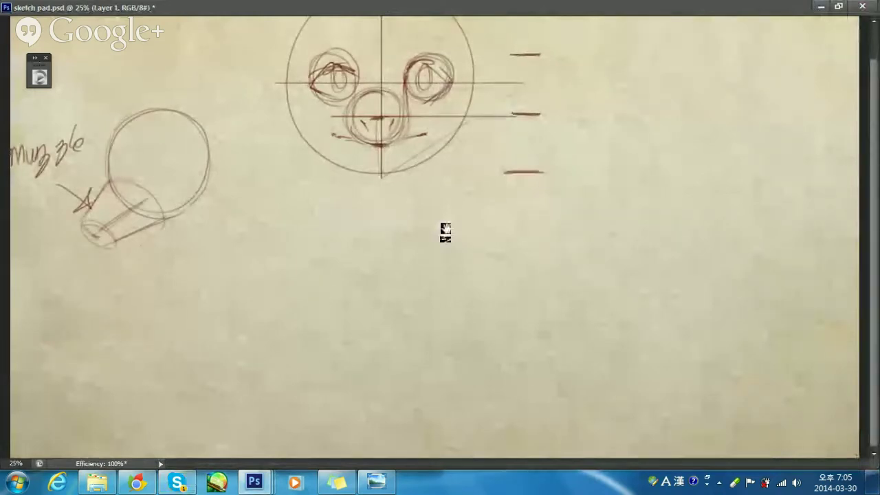
pyautogui.hotkey('ctrl', '+')
pyautogui.hotkey('ctrl', '+')
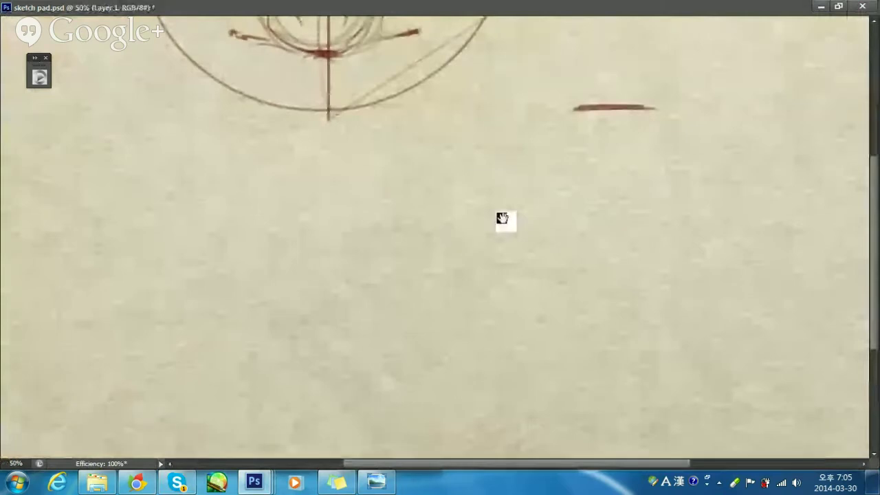
pyautogui.moveTo(502, 218); pyautogui.dragTo(356, 203)
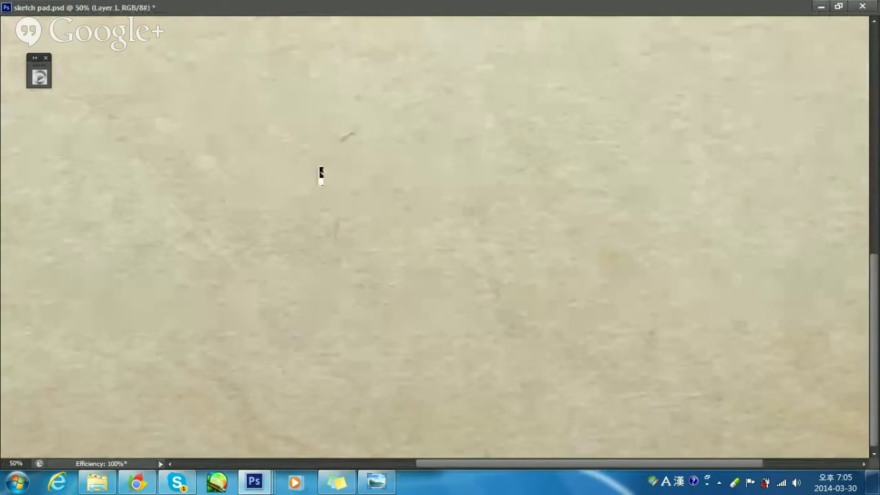
pyautogui.moveTo(321, 175)
pyautogui.mouseDown()
pyautogui.moveTo(408, 131)
pyautogui.moveTo(469, 219)
pyautogui.mouseUp()
pyautogui.hotkey('ctrl', 'z')
pyautogui.hotkey('ctrl', 'z')
pyautogui.moveTo(411, 89); pyautogui.dragTo(334, 207)
pyautogui.moveTo(468, 242)
pyautogui.mouseDown()
pyautogui.moveTo(491, 222)
pyautogui.moveTo(390, 279)
pyautogui.mouseUp()
pyautogui.hotkey('ctrl', 'alt', 'z')
pyautogui.hotkey('ctrl', 'alt', 'z')
pyautogui.moveTo(410, 94)
pyautogui.mouseDown()
pyautogui.moveTo(351, 220)
pyautogui.moveTo(355, 249)
pyautogui.mouseUp()
pyautogui.hotkey('ctrl', 'z')
pyautogui.moveTo(413, 95)
pyautogui.mouseDown()
pyautogui.moveTo(344, 239)
pyautogui.moveTo(503, 232)
pyautogui.mouseUp()
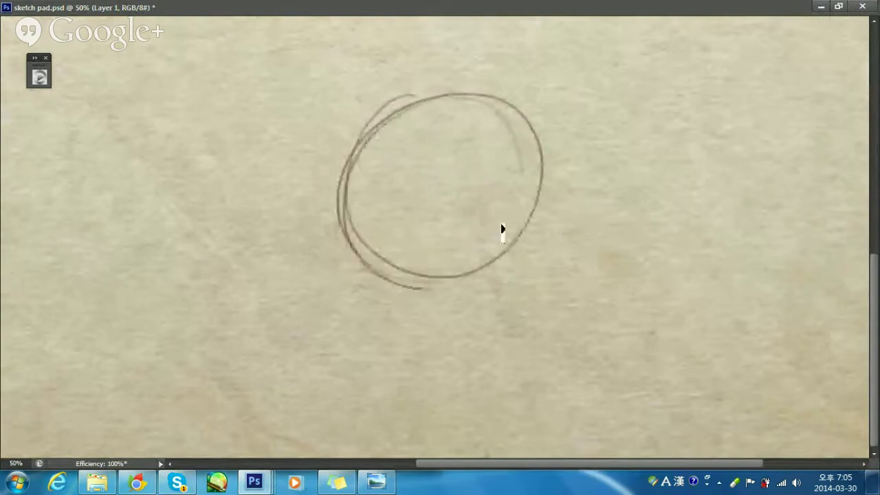
pyautogui.hotkey('ctrl', 'z')
pyautogui.moveTo(438, 105)
pyautogui.mouseDown()
pyautogui.moveTo(422, 272)
pyautogui.moveTo(469, 111)
pyautogui.moveTo(426, 268)
pyautogui.moveTo(573, 131)
pyautogui.moveTo(589, 209)
pyautogui.mouseUp()
pyautogui.hotkey('ctrl', 'z')
pyautogui.hotkey('ctrl', 'z')
# Draw a single clean circle as the cranium of a new human head in the blank canvas area.
pyautogui.moveTo(484, 104)
pyautogui.mouseDown()
pyautogui.moveTo(428, 269)
pyautogui.moveTo(393, 252)
pyautogui.mouseUp()
pyautogui.hotkey('ctrl', 'z')
pyautogui.moveTo(452, 117)
pyautogui.mouseDown()
pyautogui.moveTo(454, 103)
pyautogui.moveTo(412, 188)
pyautogui.moveTo(467, 96)
pyautogui.mouseUp()
pyautogui.hotkey('ctrl', 'z')
# Add tapering jaw lines from both sides of the circle down to a narrow chin, with a short chin mark.
pyautogui.moveTo(479, 234)
pyautogui.mouseDown()
pyautogui.moveTo(465, 246)
pyautogui.moveTo(367, 241)
pyautogui.moveTo(329, 227)
pyautogui.moveTo(377, 329)
pyautogui.mouseUp()
pyautogui.hotkey('ctrl', 'z')
pyautogui.moveTo(340, 229); pyautogui.dragTo(390, 353)
pyautogui.moveTo(470, 348)
pyautogui.mouseDown()
pyautogui.moveTo(532, 198)
pyautogui.moveTo(465, 335)
pyautogui.mouseUp()
pyautogui.hotkey('ctrl', 'z')
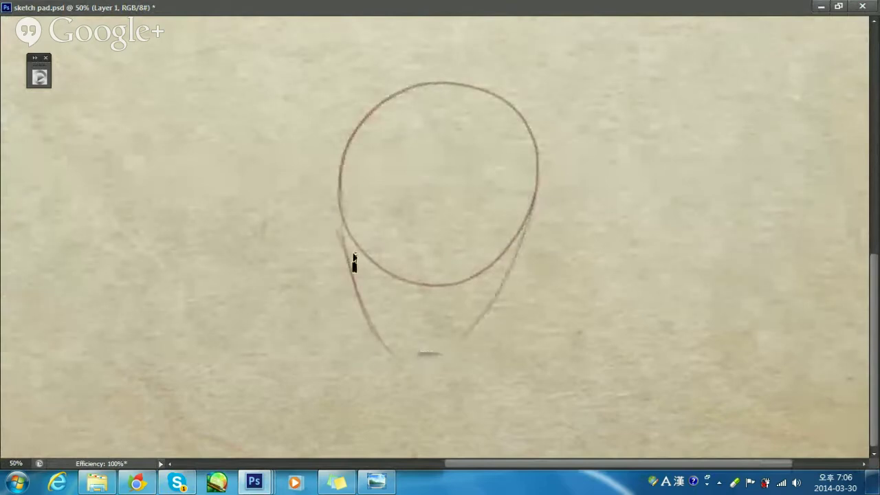
pyautogui.moveTo(354, 227)
pyautogui.mouseDown()
pyautogui.moveTo(402, 304)
pyautogui.moveTo(413, 356)
pyautogui.moveTo(433, 354)
pyautogui.moveTo(411, 343)
pyautogui.moveTo(473, 341)
pyautogui.mouseUp()
pyautogui.hotkey('ctrl', 'z')
pyautogui.hotkey('ctrl', 'z')
pyautogui.hotkey('ctrl', 'z')
pyautogui.moveTo(528, 165); pyautogui.dragTo(484, 337)
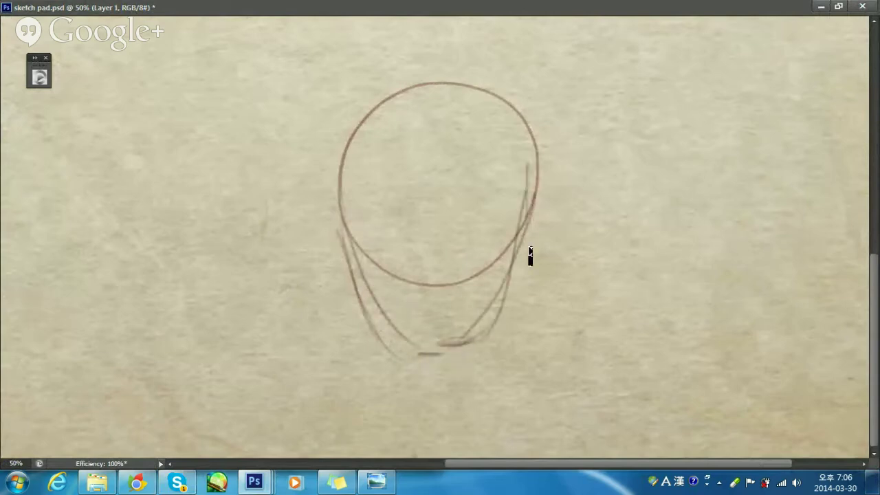
pyautogui.hotkey('ctrl', 'z')
pyautogui.moveTo(535, 195); pyautogui.dragTo(470, 346)
pyautogui.moveTo(357, 238); pyautogui.dragTo(399, 344)
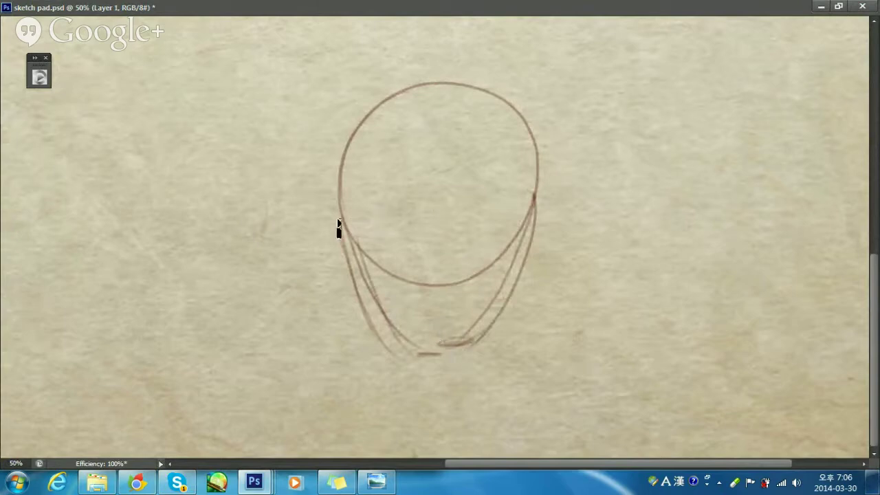
# Draw a horizontal eye line across the new head and a vertical centre line from its crown to the chin.
pyautogui.moveTo(339, 214); pyautogui.dragTo(535, 212)
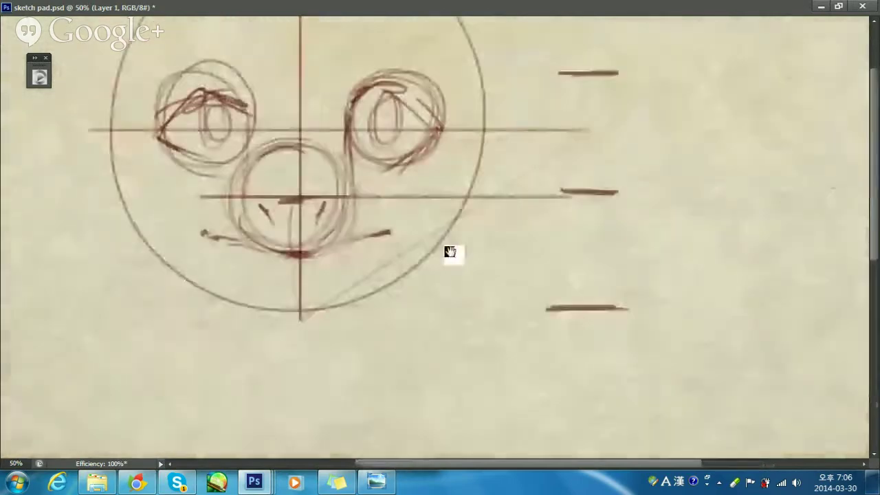
pyautogui.moveTo(450, 252); pyautogui.dragTo(471, 272)
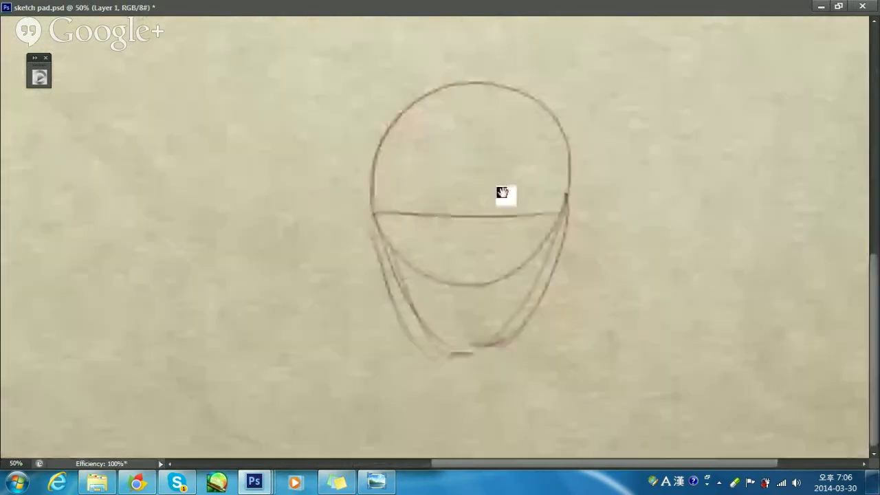
pyautogui.moveTo(502, 193); pyautogui.dragTo(417, 232)
pyautogui.moveTo(432, 103); pyautogui.dragTo(426, 254)
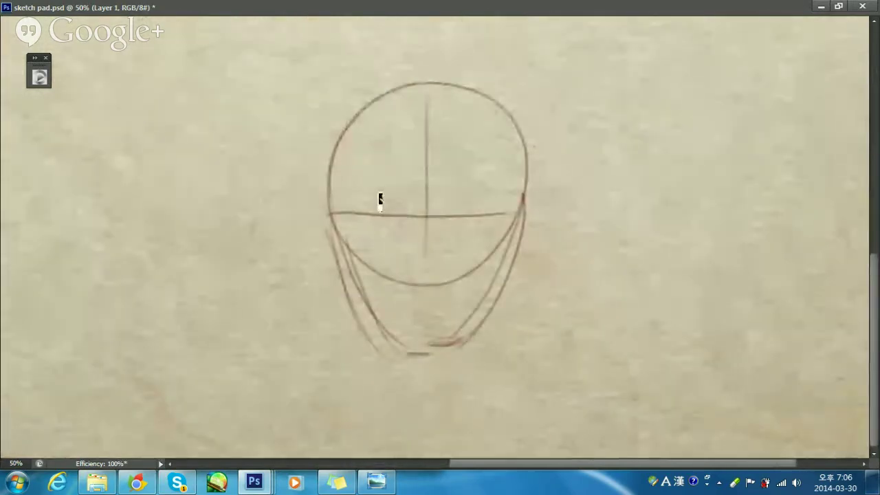
pyautogui.hotkey('ctrl', 'z')
pyautogui.hotkey('ctrl', 'alt', 'z')
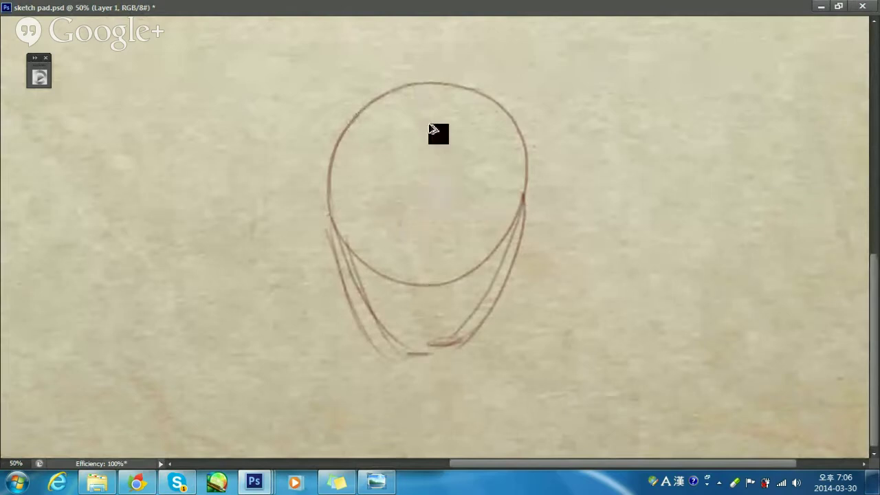
pyautogui.hotkey('ctrl', 'shift', 'z')
pyautogui.moveTo(428, 82); pyautogui.dragTo(430, 341)
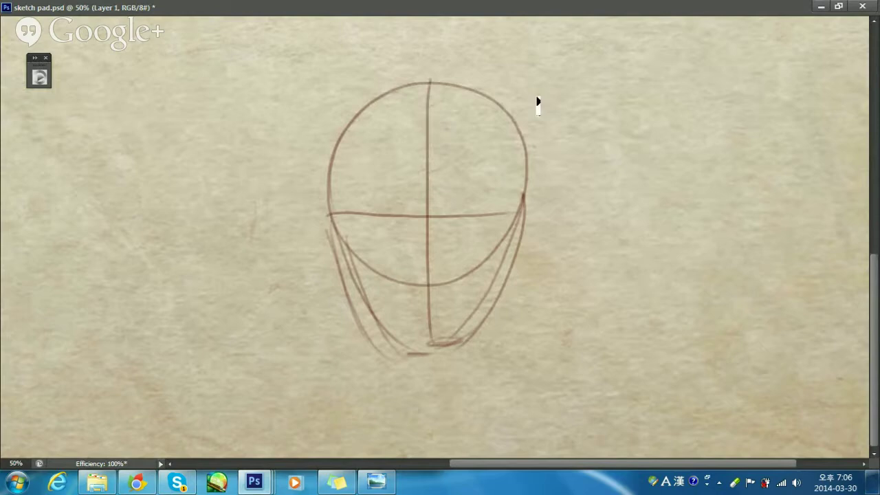
# Mark five short horizontal proportion ticks to the right of the new head, spaced from the crown to the chin.
pyautogui.moveTo(520, 85); pyautogui.dragTo(565, 85)
pyautogui.moveTo(524, 118); pyautogui.dragTo(564, 119)
pyautogui.moveTo(531, 182); pyautogui.dragTo(567, 185)
pyautogui.moveTo(526, 260); pyautogui.dragTo(564, 263)
pyautogui.moveTo(517, 343); pyautogui.dragTo(548, 344)
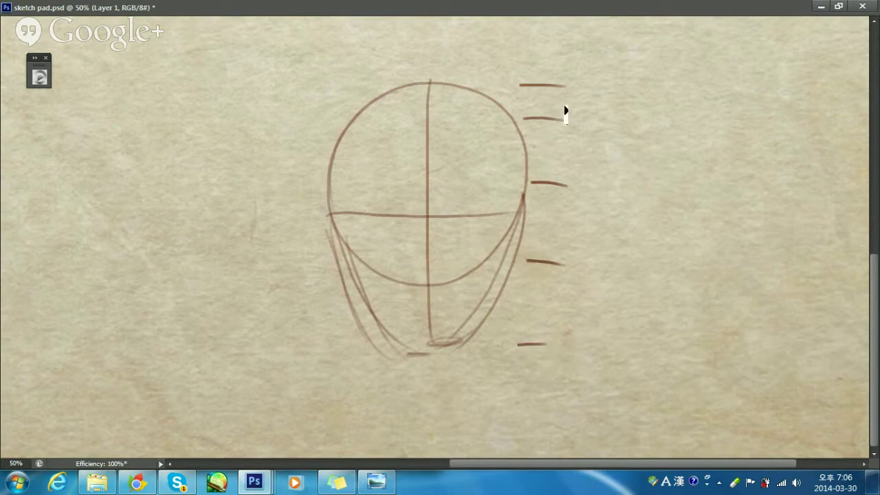
pyautogui.moveTo(597, 83); pyautogui.dragTo(614, 81)
pyautogui.moveTo(600, 89); pyautogui.dragTo(618, 98)
pyautogui.moveTo(651, 111); pyautogui.dragTo(651, 125)
pyautogui.moveTo(642, 129)
pyautogui.mouseDown()
pyautogui.moveTo(668, 129)
pyautogui.moveTo(647, 146)
pyautogui.mouseUp()
pyautogui.moveTo(698, 118); pyautogui.dragTo(699, 128)
pyautogui.moveTo(691, 132)
pyautogui.mouseDown()
pyautogui.moveTo(706, 131)
pyautogui.moveTo(706, 145)
pyautogui.mouseUp()
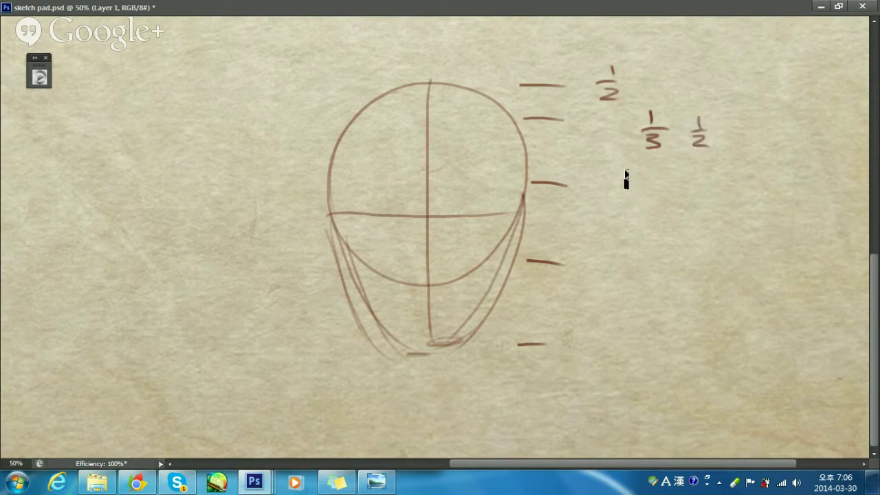
pyautogui.moveTo(625, 173); pyautogui.dragTo(643, 185)
pyautogui.hotkey('ctrl', 'alt', 'z')
pyautogui.hotkey('ctrl', 'alt', 'z')
pyautogui.hotkey('ctrl', 'alt', 'z')
pyautogui.hotkey('ctrl', 'alt', 'z')
pyautogui.hotkey('ctrl', 'alt', 'z')
pyautogui.hotkey('ctrl', 'alt', 'z')
pyautogui.hotkey('ctrl', 'alt', 'z')
pyautogui.hotkey('ctrl', 'alt', 'z')
pyautogui.hotkey('ctrl', 'alt', 'z')
pyautogui.hotkey('ctrl', 'alt', 'z')
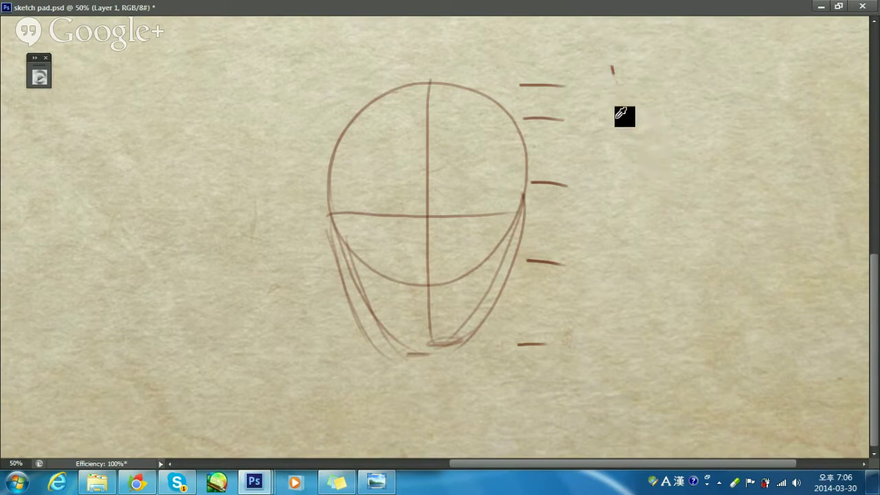
# Write the fractions 1/2 and 1/3 beside the second and third proportion ticks from the top.
pyautogui.hotkey('ctrl', 'shift', 'z')
pyautogui.hotkey('ctrl', 'shift', 'z')
pyautogui.hotkey('ctrl', 'shift', 'z')
pyautogui.hotkey('ctrl', 'shift', 'z')
pyautogui.hotkey('ctrl', 'shift', 'z')
pyautogui.hotkey('ctrl', 'shift', 'z')
pyautogui.hotkey('ctrl', 'shift', 'z')
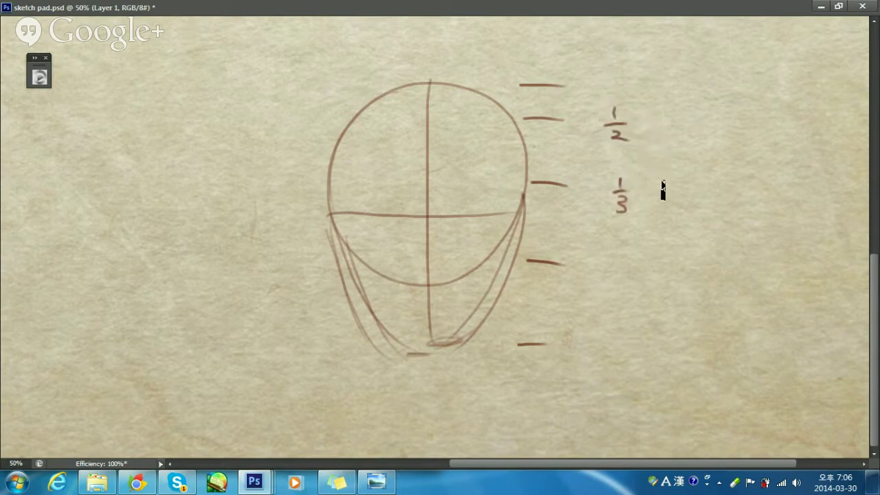
pyautogui.moveTo(636, 200); pyautogui.dragTo(647, 197)
pyautogui.moveTo(641, 191); pyautogui.dragTo(641, 206)
pyautogui.moveTo(615, 244); pyautogui.dragTo(614, 261)
pyautogui.hotkey('ctrl', 'alt', 'z')
pyautogui.hotkey('ctrl', 'alt', 'z')
pyautogui.hotkey('ctrl', 'alt', 'z')
pyautogui.hotkey('ctrl', 'alt', 'z')
pyautogui.hotkey('ctrl', 'alt', 'z')
pyautogui.hotkey('ctrl', 'alt', 'z')
# Write the fraction 2/3 beside the fourth proportion tick.
pyautogui.moveTo(612, 251); pyautogui.dragTo(627, 261)
pyautogui.moveTo(607, 270)
pyautogui.mouseDown()
pyautogui.moveTo(637, 272)
pyautogui.moveTo(618, 291)
pyautogui.mouseUp()
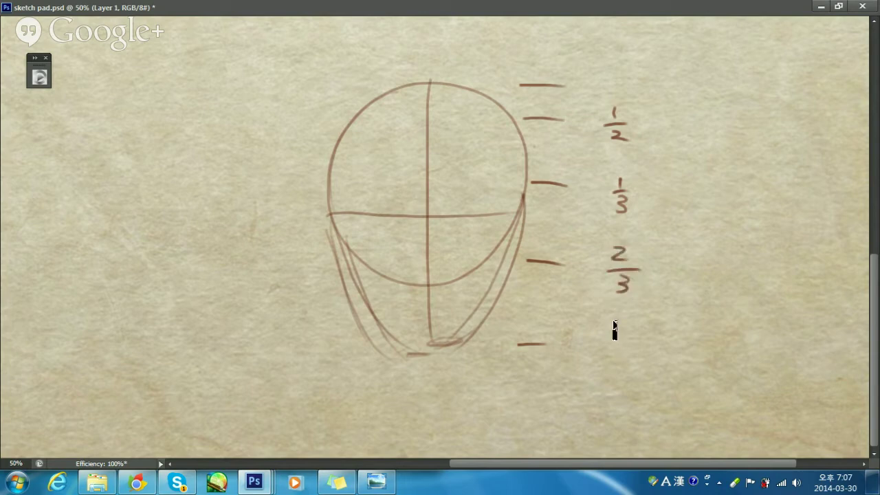
# Write the fraction 3/3 beside the lowest proportion tick.
pyautogui.moveTo(615, 325); pyautogui.dragTo(616, 340)
pyautogui.moveTo(605, 352); pyautogui.dragTo(636, 350)
pyautogui.moveTo(614, 359); pyautogui.dragTo(614, 376)
# Draw a straight horizontal nose line across the face from the 2/3 tick, with a dark nose mark on the centre line.
pyautogui.moveTo(528, 262); pyautogui.dragTo(385, 269)
pyautogui.hotkey('ctrl', 'z')
pyautogui.moveTo(527, 262)
pyautogui.mouseDown()
pyautogui.moveTo(369, 268)
pyautogui.moveTo(434, 263)
pyautogui.mouseUp()
pyautogui.keyDown('shift'); pyautogui.click(369, 267); pyautogui.keyUp('shift')
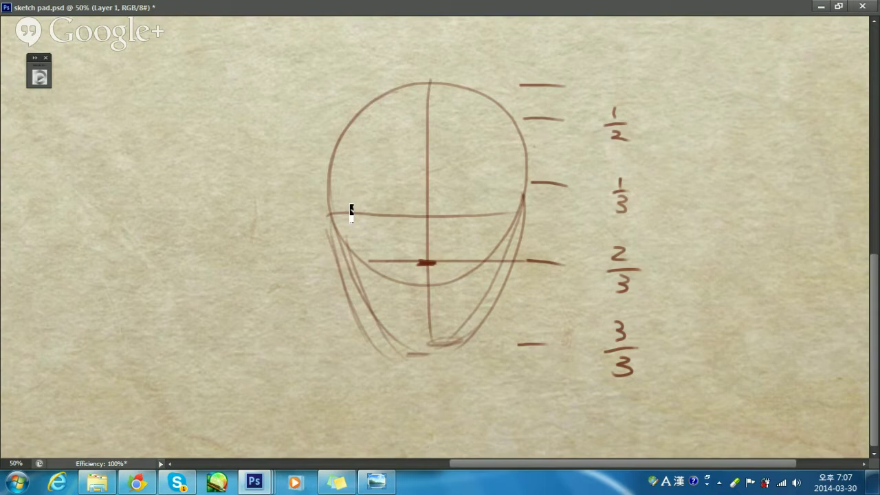
# Sketch two almond-shaped eyes with irises on the eye line, one on each side of the centre line.
pyautogui.scroll(3, 448, 229)
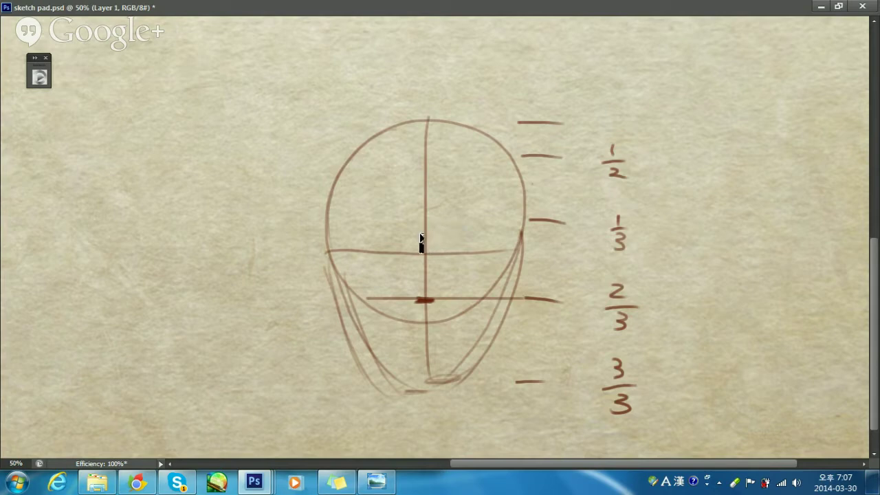
pyautogui.moveTo(340, 249); pyautogui.dragTo(493, 246)
pyautogui.hotkey('ctrl', 'z')
pyautogui.moveTo(402, 249); pyautogui.dragTo(453, 255)
pyautogui.hotkey('ctrl', 'alt', 'z')
pyautogui.hotkey('ctrl', 'alt', 'z')
pyautogui.hotkey('ctrl', 'alt', 'z')
pyautogui.moveTo(453, 255)
pyautogui.mouseDown()
pyautogui.moveTo(477, 249)
pyautogui.moveTo(453, 254)
pyautogui.moveTo(496, 254)
pyautogui.moveTo(458, 251)
pyautogui.moveTo(463, 241)
pyautogui.moveTo(497, 260)
pyautogui.mouseUp()
pyautogui.hotkey('ctrl', 'alt', 'z')
pyautogui.hotkey('ctrl', 'alt', 'z')
pyautogui.moveTo(470, 245); pyautogui.dragTo(465, 265)
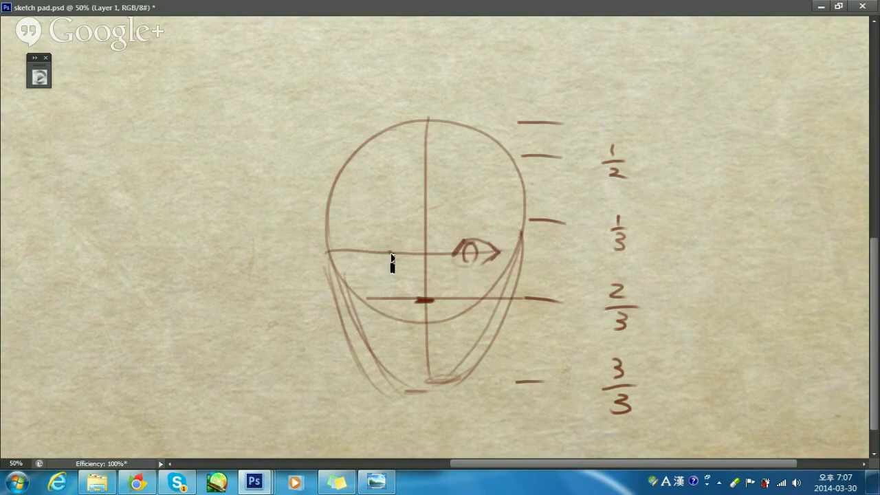
pyautogui.moveTo(392, 259)
pyautogui.mouseDown()
pyautogui.moveTo(367, 250)
pyautogui.moveTo(351, 265)
pyautogui.moveTo(372, 272)
pyautogui.moveTo(379, 257)
pyautogui.moveTo(392, 271)
pyautogui.moveTo(389, 259)
pyautogui.mouseUp()
# Try moving the right-hand eye into the gap between the eyes to compare its width with the spacing.
pyautogui.moveTo(447, 234); pyautogui.dragTo(429, 263)
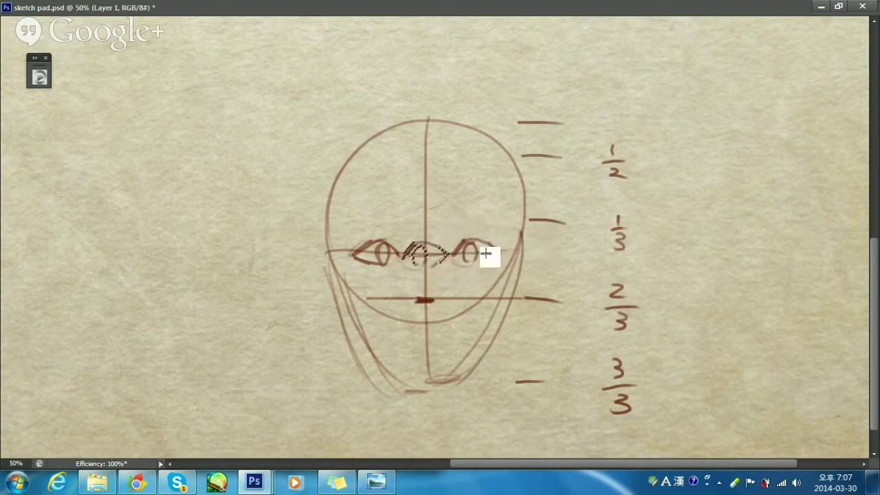
pyautogui.hotkey('ctrl', 'z')
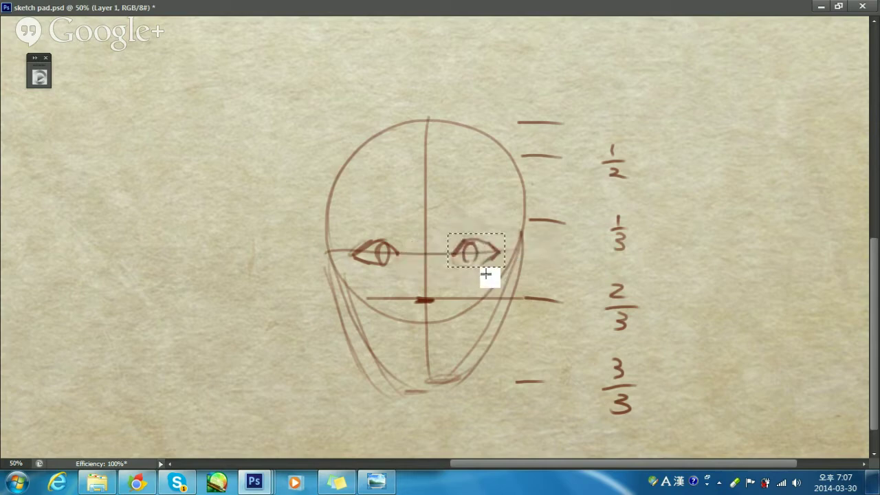
pyautogui.hotkey('ctrl', 'd')
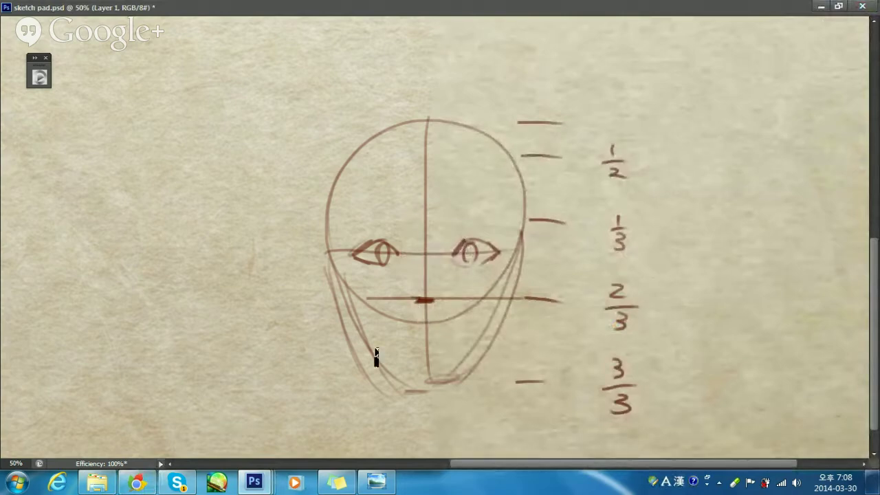
# Redraw the jaw on both sides with darker curves converging on the chin.
pyautogui.moveTo(346, 298)
pyautogui.mouseDown()
pyautogui.moveTo(414, 376)
pyautogui.moveTo(424, 378)
pyautogui.mouseUp()
pyautogui.moveTo(386, 353)
pyautogui.mouseDown()
pyautogui.moveTo(415, 378)
pyautogui.moveTo(449, 375)
pyautogui.moveTo(497, 318)
pyautogui.mouseUp()
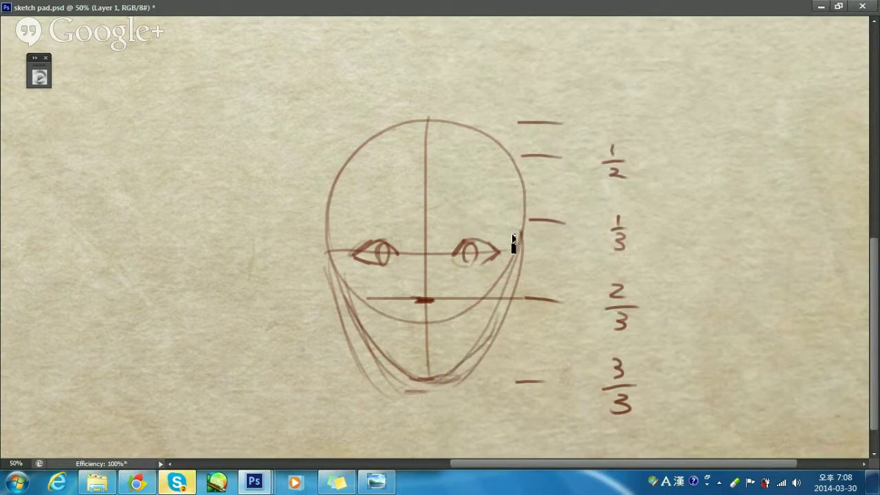
# Switch to Skype, open the chat with the unread message, and send the reply "ah".
pyautogui.click(180, 483)
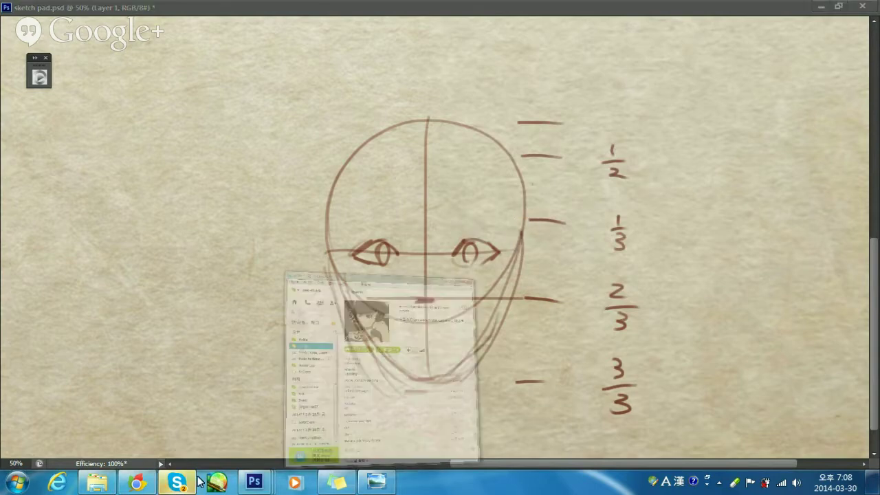
pyautogui.click(505, 167)
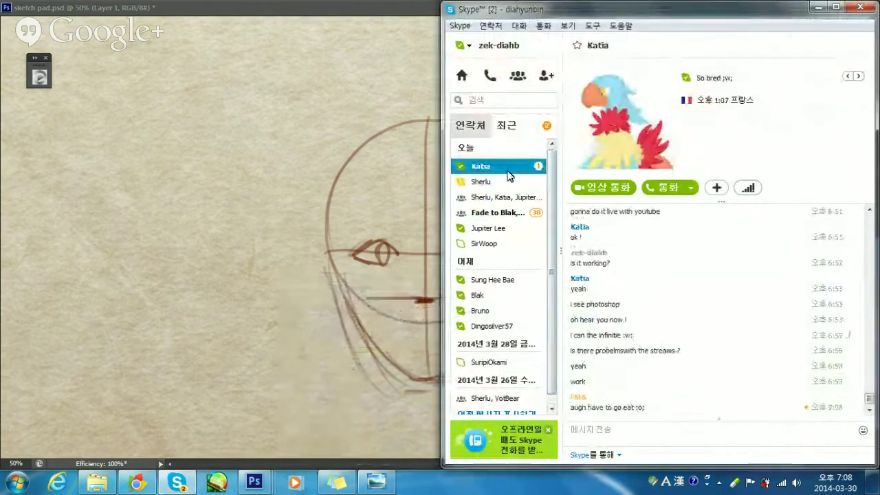
pyautogui.click(622, 430)
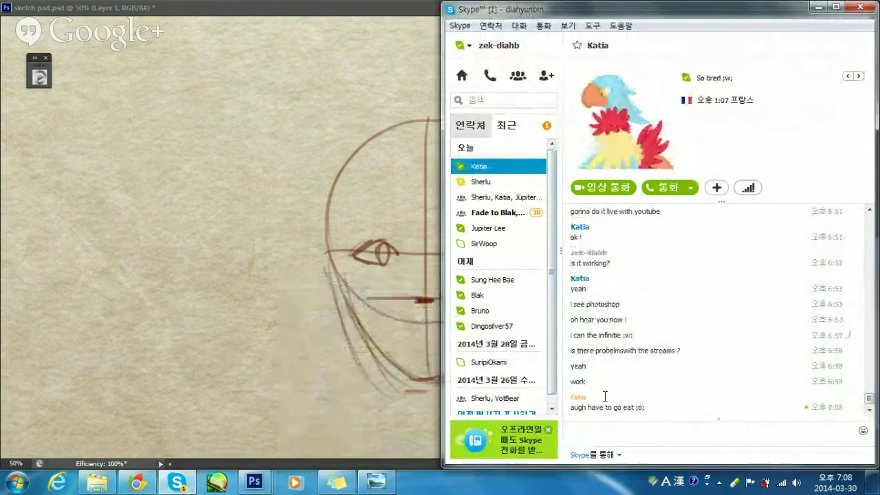
pyautogui.write('ah')
pyautogui.press('Return')
# Send the message "it's alright" in the same chat.
pyautogui.write("it's ar")
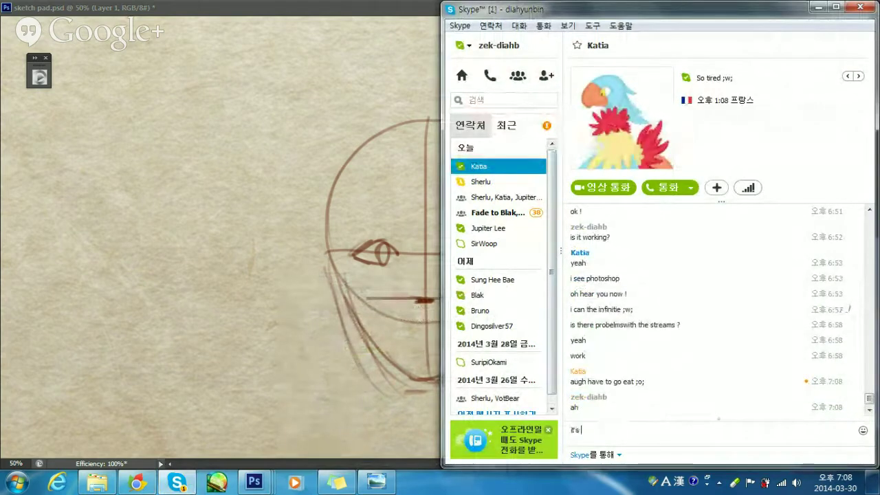
pyautogui.press('BackSpace')
pyautogui.press('BackSpace')
pyautogui.write('igth')
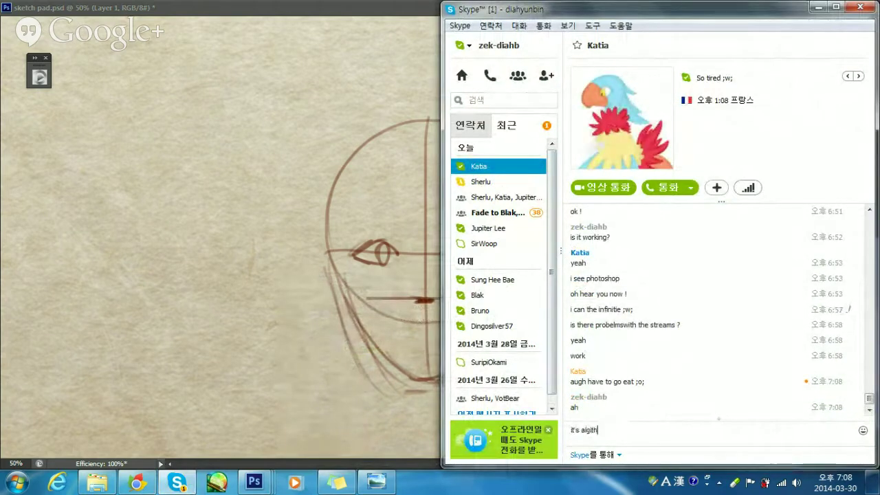
pyautogui.press('BackSpace')
pyautogui.press('BackSpace')
pyautogui.press('BackSpace')
pyautogui.write('right')
pyautogui.press('Return')
# Send the message "this will be recorded into uyube".
pyautogui.write('this will be recorde')
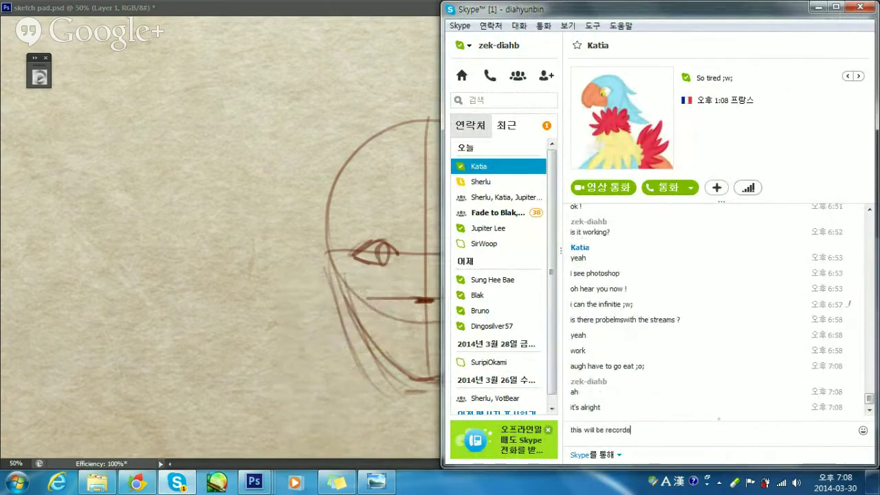
pyautogui.write('d into uyube')
pyautogui.press('Return')
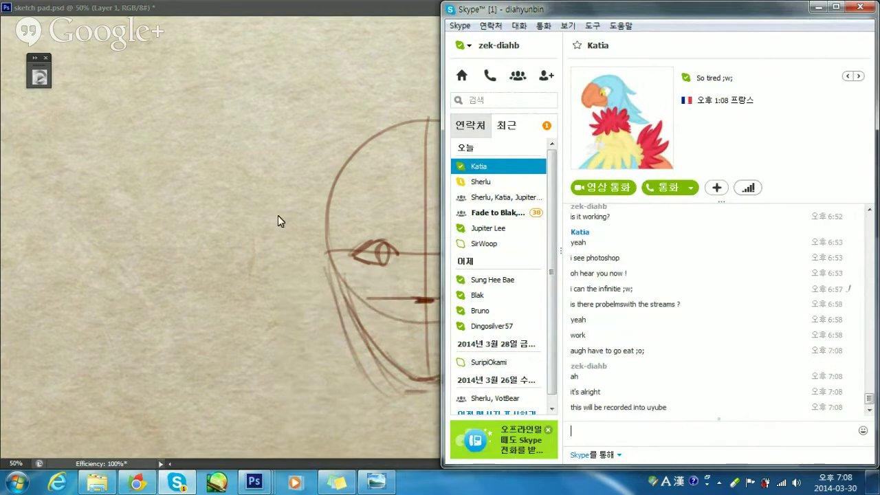
# Switch back to Photoshop, erase the dark nose mark, and sketch the nose base with nostrils and bridge marks.
pyautogui.click(281, 221)
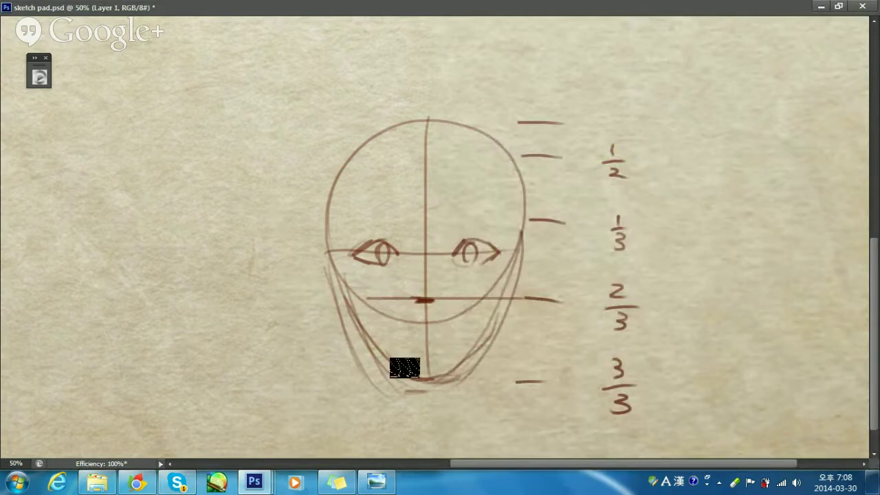
pyautogui.click(422, 293)
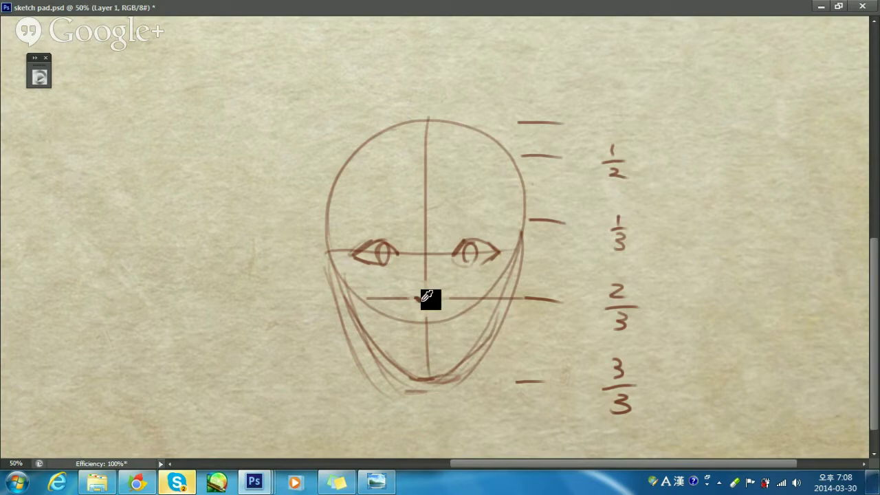
pyautogui.moveTo(416, 299); pyautogui.dragTo(440, 297)
pyautogui.moveTo(438, 251)
pyautogui.mouseDown()
pyautogui.moveTo(421, 299)
pyautogui.moveTo(420, 277)
pyautogui.mouseUp()
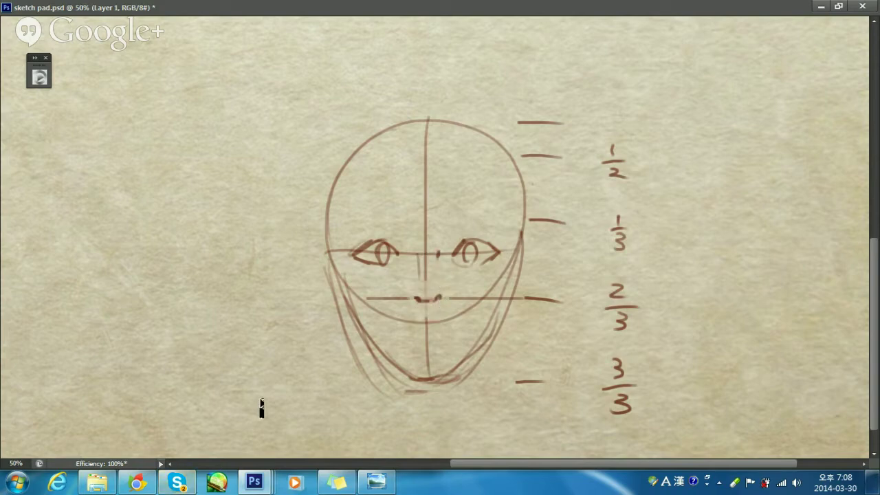
# Open Skype to read the contact's reply, and return to the sketch.
pyautogui.click(178, 486)
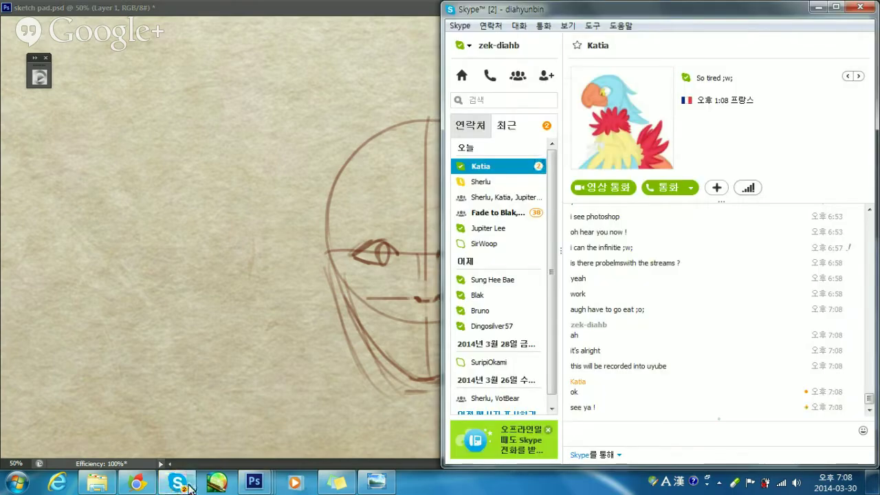
pyautogui.click(187, 485)
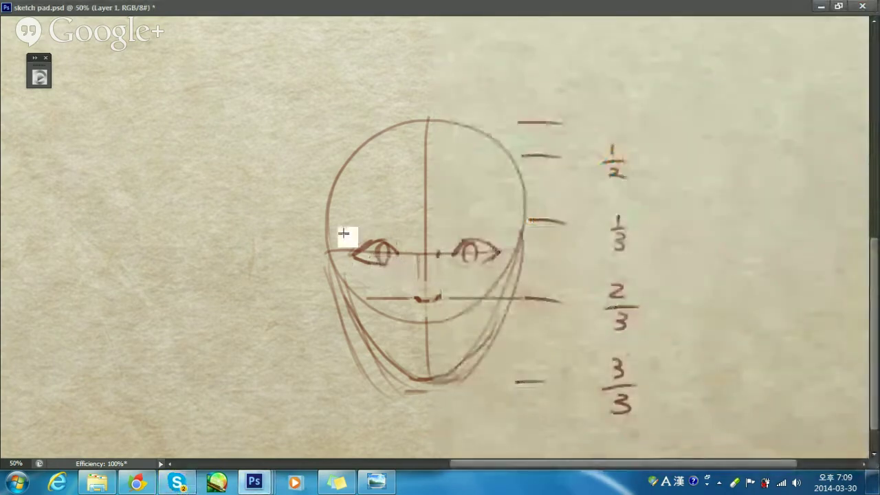
# Select the eye on the left half of the face and move it about 11 px toward the nose and 3 px down.
pyautogui.moveTo(343, 233)
pyautogui.mouseDown()
pyautogui.moveTo(406, 273)
pyautogui.moveTo(398, 267)
pyautogui.mouseUp()
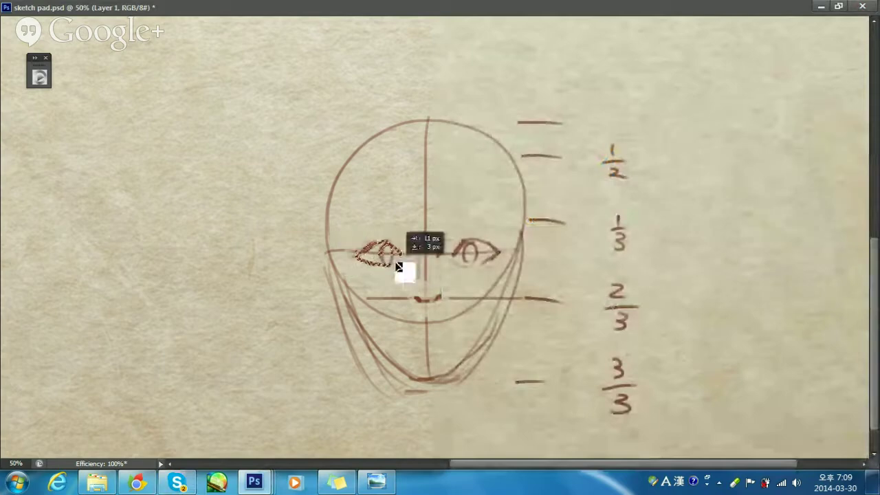
pyautogui.hotkey('ctrl', 'd')
pyautogui.press('b')
pyautogui.moveTo(419, 342); pyautogui.dragTo(458, 337)
pyautogui.hotkey('ctrl', 'z')
pyautogui.moveTo(408, 338); pyautogui.dragTo(401, 341)
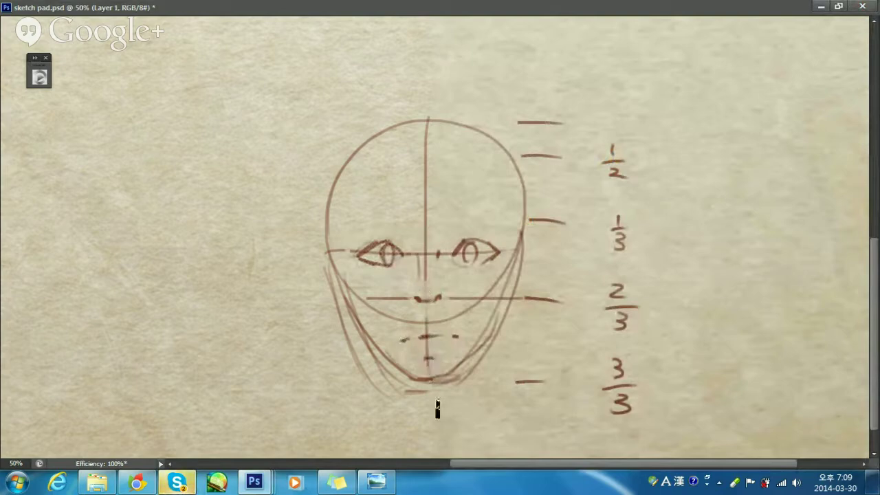
pyautogui.hotkey('ctrl', 'alt', 'z')
pyautogui.hotkey('ctrl', 'alt', 'z')
pyautogui.hotkey('ctrl', 'alt', 'z')
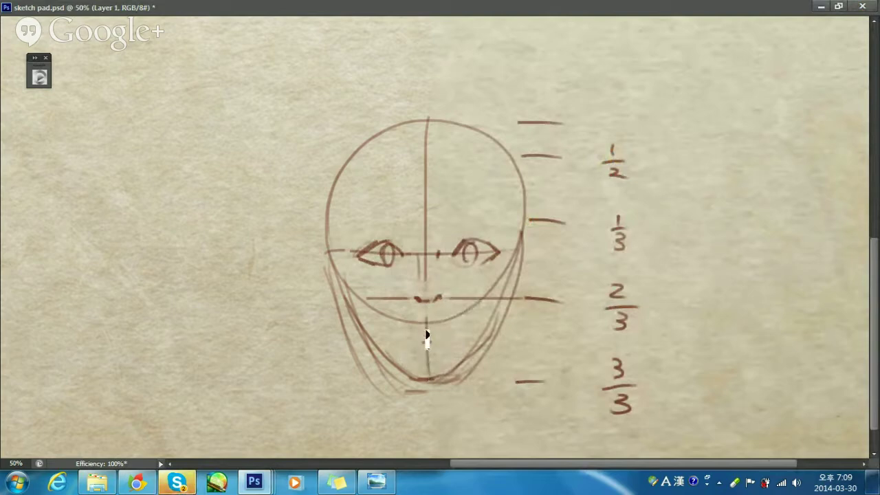
# Mark a short tick midway between the 2/3 and 3/3 ticks, and sketch the mouth line slightly above that level.
pyautogui.moveTo(512, 338); pyautogui.dragTo(526, 338)
pyautogui.moveTo(423, 331); pyautogui.dragTo(435, 330)
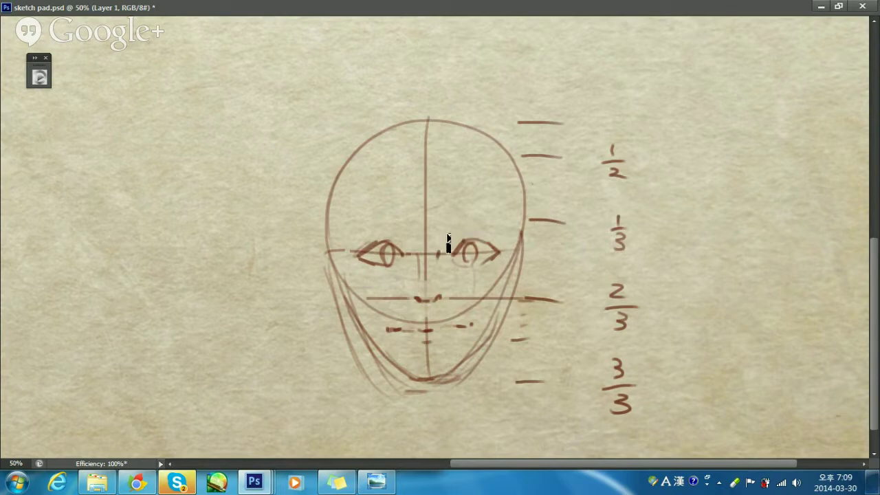
# Sketch arched eyebrows above both eyes.
pyautogui.moveTo(451, 234)
pyautogui.mouseDown()
pyautogui.moveTo(504, 244)
pyautogui.moveTo(453, 231)
pyautogui.moveTo(508, 236)
pyautogui.moveTo(456, 231)
pyautogui.mouseUp()
pyautogui.hotkey('ctrl', 'z')
pyautogui.hotkey('ctrl', 'z')
pyautogui.moveTo(402, 231)
pyautogui.mouseDown()
pyautogui.moveTo(354, 235)
pyautogui.moveTo(344, 136)
pyautogui.mouseUp()
pyautogui.hotkey('ctrl', 'z')
# Rework the skull contour with new strokes along its sides and a slightly higher crown.
pyautogui.moveTo(333, 258)
pyautogui.mouseDown()
pyautogui.moveTo(369, 129)
pyautogui.moveTo(477, 129)
pyautogui.moveTo(512, 257)
pyautogui.mouseUp()
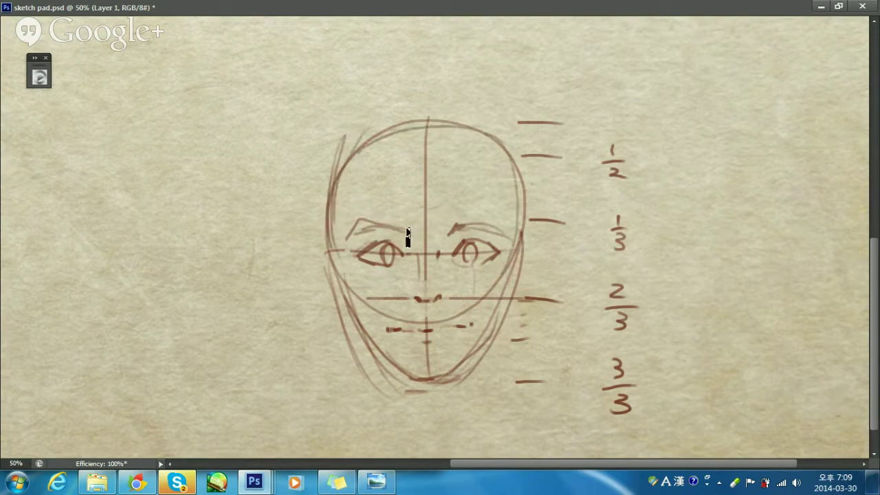
pyautogui.hotkey('ctrl', 'alt', 'z')
pyautogui.hotkey('ctrl', 'alt', 'z')
pyautogui.moveTo(351, 143); pyautogui.dragTo(421, 125)
pyautogui.moveTo(378, 124); pyautogui.dragTo(506, 197)
pyautogui.moveTo(469, 129); pyautogui.dragTo(517, 197)
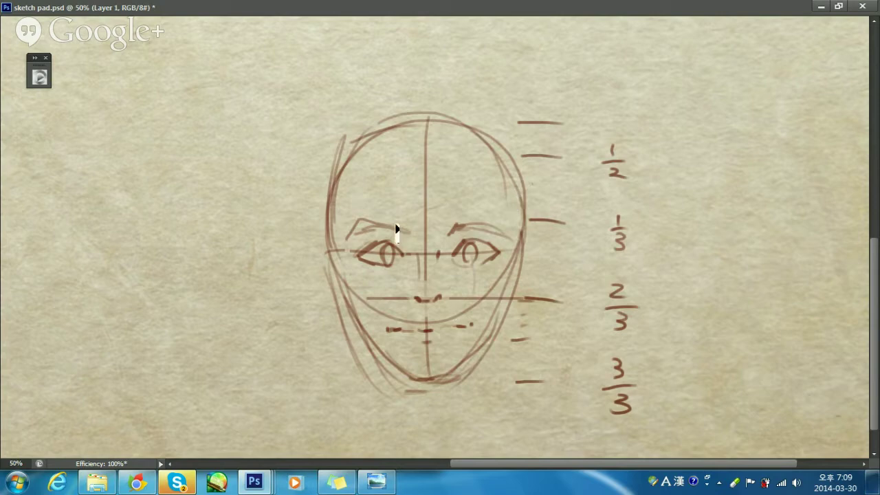
# Sketch parted fringe strands sweeping across the forehead, and reinforce the skull's right-hand side.
pyautogui.moveTo(455, 163); pyautogui.dragTo(400, 248)
pyautogui.moveTo(417, 197); pyautogui.dragTo(334, 264)
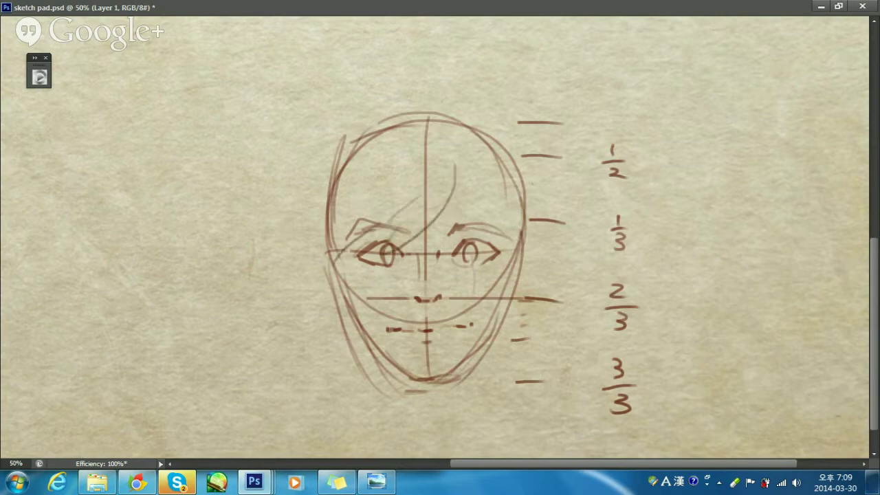
pyautogui.moveTo(460, 142); pyautogui.dragTo(491, 210)
pyautogui.hotkey('ctrl', 'z')
pyautogui.moveTo(454, 180); pyautogui.dragTo(503, 210)
pyautogui.moveTo(507, 145); pyautogui.dragTo(517, 241)
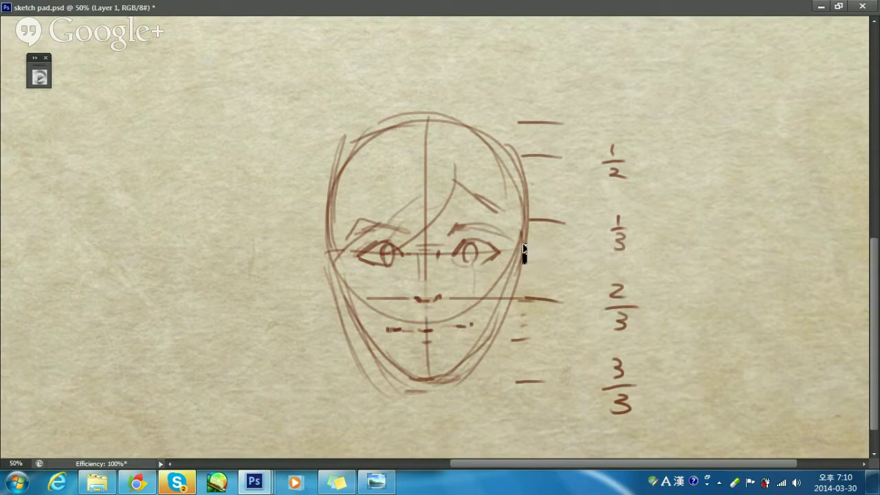
# Draw an ear on each side of the head down to the nose line, with inner ear contours.
pyautogui.moveTo(523, 249)
pyautogui.mouseDown()
pyautogui.moveTo(537, 233)
pyautogui.moveTo(543, 256)
pyautogui.moveTo(514, 304)
pyautogui.mouseUp()
pyautogui.moveTo(324, 249)
pyautogui.mouseDown()
pyautogui.moveTo(323, 296)
pyautogui.moveTo(358, 300)
pyautogui.mouseUp()
pyautogui.hotkey('ctrl', 'z')
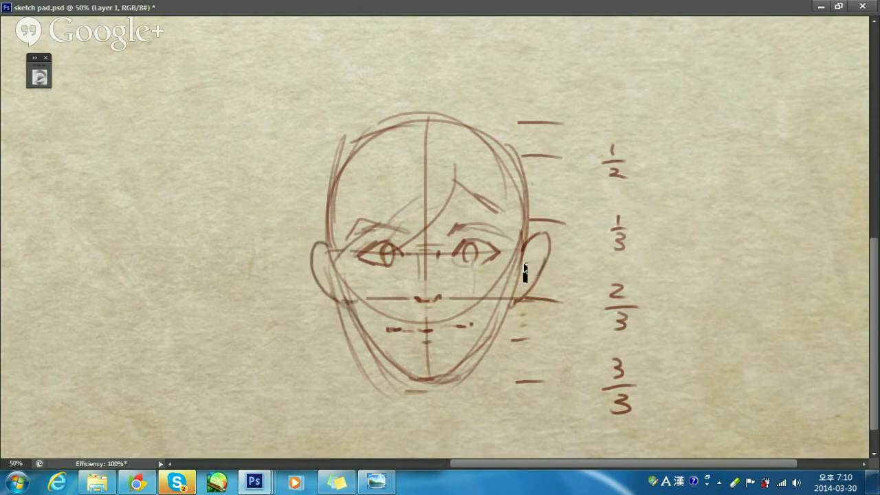
pyautogui.moveTo(525, 268)
pyautogui.mouseDown()
pyautogui.moveTo(538, 261)
pyautogui.moveTo(520, 288)
pyautogui.mouseUp()
pyautogui.moveTo(316, 259); pyautogui.dragTo(332, 281)
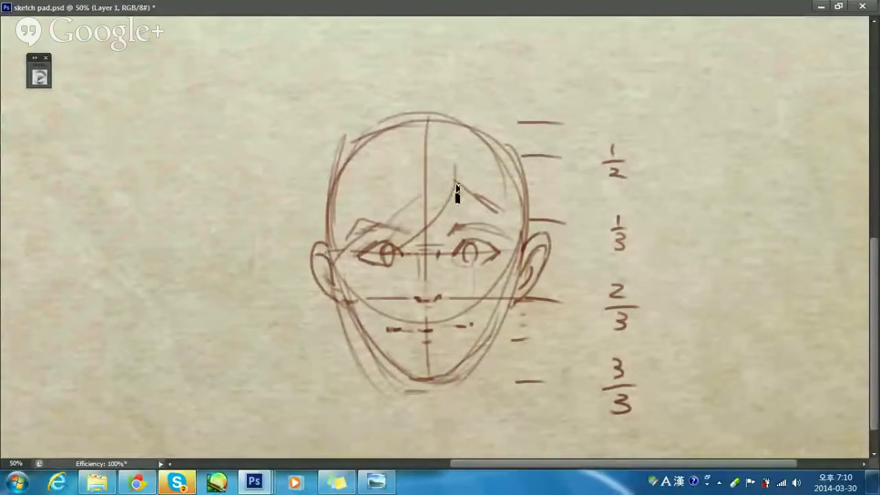
# Check Skype for new chat messages.
pyautogui.click(177, 484)
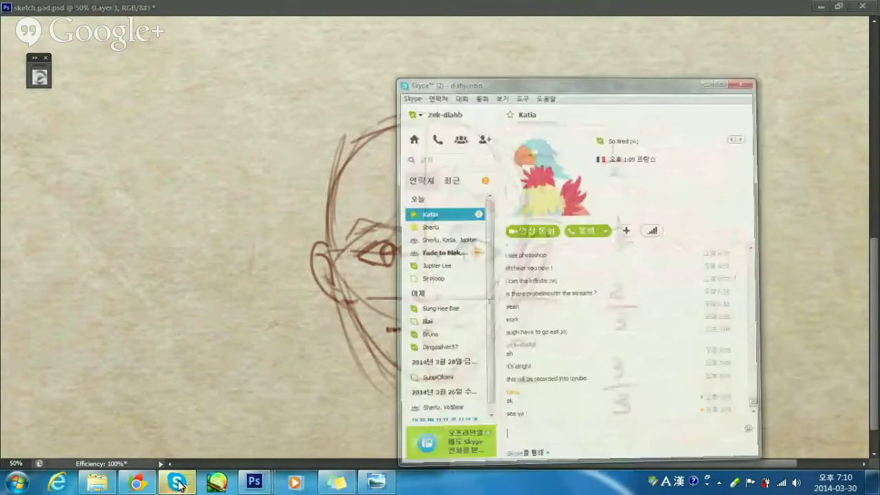
pyautogui.click(178, 485)
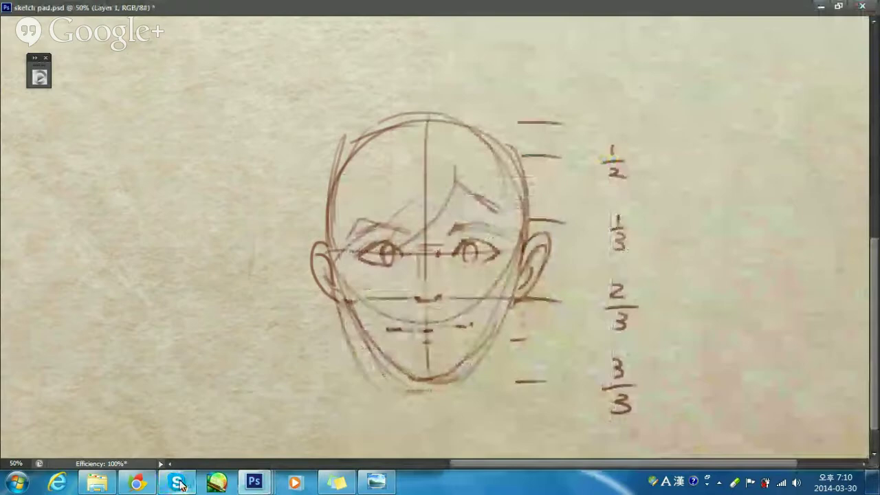
# View the head studies.jpg reference in Photoshop, enlarged to 50%, and minimise it.
pyautogui.moveTo(255, 482)
pyautogui.click(385, 407)
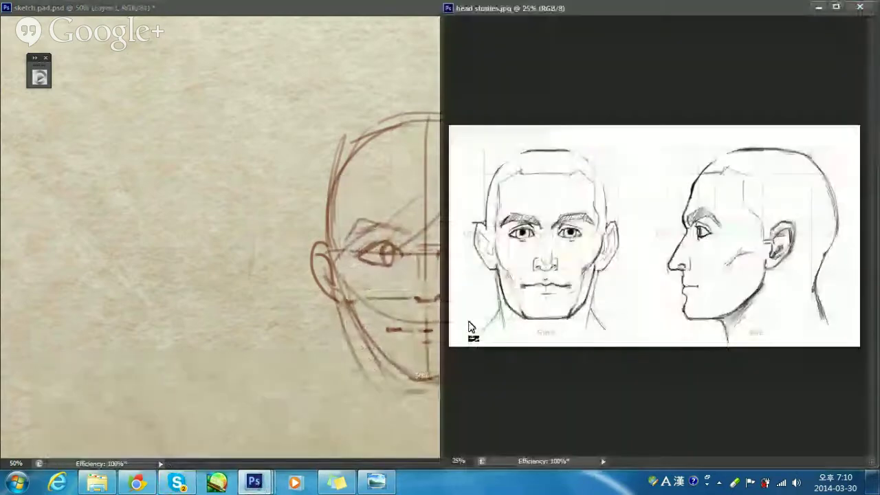
pyautogui.hotkey('ctrl', '+')
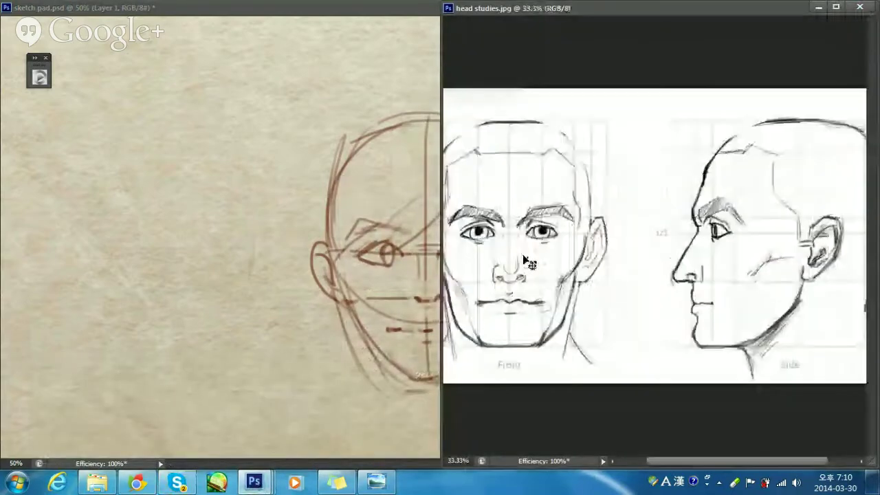
pyautogui.hotkey('ctrl', '+')
pyautogui.click(818, 7)
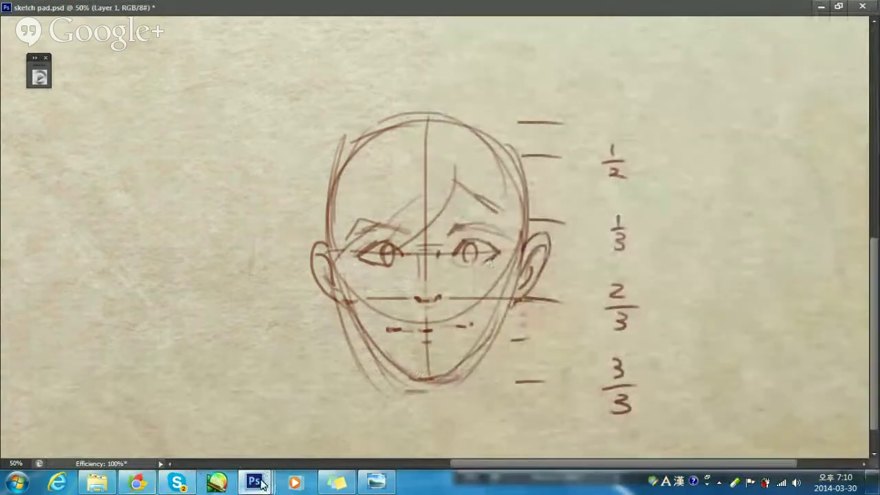
# Bring the head studies.jpg reference back up in front of the sketch.
pyautogui.moveTo(255, 481)
pyautogui.click(421, 396)
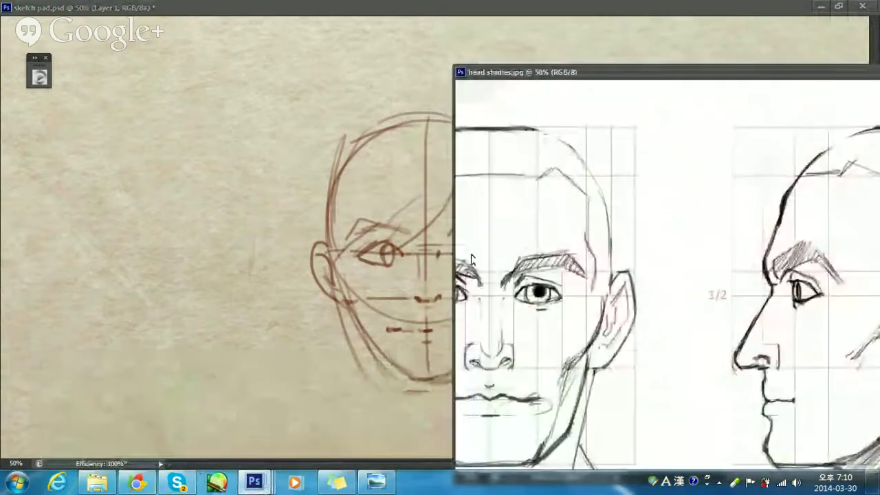
# Show the head studies.jpg reference at full size in the maximised workspace and add a new layer above its background.
pyautogui.doubleClick(569, 73)
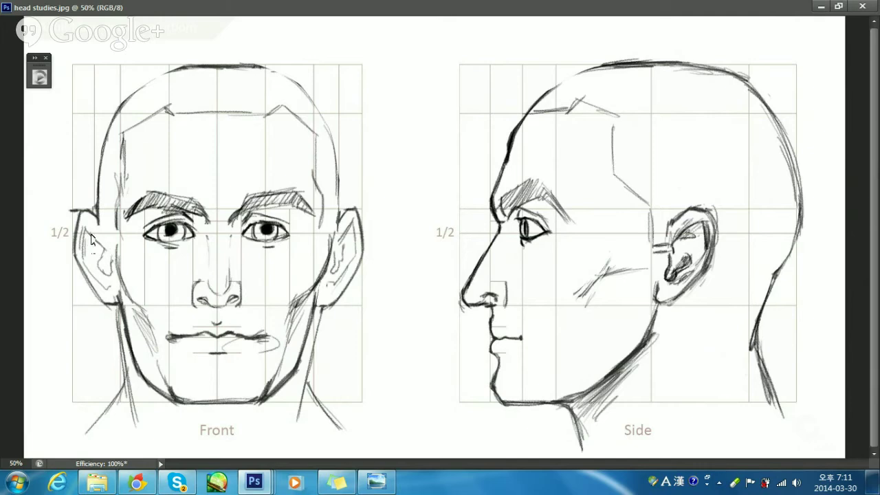
pyautogui.moveTo(69, 235); pyautogui.dragTo(299, 236)
pyautogui.moveTo(498, 11)
pyautogui.mouseDown()
pyautogui.moveTo(520, 74)
pyautogui.moveTo(379, 101)
pyautogui.mouseUp()
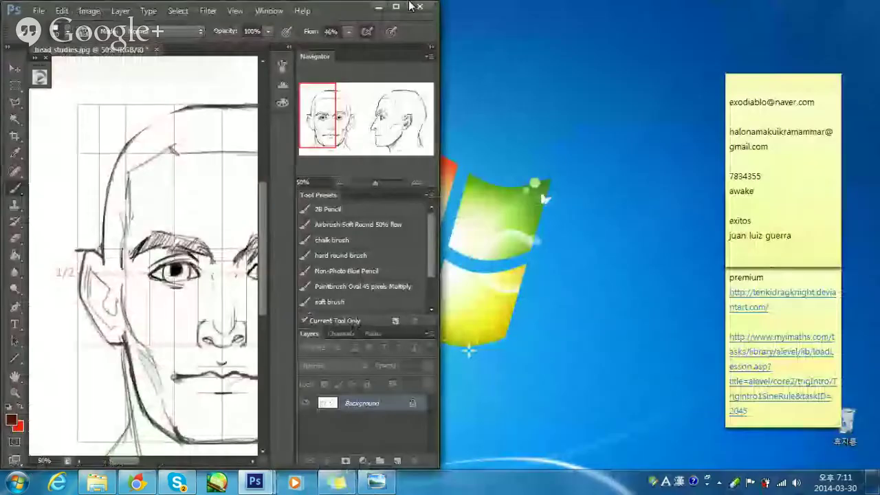
pyautogui.click(396, 6)
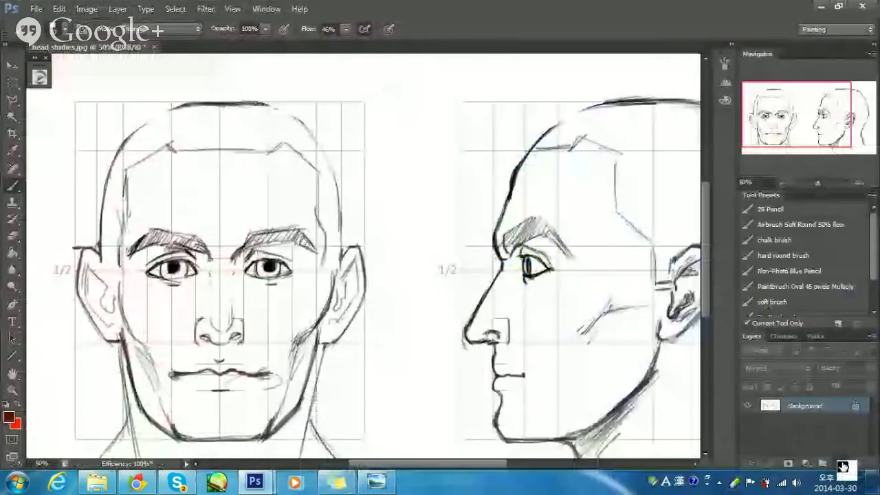
pyautogui.click(843, 467)
pyautogui.press('Tab')
# Draw a red horizontal line through the eyes at the 1/2 mark and a vertical centre line on the front-view head.
pyautogui.moveTo(71, 249); pyautogui.dragTo(349, 252)
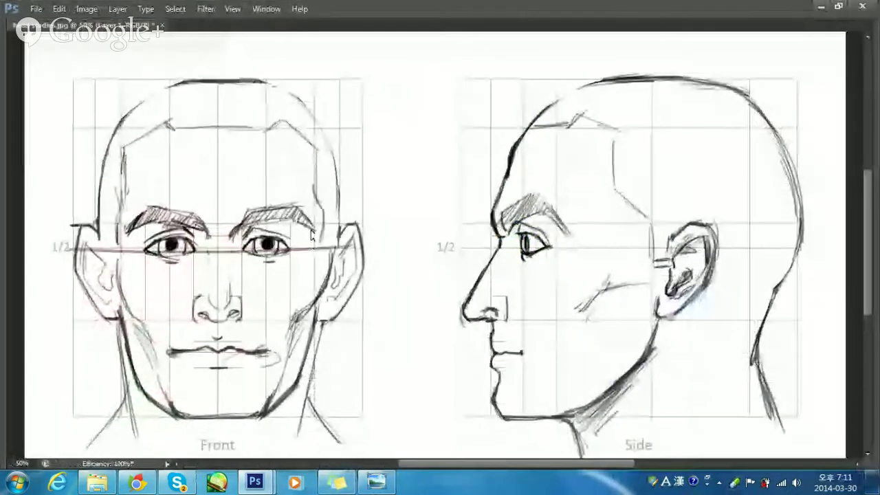
pyautogui.hotkey('ctrl', 'z')
pyautogui.press('Tab')
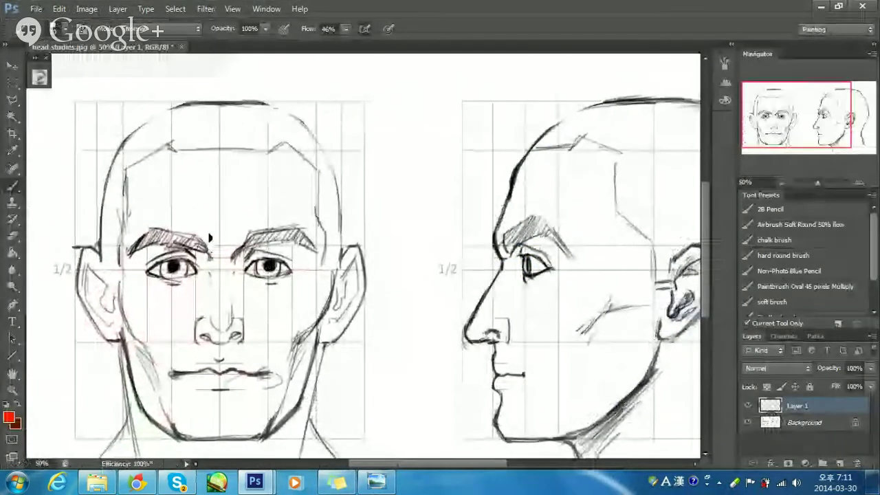
pyautogui.press('Tab')
pyautogui.moveTo(59, 249); pyautogui.dragTo(361, 244)
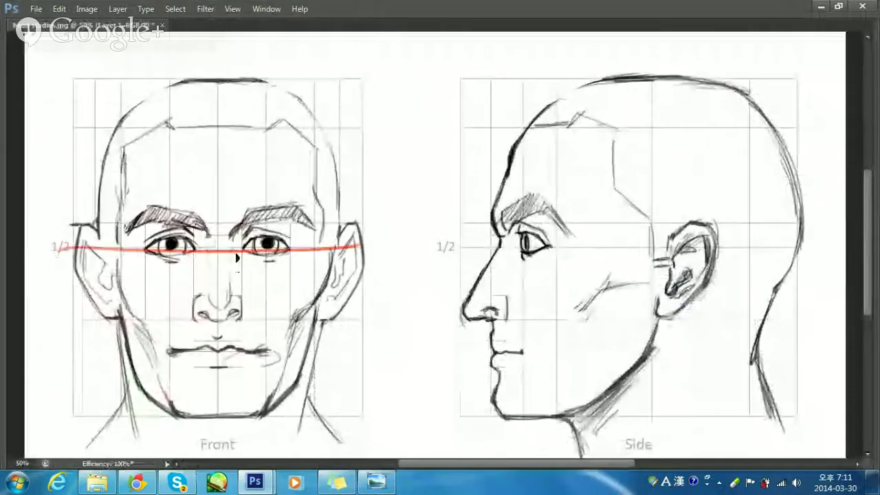
pyautogui.moveTo(215, 88); pyautogui.dragTo(222, 411)
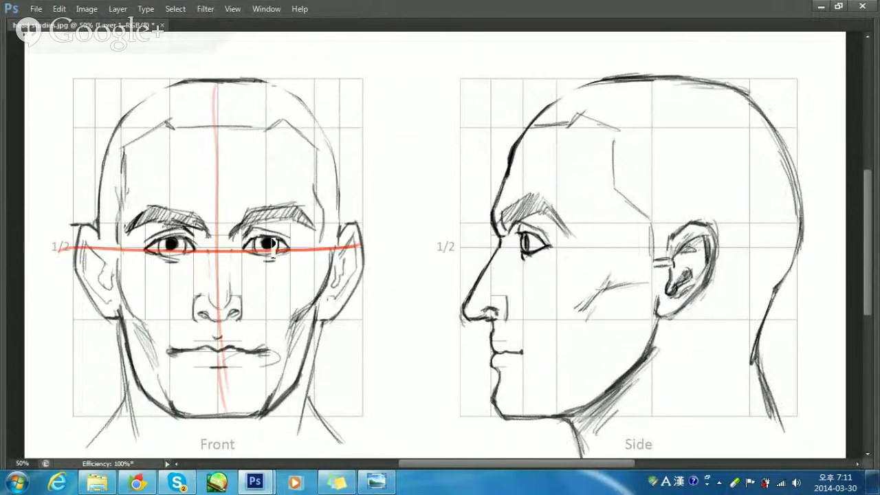
# Draw red vertical lines from the inner corners of both eyes down to the outer edges of the nose.
pyautogui.moveTo(242, 251); pyautogui.dragTo(240, 311)
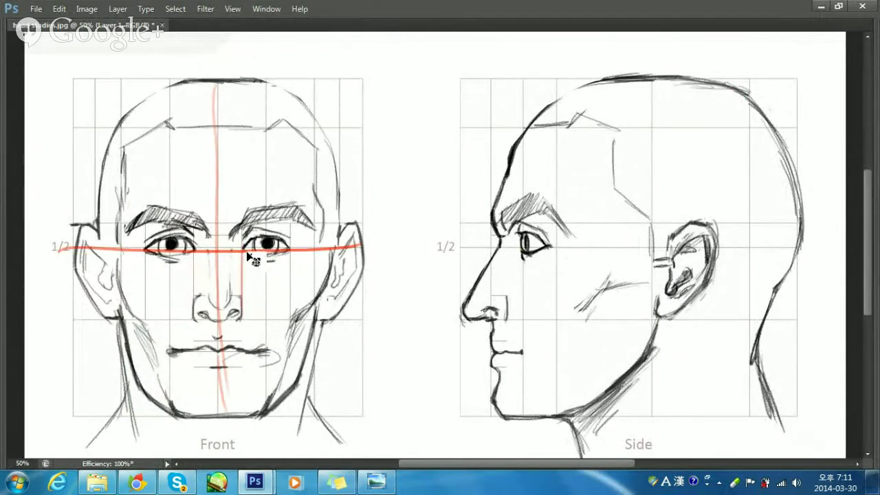
pyautogui.moveTo(192, 250); pyautogui.dragTo(192, 315)
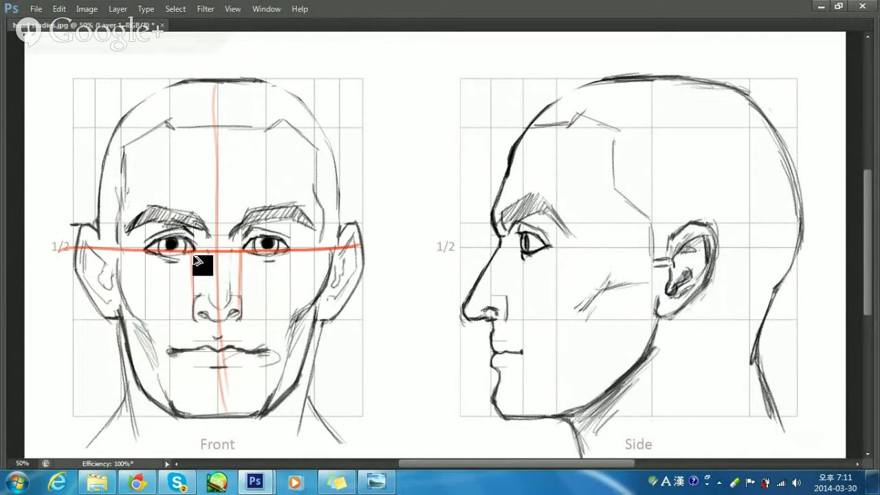
pyautogui.hotkey('ctrl', 'z')
pyautogui.moveTo(194, 252); pyautogui.dragTo(193, 309)
# Draw a red line along the nose base out to both ears, label it 2/3, and mark one ear's extent down to it.
pyautogui.moveTo(58, 321); pyautogui.dragTo(271, 320)
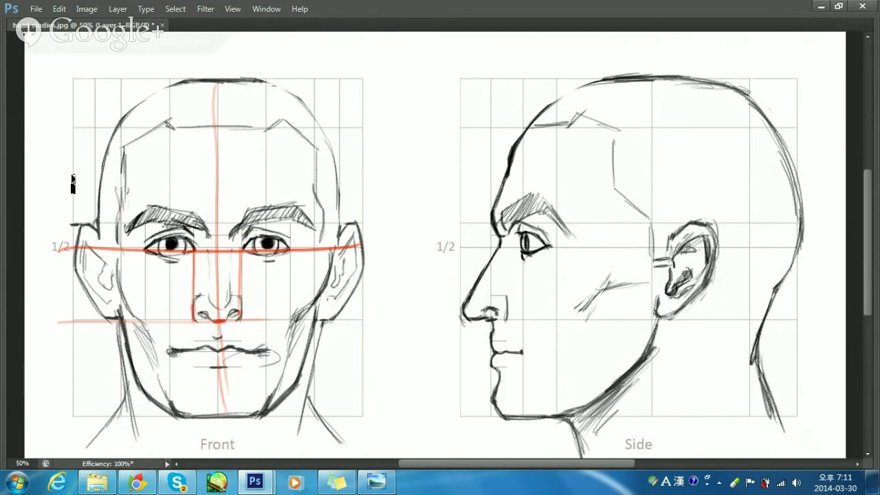
pyautogui.moveTo(38, 304); pyautogui.dragTo(46, 316)
pyautogui.moveTo(34, 330)
pyautogui.mouseDown()
pyautogui.moveTo(58, 322)
pyautogui.moveTo(44, 343)
pyautogui.mouseUp()
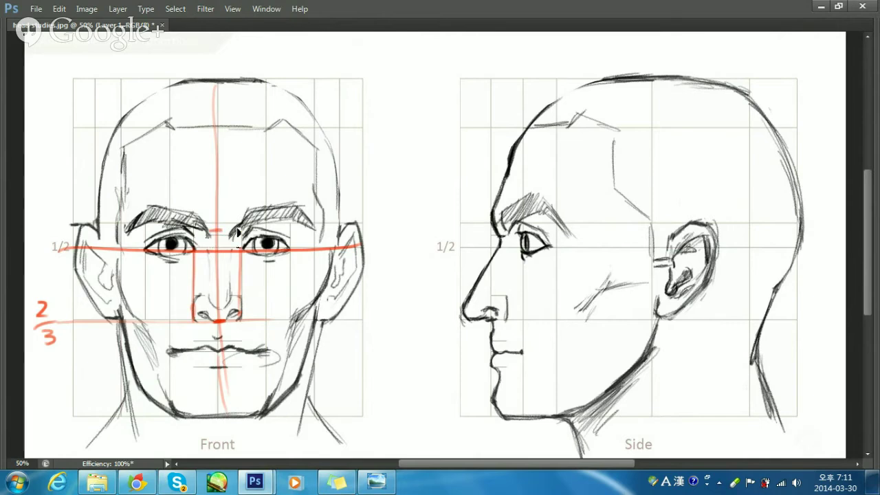
pyautogui.moveTo(210, 322); pyautogui.dragTo(371, 315)
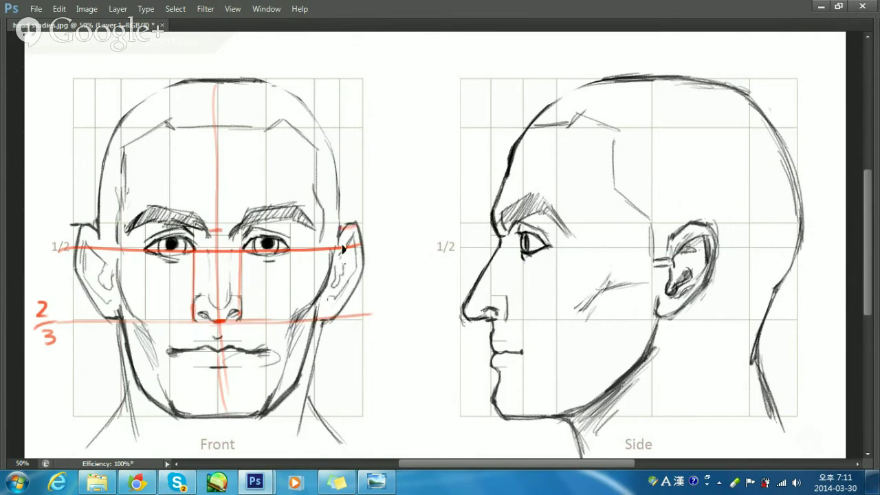
pyautogui.moveTo(343, 250)
pyautogui.mouseDown()
pyautogui.moveTo(358, 224)
pyautogui.moveTo(356, 327)
pyautogui.mouseUp()
# Try a red horizontal guide from the brow to the top of the ear on the side-view head, and undo it.
pyautogui.moveTo(497, 234); pyautogui.dragTo(521, 234)
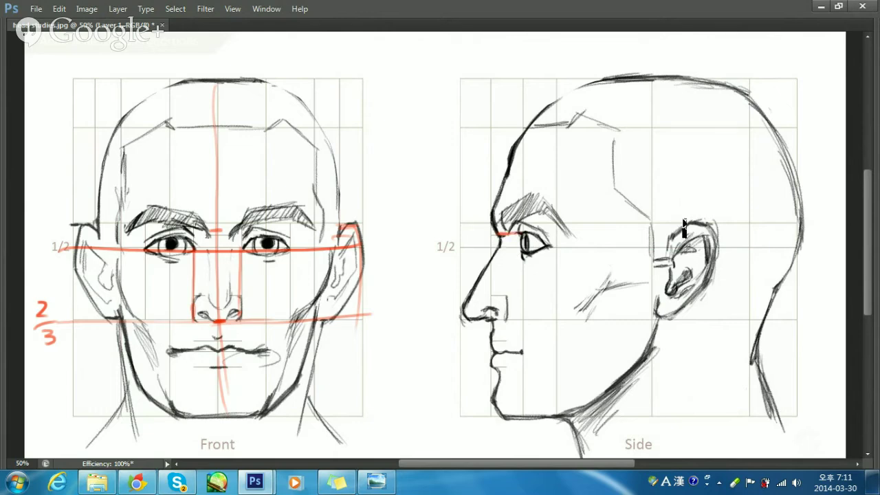
pyautogui.moveTo(691, 223)
pyautogui.mouseDown()
pyautogui.moveTo(521, 234)
pyautogui.moveTo(651, 226)
pyautogui.mouseUp()
pyautogui.hotkey('ctrl', 'alt', 'z')
pyautogui.hotkey('ctrl', 'alt', 'z')
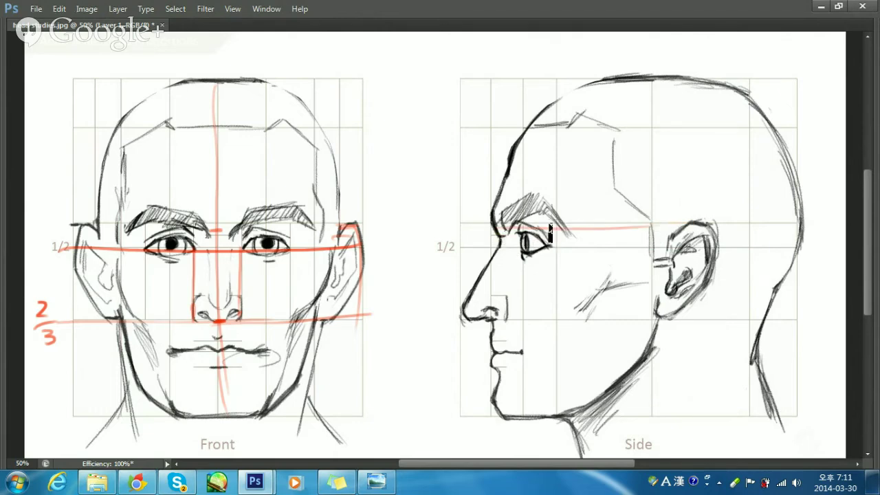
pyautogui.hotkey('ctrl', 'z')
pyautogui.moveTo(551, 226); pyautogui.dragTo(649, 222)
pyautogui.hotkey('ctrl', 'z')
pyautogui.moveTo(512, 226); pyautogui.dragTo(663, 225)
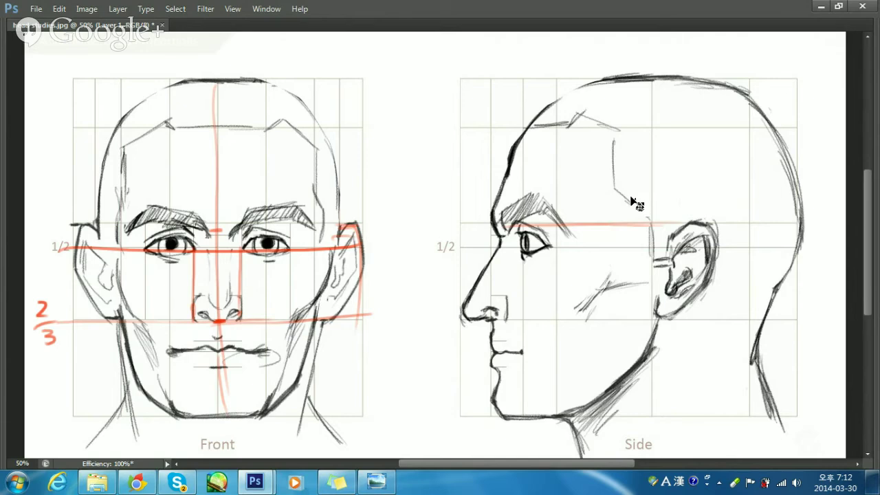
pyautogui.hotkey('ctrl', 'alt', 'z')
pyautogui.hotkey('ctrl', 'alt', 'z')
# Mark the chin and lower-lip levels, and drop a red line from the pupil to the mouth corner, marking both corners.
pyautogui.press('space')
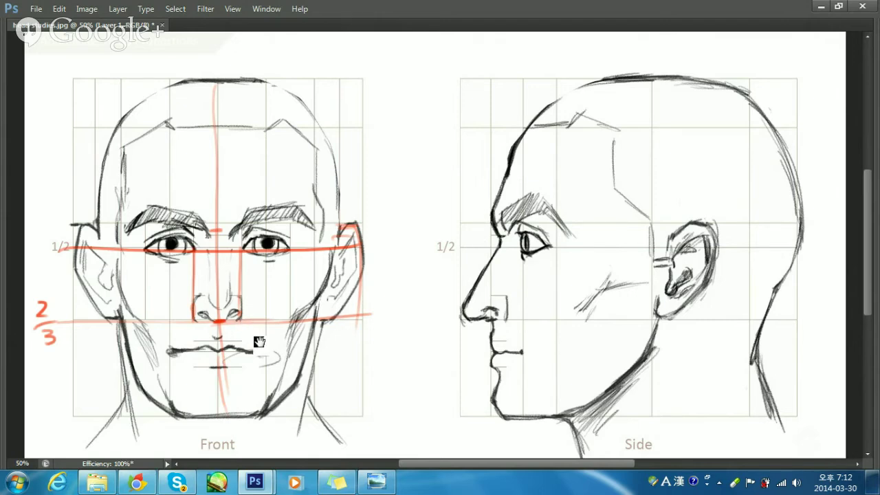
pyautogui.moveTo(260, 342); pyautogui.dragTo(282, 326)
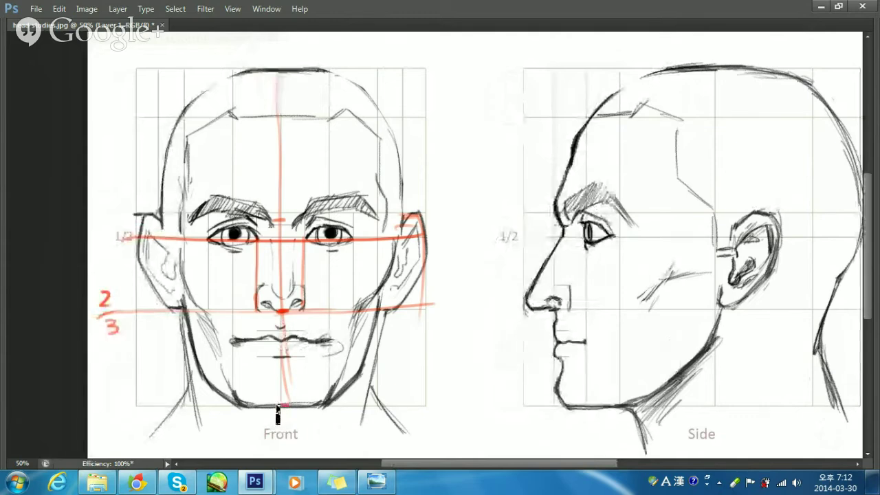
pyautogui.moveTo(283, 357); pyautogui.dragTo(291, 358)
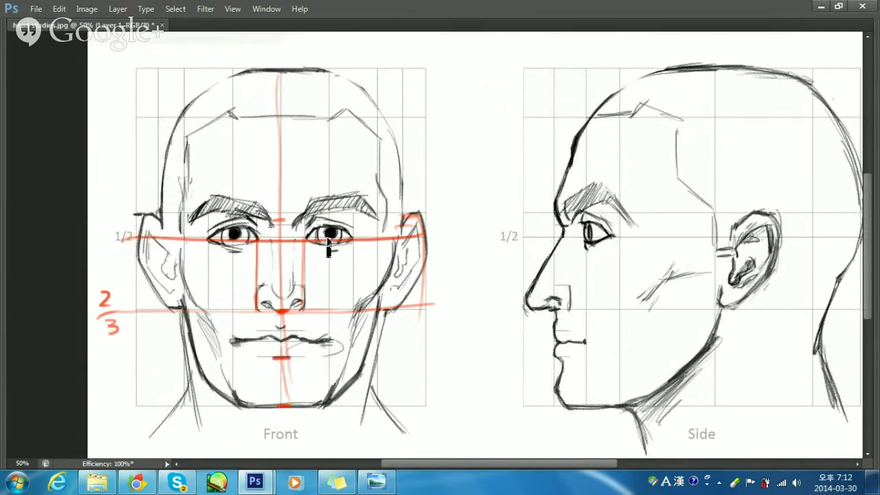
pyautogui.moveTo(330, 242); pyautogui.dragTo(329, 346)
pyautogui.click(235, 338)
pyautogui.press('space')
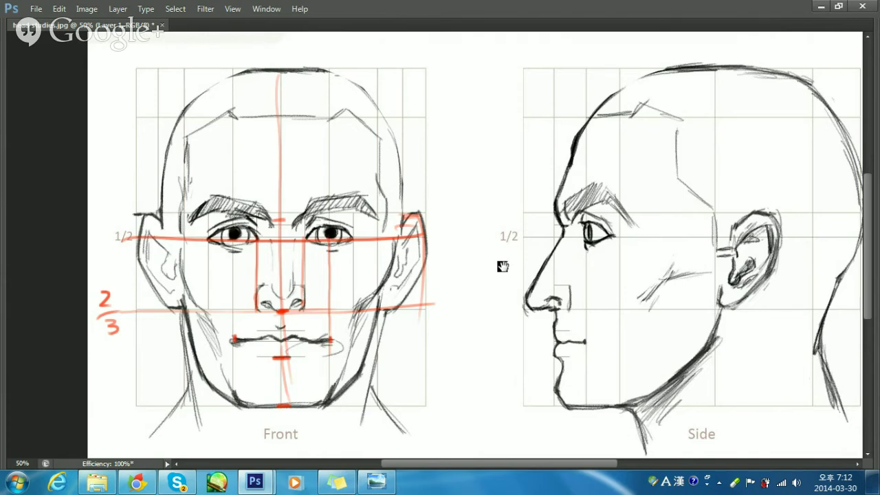
# Return to sketch pad.psd, erase all the sketches on Layer 1, and show the blank canvas at 25%.
pyautogui.moveTo(601, 273); pyautogui.dragTo(506, 256)
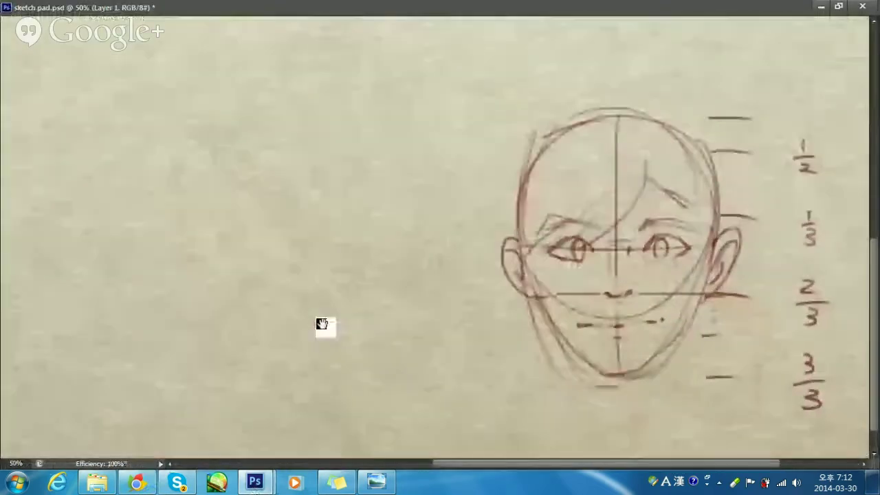
pyautogui.hotkey('ctrl', '-')
pyautogui.hotkey('ctrl', '-')
pyautogui.hotkey('ctrl', '+')
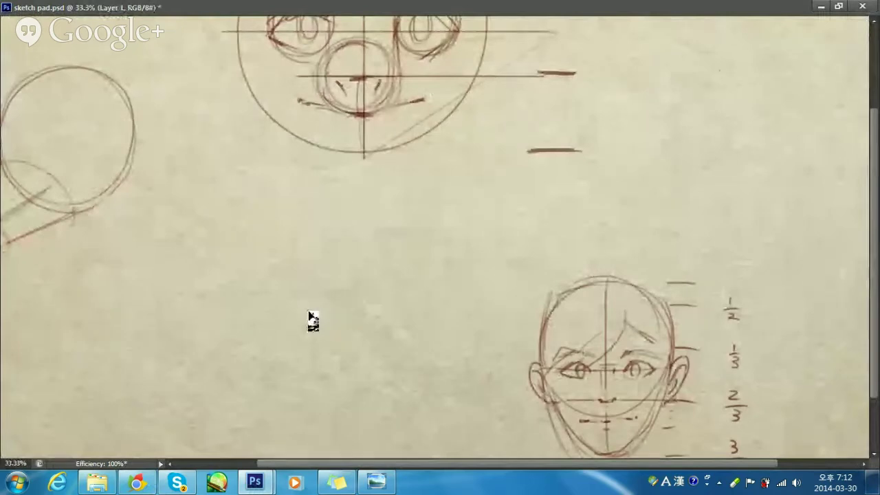
pyautogui.press('Delete')
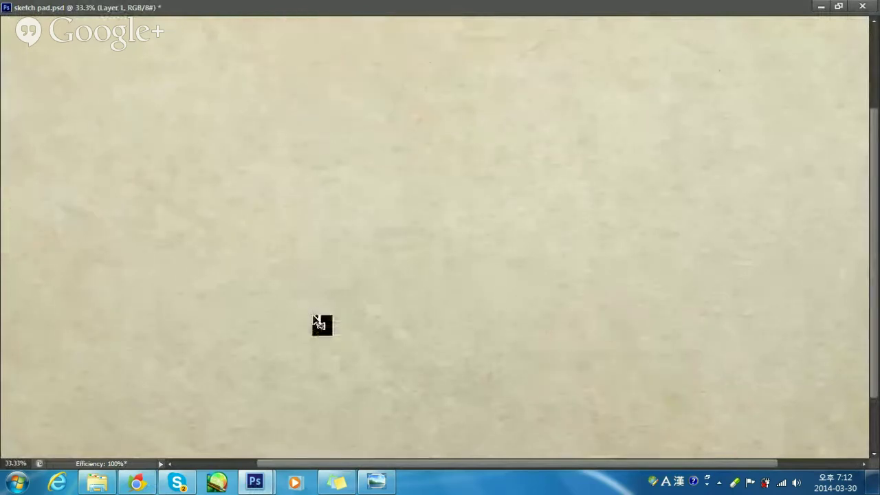
pyautogui.moveTo(392, 214); pyautogui.dragTo(444, 250)
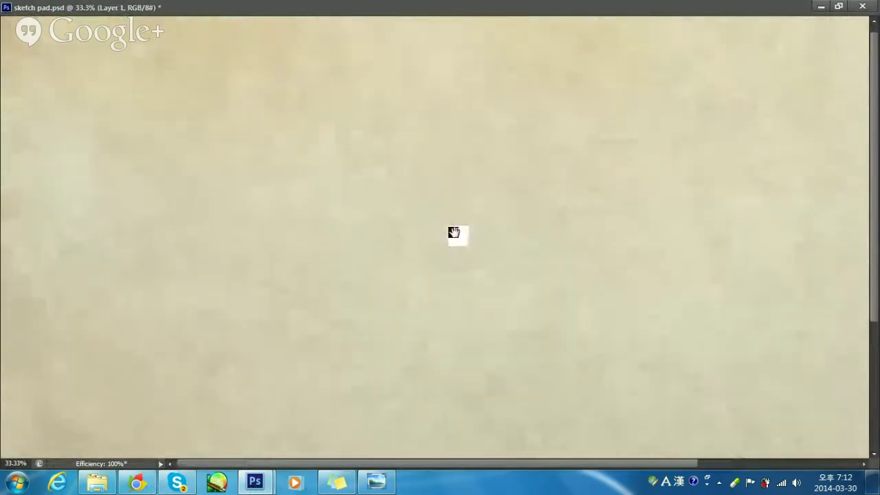
pyautogui.hotkey('ctrl', '-')
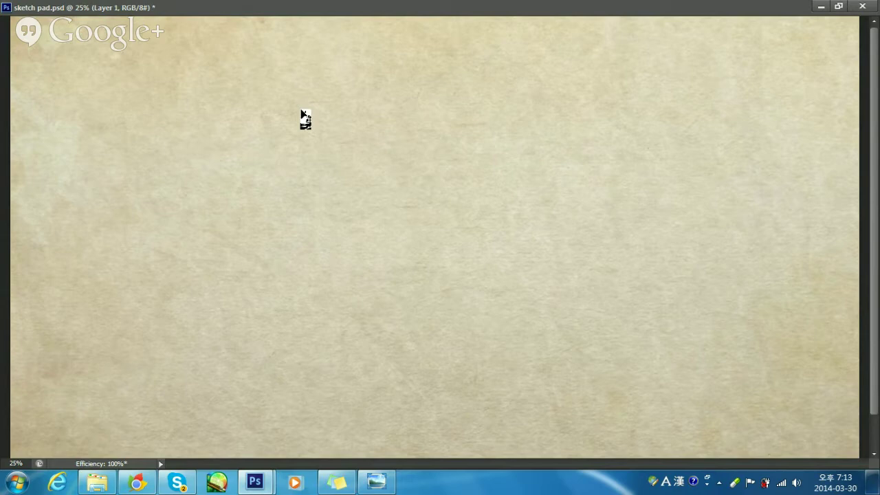
# Bring up the Windows Photo Viewer window and close it.
pyautogui.click(383, 485)
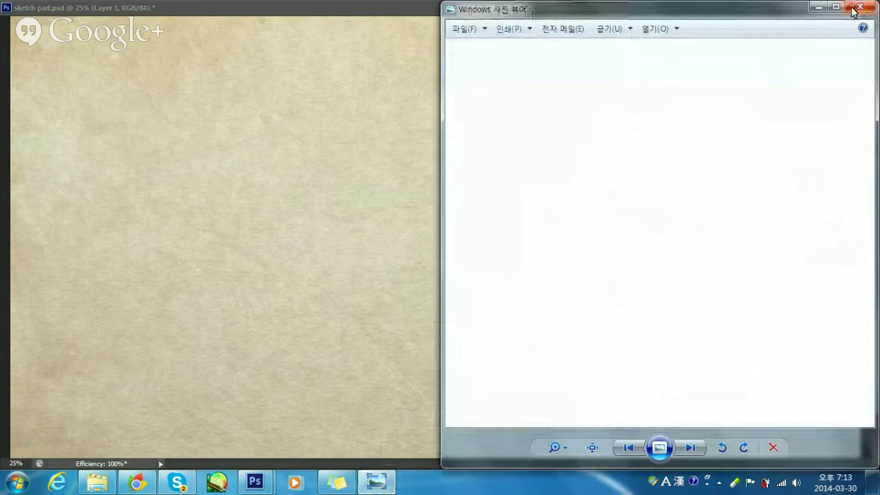
pyautogui.click(853, 10)
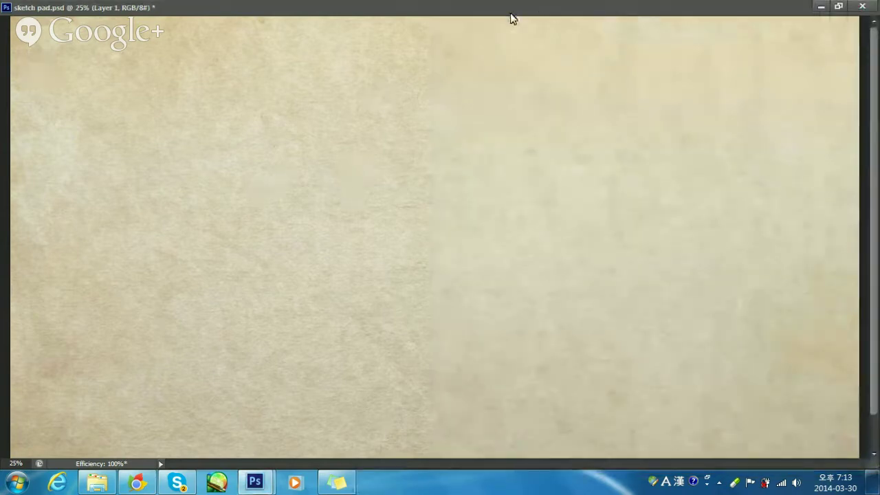
# Switch to the Google+ Hangouts broadcast in the browser and stop sharing the screen.
pyautogui.moveTo(137, 484)
pyautogui.click(291, 371)
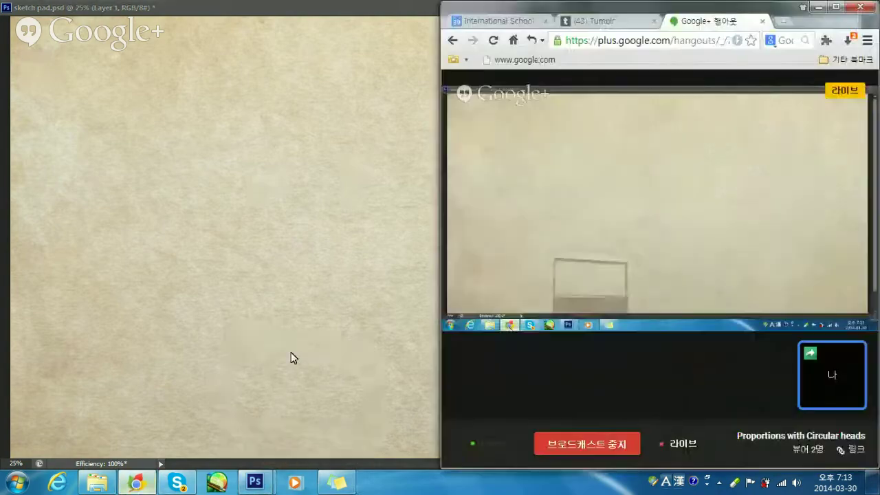
pyautogui.click(460, 128)
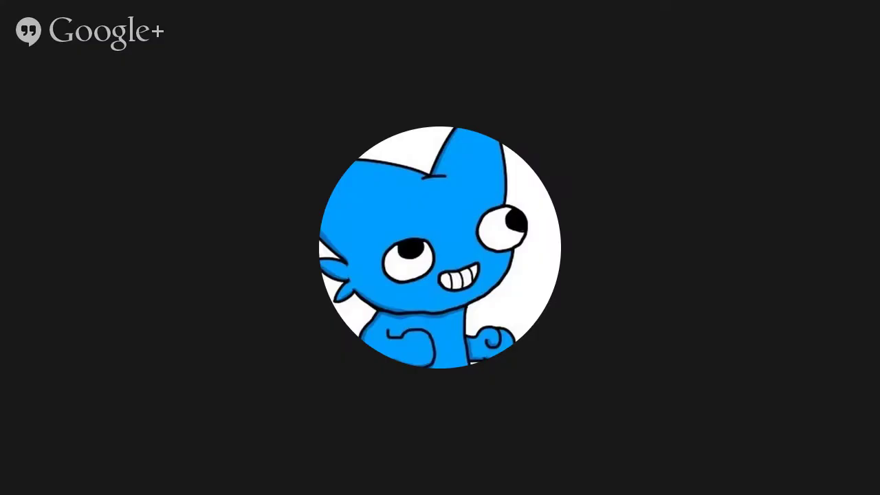
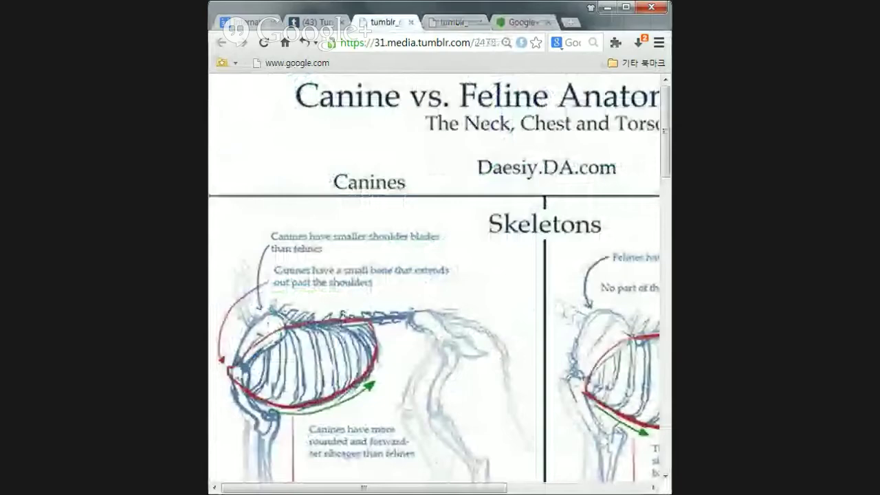
# Examine the feline side of the Canine vs. Feline Anatomy chart, from the skeletons down to the profile section.
pyautogui.scroll(-2, 440, 282)
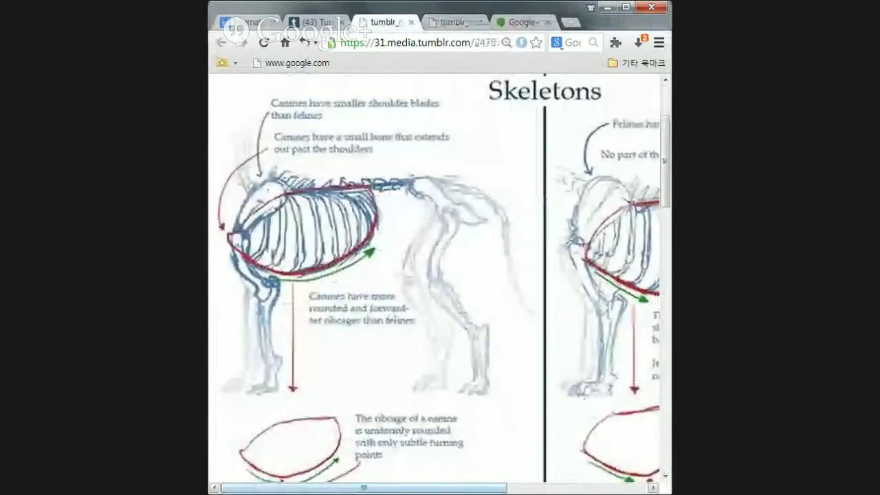
pyautogui.hscroll(3, 440, 281)
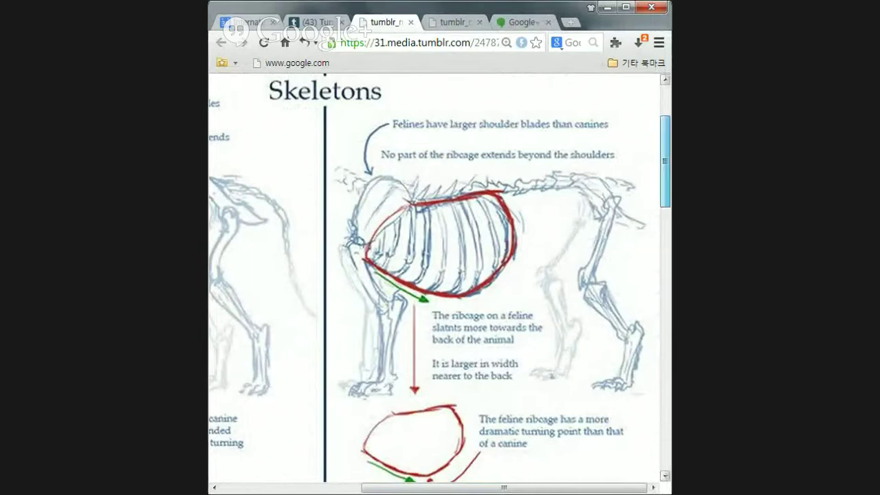
pyautogui.scroll(-1, 665, 165)
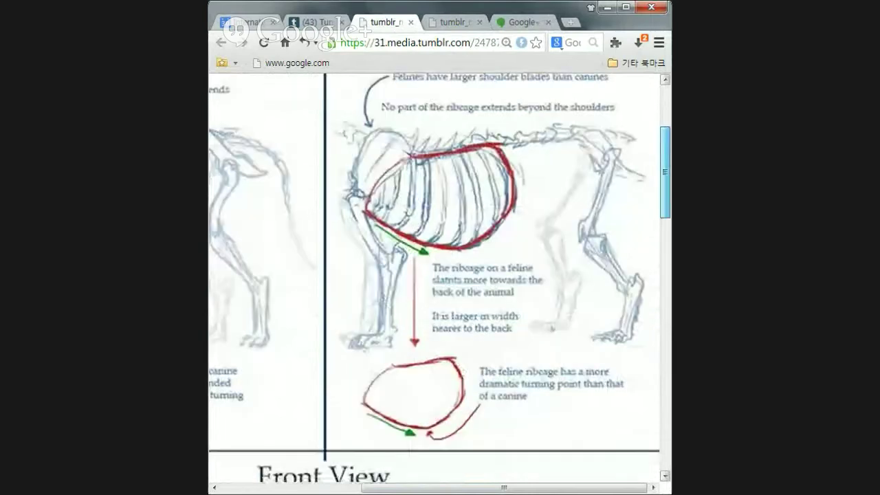
pyautogui.scroll(-1, 666, 172)
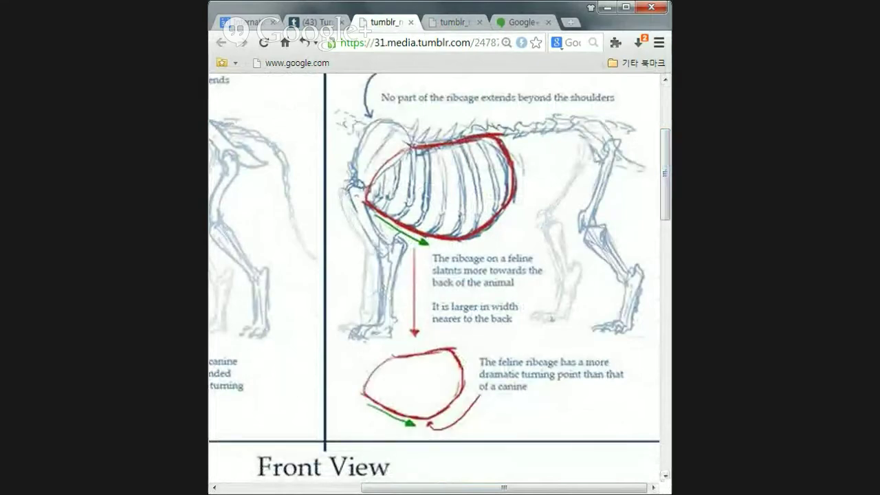
pyautogui.moveTo(664, 174); pyautogui.dragTo(665, 349)
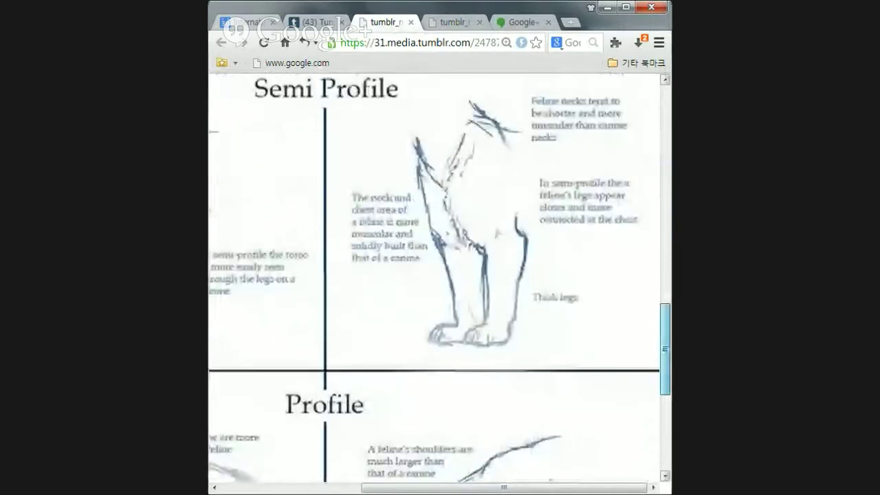
pyautogui.moveTo(666, 349); pyautogui.dragTo(666, 423)
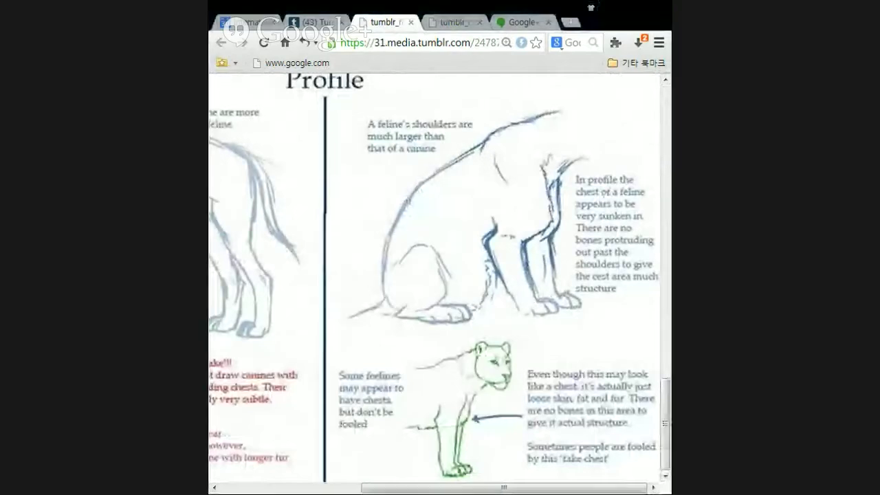
# Hide the panels around the blank Untitled-1 canvas, enlarge it to 66.67%, and show the chart's feline Skeletons section beside it.
pyautogui.click(524, 22)
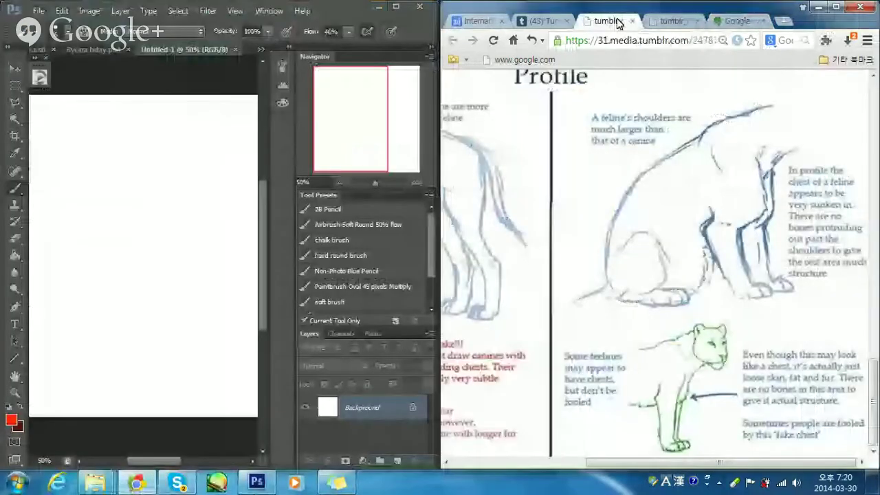
pyautogui.press('Tab')
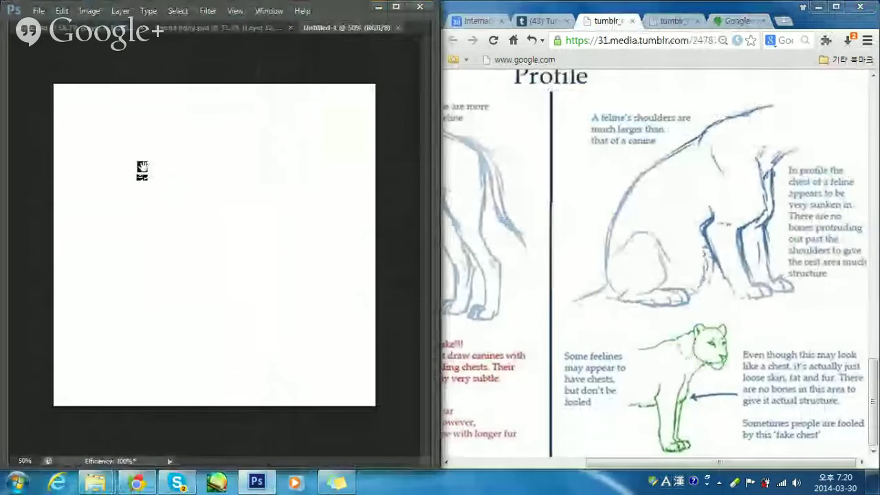
pyautogui.hotkey('ctrl', '+')
pyautogui.moveTo(135, 196); pyautogui.dragTo(174, 201)
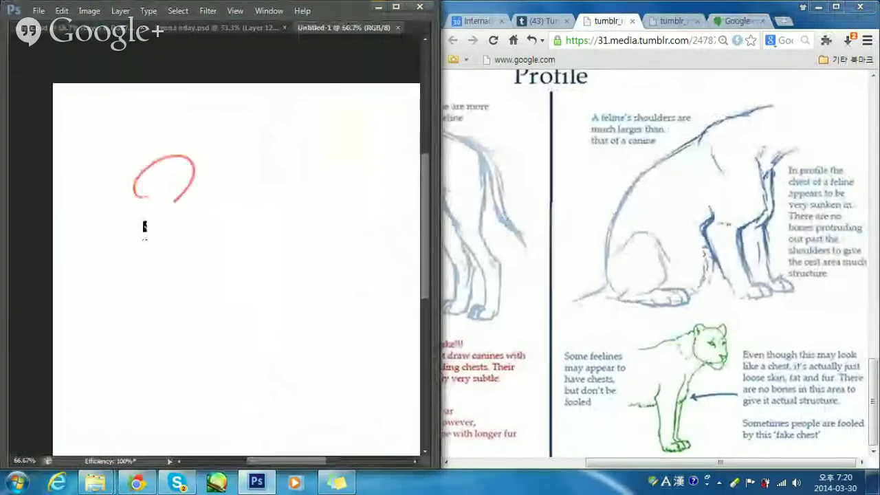
pyautogui.hotkey('ctrl', 'z')
pyautogui.moveTo(214, 239)
pyautogui.mouseDown()
pyautogui.moveTo(169, 180)
pyautogui.moveTo(213, 189)
pyautogui.mouseUp()
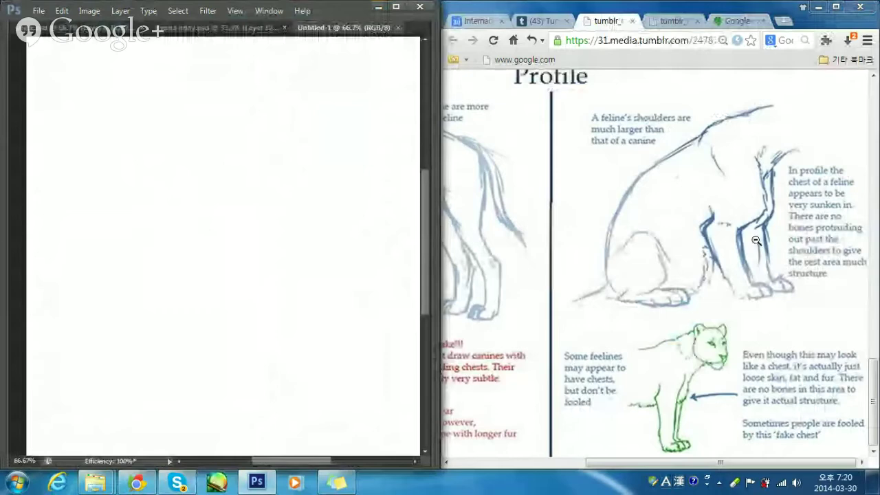
pyautogui.moveTo(874, 382); pyautogui.dragTo(874, 157)
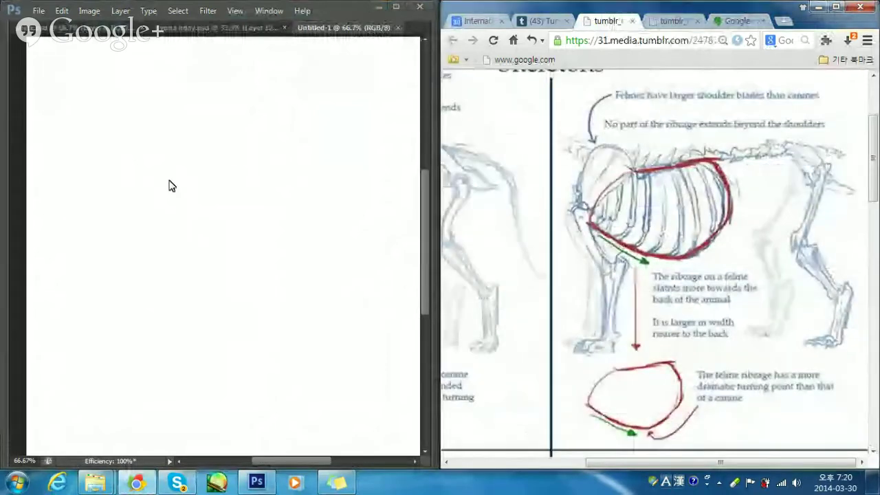
# Mark the upper leg joint with a small red filled circle and try a two-segment leg line below it.
pyautogui.click(117, 147)
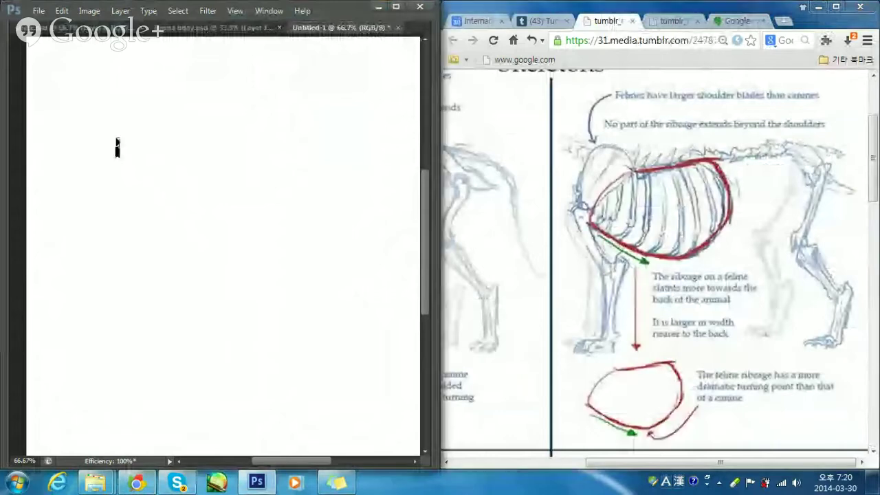
pyautogui.click(119, 139)
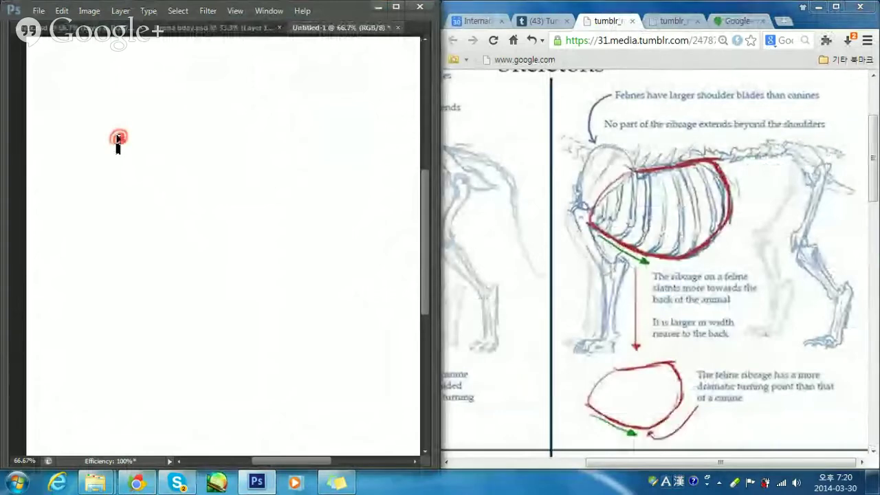
pyautogui.moveTo(118, 139)
pyautogui.mouseDown()
pyautogui.moveTo(185, 220)
pyautogui.moveTo(180, 319)
pyautogui.mouseUp()
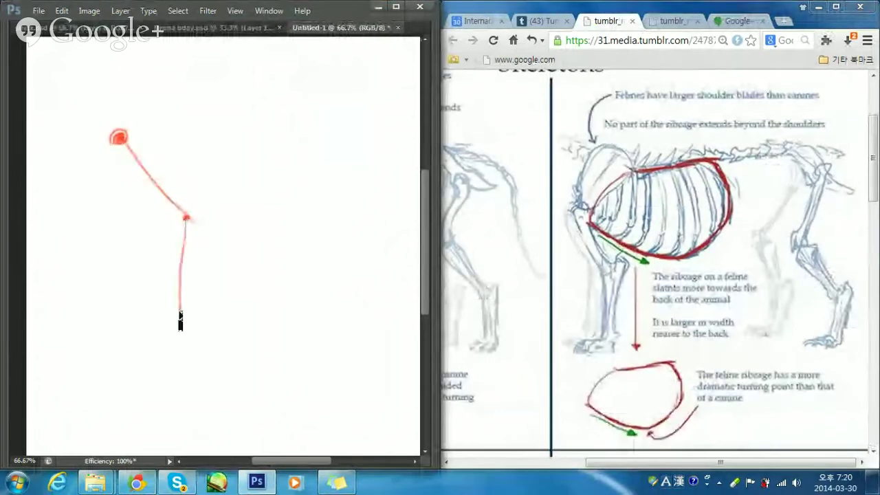
pyautogui.hotkey('ctrl', 'alt', 'z')
pyautogui.hotkey('ctrl', 'alt', 'z')
pyautogui.hotkey('ctrl', 'alt', 'z')
# Draw a two-segment leg down from the joint circle, with a flat foot and short tick marks beside the joints.
pyautogui.moveTo(128, 141)
pyautogui.mouseDown()
pyautogui.moveTo(166, 219)
pyautogui.moveTo(165, 305)
pyautogui.mouseUp()
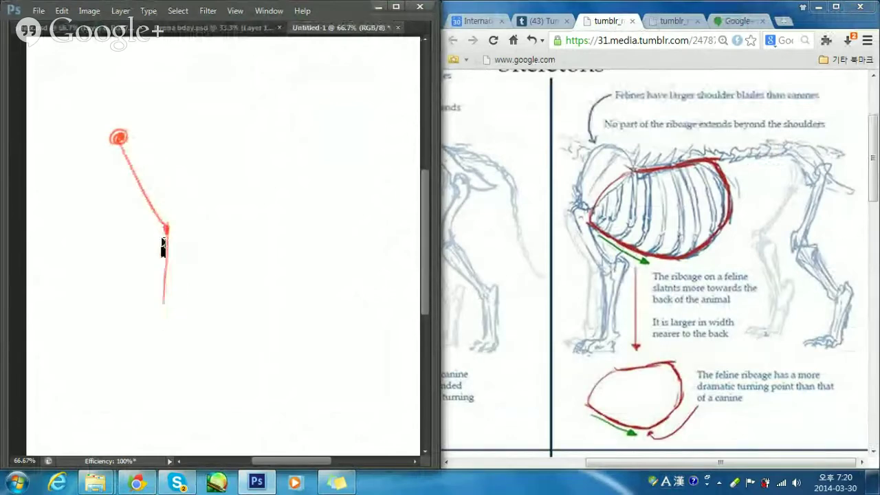
pyautogui.moveTo(164, 239); pyautogui.dragTo(156, 344)
pyautogui.moveTo(114, 139); pyautogui.dragTo(105, 144)
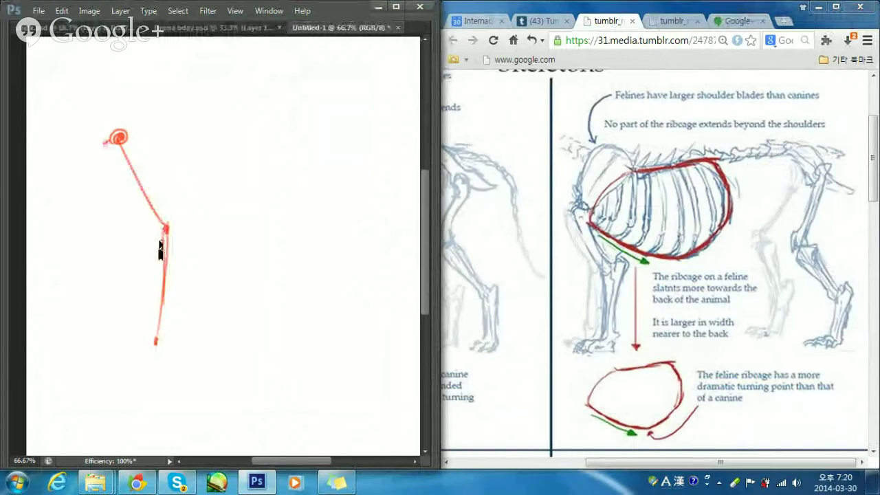
pyautogui.moveTo(151, 244); pyautogui.dragTo(187, 234)
pyautogui.moveTo(177, 341); pyautogui.dragTo(185, 341)
pyautogui.moveTo(114, 346); pyautogui.dragTo(156, 342)
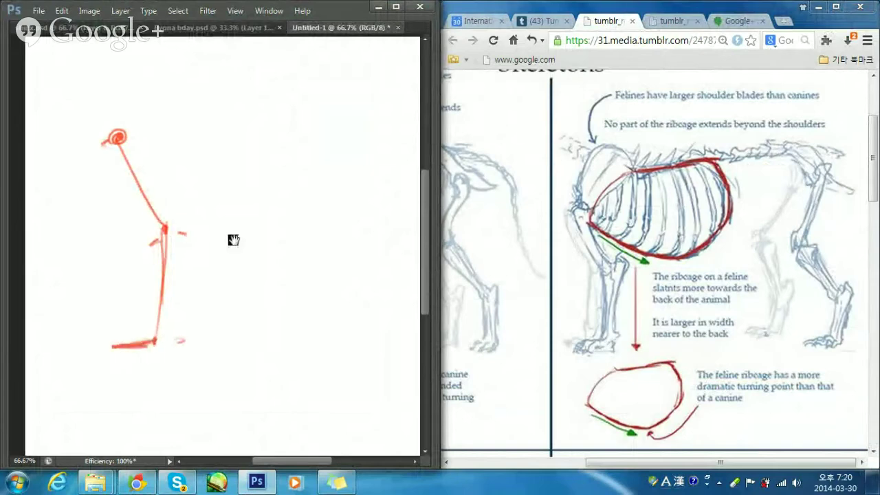
# Sketch a second leg in a folded pose beside the first, with a joint circle, two segments and a short bent foot.
pyautogui.moveTo(234, 240); pyautogui.dragTo(229, 238)
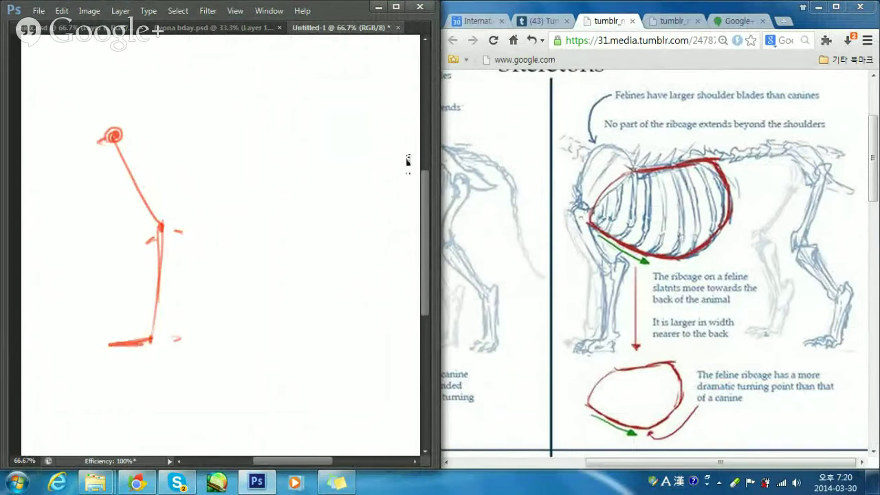
pyautogui.moveTo(230, 169); pyautogui.dragTo(221, 162)
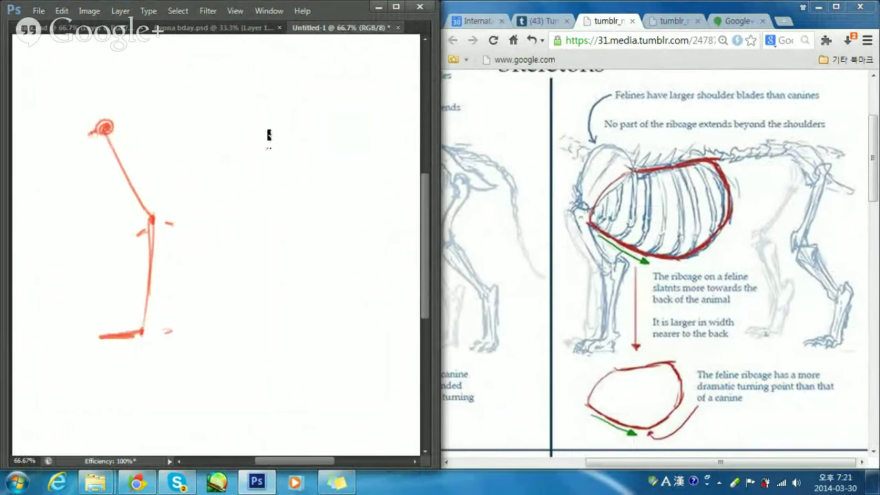
pyautogui.moveTo(260, 129)
pyautogui.mouseDown()
pyautogui.moveTo(328, 183)
pyautogui.moveTo(251, 202)
pyautogui.moveTo(294, 193)
pyautogui.moveTo(209, 230)
pyautogui.mouseUp()
pyautogui.hotkey('ctrl', 'z')
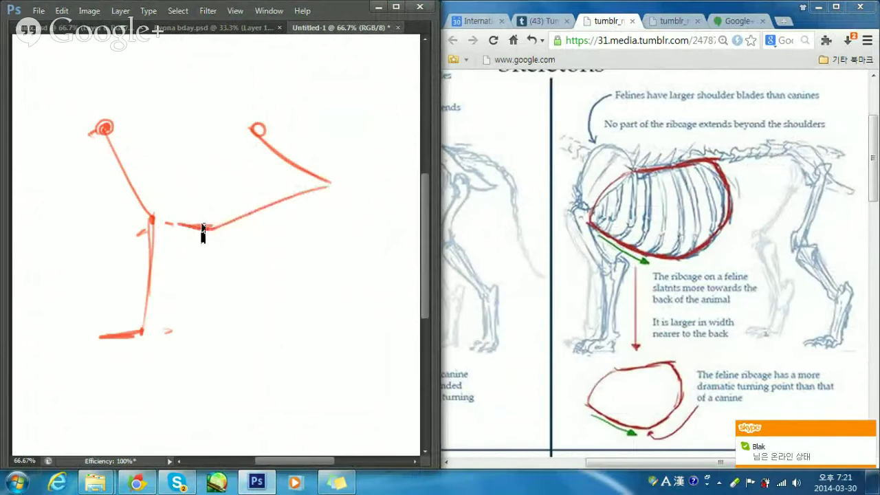
pyautogui.hotkey('ctrl', 'z')
pyautogui.moveTo(216, 227); pyautogui.dragTo(184, 239)
# Add arrows beside the upper and lower segments of both legs to show their bending directions.
pyautogui.moveTo(259, 232)
pyautogui.mouseDown()
pyautogui.moveTo(213, 227)
pyautogui.moveTo(277, 203)
pyautogui.moveTo(362, 202)
pyautogui.mouseUp()
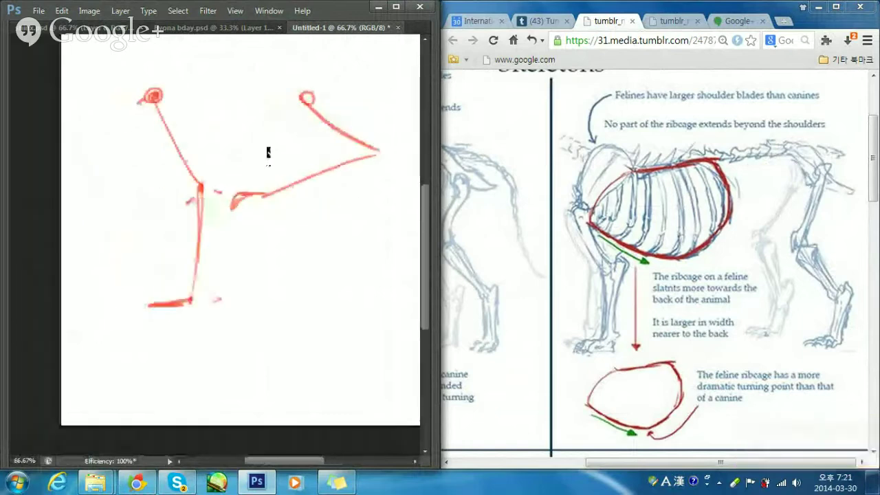
pyautogui.moveTo(293, 139); pyautogui.dragTo(299, 143)
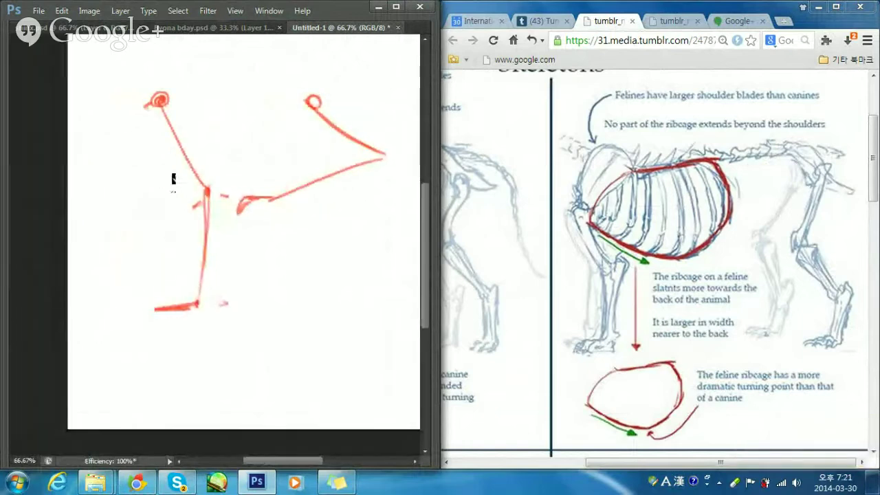
pyautogui.moveTo(191, 141); pyautogui.dragTo(240, 148)
pyautogui.moveTo(225, 138)
pyautogui.mouseDown()
pyautogui.moveTo(242, 148)
pyautogui.moveTo(219, 154)
pyautogui.mouseUp()
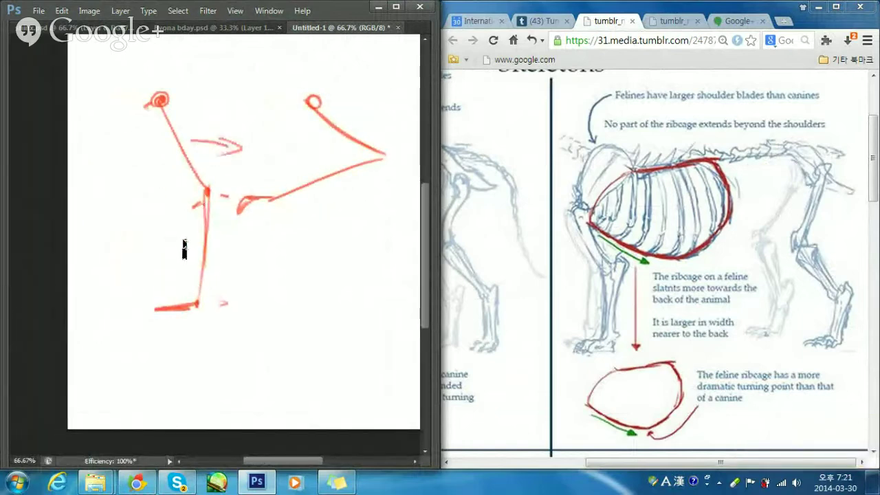
pyautogui.moveTo(193, 242)
pyautogui.mouseDown()
pyautogui.moveTo(157, 242)
pyautogui.moveTo(172, 249)
pyautogui.mouseUp()
pyautogui.moveTo(291, 232); pyautogui.dragTo(235, 224)
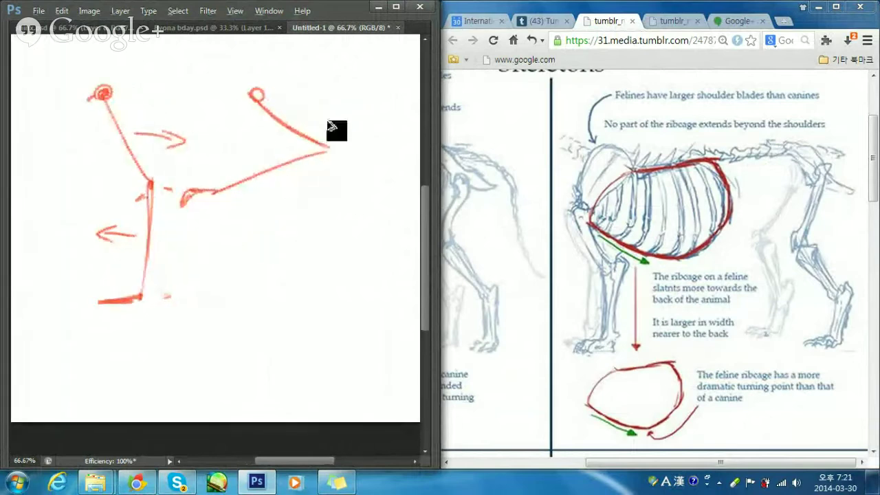
pyautogui.moveTo(342, 118); pyautogui.dragTo(315, 127)
pyautogui.moveTo(292, 183)
pyautogui.mouseDown()
pyautogui.moveTo(289, 195)
pyautogui.moveTo(312, 208)
pyautogui.moveTo(291, 202)
pyautogui.mouseUp()
pyautogui.press('space')
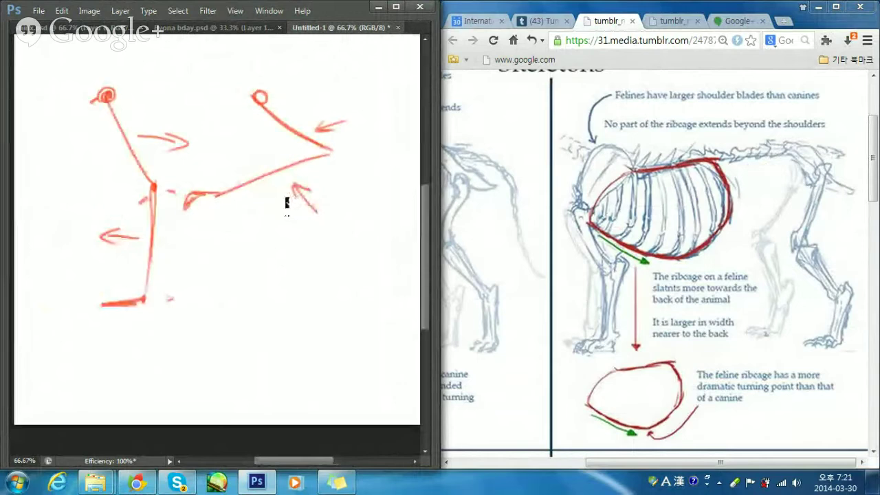
pyautogui.hotkey('ctrl', 'a')
pyautogui.hotkey('shift', 'F5')
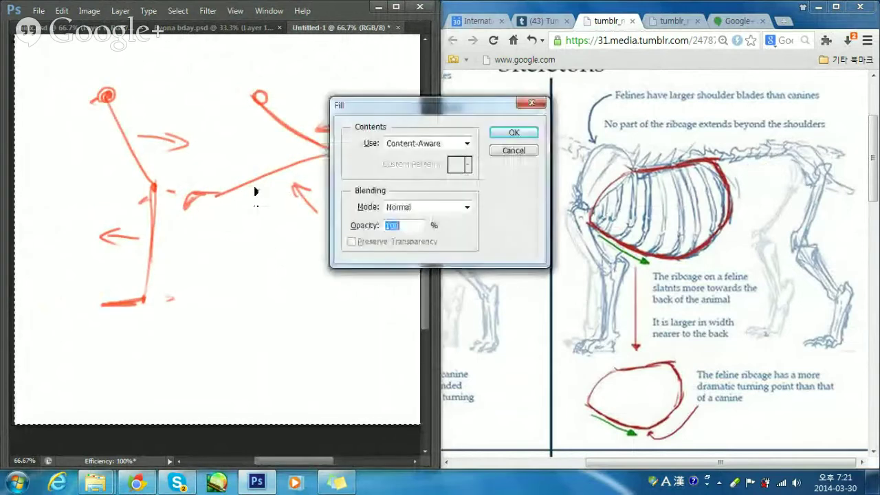
pyautogui.press('Down')
pyautogui.press('Down')
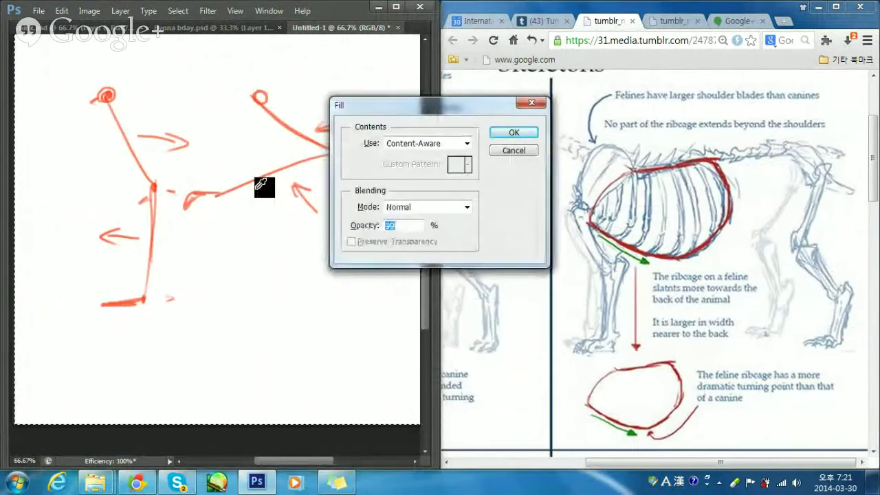
pyautogui.click(514, 150)
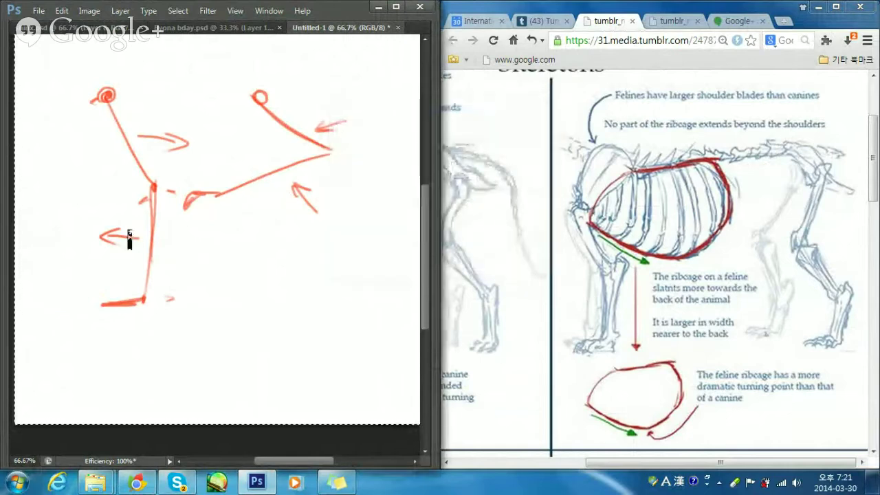
pyautogui.hotkey('ctrl', 'd')
pyautogui.moveTo(108, 309); pyautogui.dragTo(240, 216)
pyautogui.hotkey('ctrl', 'z')
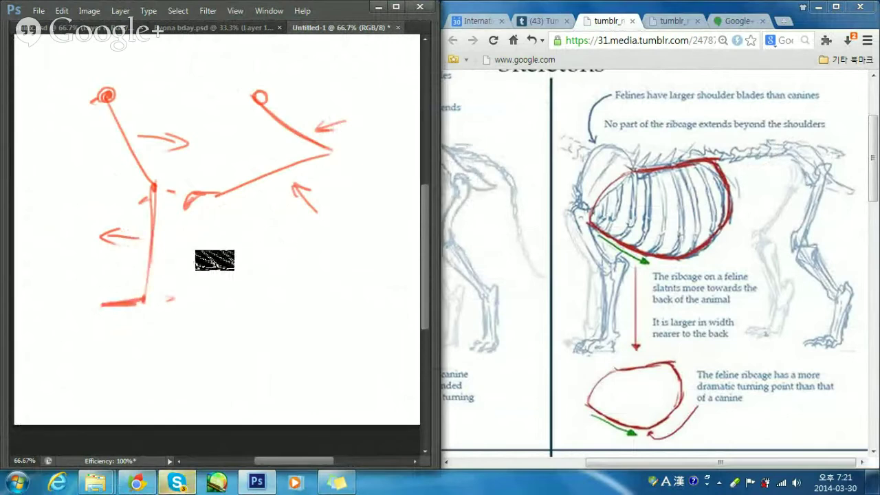
pyautogui.moveTo(121, 293)
pyautogui.mouseDown()
pyautogui.moveTo(238, 233)
pyautogui.moveTo(134, 315)
pyautogui.mouseUp()
pyautogui.hotkey('ctrl', 'z')
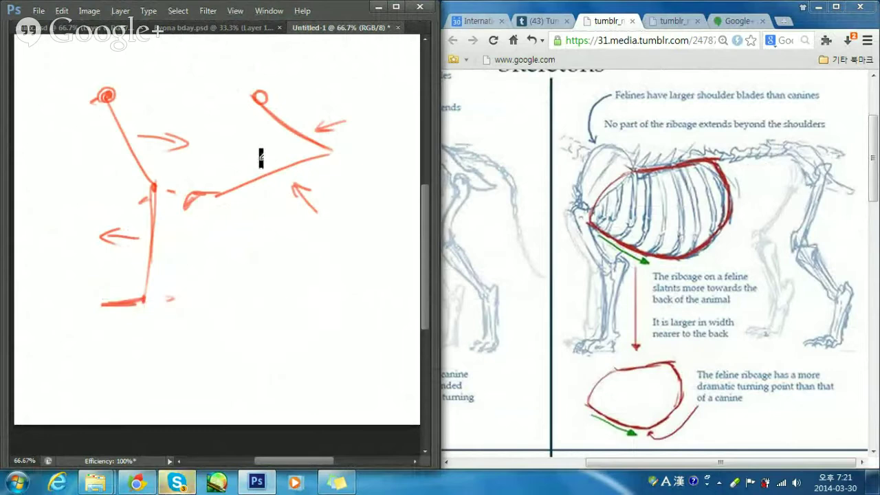
# Clear the leg sketches and arrows from the Untitled-1 canvas and add a new empty layer.
pyautogui.keyDown('alt'); pyautogui.click(154, 189); pyautogui.keyUp('alt')
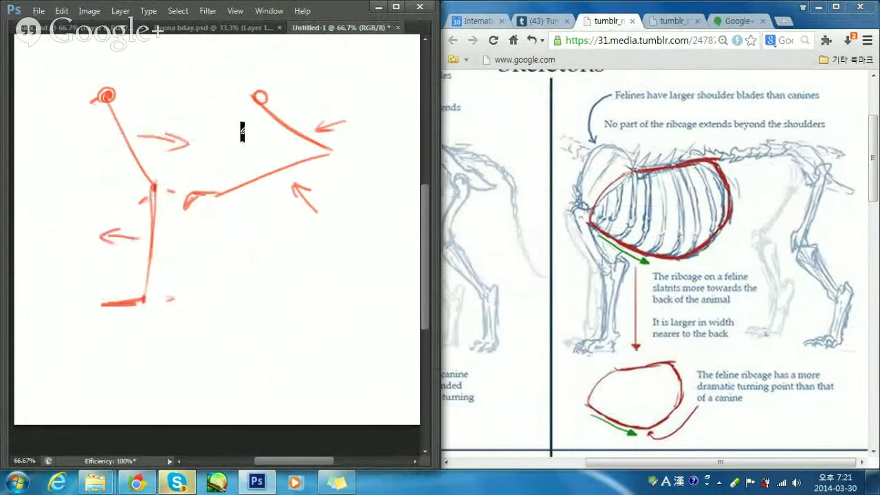
pyautogui.press('Tab')
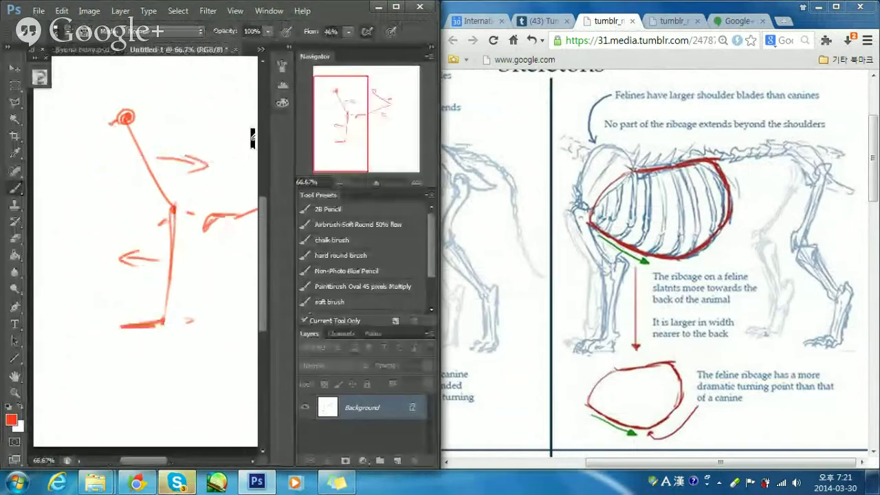
pyautogui.press('Tab')
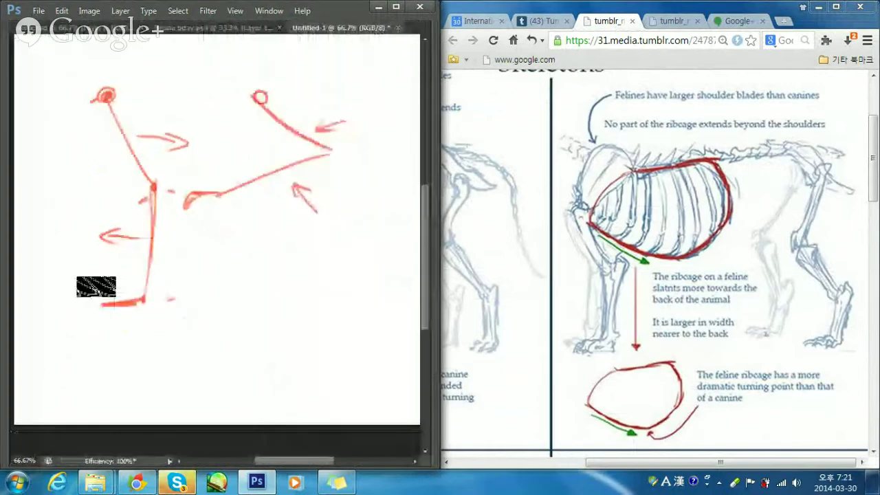
pyautogui.moveTo(96, 286)
pyautogui.mouseDown()
pyautogui.moveTo(141, 88)
pyautogui.moveTo(138, 223)
pyautogui.moveTo(198, 217)
pyautogui.mouseUp()
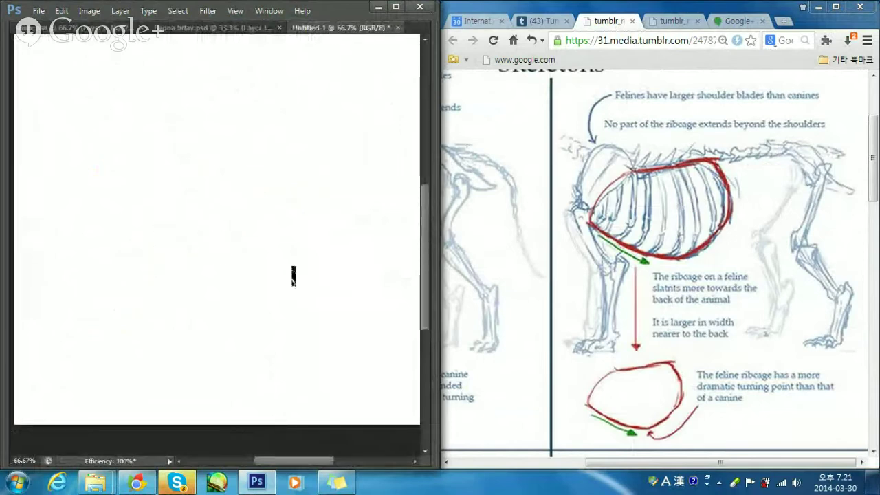
pyautogui.press('Tab')
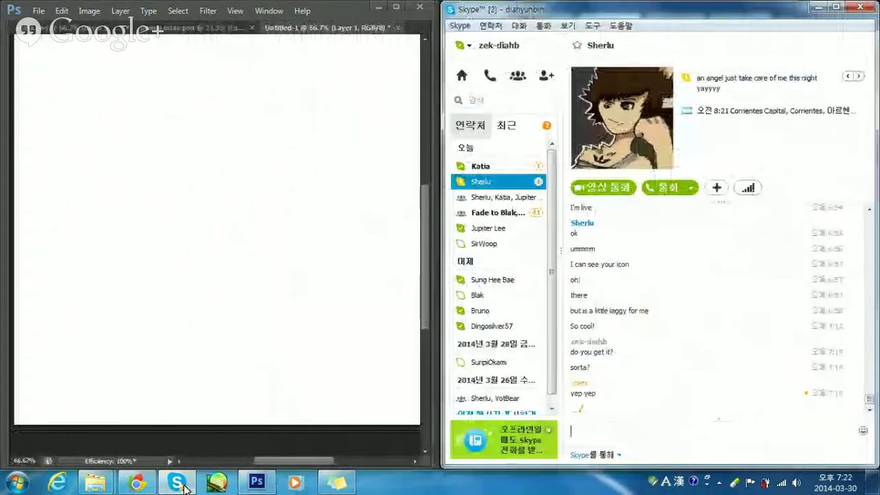
# Check a contact's chat in Skype, return to the blank canvas and try a small joint circle on it.
pyautogui.click(502, 167)
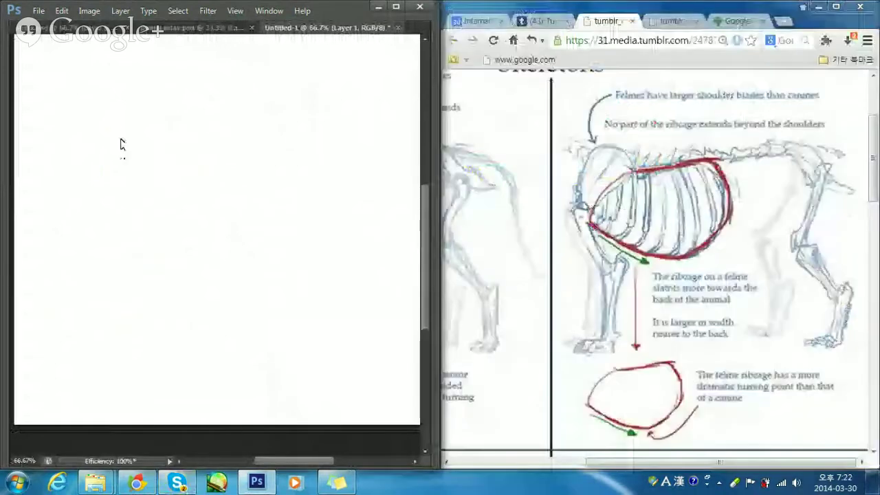
pyautogui.moveTo(117, 130); pyautogui.dragTo(113, 141)
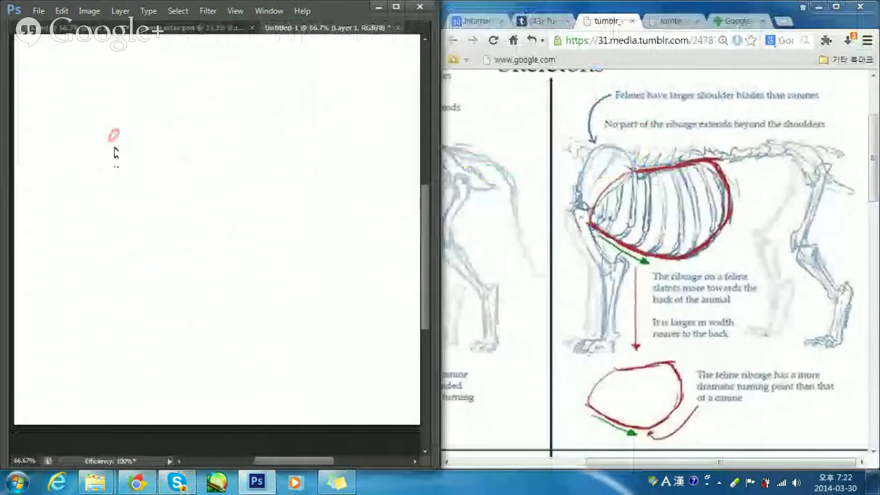
pyautogui.hotkey('ctrl', 'z')
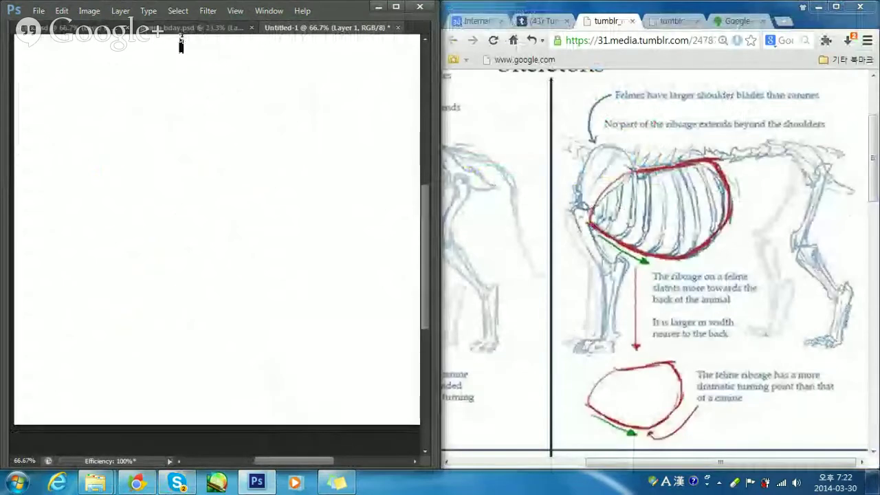
# Switch to the shinx.psd sketch document and make its Layer 2 the active layer instead of the hidden one.
pyautogui.click(181, 31)
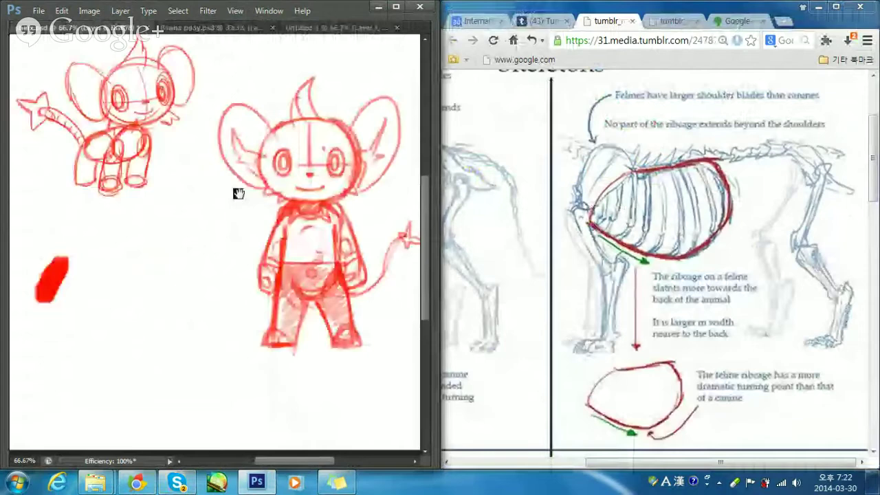
pyautogui.moveTo(238, 193); pyautogui.dragTo(224, 204)
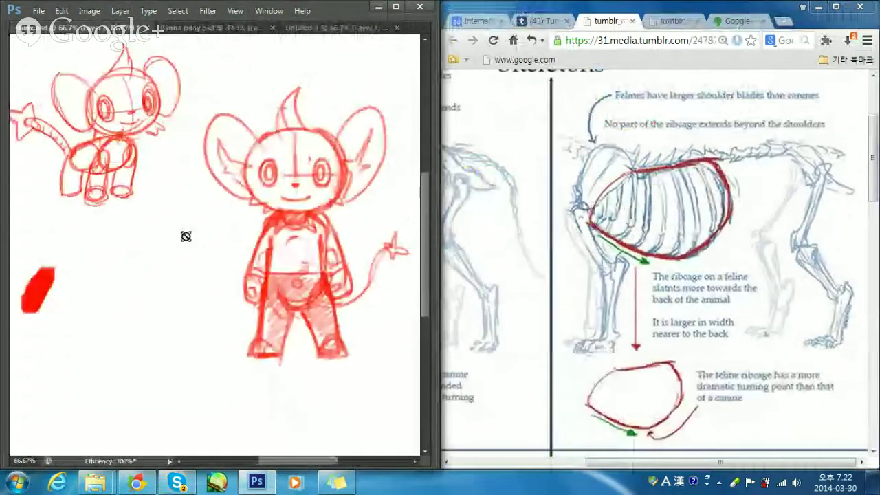
pyautogui.click(186, 237)
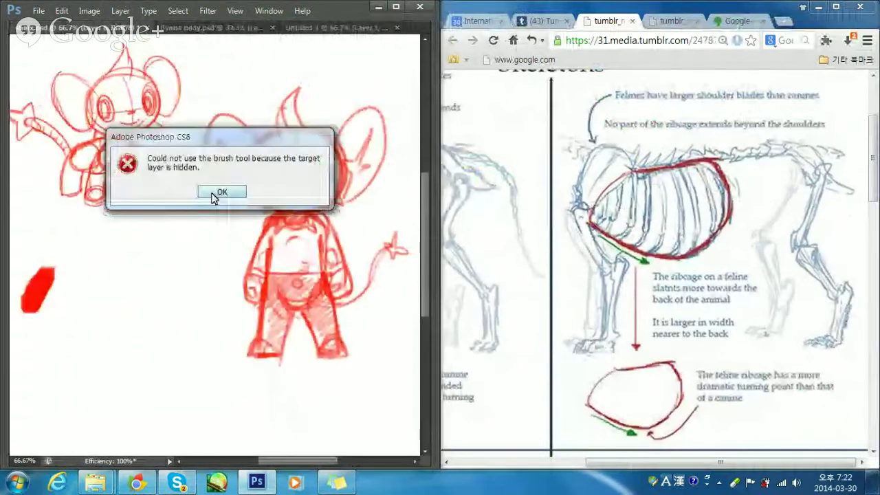
pyautogui.click(220, 193)
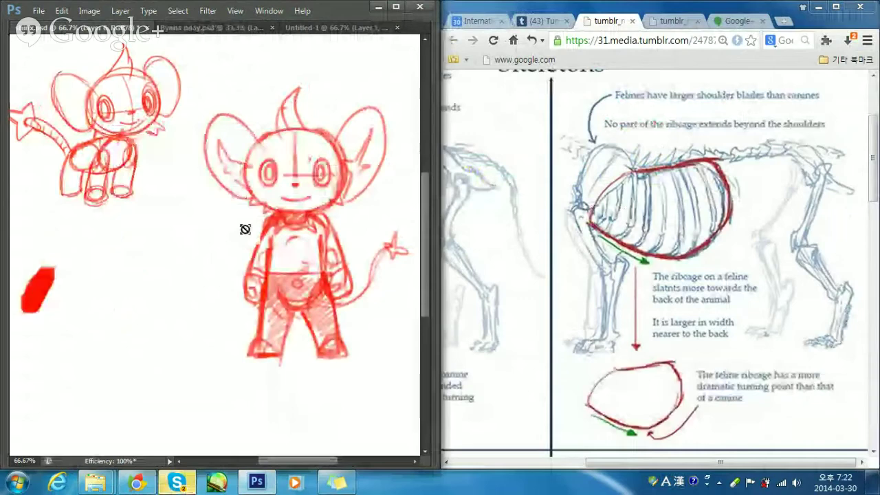
pyautogui.press('Tab')
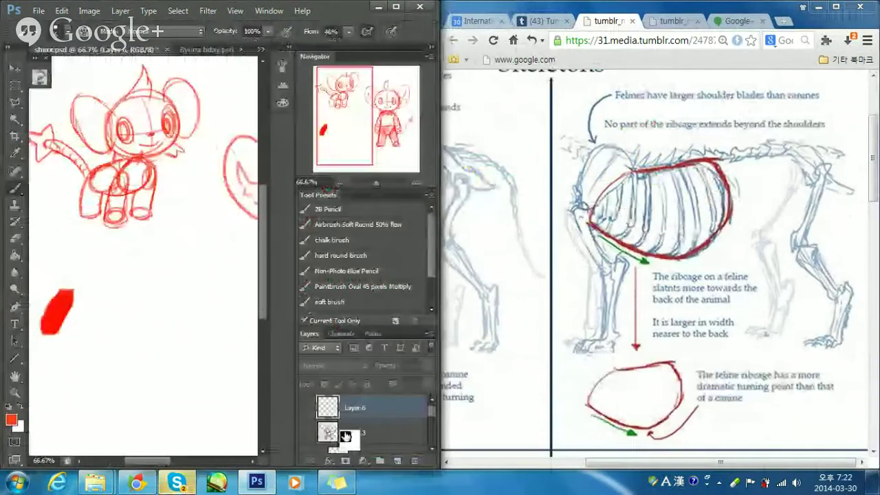
pyautogui.click(346, 433)
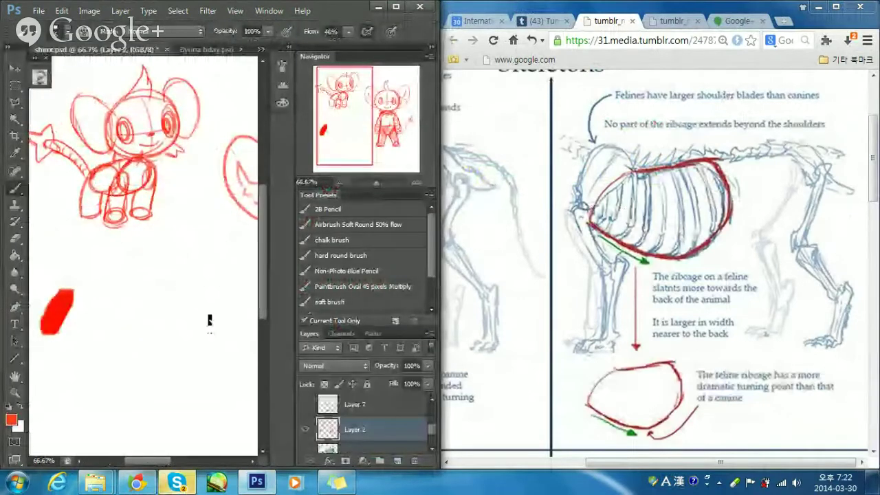
pyautogui.press('Tab')
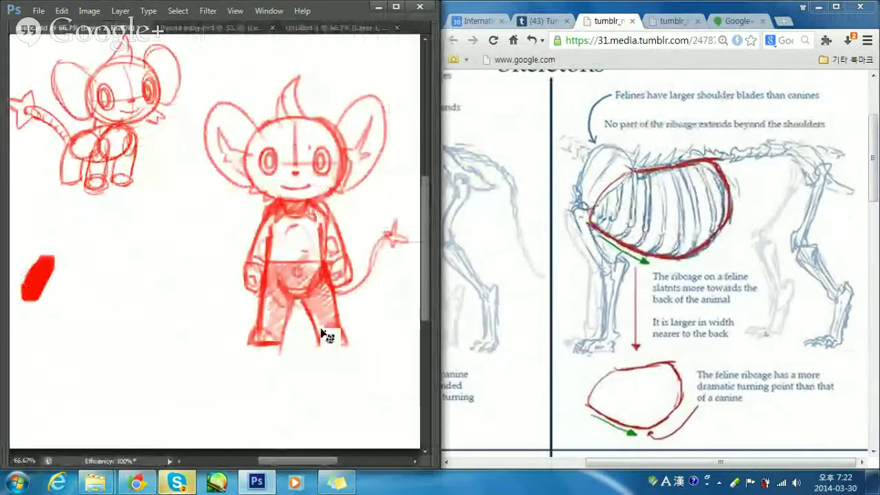
# Copy the four-legged and standing character sketches from shinx.psd and paste them into the Untitled-1 canvas.
pyautogui.hotkey('ctrl', '-')
pyautogui.moveTo(375, 369); pyautogui.dragTo(26, 99)
pyautogui.click(321, 27)
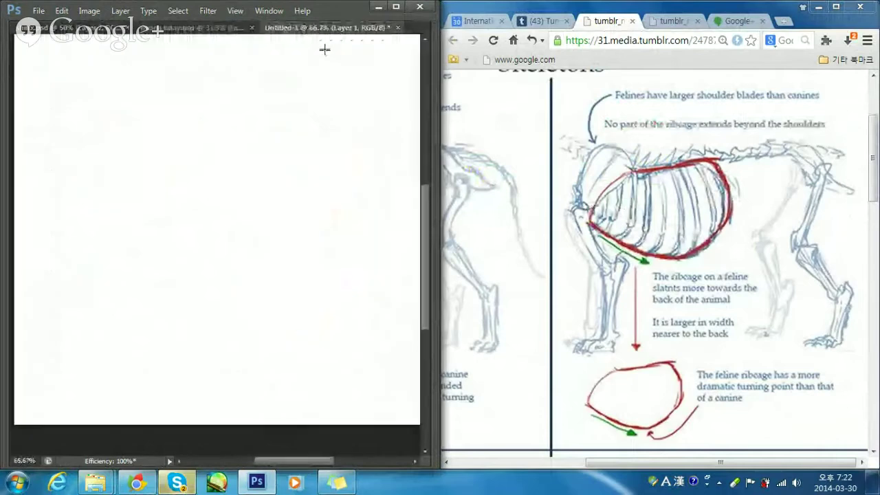
pyautogui.hotkey('ctrl', 'v')
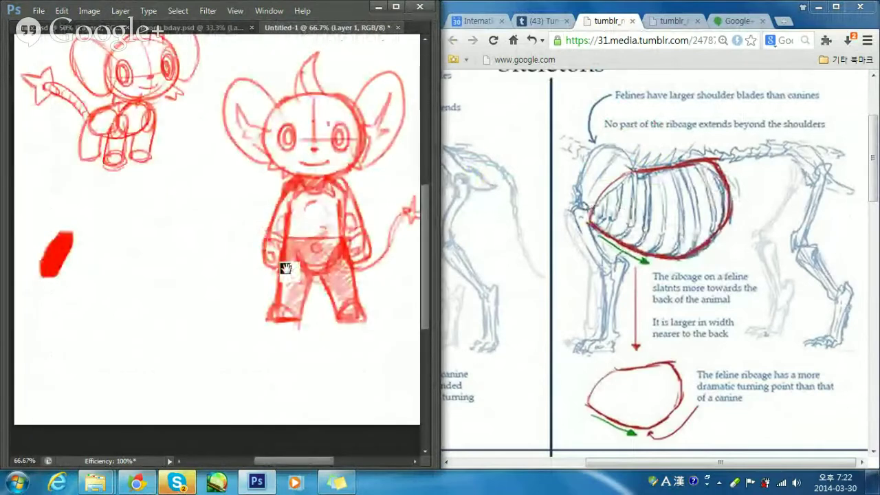
pyautogui.moveTo(286, 269); pyautogui.dragTo(281, 303)
# Send the replies "hmm" and "refresh" to the contact who wrote in Skype, and return to the pasted sketches.
pyautogui.click(177, 483)
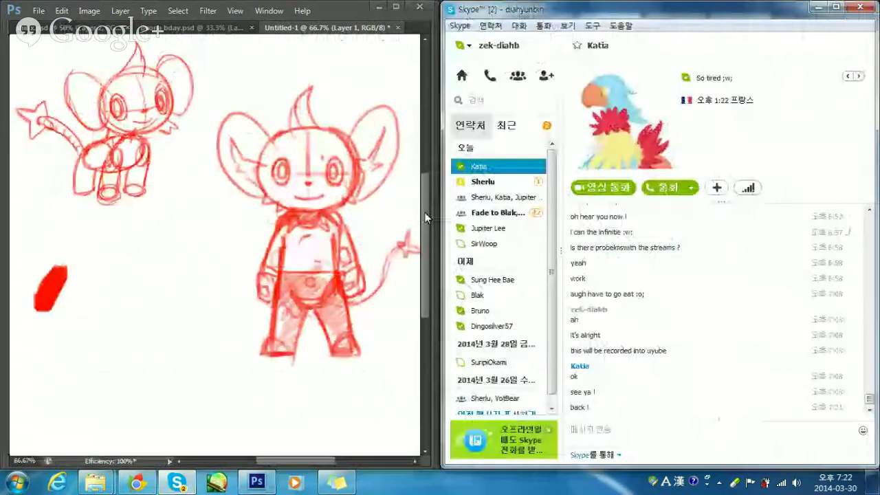
pyautogui.click(483, 182)
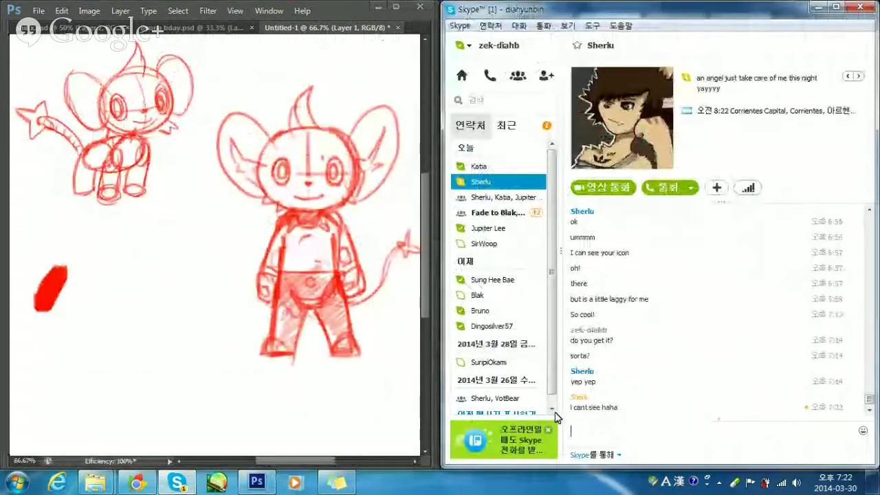
pyautogui.write('hmm')
pyautogui.press('Return')
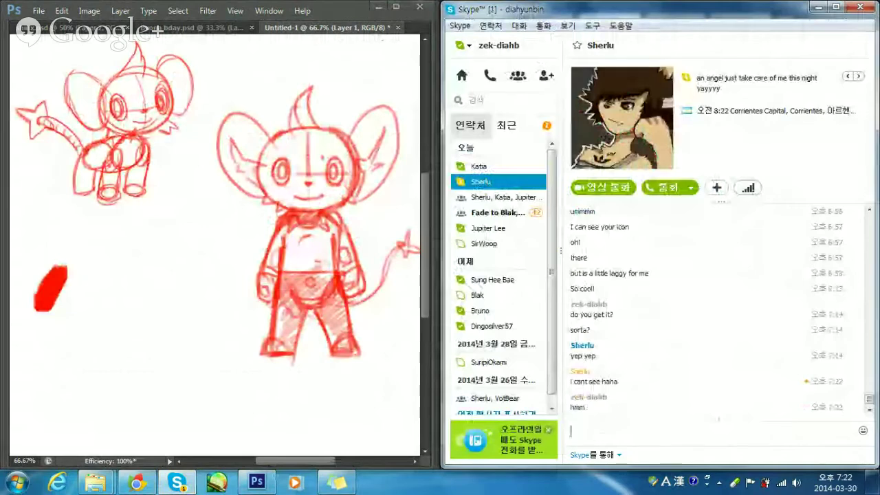
pyautogui.write('refresh')
pyautogui.press('Return')
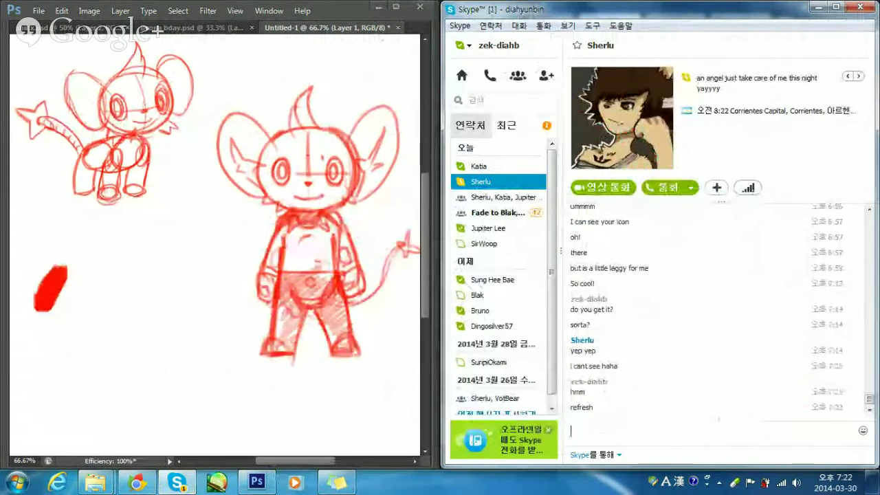
pyautogui.click(232, 294)
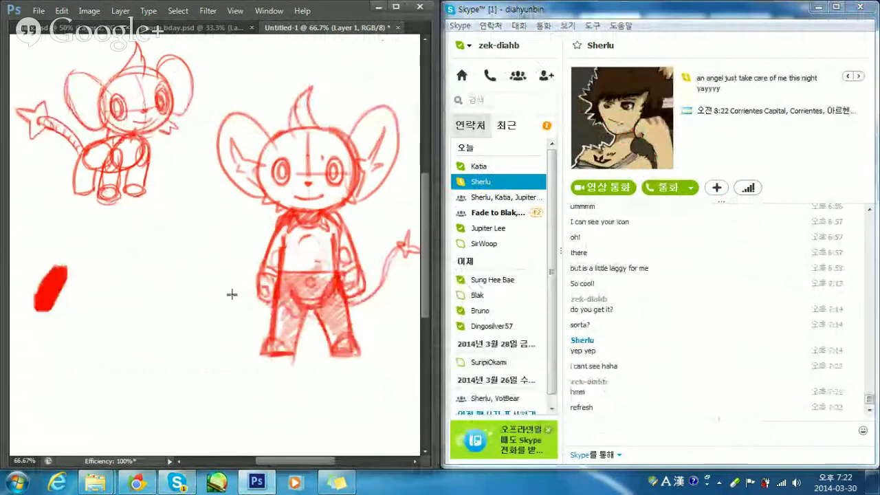
pyautogui.click(818, 7)
pyautogui.moveTo(211, 275); pyautogui.dragTo(204, 280)
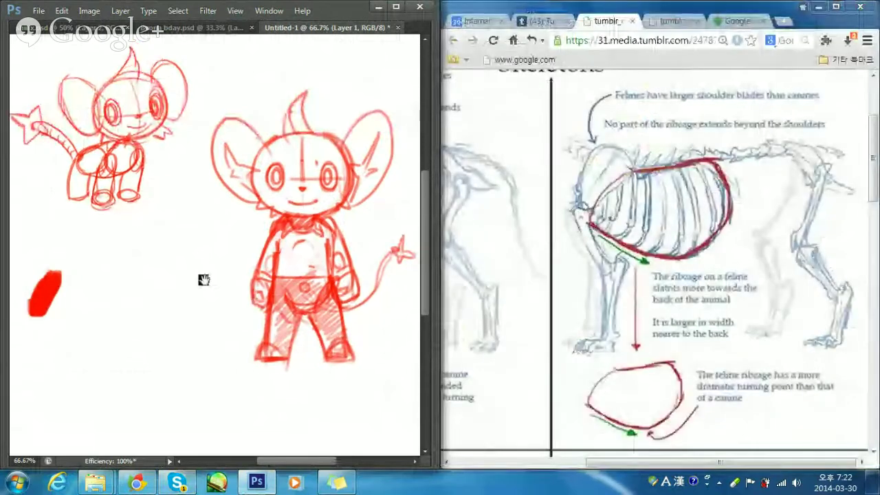
pyautogui.hotkey('ctrl', '-')
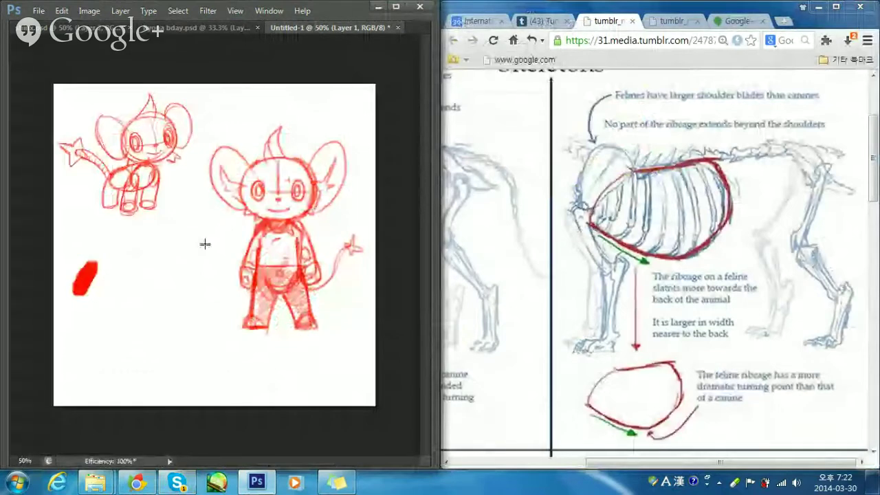
# Search Google for "shinx concep" in a new browser tab.
pyautogui.click(733, 21)
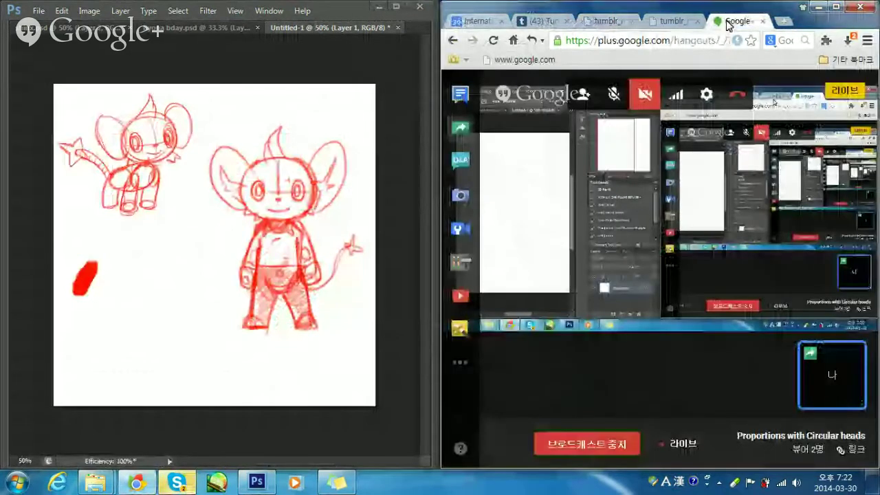
pyautogui.hotkey('ctrl', 't')
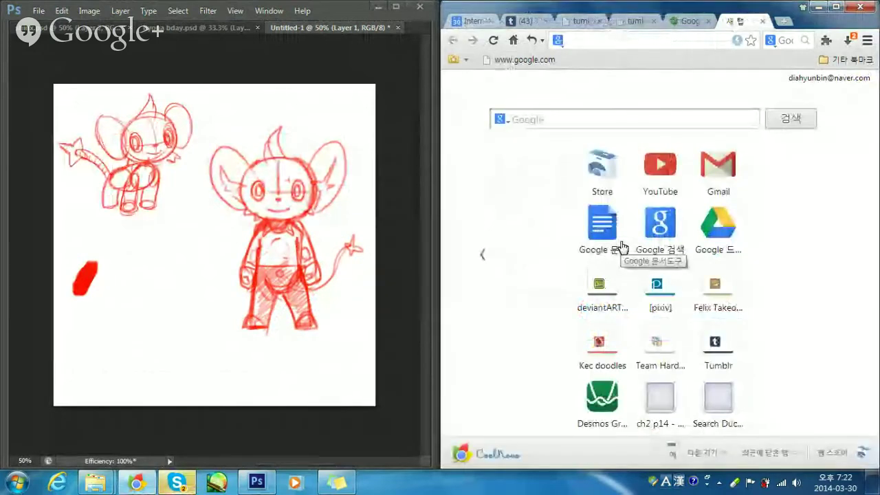
pyautogui.click(662, 225)
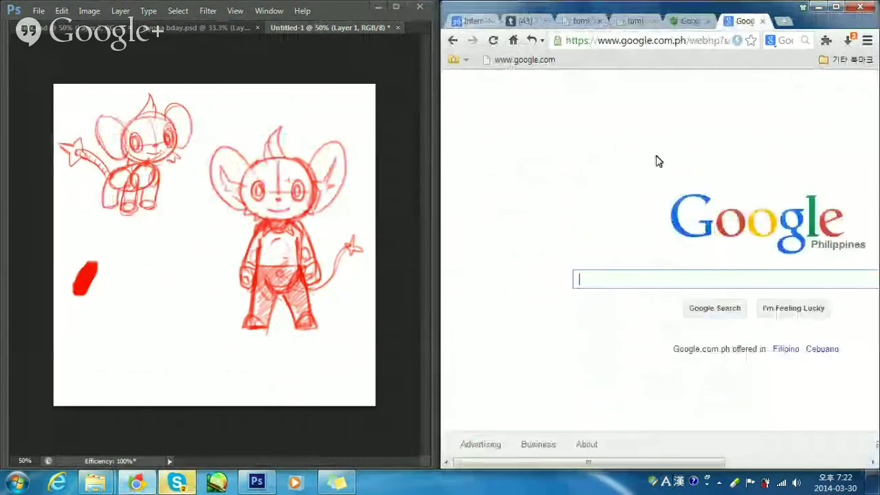
pyautogui.write('shinx conce')
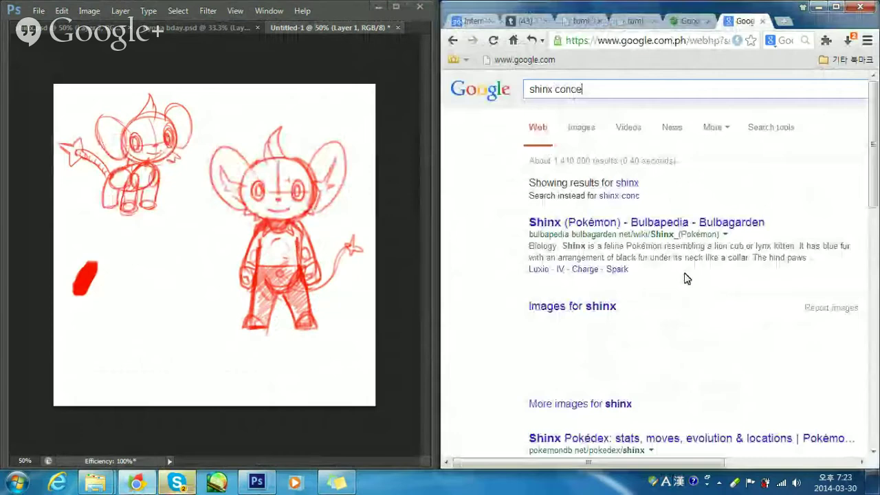
pyautogui.write('p')
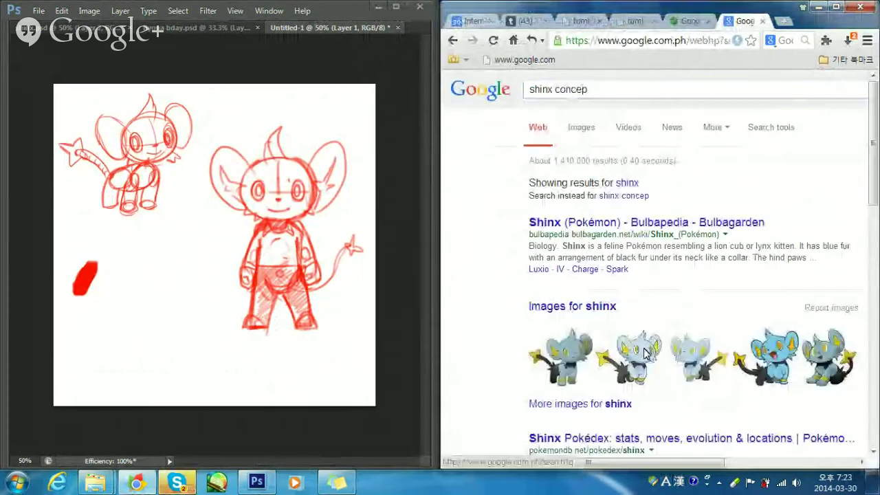
# Open the Giant Bomb picture of Shinx from the image results as a standalone image.
pyautogui.click(645, 352)
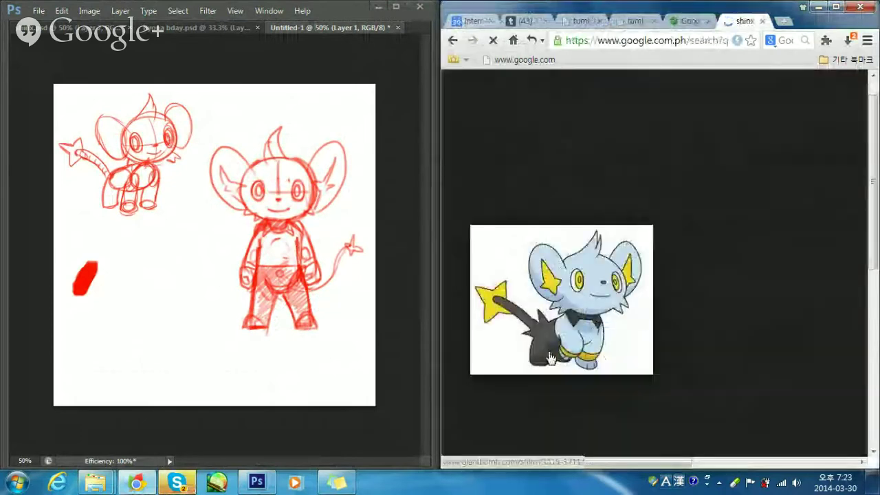
pyautogui.moveTo(591, 305); pyautogui.dragTo(711, 26)
pyautogui.click(708, 24)
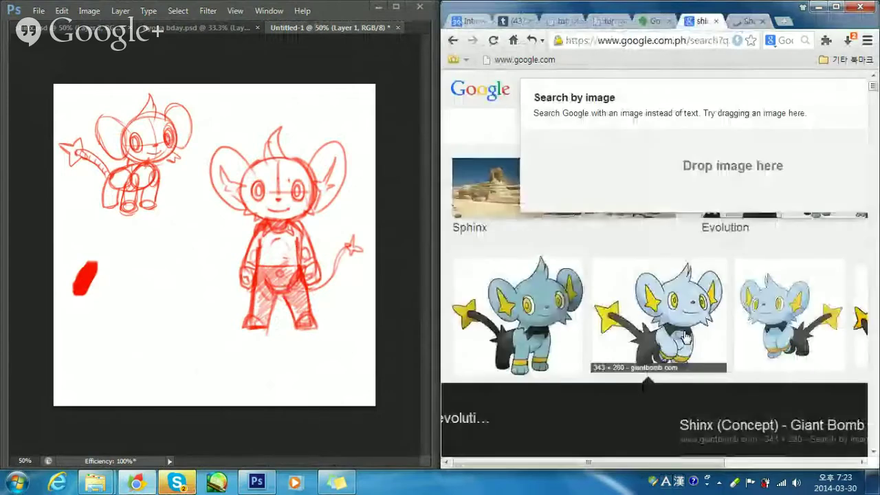
pyautogui.click(638, 311)
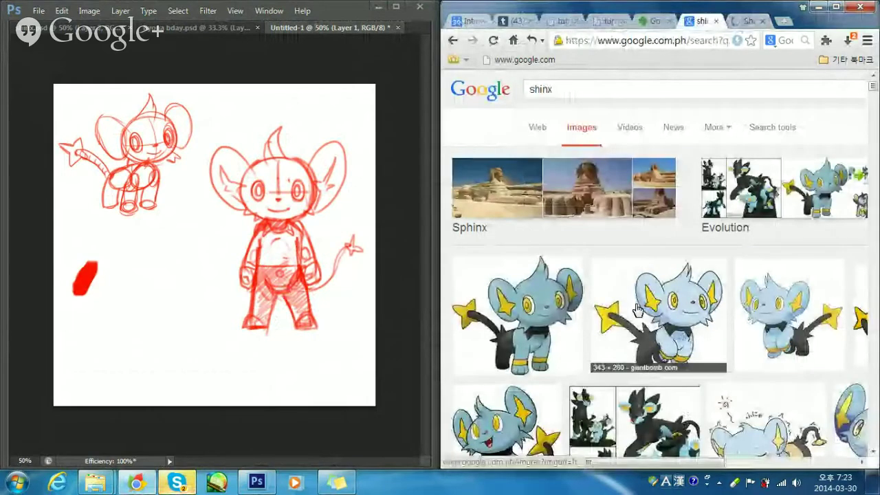
pyautogui.click(638, 310)
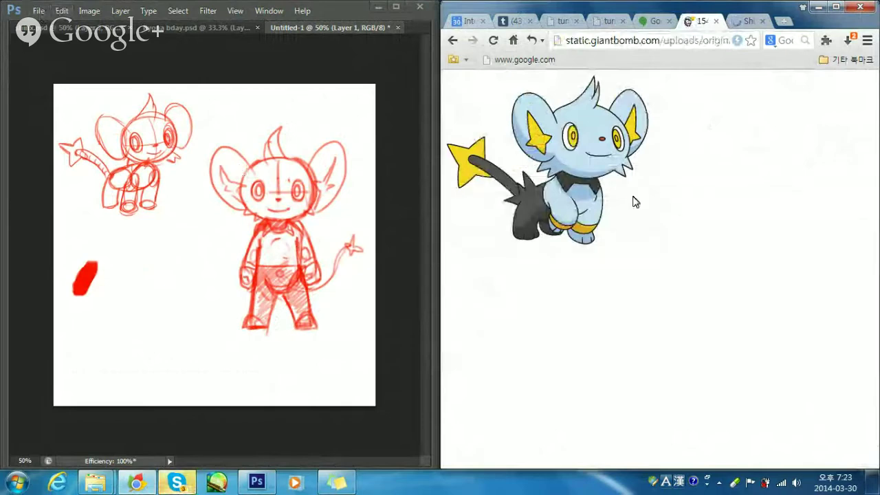
# Copy the Shinx picture into the Untitled-1 canvas and place it below the four-legged sketch.
pyautogui.rightClick(607, 175)
pyautogui.click(640, 251)
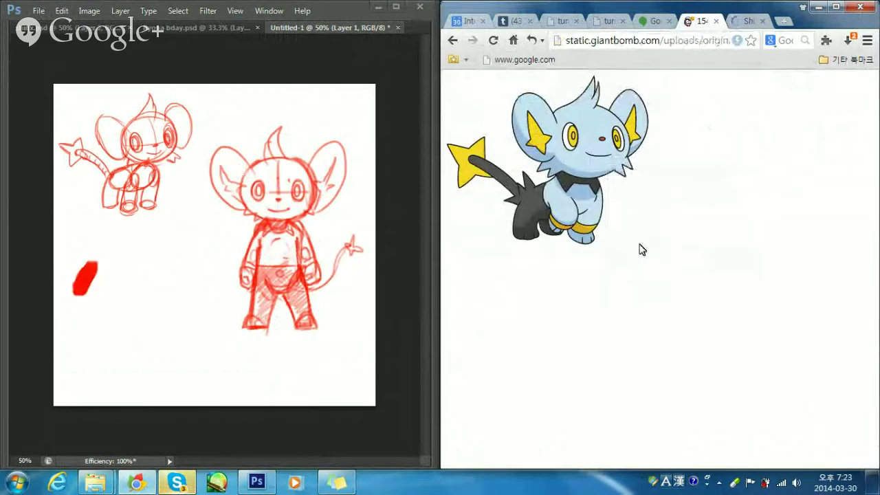
pyautogui.hotkey('ctrl', 'v')
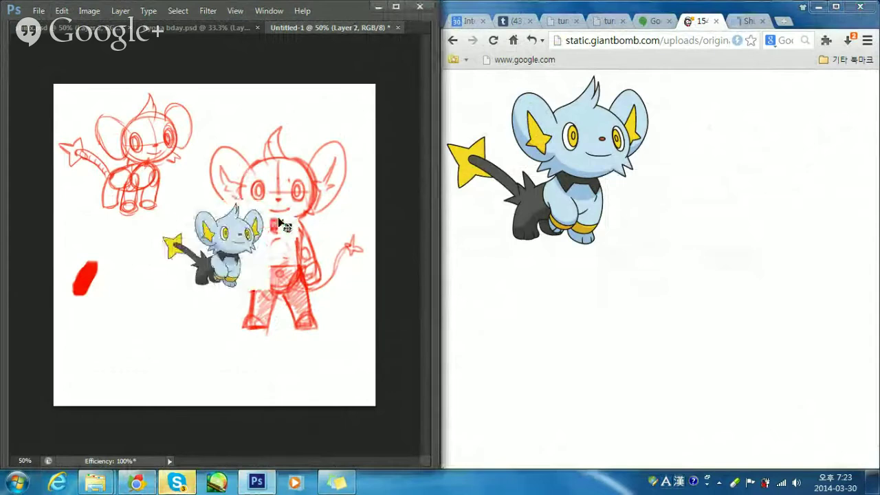
pyautogui.moveTo(248, 238); pyautogui.dragTo(200, 294)
# Check the new messages from two contacts in Skype and the live broadcast page in the browser.
pyautogui.click(183, 481)
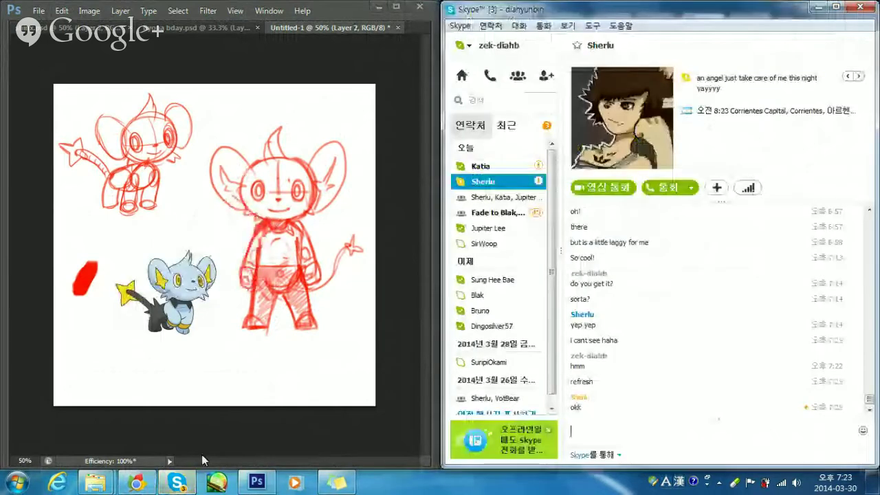
pyautogui.click(481, 166)
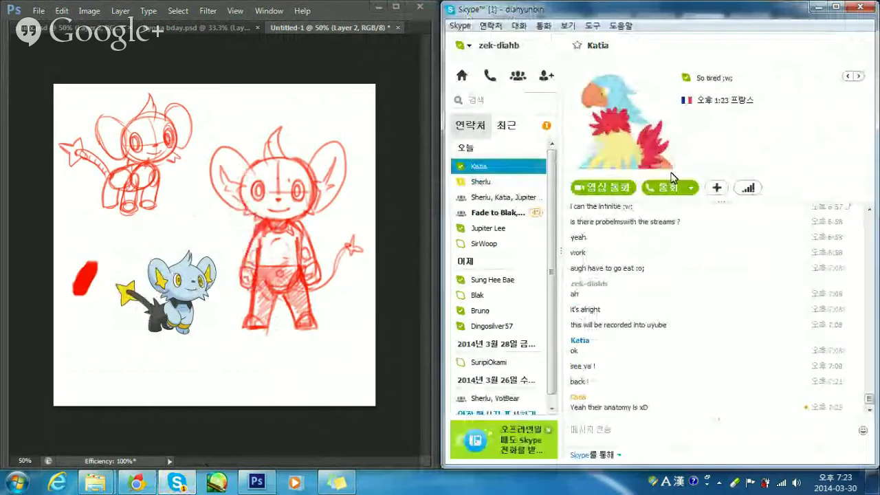
pyautogui.click(817, 7)
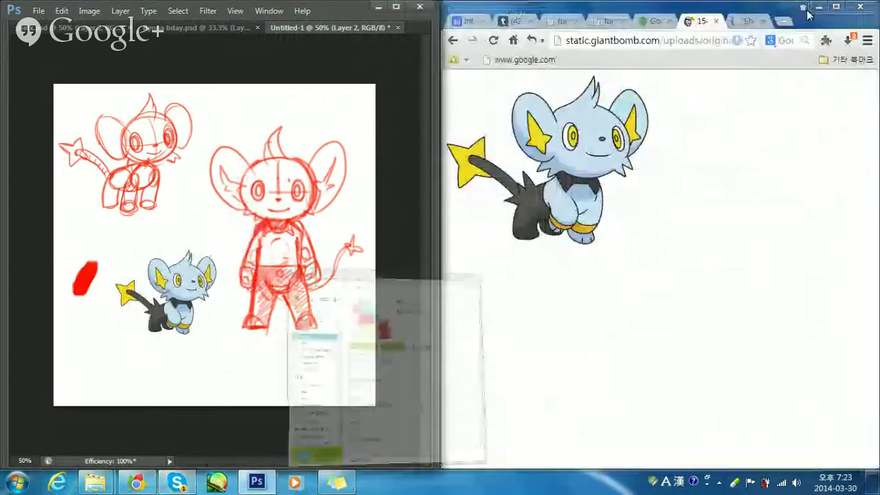
pyautogui.click(661, 22)
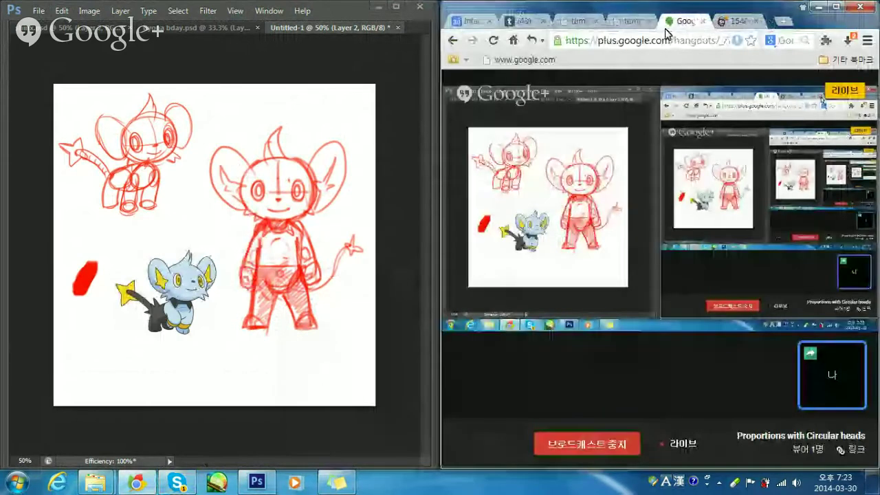
# Enlarge the pasted Shinx picture so it fills the empty canvas area below the four-legged sketch.
pyautogui.click(396, 6)
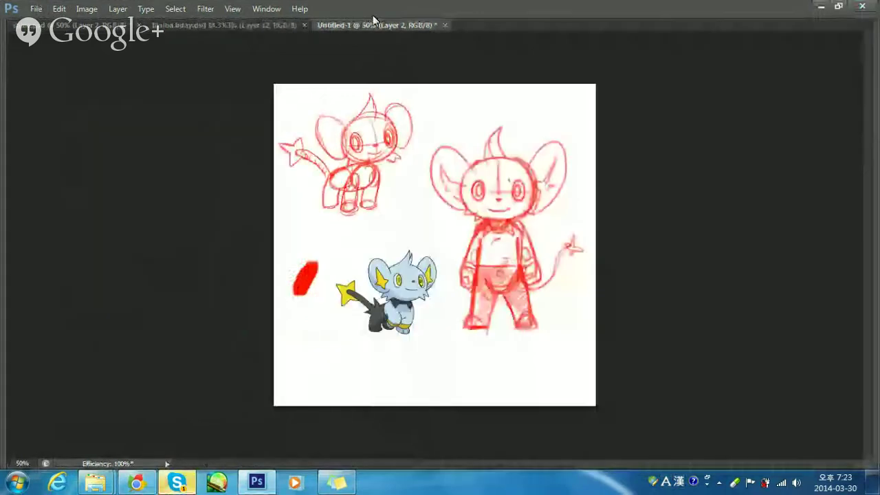
pyautogui.hotkey('ctrl', '1')
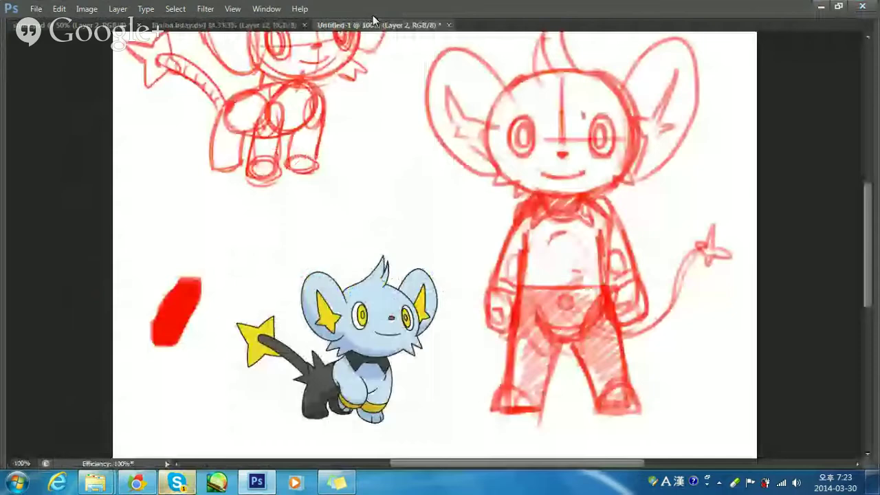
pyautogui.scroll(-2, 354, 307)
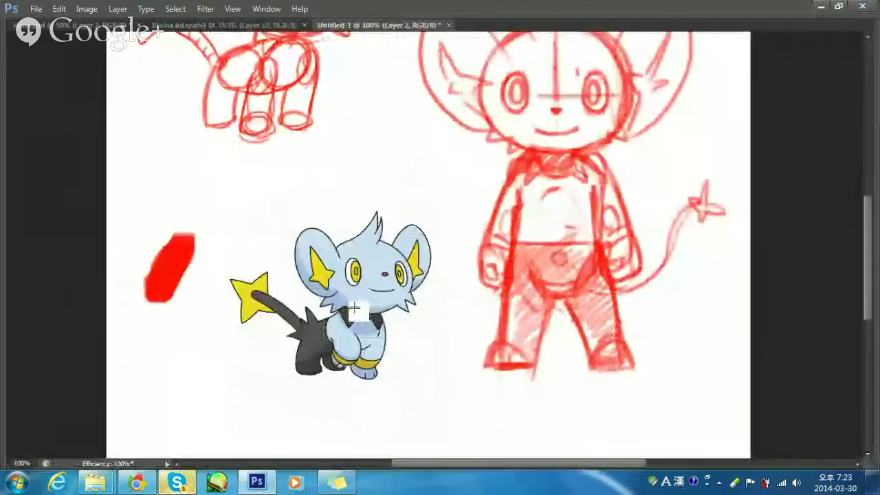
pyautogui.hotkey('ctrl', 't')
pyautogui.moveTo(354, 307); pyautogui.dragTo(262, 212)
pyautogui.moveTo(353, 288); pyautogui.dragTo(513, 416)
pyautogui.moveTo(407, 306); pyautogui.dragTo(380, 342)
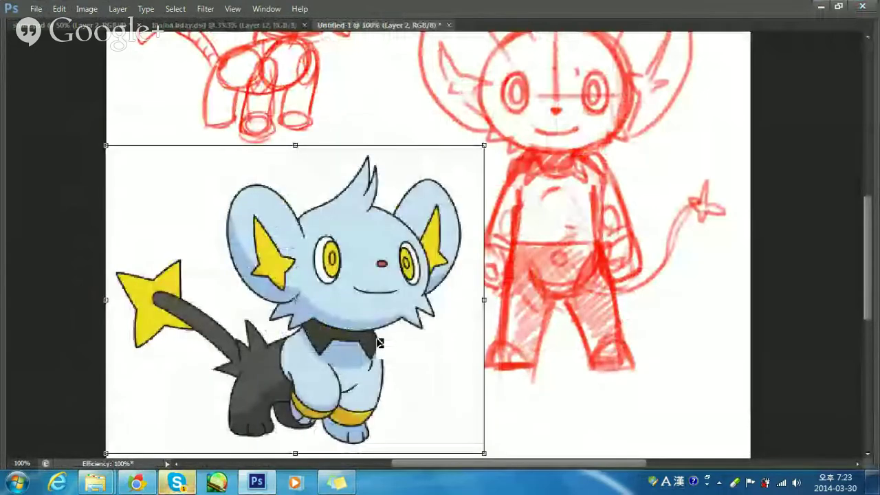
pyautogui.press('Return')
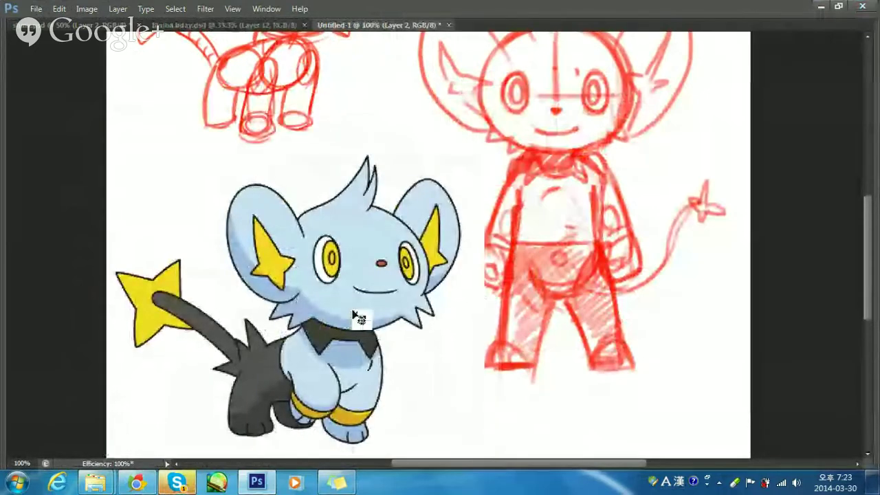
# Move the red sketches on Layer 1 slightly to the right and switch to the Brush tool.
pyautogui.press('Tab')
pyautogui.hotkey('ctrl', '-')
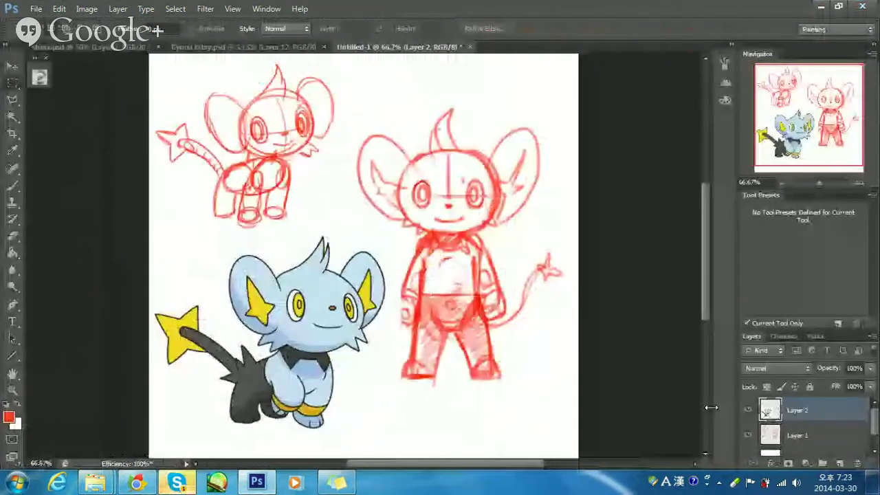
pyautogui.moveTo(443, 326); pyautogui.dragTo(459, 328)
pyautogui.press('b')
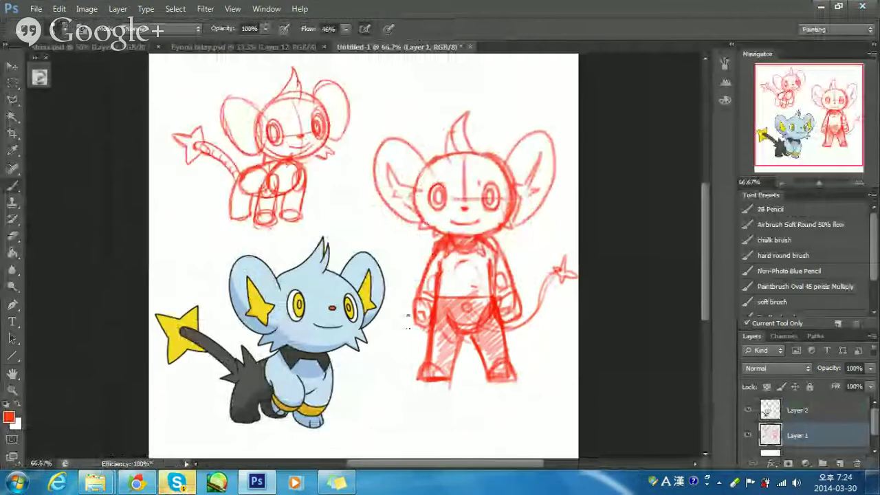
# Add a new layer and draw a head circle with curved horizontal and vertical guidelines over the Shinx picture's face.
pyautogui.hotkey('ctrl', '+')
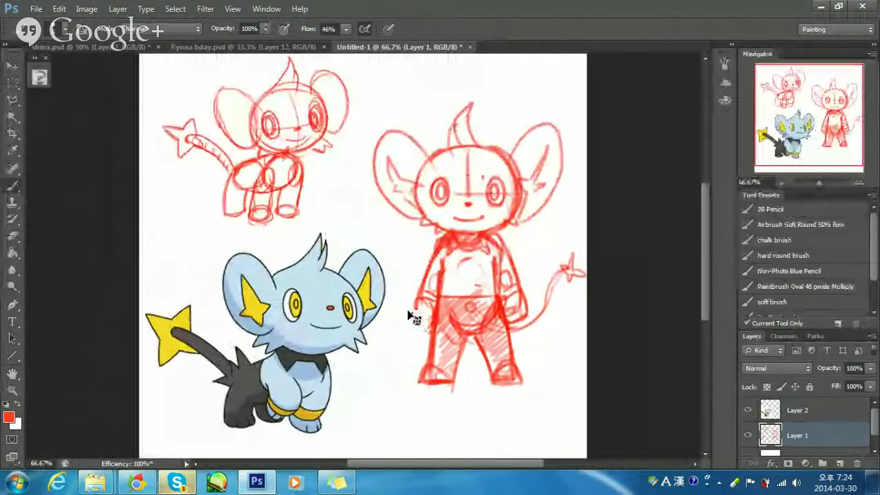
pyautogui.hotkey('ctrl', '+')
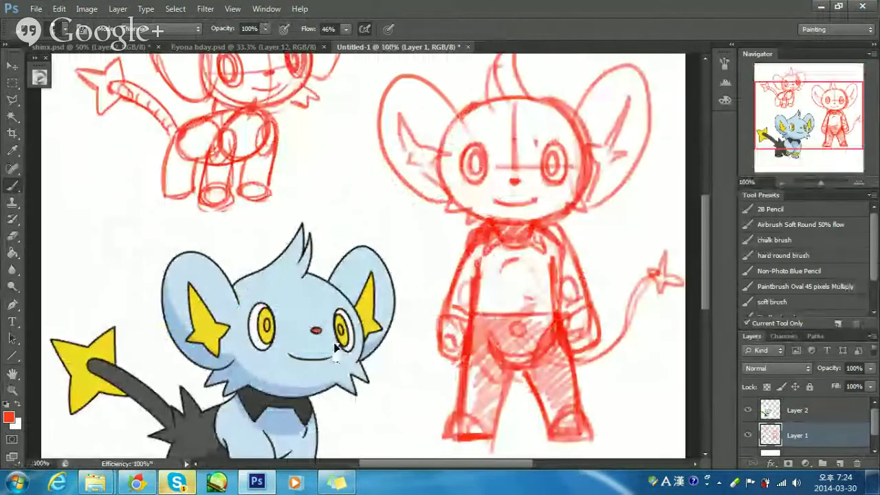
pyautogui.moveTo(307, 331); pyautogui.dragTo(329, 282)
pyautogui.click(843, 463)
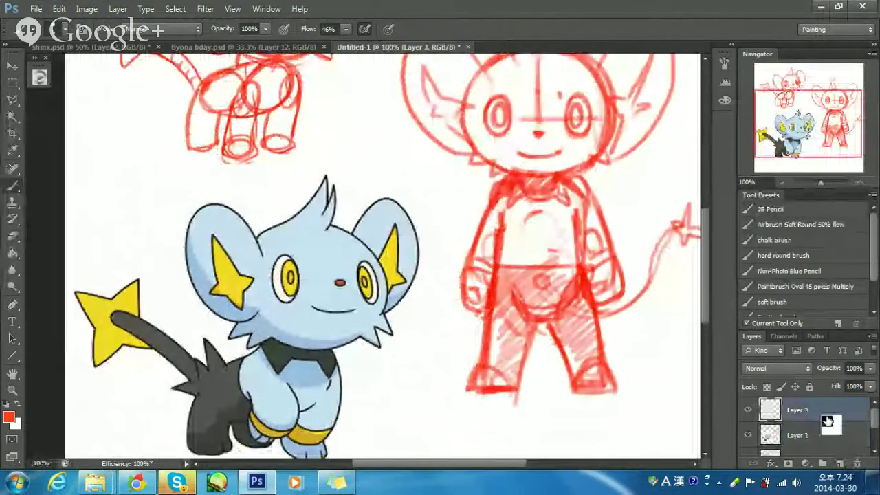
pyautogui.moveTo(297, 231)
pyautogui.mouseDown()
pyautogui.moveTo(282, 337)
pyautogui.moveTo(256, 256)
pyautogui.moveTo(378, 282)
pyautogui.mouseUp()
pyautogui.hotkey('ctrl', 'z')
pyautogui.moveTo(246, 275); pyautogui.dragTo(391, 288)
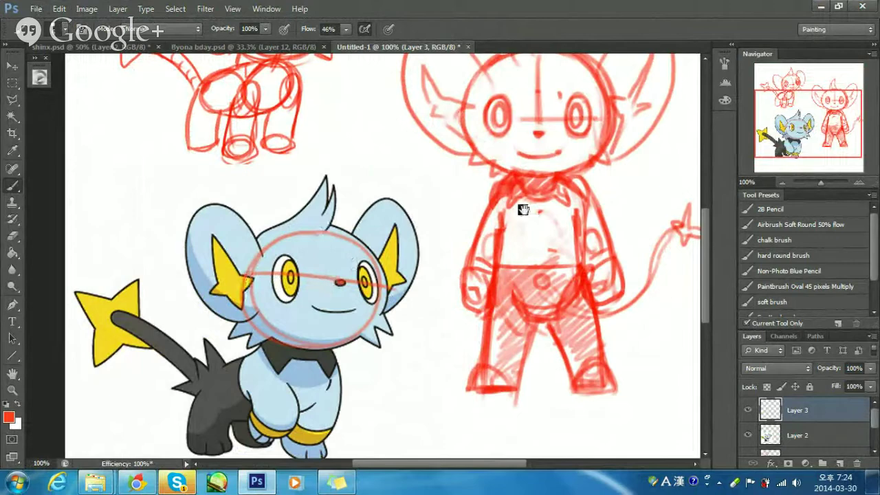
pyautogui.moveTo(529, 224); pyautogui.dragTo(450, 330)
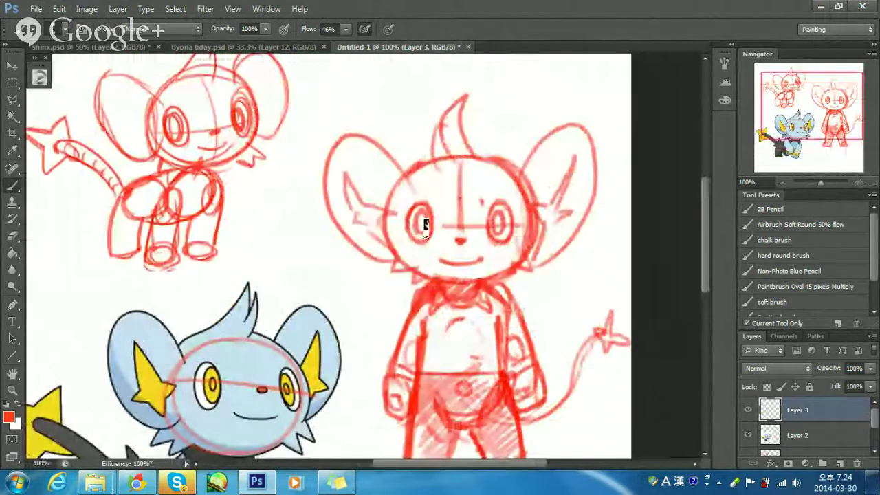
pyautogui.moveTo(248, 340)
pyautogui.mouseDown()
pyautogui.moveTo(419, 205)
pyautogui.moveTo(428, 294)
pyautogui.mouseUp()
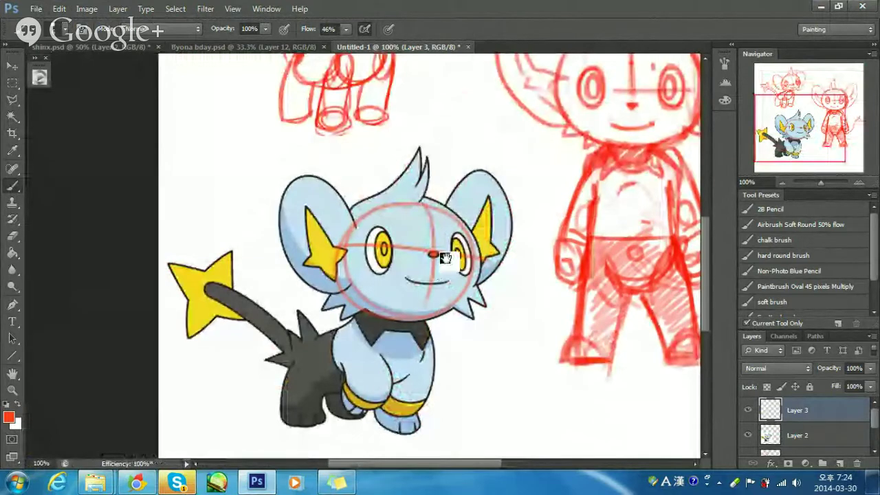
pyautogui.moveTo(446, 257)
pyautogui.mouseDown()
pyautogui.moveTo(432, 227)
pyautogui.moveTo(449, 259)
pyautogui.mouseUp()
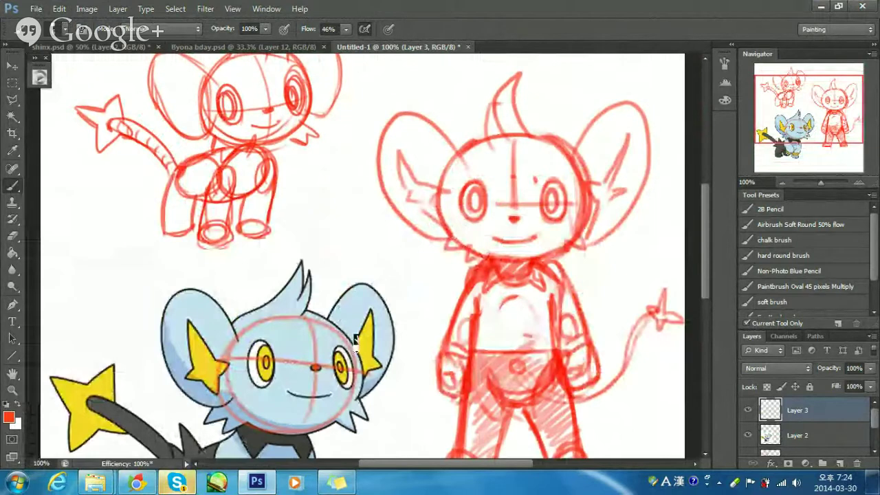
# Draw a bumpy contour, a plain curve and a small star shape in the blank space between the Shinx picture and the standing sketch.
pyautogui.moveTo(358, 197)
pyautogui.mouseDown()
pyautogui.moveTo(337, 236)
pyautogui.moveTo(318, 244)
pyautogui.moveTo(340, 279)
pyautogui.mouseUp()
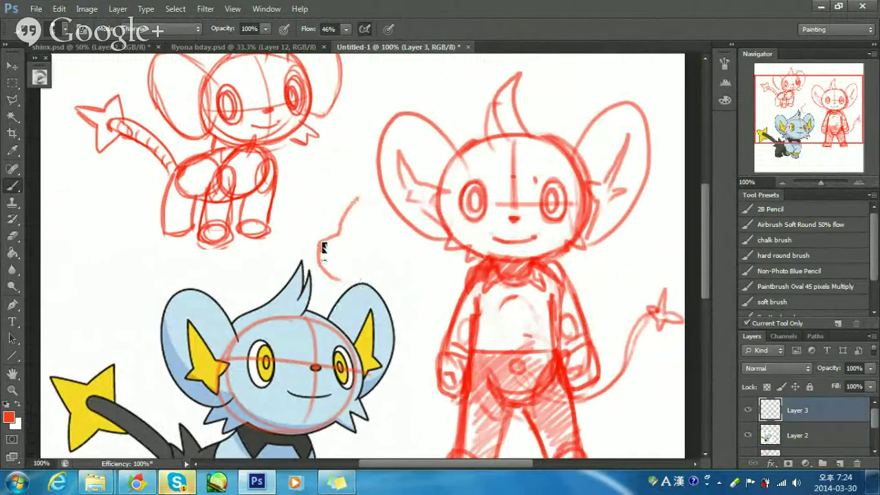
pyautogui.moveTo(427, 246); pyautogui.dragTo(416, 336)
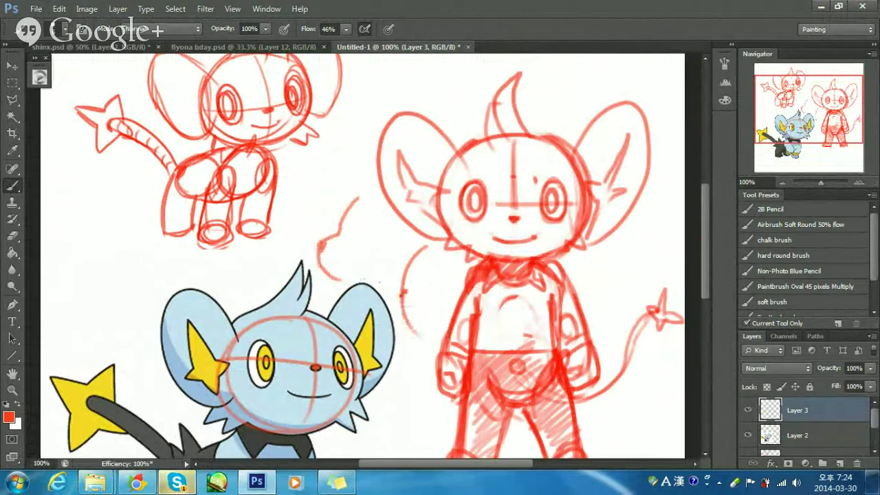
pyautogui.moveTo(389, 264)
pyautogui.mouseDown()
pyautogui.moveTo(357, 247)
pyautogui.moveTo(374, 233)
pyautogui.mouseUp()
pyautogui.hotkey('ctrl', 'z')
pyautogui.moveTo(387, 269); pyautogui.dragTo(357, 246)
pyautogui.moveTo(358, 247)
pyautogui.mouseDown()
pyautogui.moveTo(380, 240)
pyautogui.moveTo(363, 268)
pyautogui.moveTo(337, 256)
pyautogui.mouseUp()
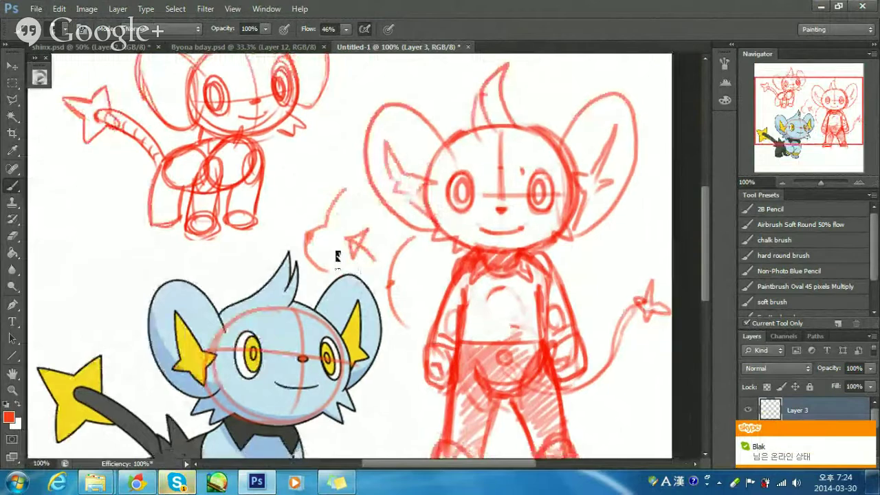
# Try to sketch a ribcage circle over the Shinx picture's chest, with strokes along the collar and a small oval at its base.
pyautogui.moveTo(319, 301); pyautogui.dragTo(325, 270)
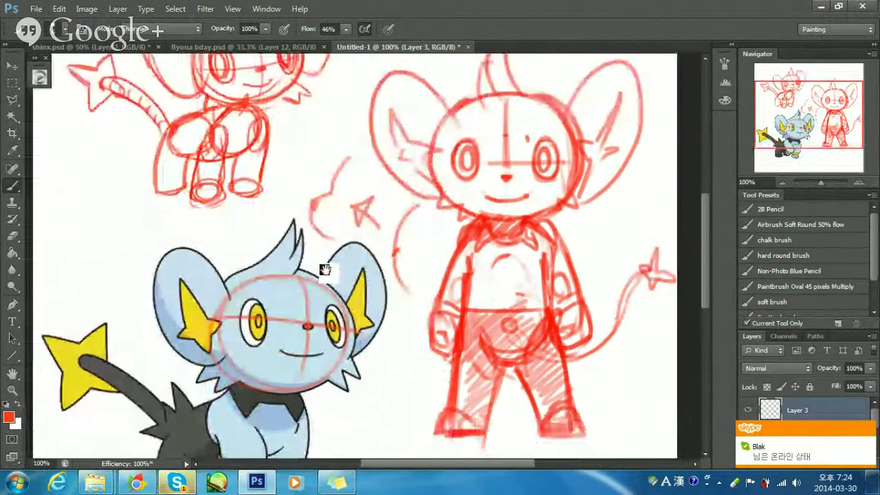
pyautogui.moveTo(324, 270); pyautogui.dragTo(330, 245)
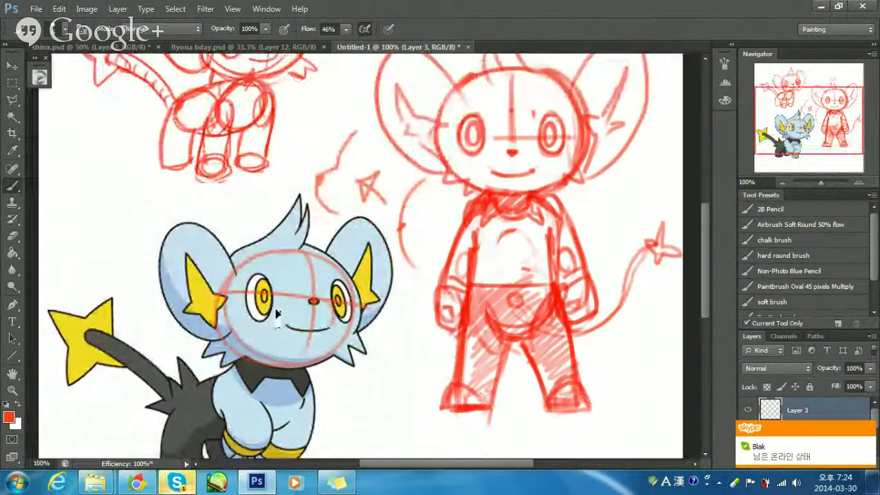
pyautogui.moveTo(286, 307); pyautogui.dragTo(205, 381)
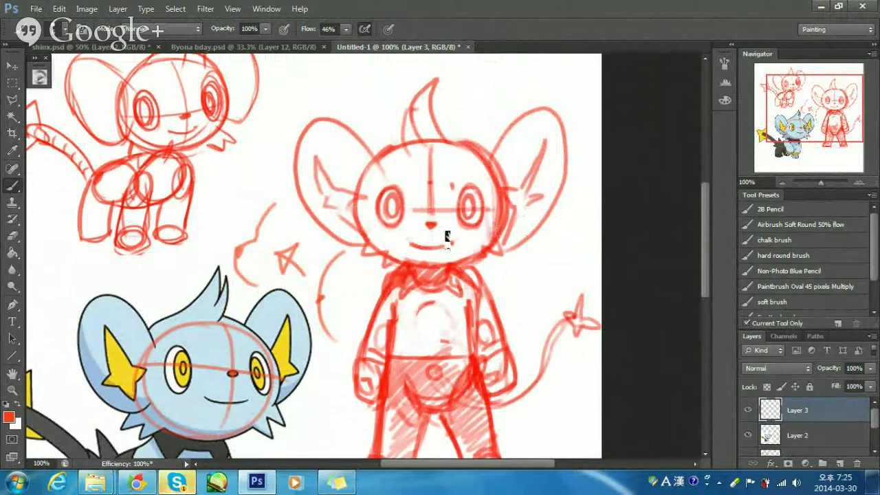
pyautogui.moveTo(455, 238); pyautogui.dragTo(464, 247)
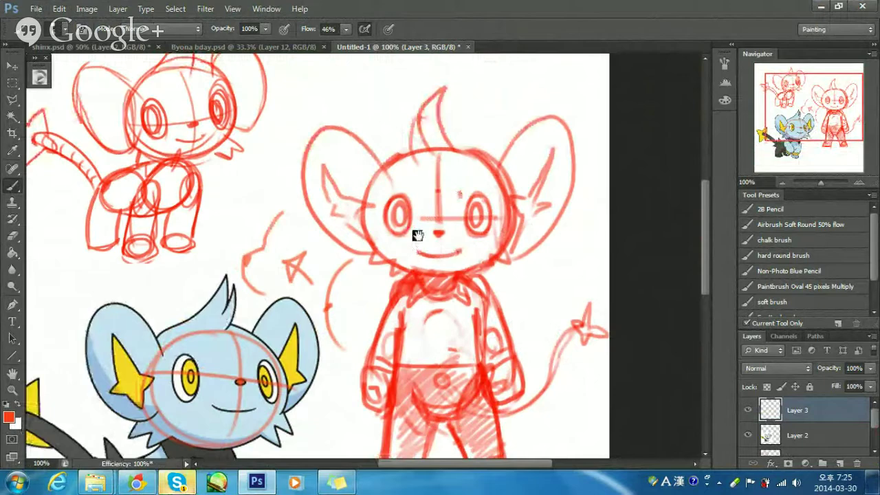
pyautogui.moveTo(417, 235); pyautogui.dragTo(481, 140)
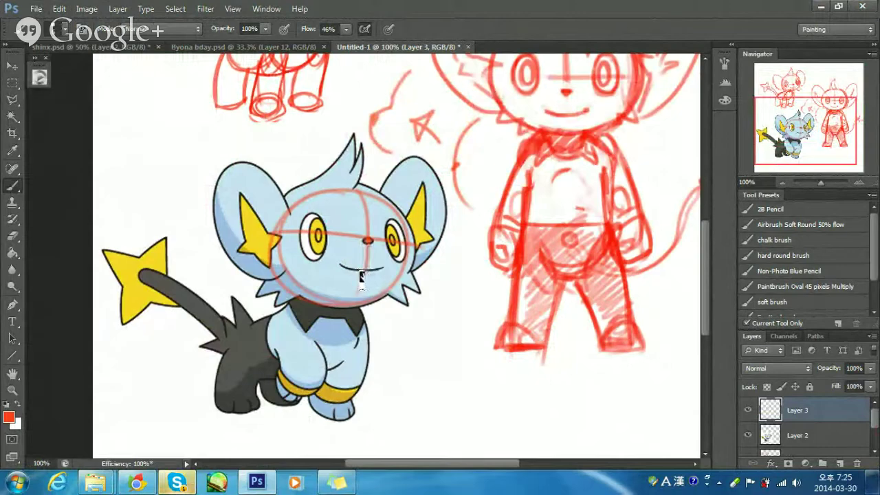
pyautogui.moveTo(411, 222)
pyautogui.mouseDown()
pyautogui.moveTo(387, 263)
pyautogui.moveTo(403, 246)
pyautogui.moveTo(425, 246)
pyautogui.mouseUp()
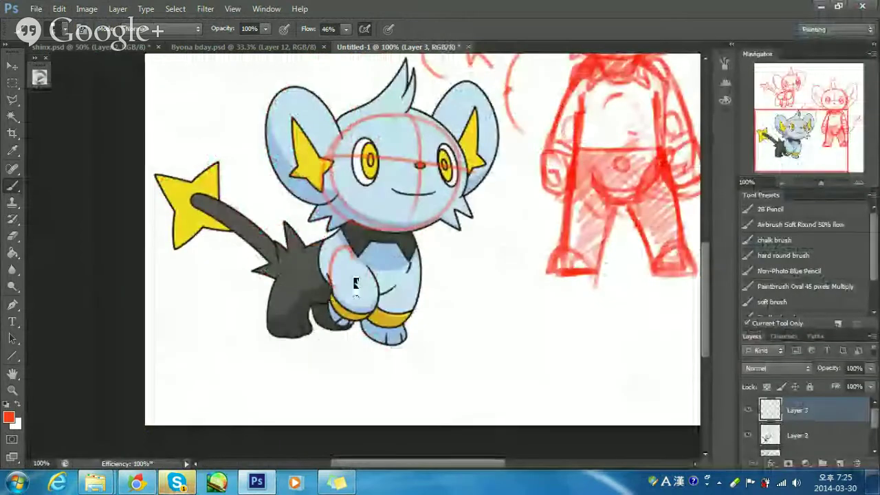
pyautogui.moveTo(356, 284)
pyautogui.mouseDown()
pyautogui.moveTo(404, 267)
pyautogui.moveTo(369, 294)
pyautogui.mouseUp()
pyautogui.hotkey('ctrl', 'z')
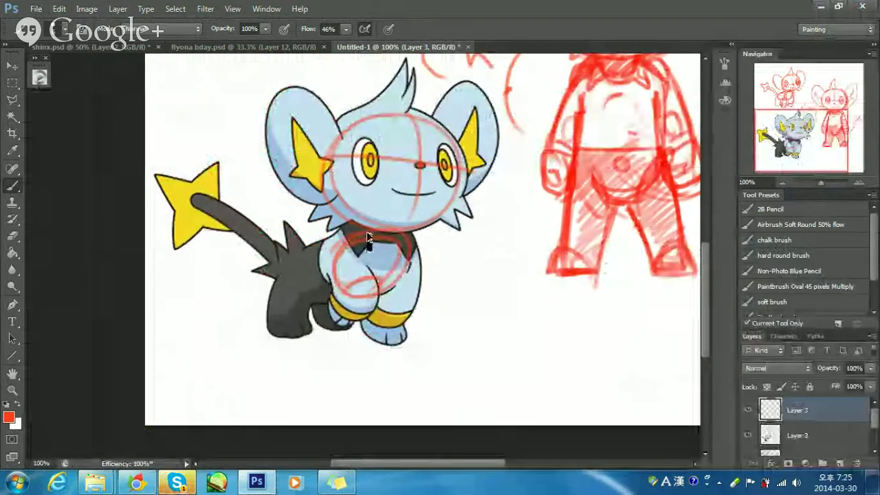
# Check the canine and feline anatomy tutorial pages in the browser, including the feline ribcage diagram.
pyautogui.hotkey('alt', 'Tab')
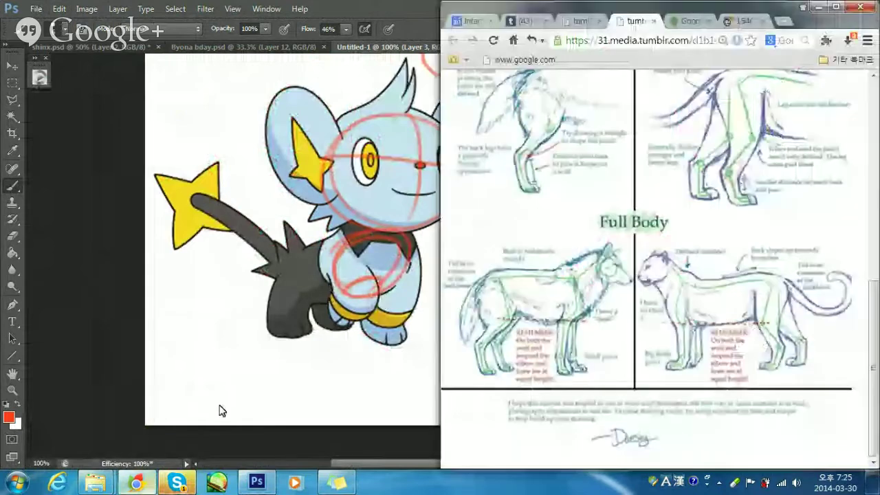
pyautogui.scroll(7, 653, 268)
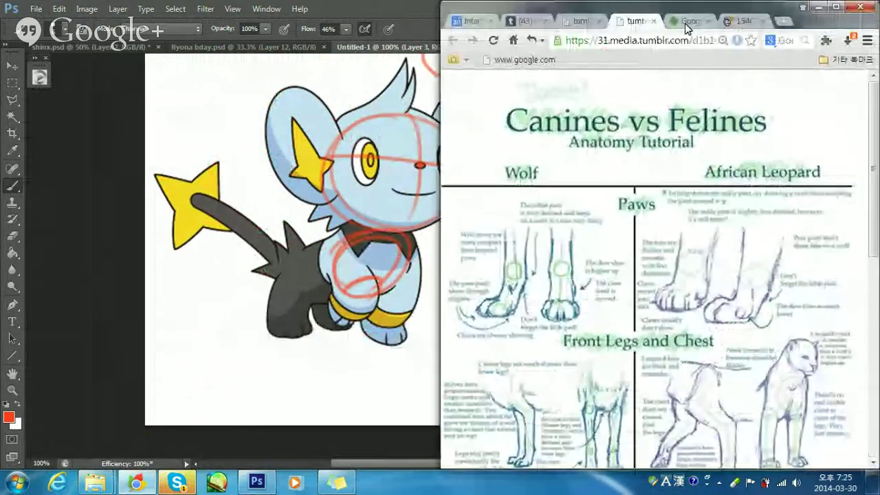
pyautogui.click(581, 22)
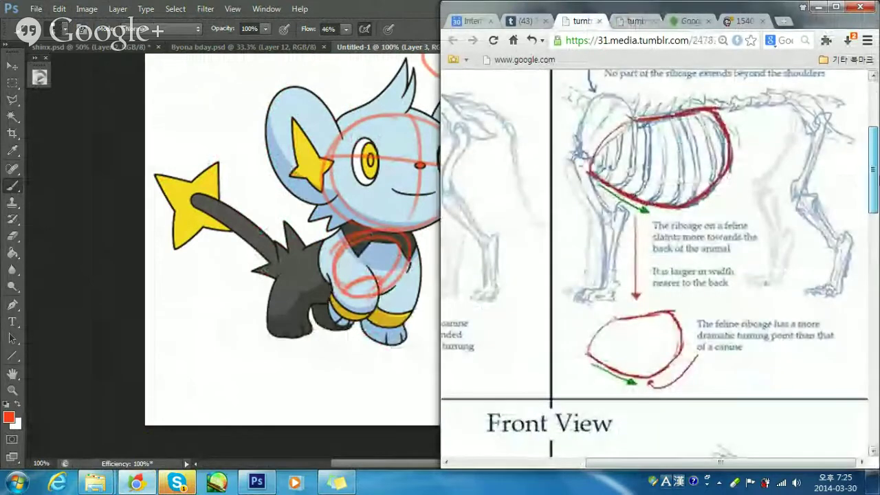
pyautogui.hotkey('alt', 'Tab')
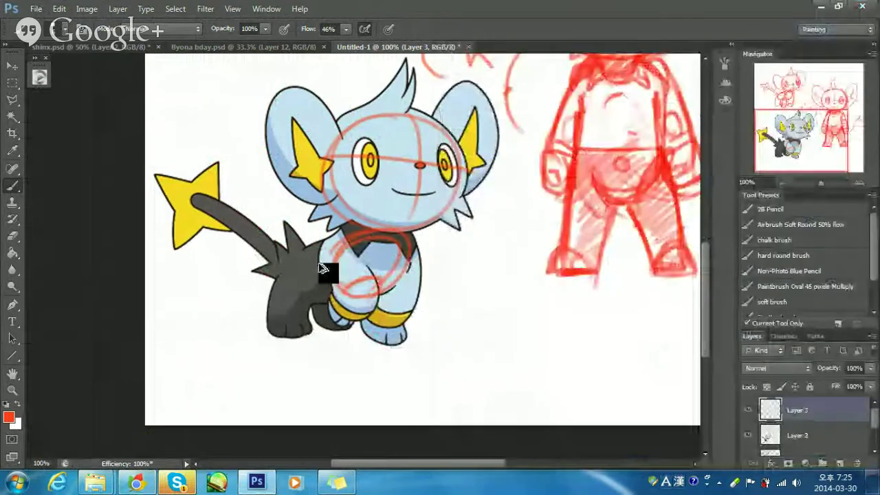
# Undo the chest strokes and redraw a wider ribcage circle over the Shinx picture's chest.
pyautogui.hotkey('ctrl', 'z')
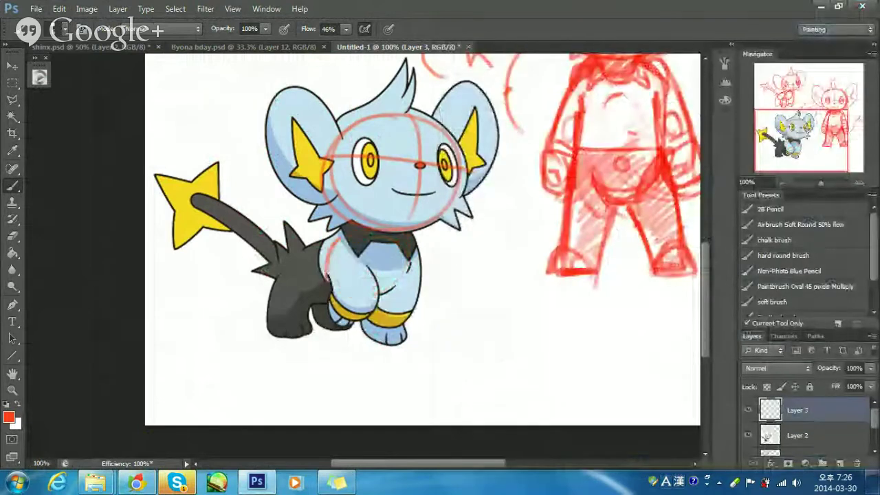
pyautogui.moveTo(323, 266)
pyautogui.mouseDown()
pyautogui.moveTo(402, 242)
pyautogui.moveTo(342, 235)
pyautogui.mouseUp()
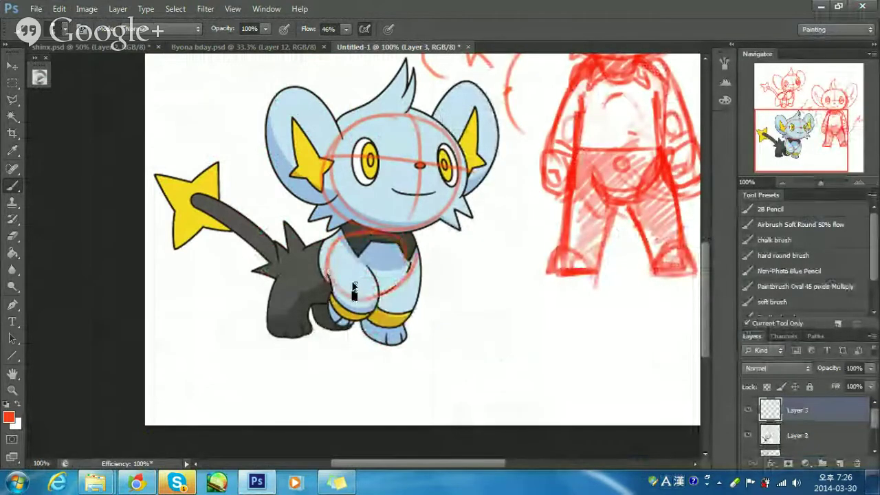
# Sketch red strokes along the lower curve and inside of the chest circle on the coloured Shinx.
pyautogui.moveTo(330, 278); pyautogui.dragTo(363, 297)
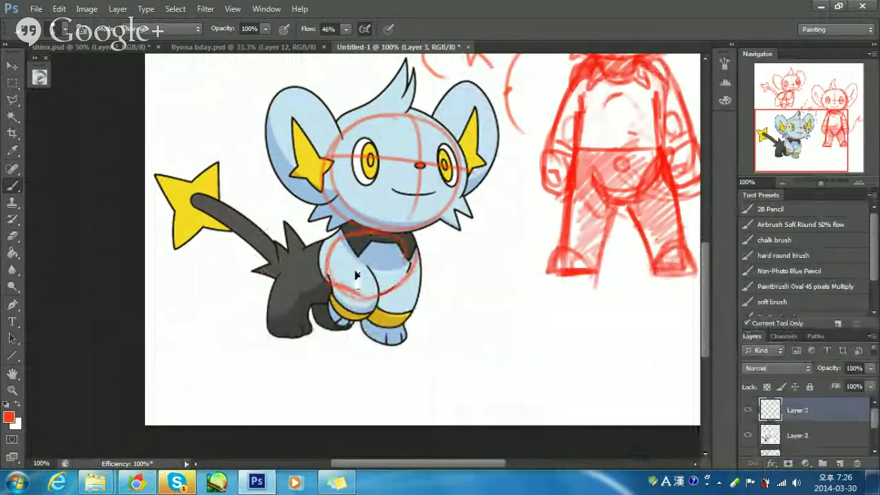
pyautogui.moveTo(341, 264); pyautogui.dragTo(365, 253)
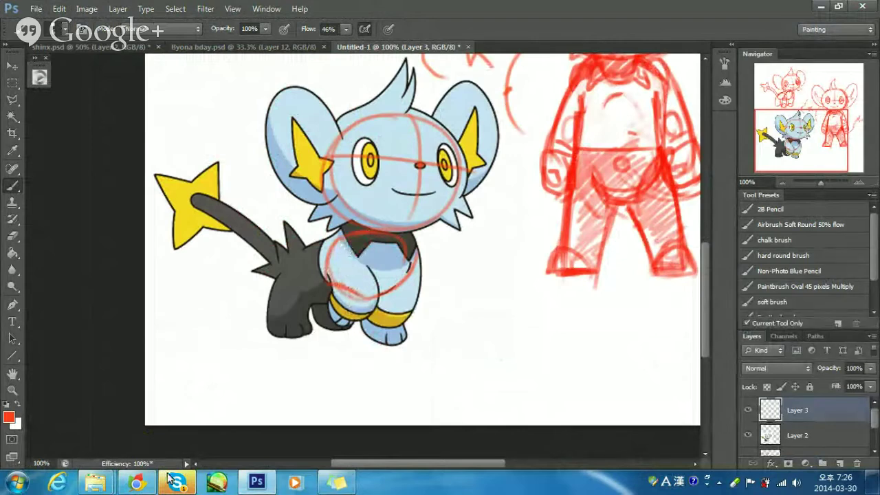
# Consult the feline skeleton reference in the browser, then sketch the shoulder and front-leg bones over the Shinx in Photoshop.
pyautogui.click(136, 483)
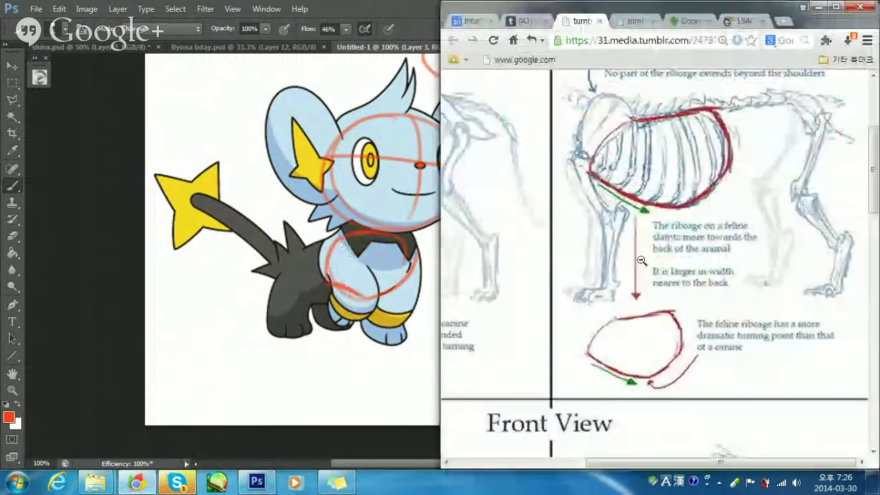
pyautogui.scroll(2, 642, 260)
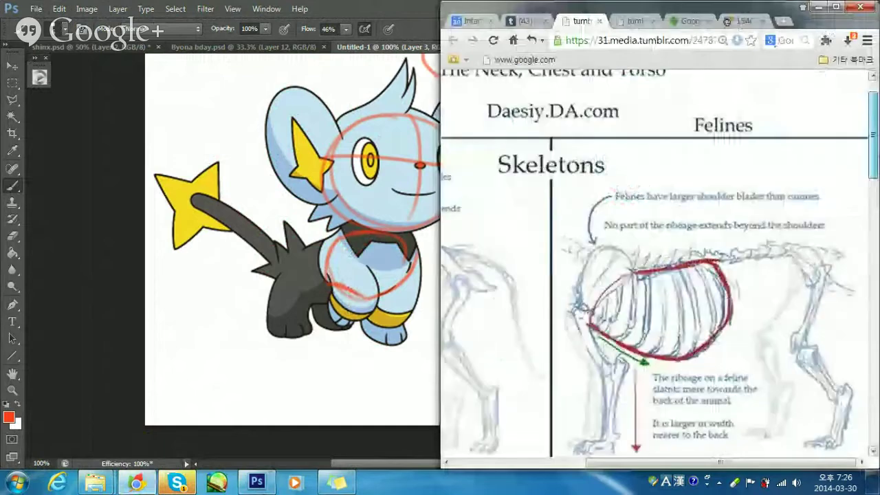
pyautogui.scroll(-2, 876, 187)
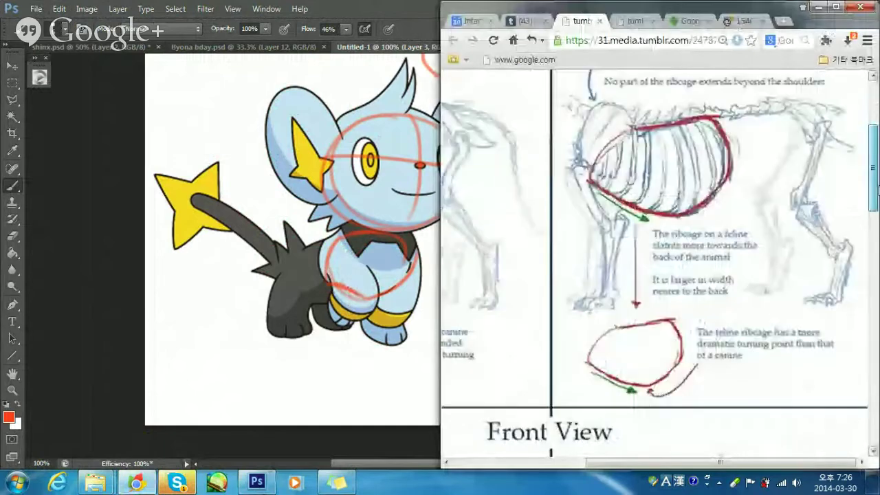
pyautogui.scroll(2, 877, 187)
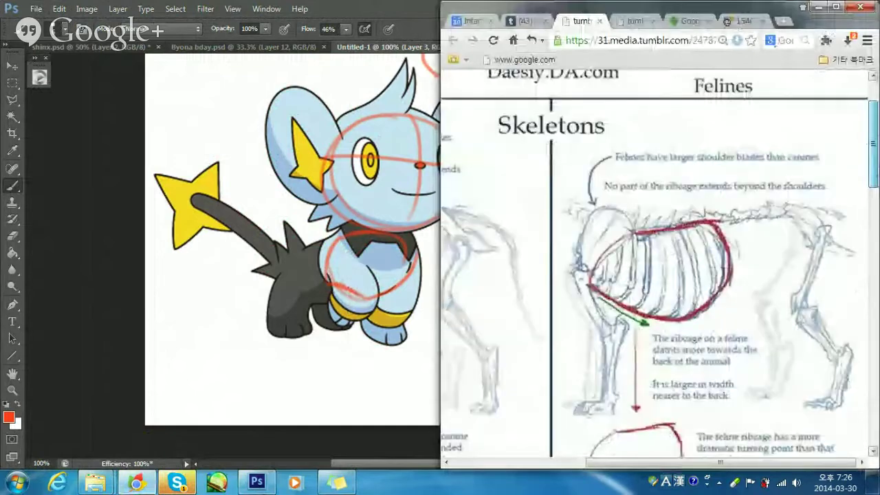
pyautogui.scroll(-1, 660, 261)
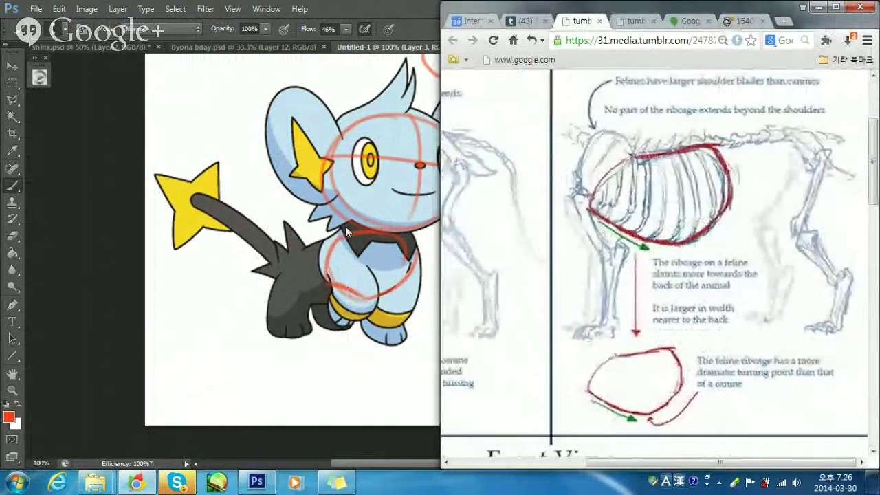
pyautogui.moveTo(345, 226); pyautogui.dragTo(354, 296)
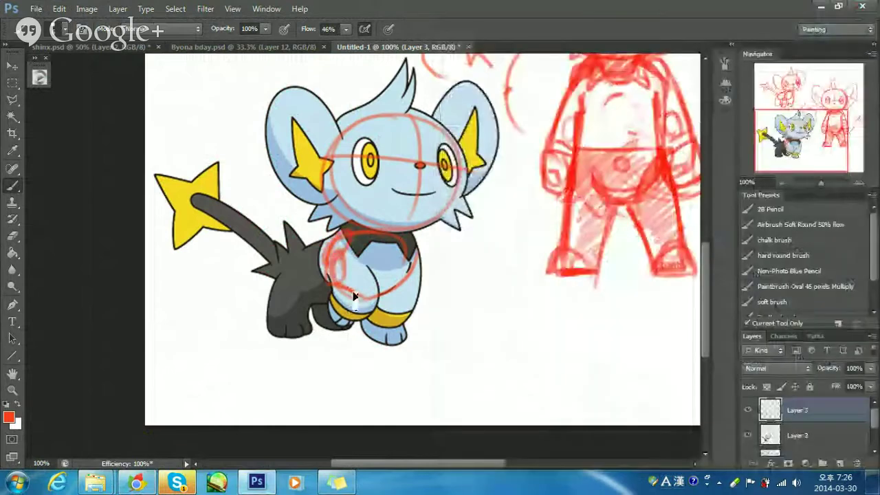
pyautogui.moveTo(336, 256)
pyautogui.mouseDown()
pyautogui.moveTo(351, 290)
pyautogui.moveTo(343, 272)
pyautogui.moveTo(346, 325)
pyautogui.mouseUp()
# Sketch an enlarged jointed leg diagram in the empty area beside the Shinx and mark the matching lower front leg on it.
pyautogui.moveTo(498, 306); pyautogui.dragTo(484, 298)
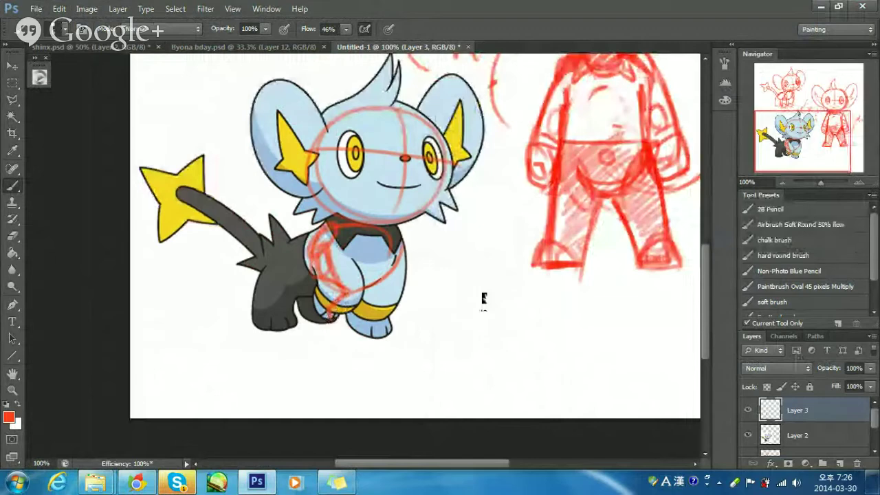
pyautogui.moveTo(484, 298)
pyautogui.mouseDown()
pyautogui.moveTo(512, 273)
pyautogui.moveTo(476, 322)
pyautogui.mouseUp()
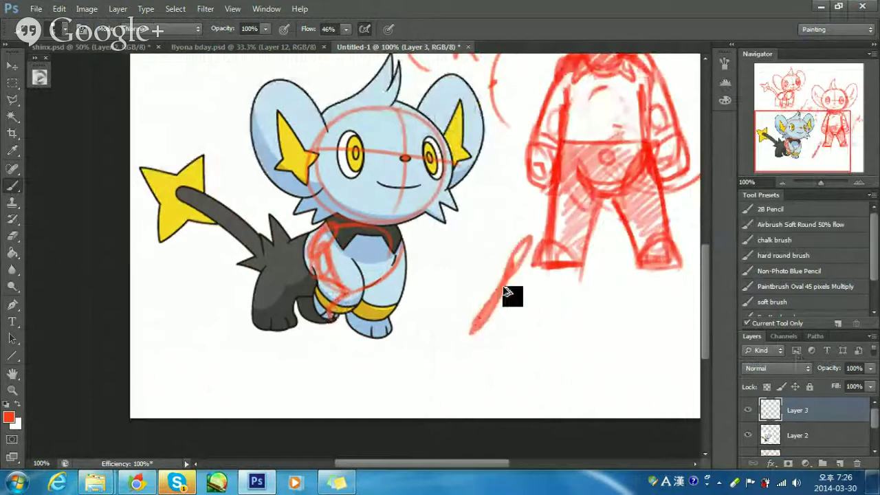
pyautogui.moveTo(476, 335)
pyautogui.mouseDown()
pyautogui.moveTo(524, 391)
pyautogui.moveTo(511, 399)
pyautogui.mouseUp()
pyautogui.moveTo(314, 296); pyautogui.dragTo(320, 314)
# Sketch a second jointed leg diagram, bending the opposite way, in the empty area below the standing figure.
pyautogui.moveTo(454, 360); pyautogui.dragTo(437, 355)
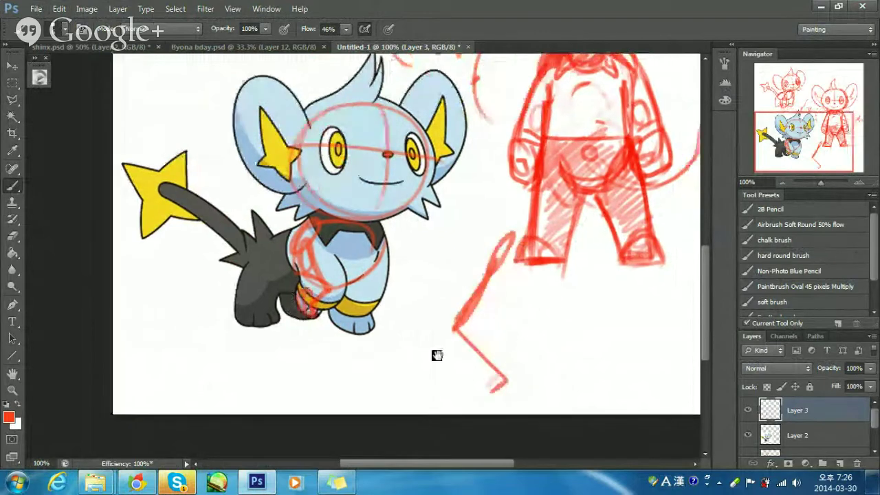
pyautogui.moveTo(532, 211); pyautogui.dragTo(444, 323)
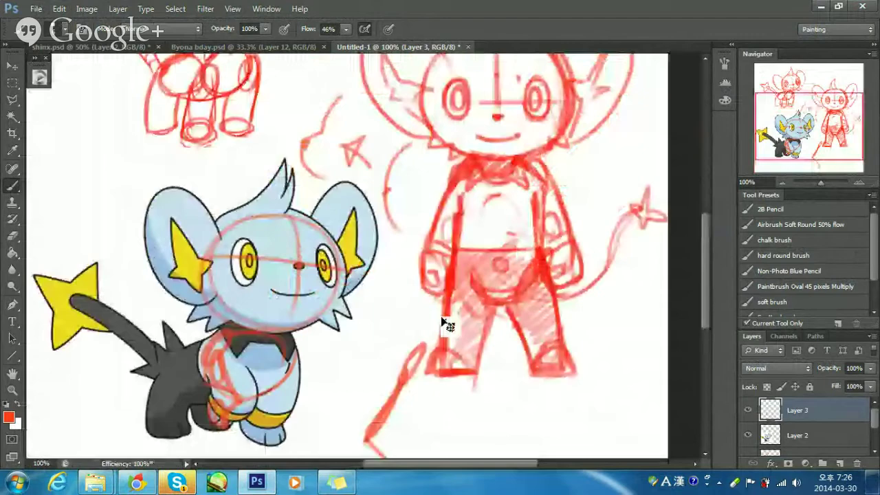
pyautogui.hotkey('ctrl', '-')
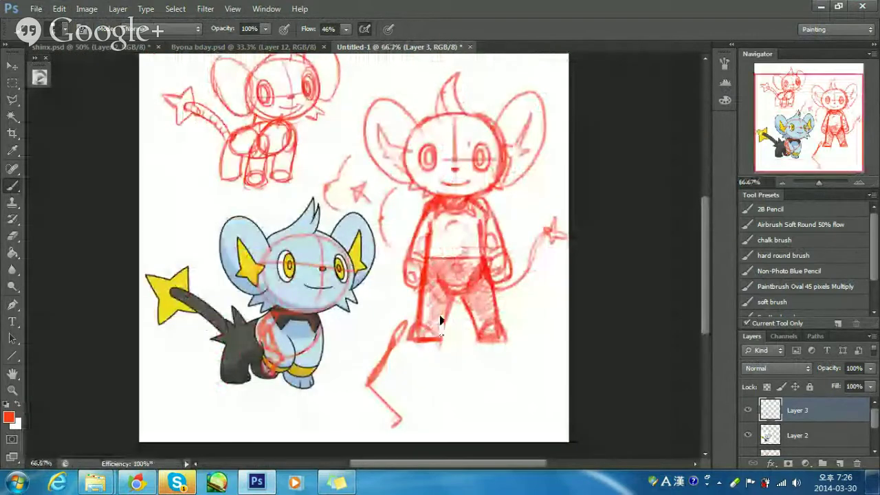
pyautogui.moveTo(440, 321); pyautogui.dragTo(419, 273)
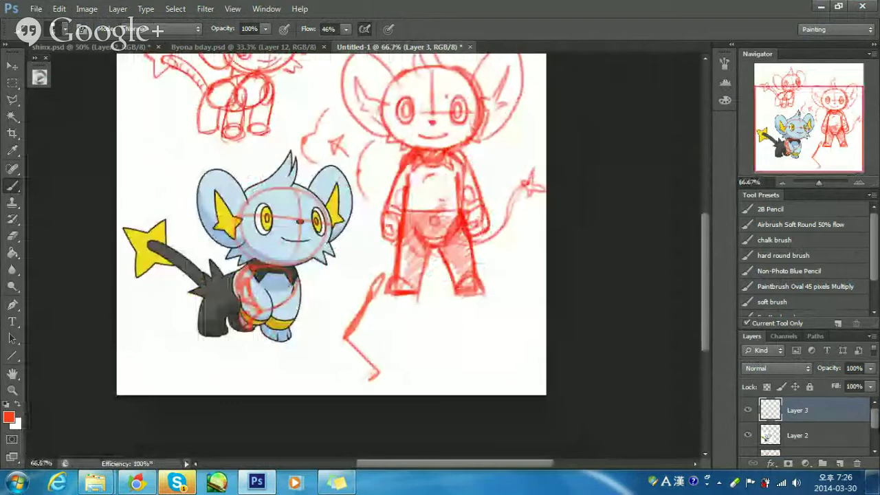
pyautogui.scroll(-2, 804, 427)
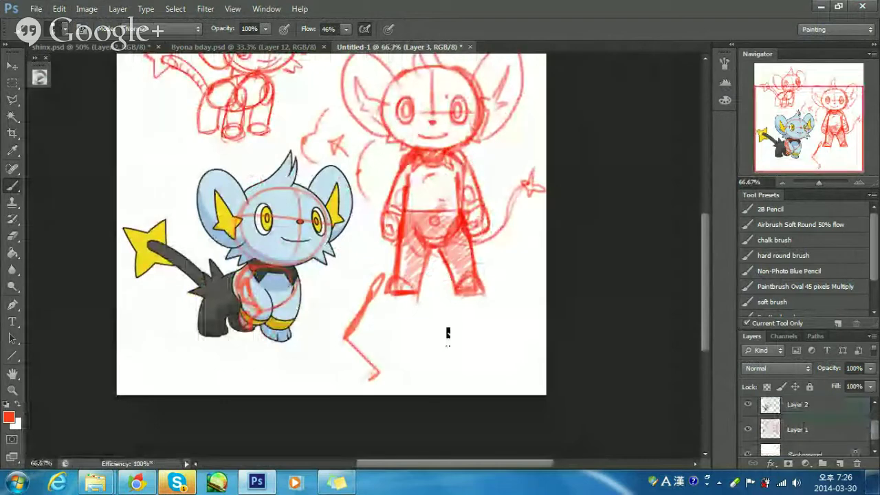
pyautogui.hotkey('ctrl', 'shift', 'alt', 'n')
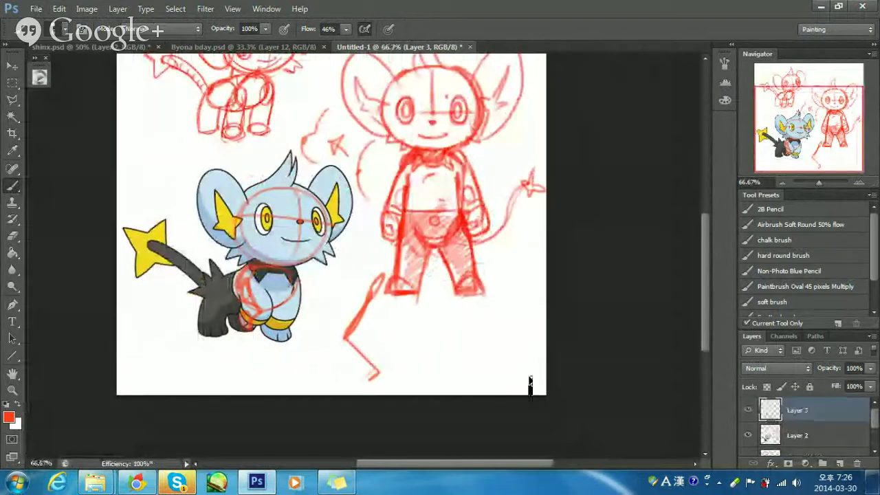
pyautogui.moveTo(482, 302)
pyautogui.mouseDown()
pyautogui.moveTo(465, 331)
pyautogui.moveTo(489, 371)
pyautogui.moveTo(459, 388)
pyautogui.mouseUp()
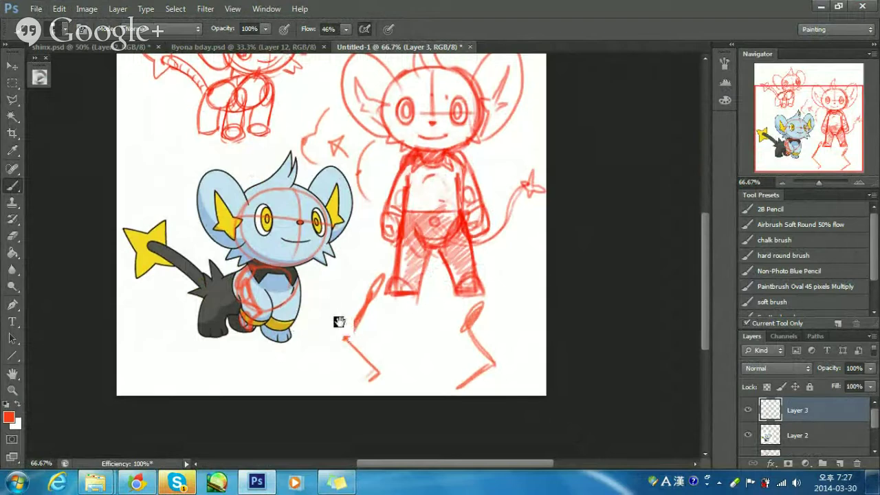
# Draw a curved arrow from the top of the Shinx's head towards the standing figure.
pyautogui.moveTo(339, 322); pyautogui.dragTo(398, 363)
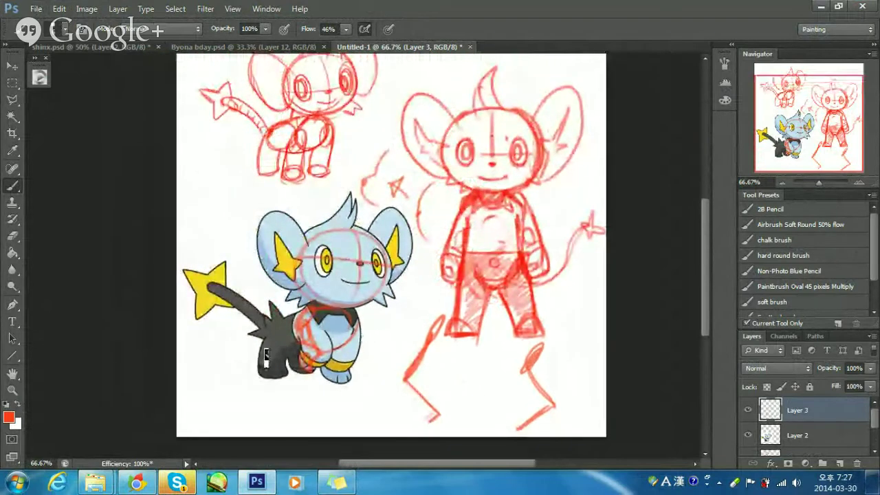
pyautogui.moveTo(385, 337); pyautogui.dragTo(395, 300)
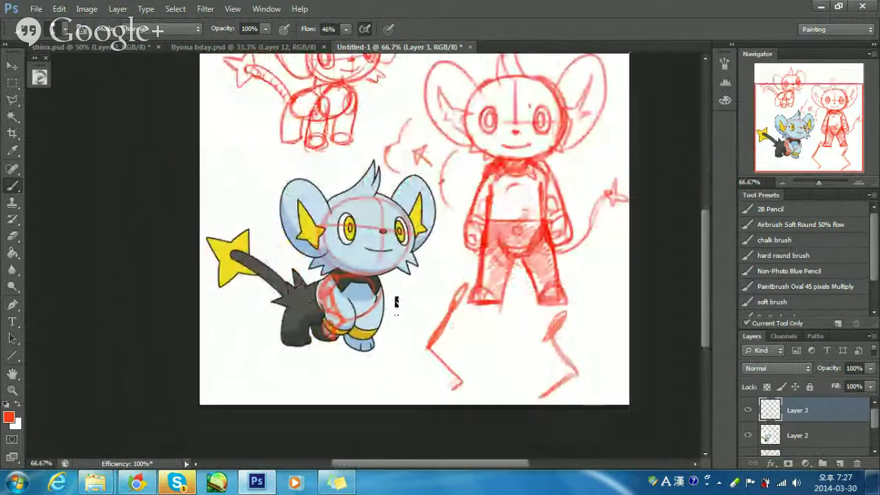
pyautogui.hotkey('ctrl', '+')
pyautogui.moveTo(371, 239); pyautogui.dragTo(358, 254)
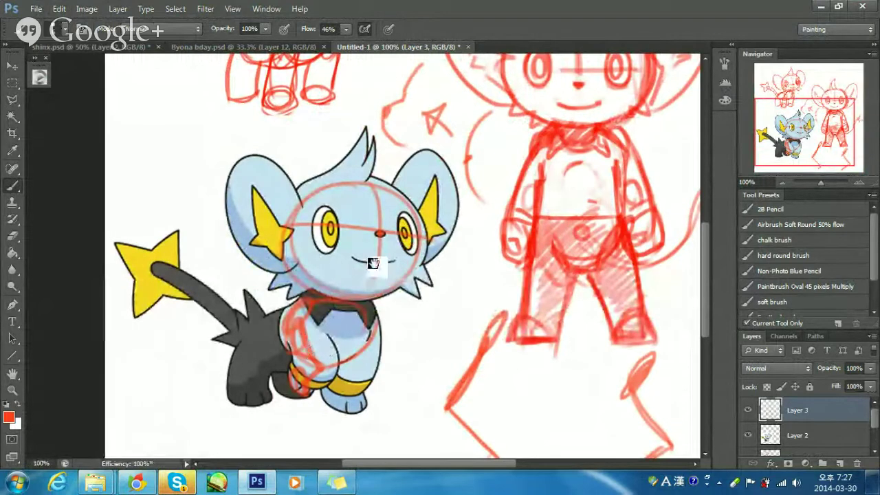
pyautogui.moveTo(373, 263); pyautogui.dragTo(333, 311)
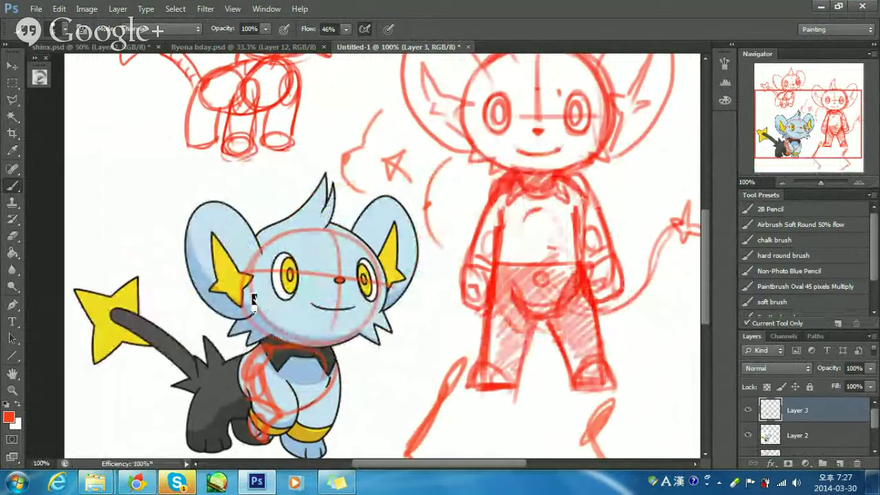
pyautogui.moveTo(345, 210); pyautogui.dragTo(360, 276)
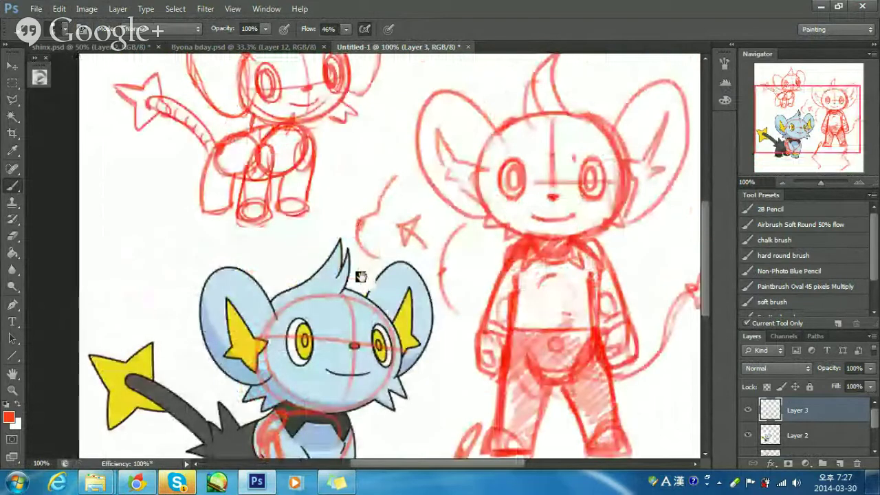
pyautogui.moveTo(361, 276); pyautogui.dragTo(341, 239)
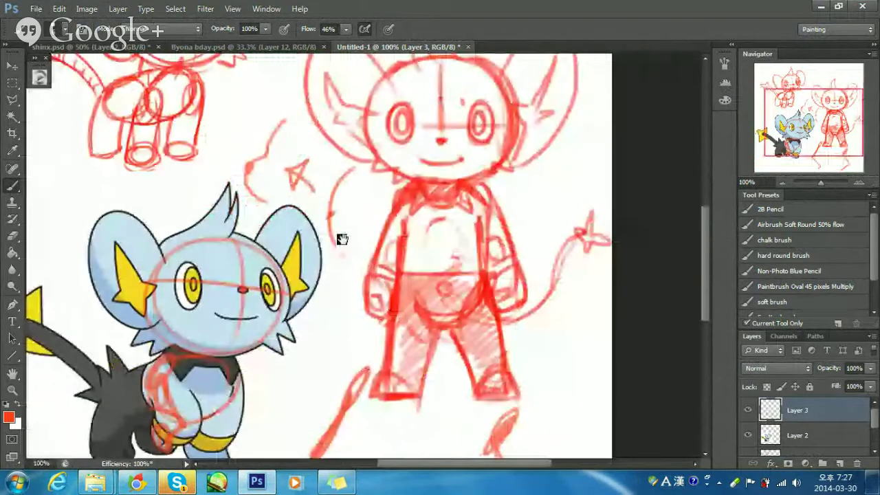
pyautogui.moveTo(324, 170); pyautogui.dragTo(367, 233)
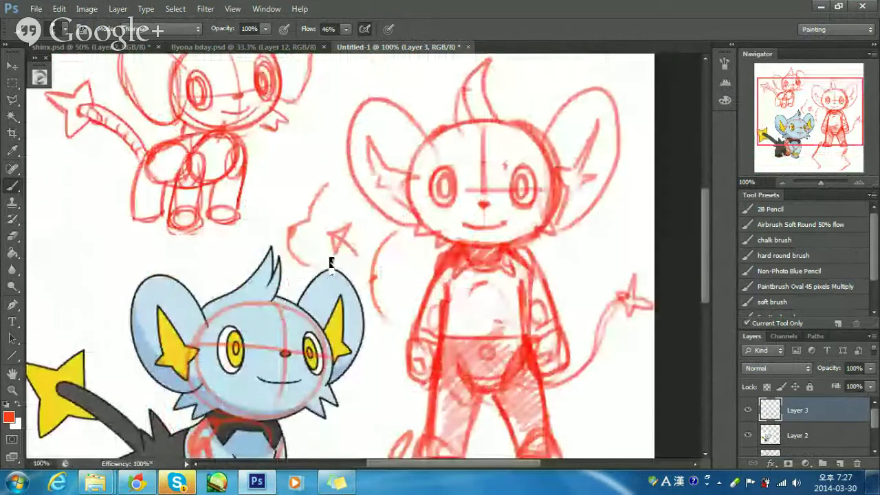
pyautogui.moveTo(279, 301)
pyautogui.mouseDown()
pyautogui.moveTo(384, 247)
pyautogui.moveTo(385, 275)
pyautogui.mouseUp()
# Try sketching curved strokes on the Shinx's chin below the mouth, then undo the last stroke.
pyautogui.moveTo(443, 244)
pyautogui.mouseDown()
pyautogui.moveTo(409, 227)
pyautogui.moveTo(430, 249)
pyautogui.mouseUp()
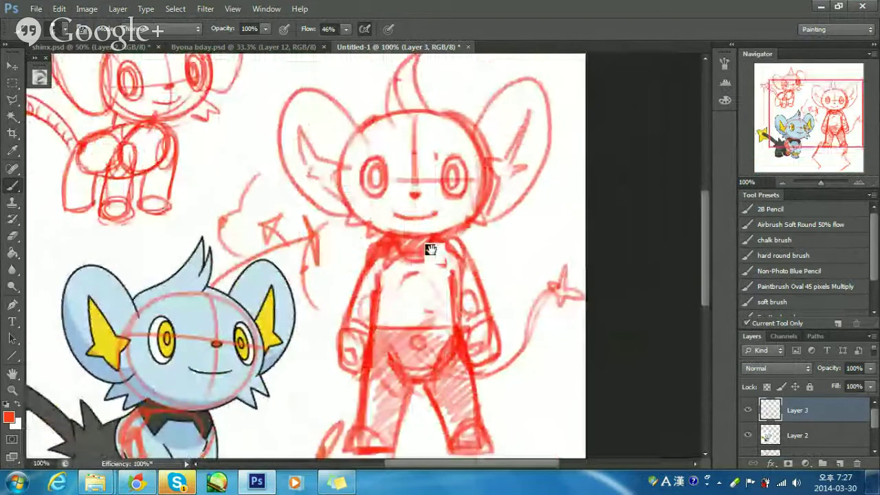
pyautogui.moveTo(431, 249); pyautogui.dragTo(478, 174)
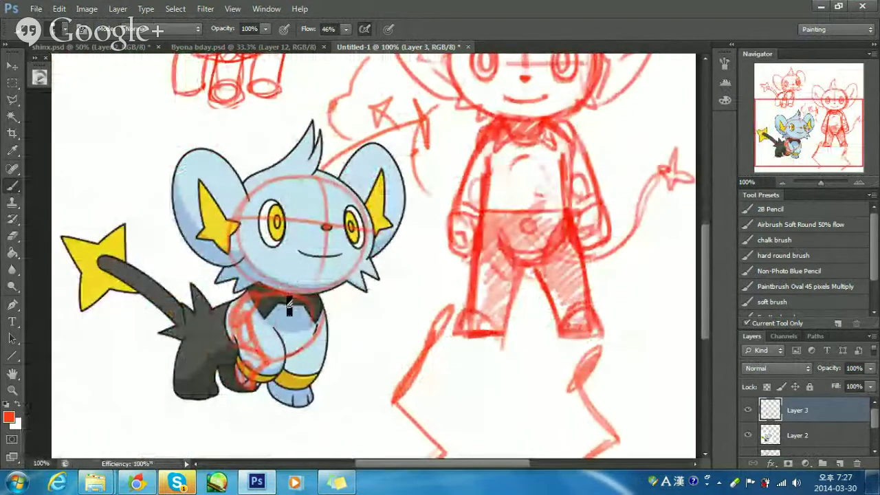
pyautogui.moveTo(289, 306)
pyautogui.mouseDown()
pyautogui.moveTo(265, 272)
pyautogui.moveTo(297, 287)
pyautogui.mouseUp()
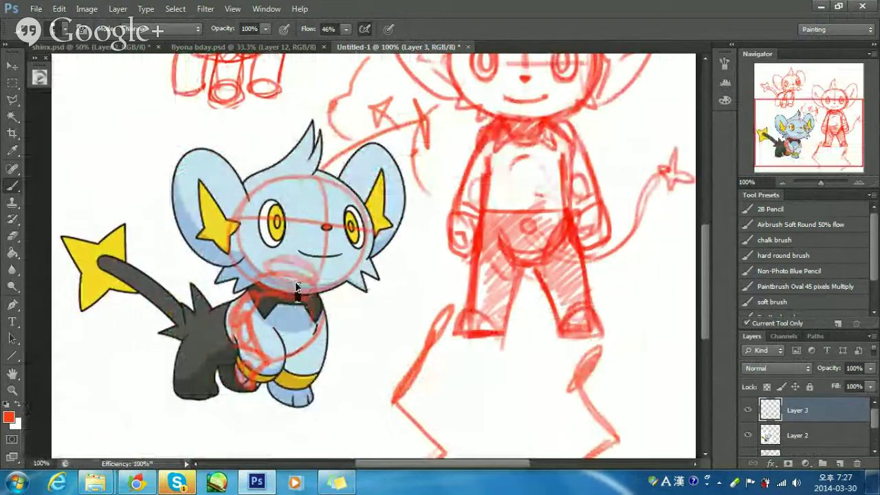
pyautogui.hotkey('ctrl', 'z')
# Examine the feline front-view and profile drawings in the browser's anatomy reference.
pyautogui.moveTo(443, 192); pyautogui.dragTo(374, 275)
pyautogui.click(149, 483)
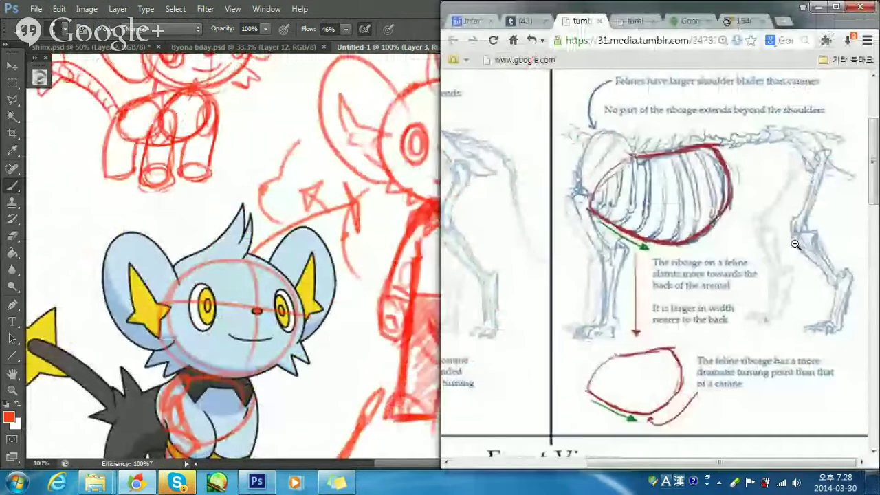
pyautogui.scroll(-4, 796, 244)
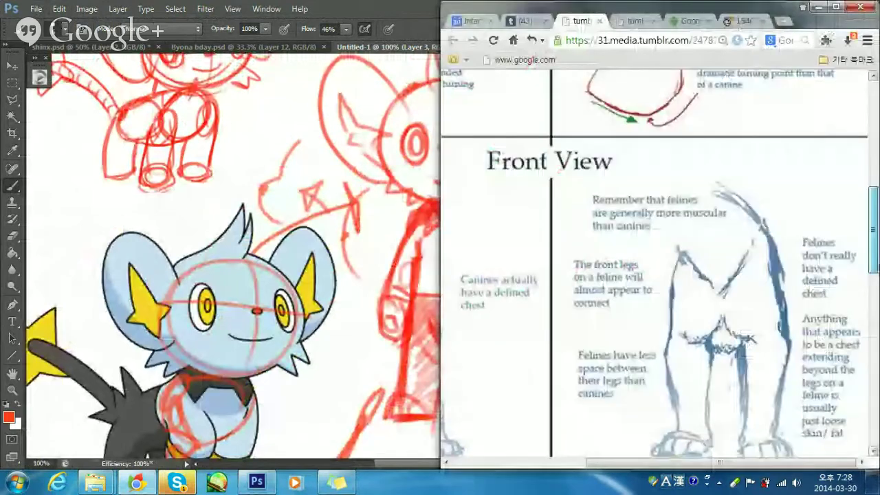
pyautogui.scroll(-4, 794, 253)
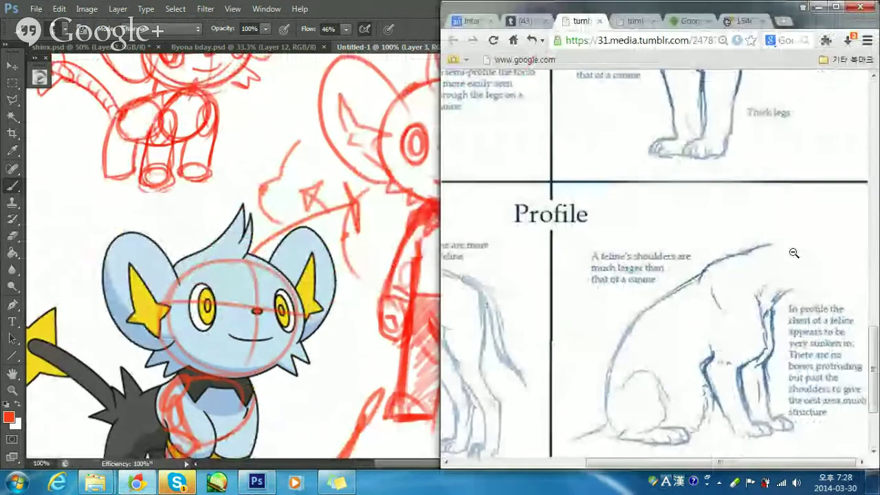
# Switch back to Photoshop and hide the Shinx picture on Layer 2 and the red character sketches, keeping Layer 3 visible.
pyautogui.moveTo(417, 196); pyautogui.dragTo(394, 230)
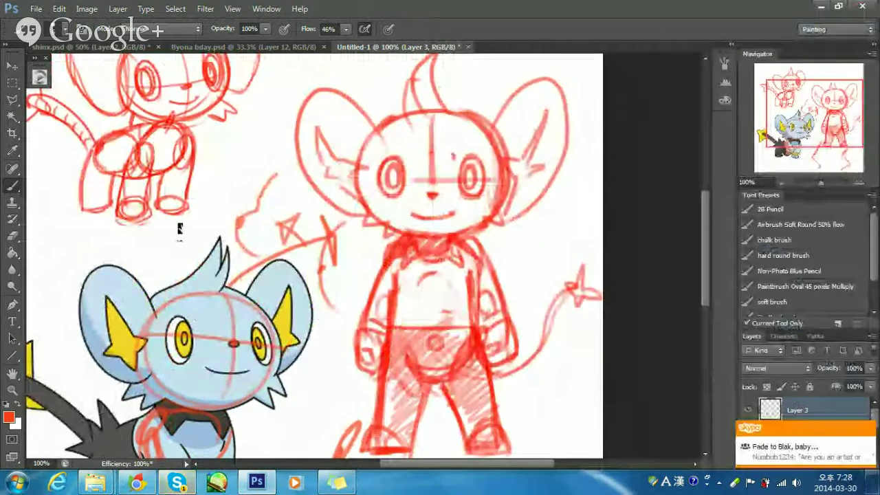
pyautogui.moveTo(251, 137)
pyautogui.mouseDown()
pyautogui.moveTo(342, 200)
pyautogui.moveTo(325, 198)
pyautogui.moveTo(321, 163)
pyautogui.moveTo(240, 393)
pyautogui.mouseUp()
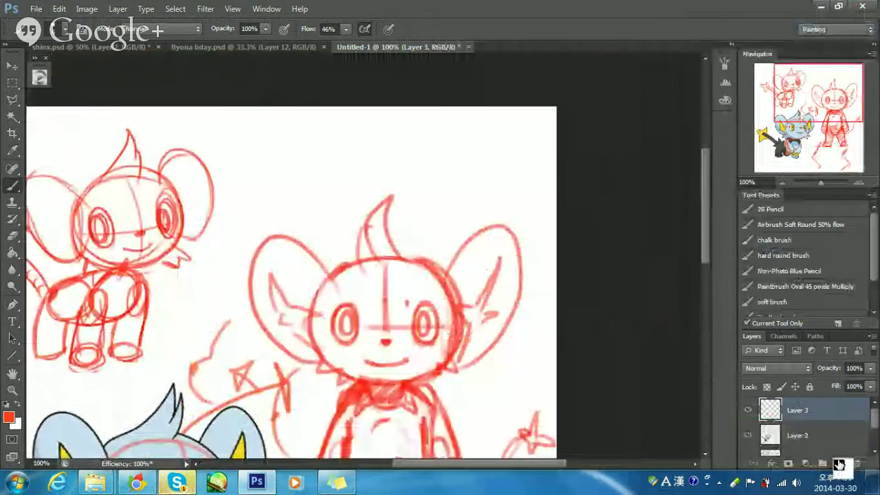
pyautogui.click(747, 435)
pyautogui.moveTo(874, 417)
pyautogui.mouseDown()
pyautogui.moveTo(874, 443)
pyautogui.moveTo(875, 416)
pyautogui.mouseUp()
pyautogui.click(748, 437)
pyautogui.click(750, 412)
pyautogui.click(749, 411)
# Delete all the red sketches on Layer 3 and clear the selection, leaving a blank drawing area.
pyautogui.moveTo(458, 368)
pyautogui.mouseDown()
pyautogui.moveTo(485, 320)
pyautogui.moveTo(512, 314)
pyautogui.mouseUp()
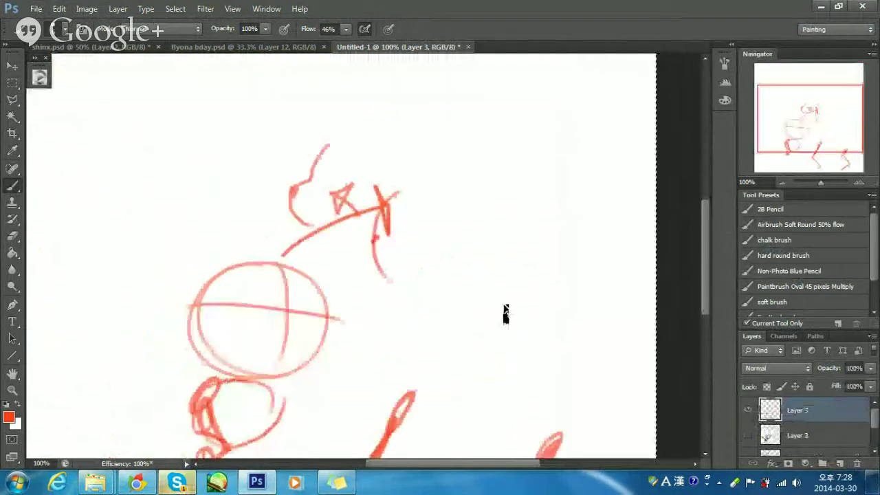
pyautogui.press('Delete')
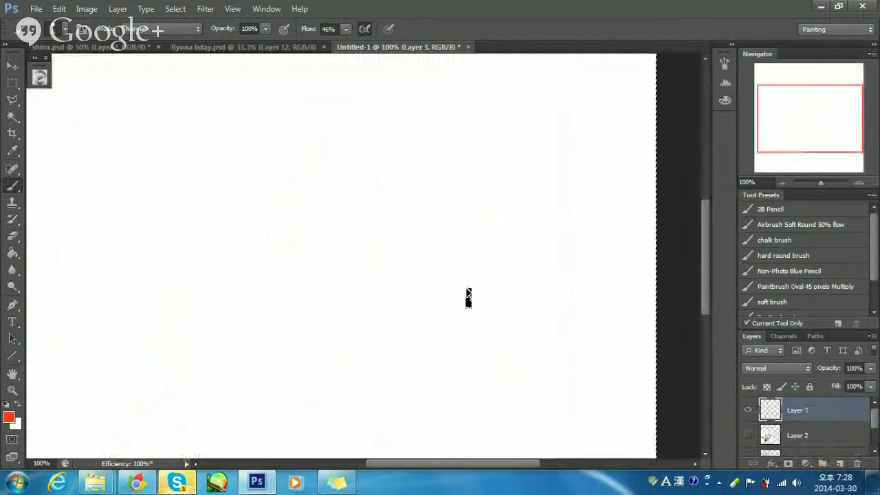
pyautogui.moveTo(349, 263); pyautogui.dragTo(392, 263)
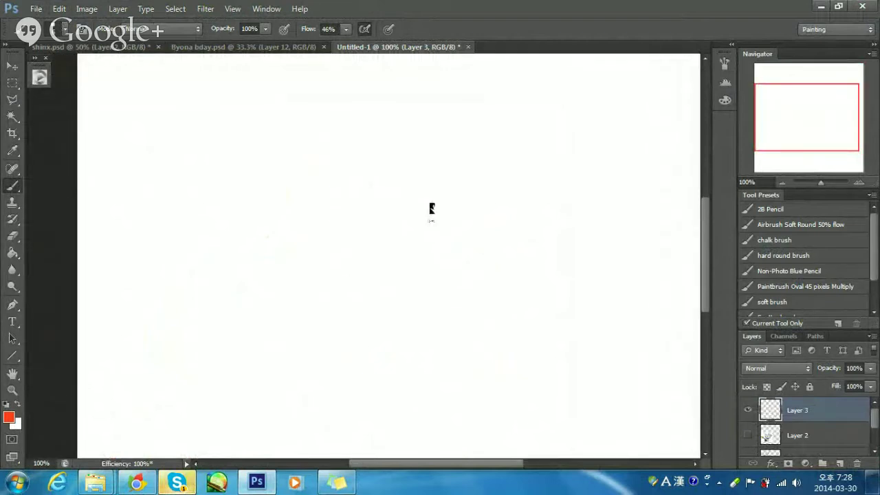
pyautogui.moveTo(349, 154)
pyautogui.mouseDown()
pyautogui.moveTo(305, 234)
pyautogui.moveTo(335, 169)
pyautogui.moveTo(459, 168)
pyautogui.moveTo(469, 160)
pyautogui.mouseUp()
pyautogui.hotkey('ctrl', 'z')
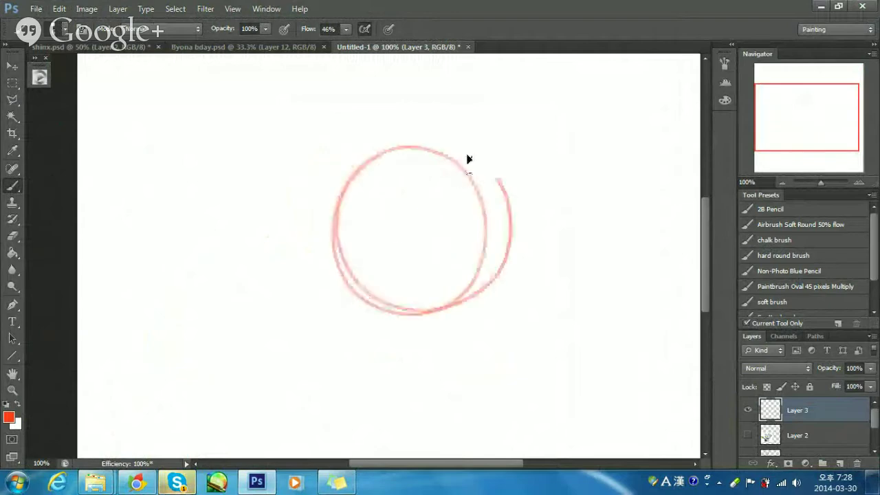
pyautogui.hotkey('ctrl', 'z')
pyautogui.moveTo(388, 157); pyautogui.dragTo(429, 315)
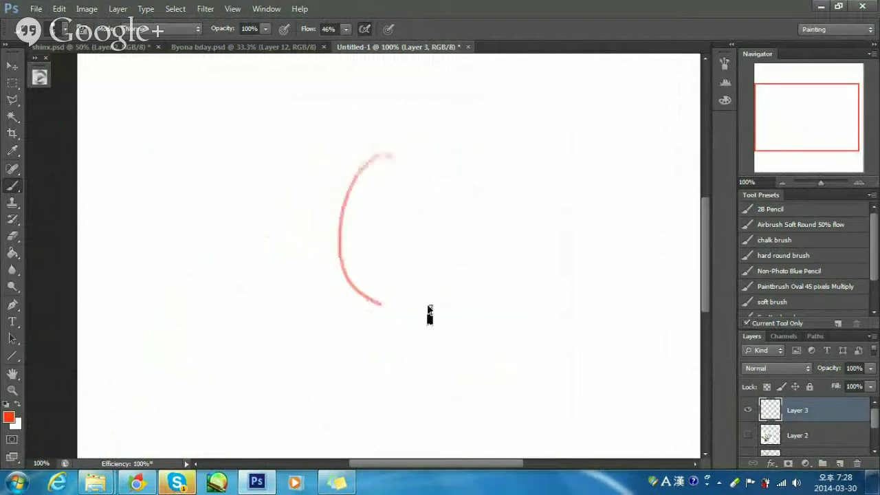
pyautogui.hotkey('ctrl', 'z')
# Sketch a round head circle on Layer 3 with horizontal and vertical guidelines crossing through the face.
pyautogui.moveTo(412, 145)
pyautogui.mouseDown()
pyautogui.moveTo(448, 324)
pyautogui.moveTo(491, 193)
pyautogui.moveTo(462, 306)
pyautogui.moveTo(319, 222)
pyautogui.moveTo(417, 131)
pyautogui.moveTo(356, 229)
pyautogui.moveTo(508, 237)
pyautogui.mouseUp()
pyautogui.hotkey('ctrl', 'z')
pyautogui.moveTo(389, 134); pyautogui.dragTo(393, 339)
pyautogui.hotkey('ctrl', 'z')
pyautogui.moveTo(412, 135); pyautogui.dragTo(410, 342)
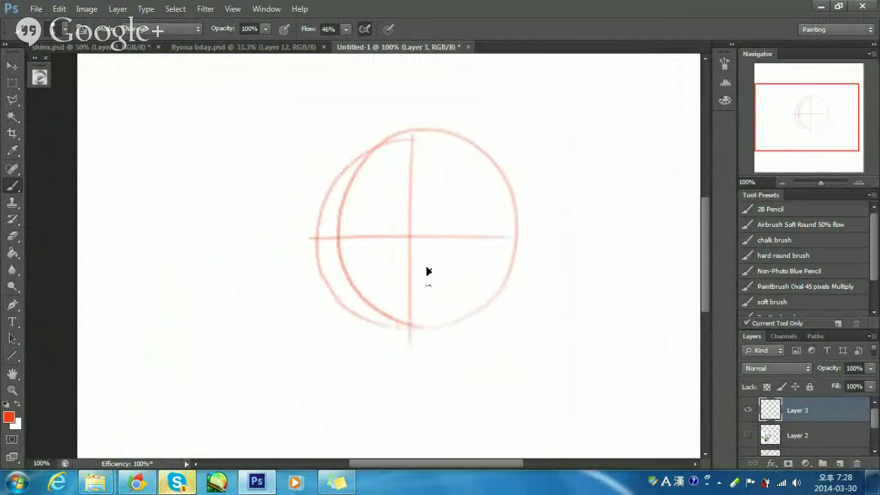
# Mark the head's height in three equal sections with four short horizontal ticks beside the circle.
pyautogui.moveTo(526, 144); pyautogui.dragTo(559, 140)
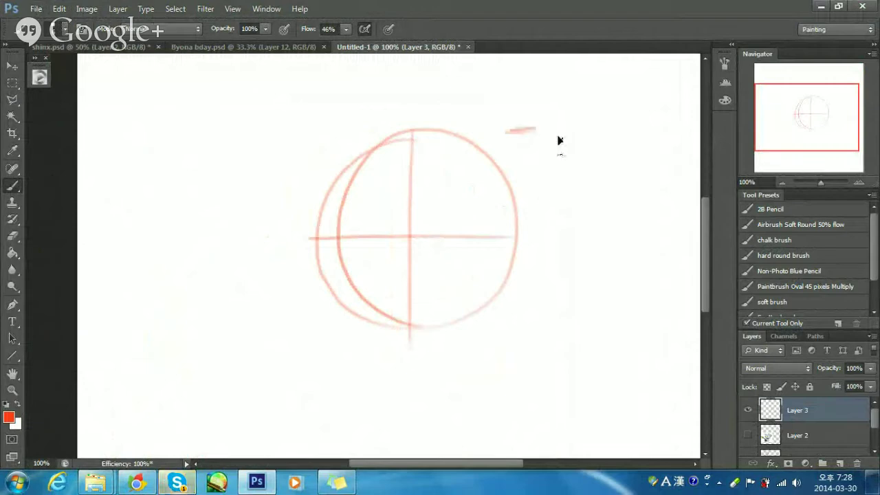
pyautogui.moveTo(519, 199); pyautogui.dragTo(547, 197)
pyautogui.moveTo(520, 260); pyautogui.dragTo(548, 262)
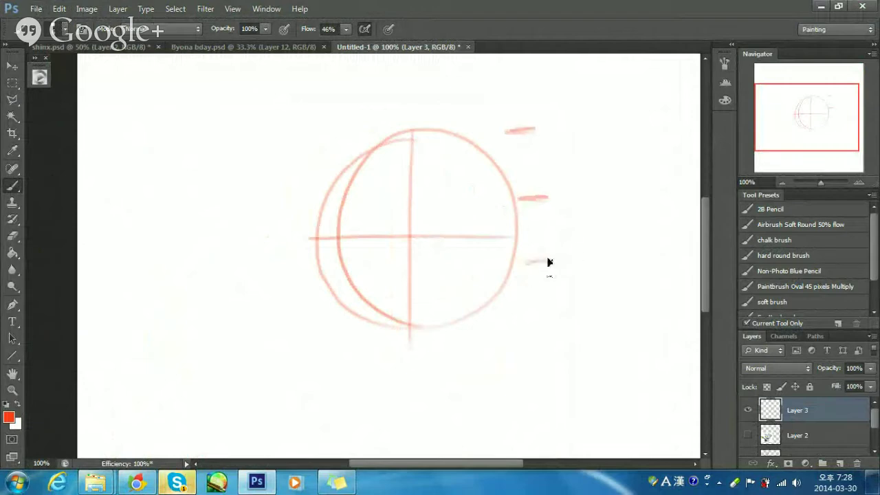
pyautogui.moveTo(508, 325); pyautogui.dragTo(535, 324)
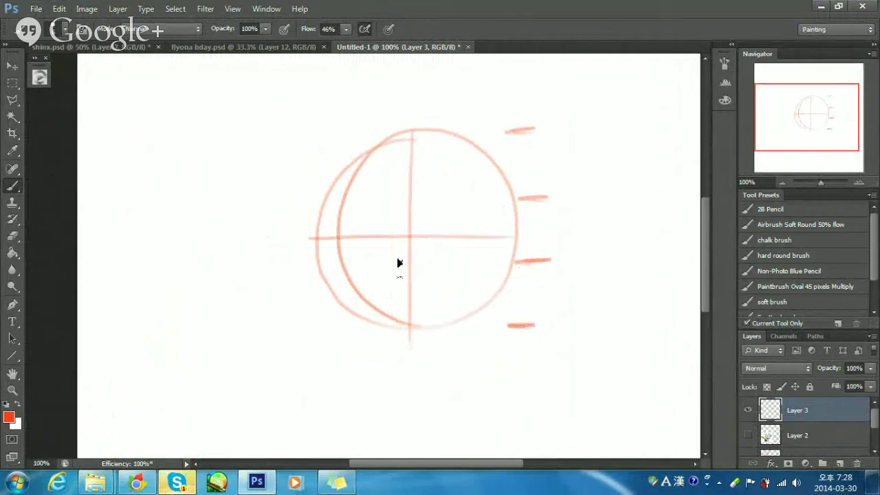
# Sketch a small triangular nose on the vertical guide and two slit-pupil eyes along the horizontal guide.
pyautogui.moveTo(387, 253)
pyautogui.mouseDown()
pyautogui.moveTo(388, 262)
pyautogui.moveTo(409, 256)
pyautogui.moveTo(386, 253)
pyautogui.mouseUp()
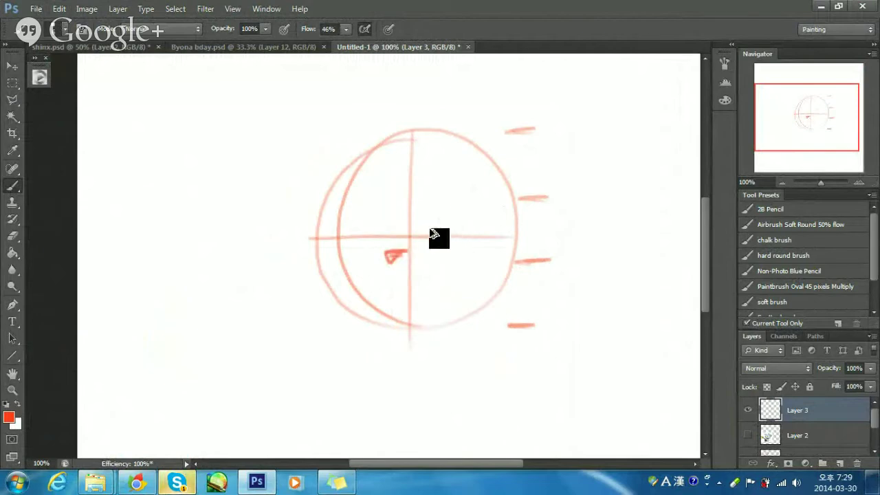
pyautogui.hotkey('ctrl', 'z')
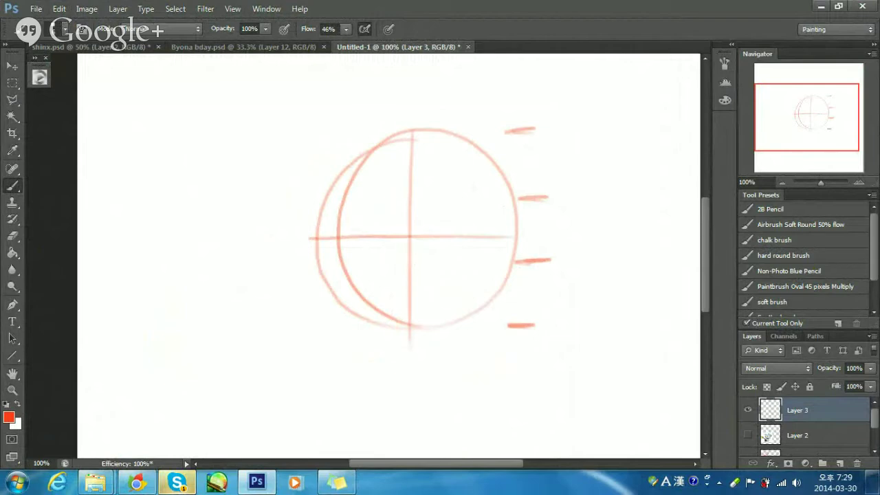
pyautogui.moveTo(415, 251)
pyautogui.mouseDown()
pyautogui.moveTo(433, 236)
pyautogui.moveTo(472, 230)
pyautogui.moveTo(446, 225)
pyautogui.moveTo(471, 233)
pyautogui.moveTo(440, 230)
pyautogui.moveTo(469, 227)
pyautogui.moveTo(453, 223)
pyautogui.moveTo(479, 233)
pyautogui.moveTo(451, 240)
pyautogui.mouseUp()
pyautogui.hotkey('ctrl', 'z')
pyautogui.hotkey('ctrl', 'z')
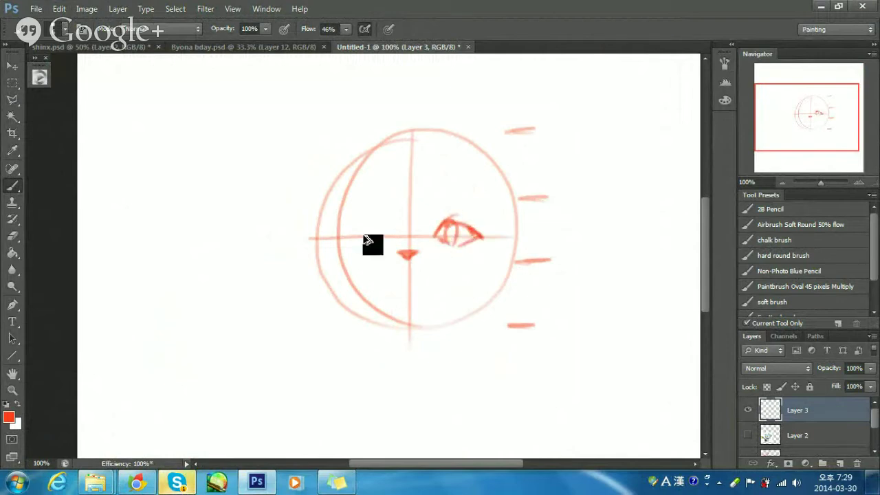
pyautogui.moveTo(358, 242)
pyautogui.mouseDown()
pyautogui.moveTo(382, 227)
pyautogui.moveTo(393, 239)
pyautogui.moveTo(378, 248)
pyautogui.moveTo(393, 238)
pyautogui.moveTo(382, 245)
pyautogui.mouseUp()
pyautogui.moveTo(384, 222); pyautogui.dragTo(382, 242)
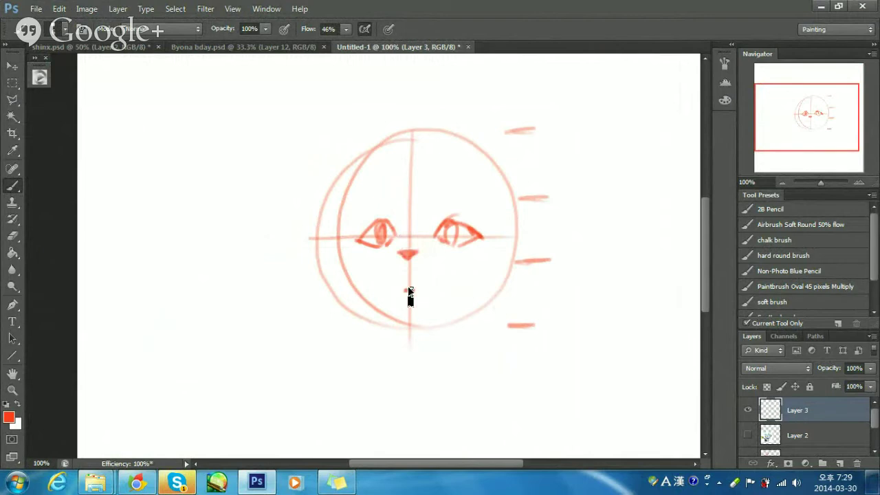
# Sketch the muzzle curve and smiling mouth around and below the nose.
pyautogui.moveTo(405, 291); pyautogui.dragTo(412, 290)
pyautogui.hotkey('ctrl', 'z')
pyautogui.click(409, 291)
pyautogui.moveTo(386, 251)
pyautogui.mouseDown()
pyautogui.moveTo(409, 295)
pyautogui.moveTo(390, 278)
pyautogui.moveTo(419, 290)
pyautogui.moveTo(380, 275)
pyautogui.moveTo(410, 268)
pyautogui.moveTo(402, 292)
pyautogui.moveTo(453, 279)
pyautogui.mouseUp()
pyautogui.moveTo(405, 289); pyautogui.dragTo(460, 276)
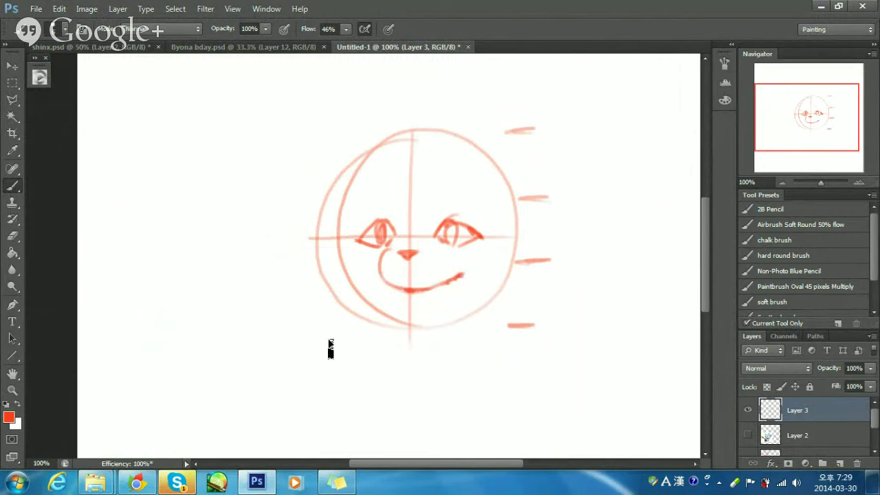
# Clear the feline face sketch and its proportion ticks from Layer 3.
pyautogui.moveTo(342, 337)
pyautogui.mouseDown()
pyautogui.moveTo(361, 287)
pyautogui.moveTo(342, 265)
pyautogui.moveTo(362, 286)
pyautogui.moveTo(417, 285)
pyautogui.mouseUp()
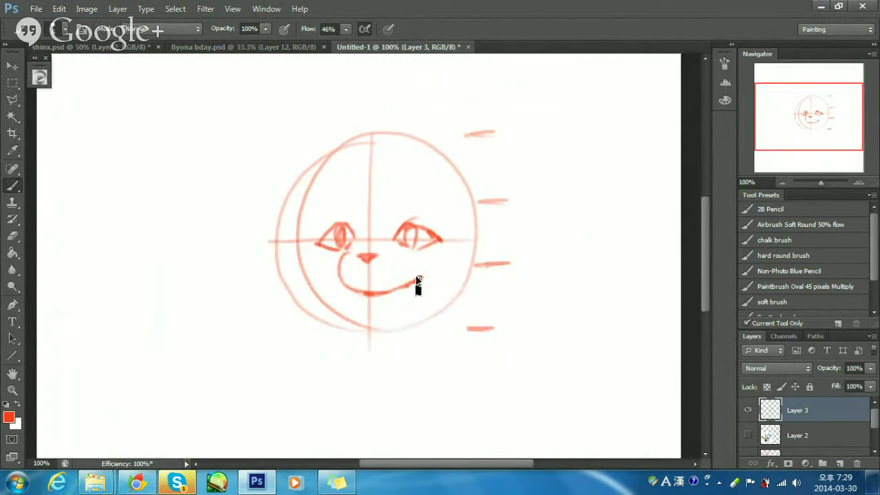
pyautogui.moveTo(418, 285)
pyautogui.mouseDown()
pyautogui.moveTo(315, 270)
pyautogui.moveTo(339, 257)
pyautogui.moveTo(332, 242)
pyautogui.moveTo(387, 269)
pyautogui.moveTo(468, 148)
pyautogui.moveTo(429, 202)
pyautogui.moveTo(369, 137)
pyautogui.moveTo(193, 248)
pyautogui.mouseUp()
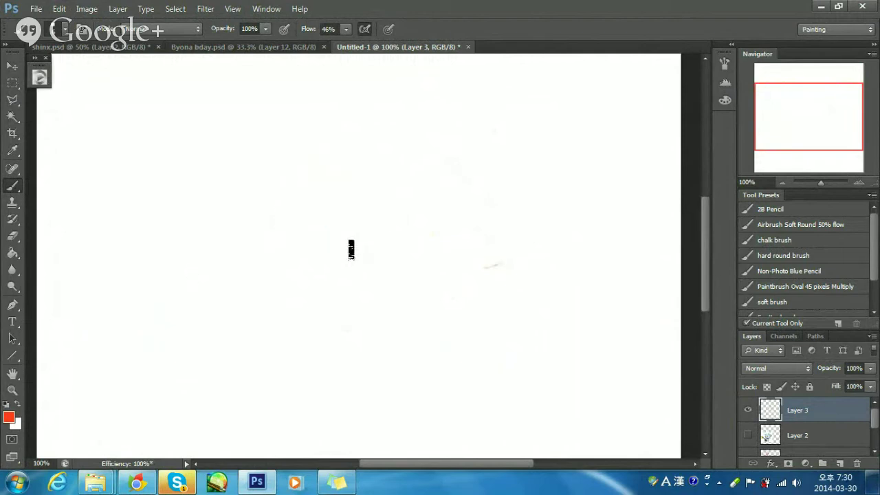
pyautogui.moveTo(350, 247); pyautogui.dragTo(327, 118)
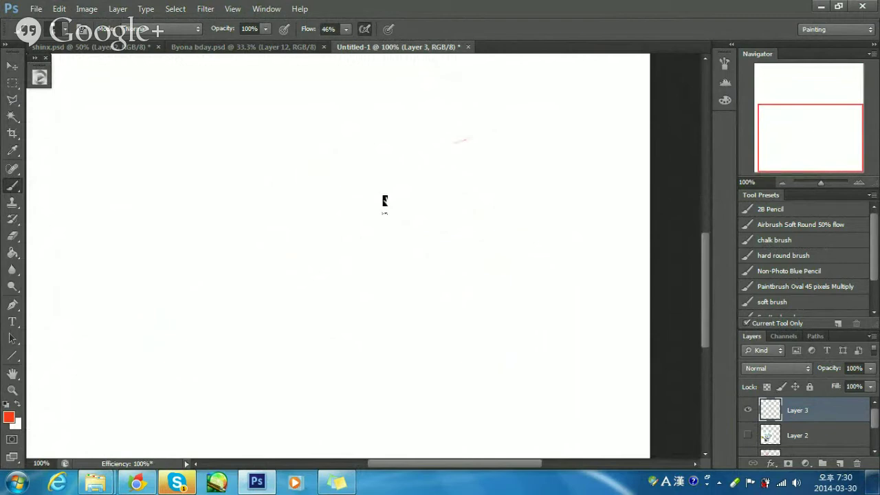
pyautogui.moveTo(297, 106)
pyautogui.mouseDown()
pyautogui.moveTo(351, 202)
pyautogui.moveTo(272, 221)
pyautogui.mouseUp()
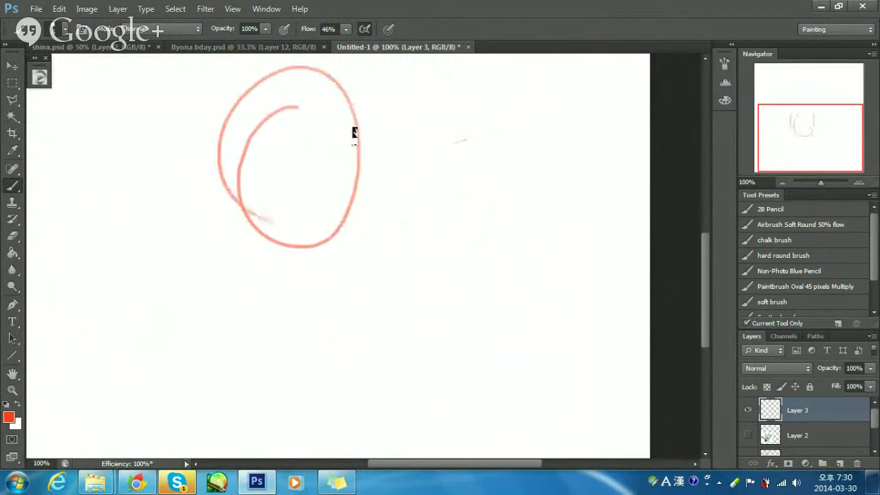
pyautogui.hotkey('ctrl', 'z')
pyautogui.moveTo(301, 136)
pyautogui.mouseDown()
pyautogui.moveTo(367, 125)
pyautogui.moveTo(257, 249)
pyautogui.moveTo(383, 155)
pyautogui.moveTo(298, 288)
pyautogui.mouseUp()
pyautogui.hotkey('ctrl', 'z')
pyautogui.hotkey('ctrl', 'z')
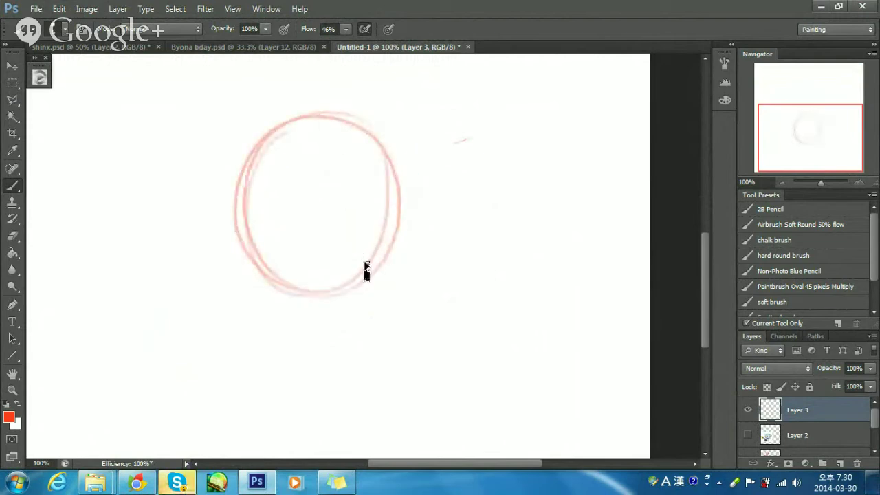
pyautogui.hotkey('ctrl', 'z')
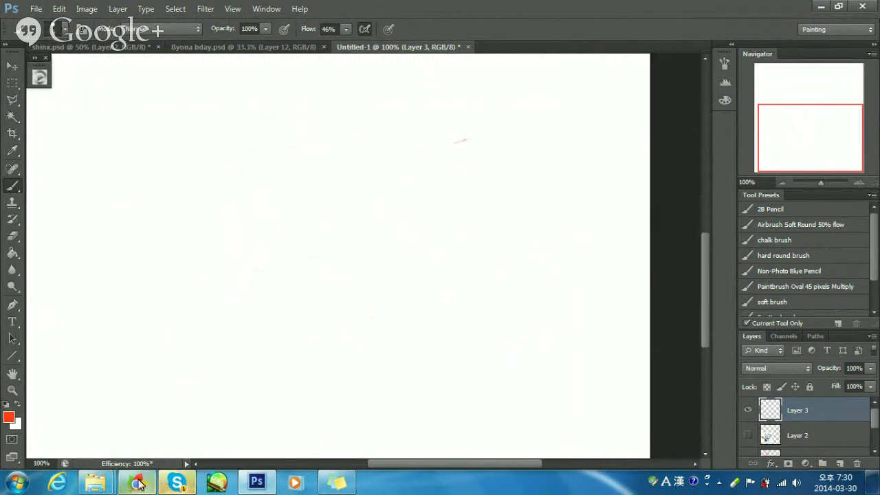
# Check the feline anatomy reference in the browser, and open sherlu trade.psd from the "sai, photoshop" folder in Photoshop.
pyautogui.click(138, 483)
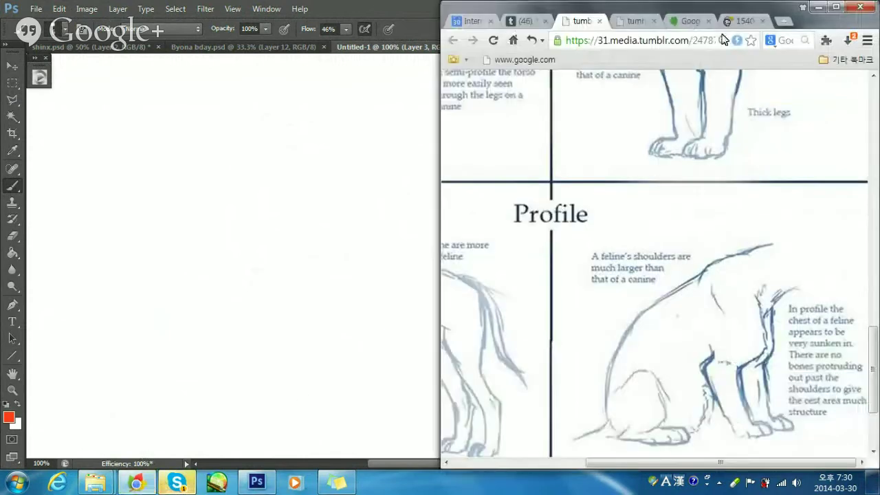
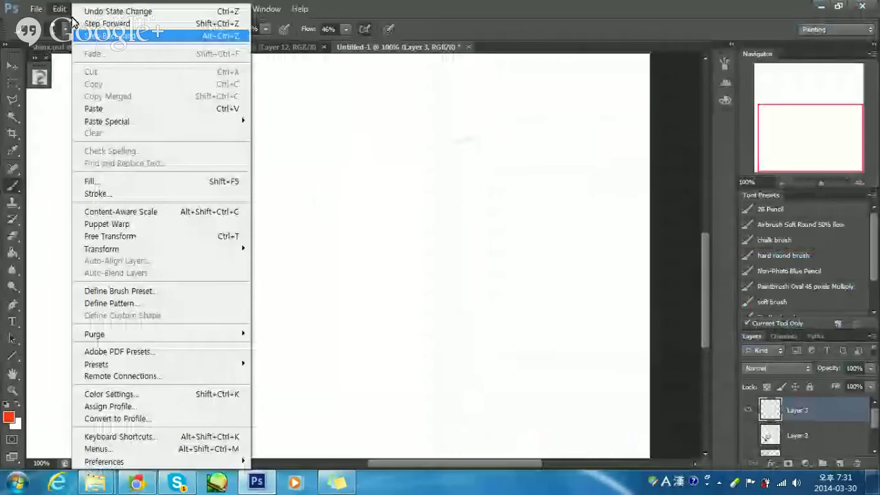
pyautogui.click(74, 23)
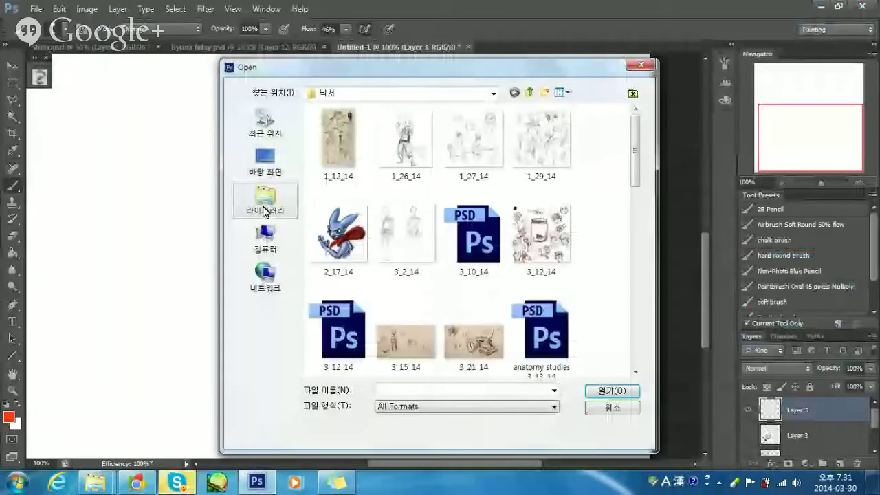
pyautogui.click(529, 92)
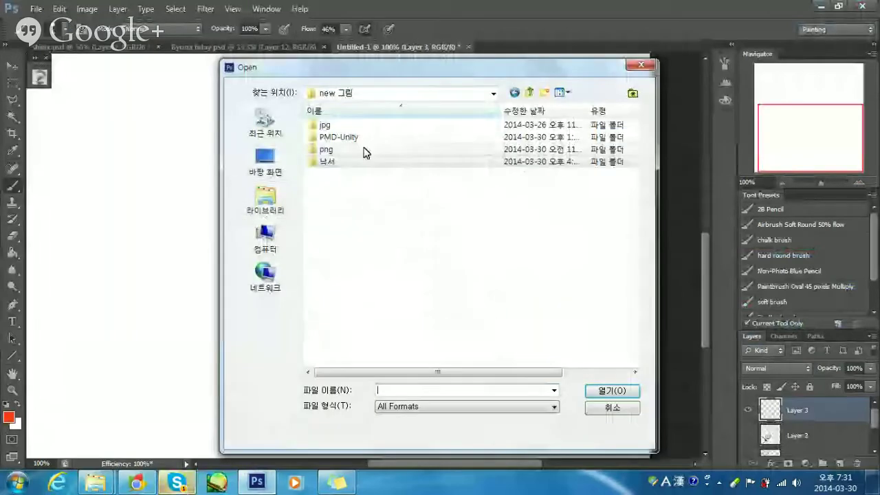
pyautogui.press('BackSpace')
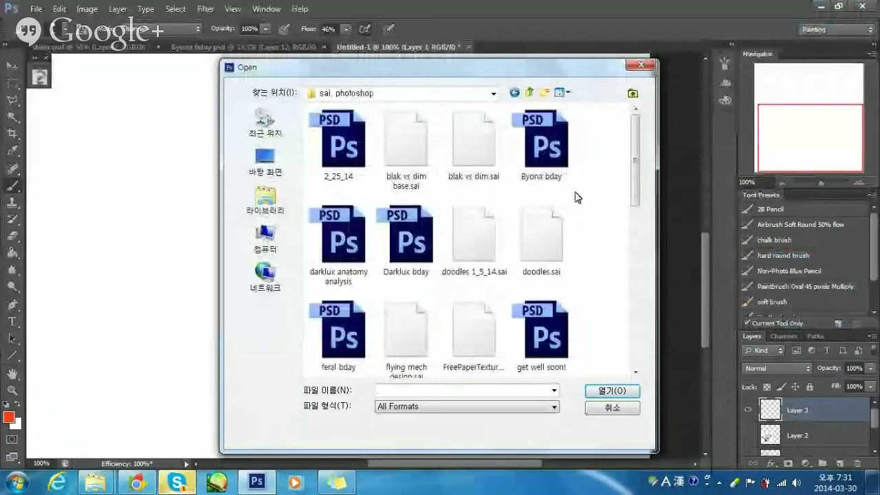
pyautogui.moveTo(635, 178); pyautogui.dragTo(627, 279)
pyautogui.click(612, 408)
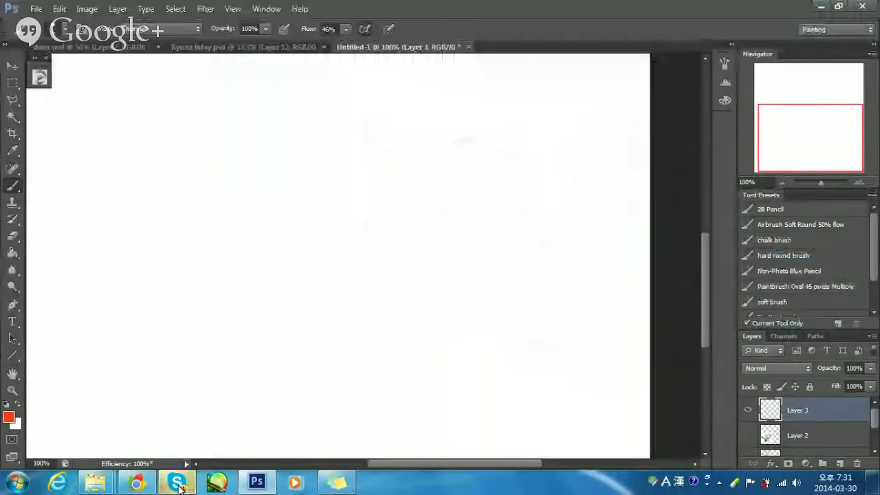
# Check the Skype conversation, return to Photoshop and examine the character's red skeletal construction from head to feet.
pyautogui.click(177, 485)
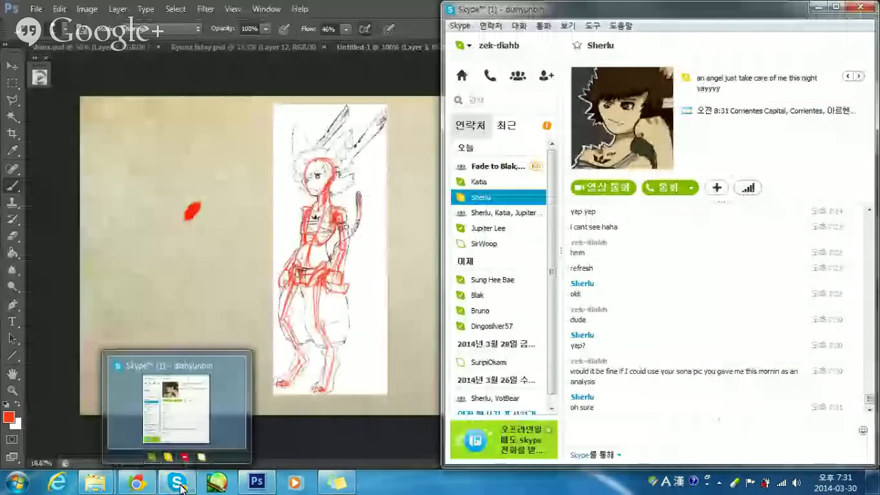
pyautogui.click(179, 485)
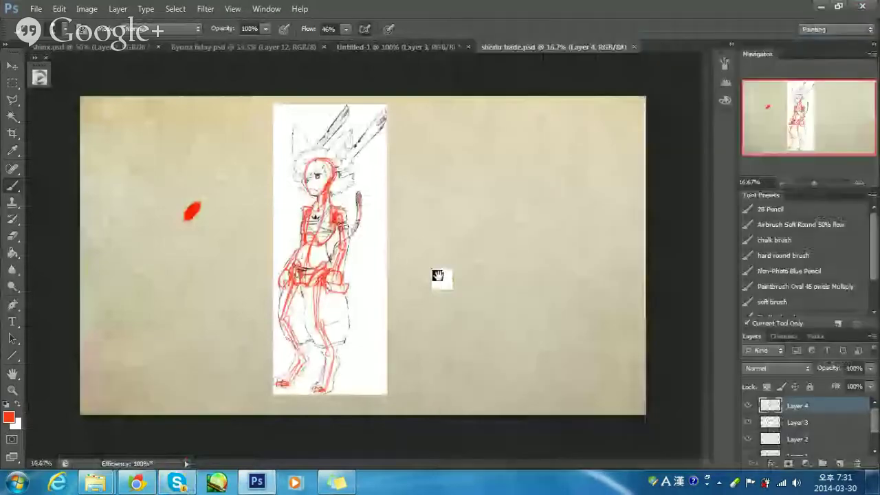
pyautogui.hotkey('ctrl', '+')
pyautogui.hotkey('ctrl', '+')
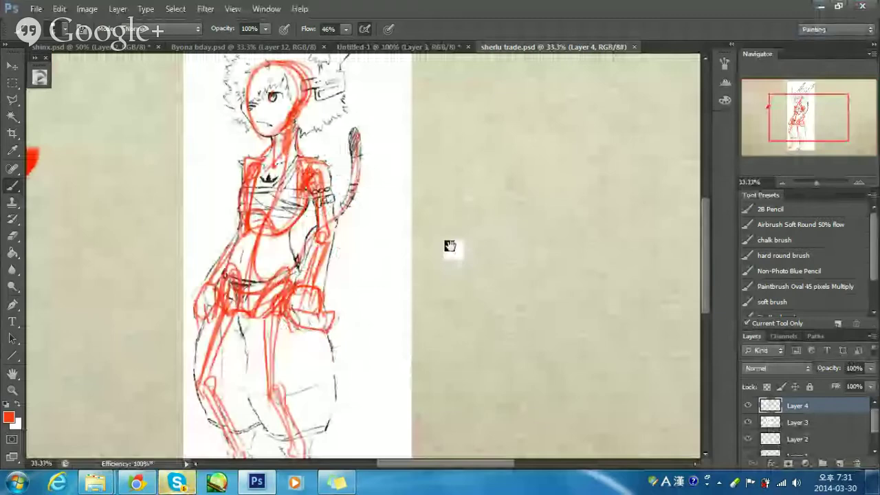
pyautogui.hotkey('ctrl', '+')
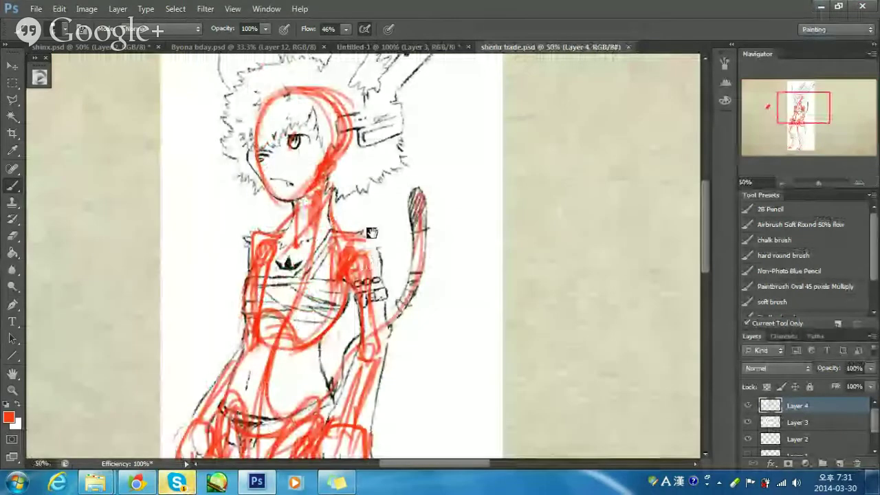
pyautogui.hotkey('ctrl', '-')
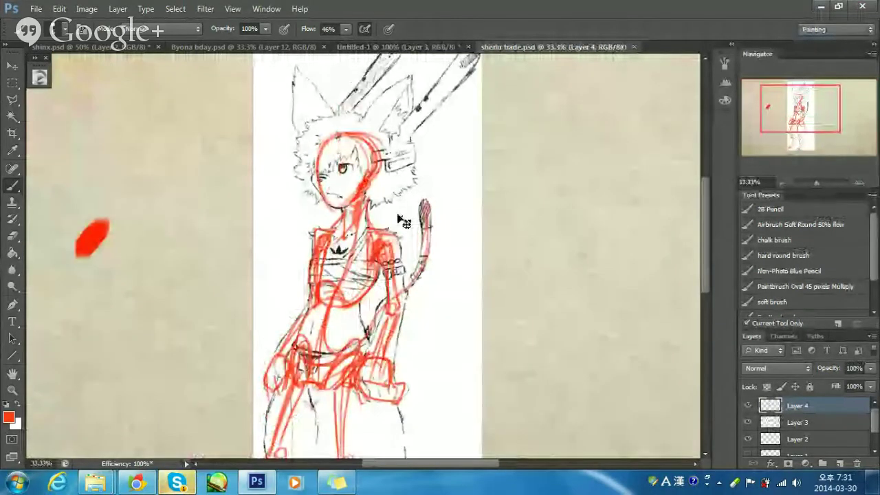
pyautogui.moveTo(403, 221); pyautogui.dragTo(399, 240)
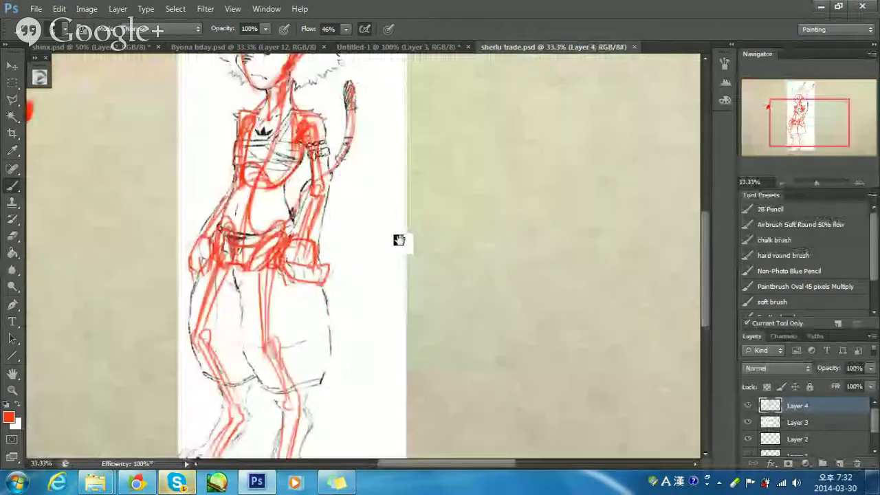
pyautogui.hotkey('ctrl', '-')
pyautogui.moveTo(437, 197); pyautogui.dragTo(415, 209)
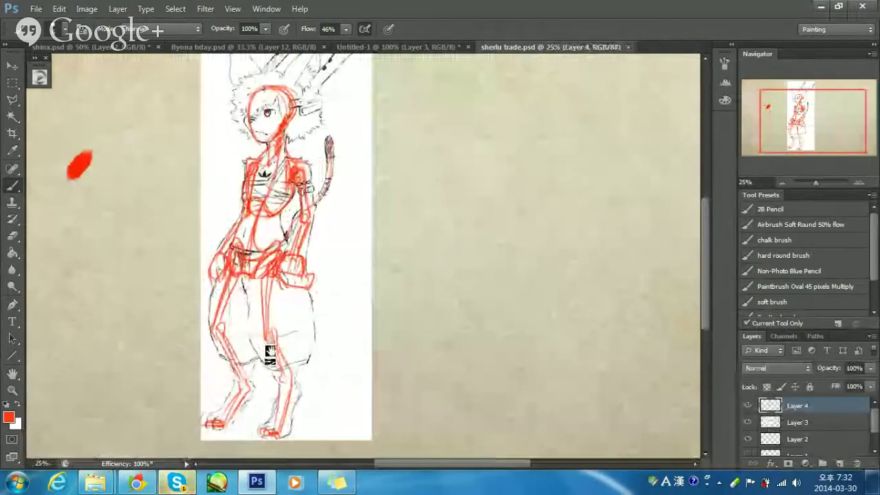
# Sketch a straight vertical limb line with joint dots beside the character, and mark its two segments with ticks and a parallel measuring line.
pyautogui.moveTo(449, 347); pyautogui.dragTo(469, 385)
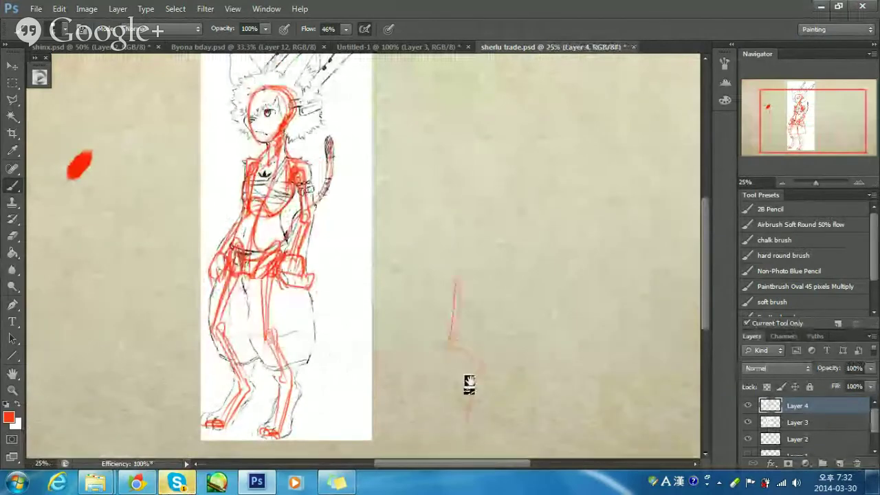
pyautogui.hotkey('ctrl', 'z')
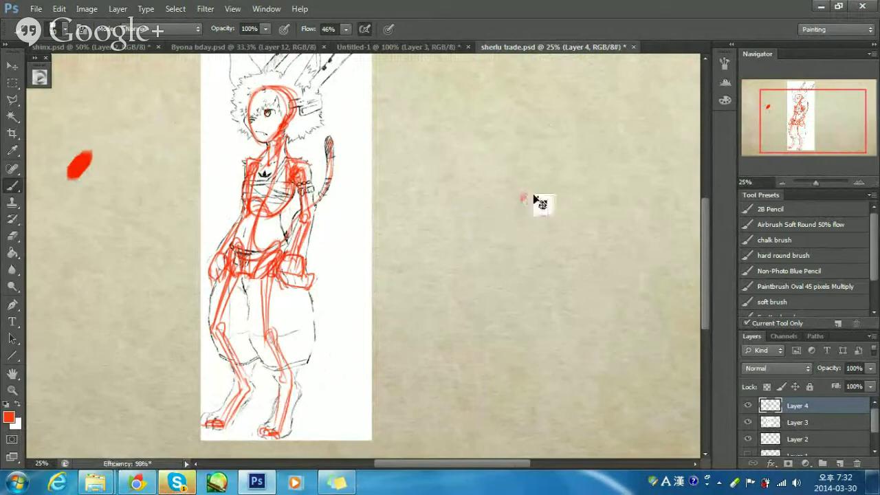
pyautogui.moveTo(510, 146); pyautogui.dragTo(519, 316)
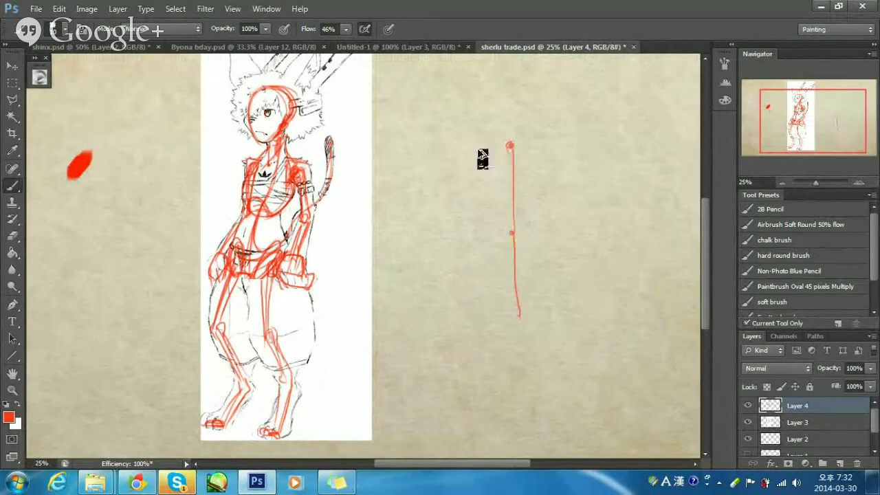
pyautogui.moveTo(482, 145); pyautogui.dragTo(493, 145)
pyautogui.moveTo(486, 236); pyautogui.dragTo(492, 235)
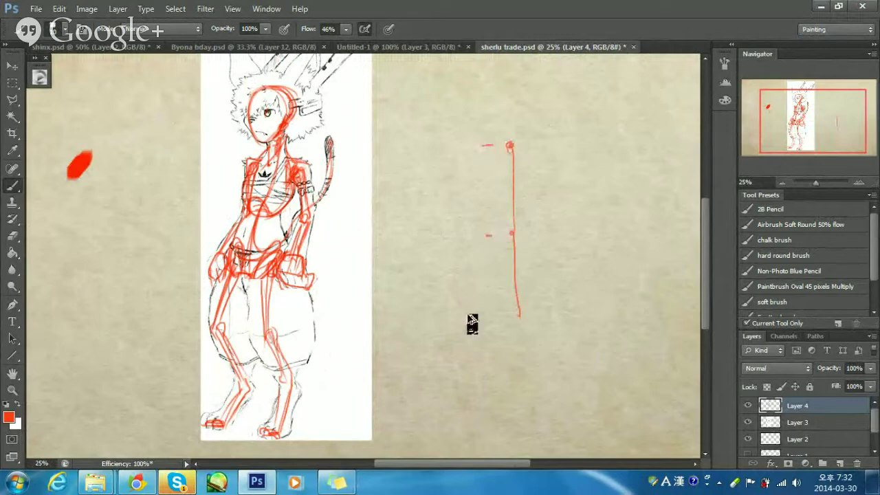
pyautogui.moveTo(481, 317); pyautogui.dragTo(496, 315)
pyautogui.moveTo(487, 146); pyautogui.dragTo(488, 316)
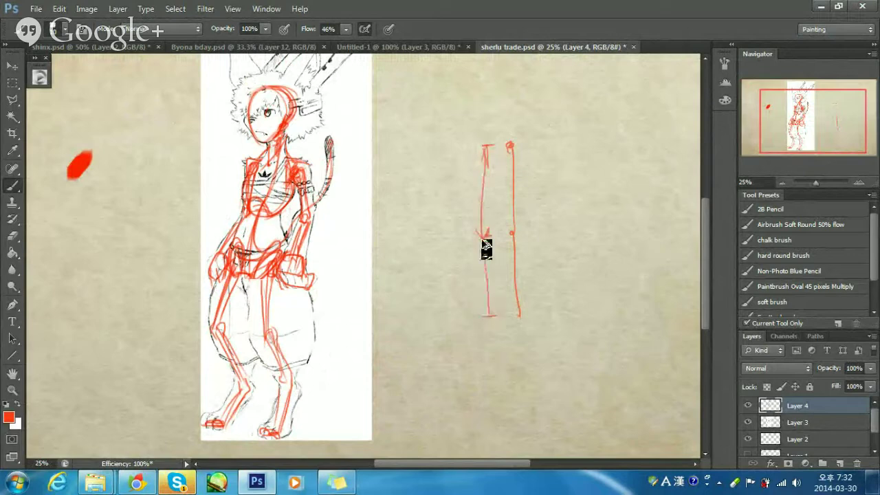
# Add arrowheads to the lower half of the measuring line, and sketch a boxy hand with fingers at the end of the limb.
pyautogui.moveTo(486, 241)
pyautogui.mouseDown()
pyautogui.moveTo(479, 250)
pyautogui.moveTo(493, 251)
pyautogui.mouseUp()
pyautogui.moveTo(486, 243)
pyautogui.mouseDown()
pyautogui.moveTo(489, 315)
pyautogui.moveTo(481, 314)
pyautogui.moveTo(535, 313)
pyautogui.moveTo(537, 340)
pyautogui.moveTo(517, 348)
pyautogui.mouseUp()
pyautogui.moveTo(517, 350)
pyautogui.mouseDown()
pyautogui.moveTo(507, 324)
pyautogui.moveTo(502, 338)
pyautogui.moveTo(505, 329)
pyautogui.moveTo(500, 356)
pyautogui.moveTo(513, 341)
pyautogui.moveTo(518, 358)
pyautogui.moveTo(519, 349)
pyautogui.moveTo(521, 382)
pyautogui.mouseUp()
pyautogui.moveTo(523, 349); pyautogui.dragTo(523, 381)
pyautogui.moveTo(532, 348)
pyautogui.mouseDown()
pyautogui.moveTo(533, 382)
pyautogui.moveTo(541, 375)
pyautogui.mouseUp()
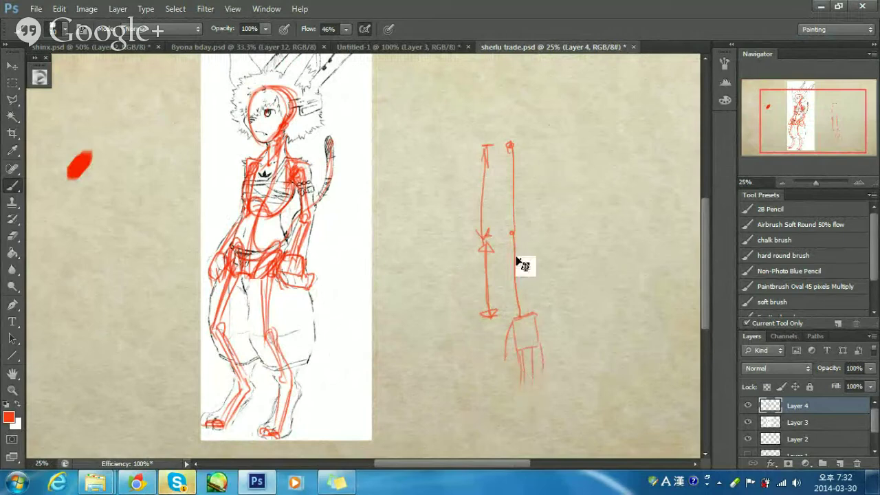
# Undo the hand, the limb line and all its measuring marks beside the character.
pyautogui.hotkey('ctrl', 'alt', 'z')
pyautogui.hotkey('ctrl', 'alt', 'z')
pyautogui.hotkey('ctrl', 'alt', 'z')
pyautogui.hotkey('ctrl', 'alt', 'z')
pyautogui.hotkey('ctrl', 'alt', 'z')
pyautogui.hotkey('ctrl', 'alt', 'z')
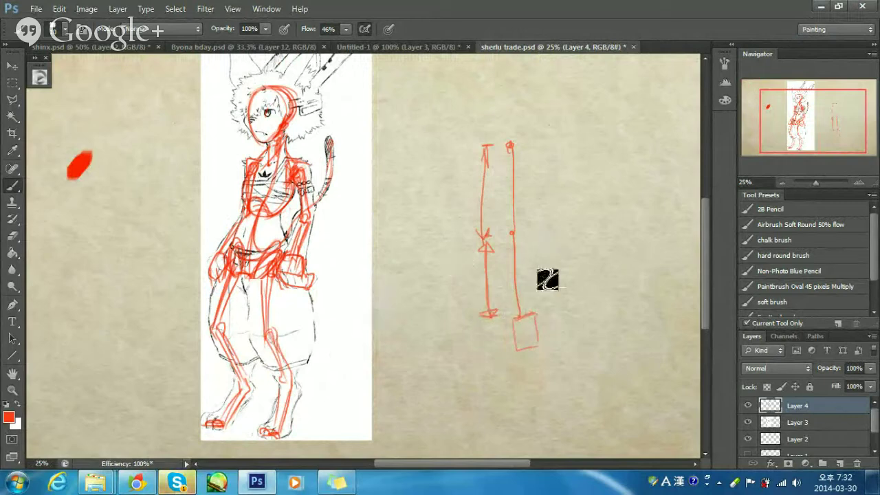
pyautogui.hotkey('ctrl', 'alt', 'z')
pyautogui.hotkey('ctrl', 'alt', 'z')
pyautogui.hotkey('ctrl', 'alt', 'z')
pyautogui.hotkey('ctrl', 'alt', 'z')
pyautogui.hotkey('ctrl', 'alt', 'z')
pyautogui.hotkey('ctrl', 'alt', 'z')
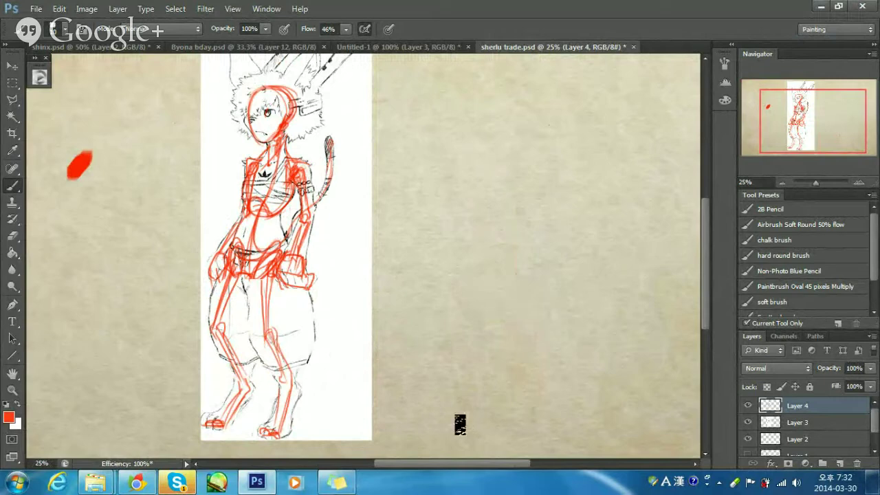
# Hide and show Layer 3 to check what it holds, and open its opacity setting.
pyautogui.click(749, 424)
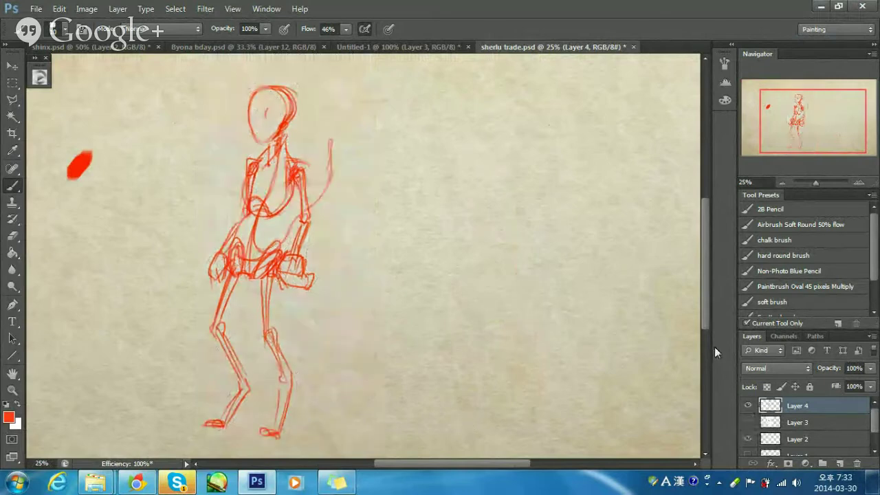
pyautogui.click(748, 422)
pyautogui.click(825, 422)
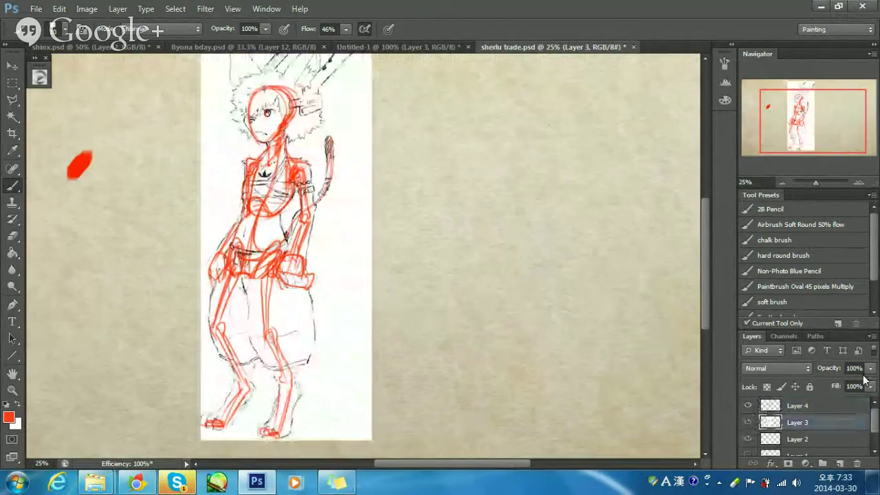
pyautogui.moveTo(869, 369)
pyautogui.mouseDown()
pyautogui.moveTo(833, 381)
pyautogui.moveTo(873, 384)
pyautogui.mouseUp()
pyautogui.click(803, 408)
pyautogui.click(825, 422)
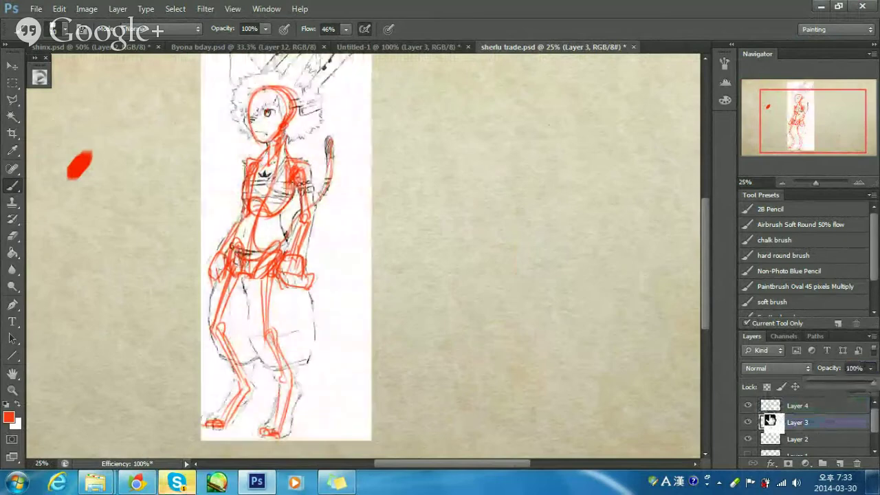
# Hide Layer 4 with the red skeletal construction and make Layer 3 the active layer.
pyautogui.click(748, 405)
pyautogui.click(768, 408)
pyautogui.hotkey('ctrl', '+')
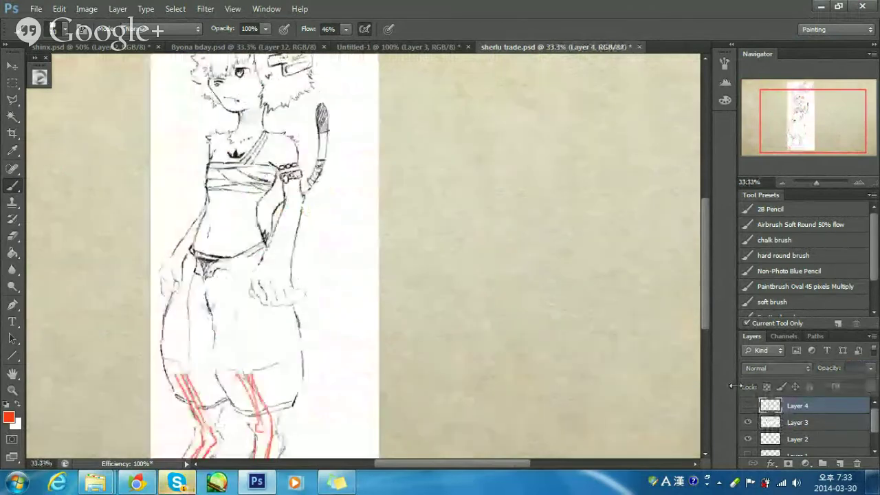
pyautogui.moveTo(402, 202)
pyautogui.mouseDown()
pyautogui.moveTo(494, 351)
pyautogui.moveTo(560, 264)
pyautogui.mouseUp()
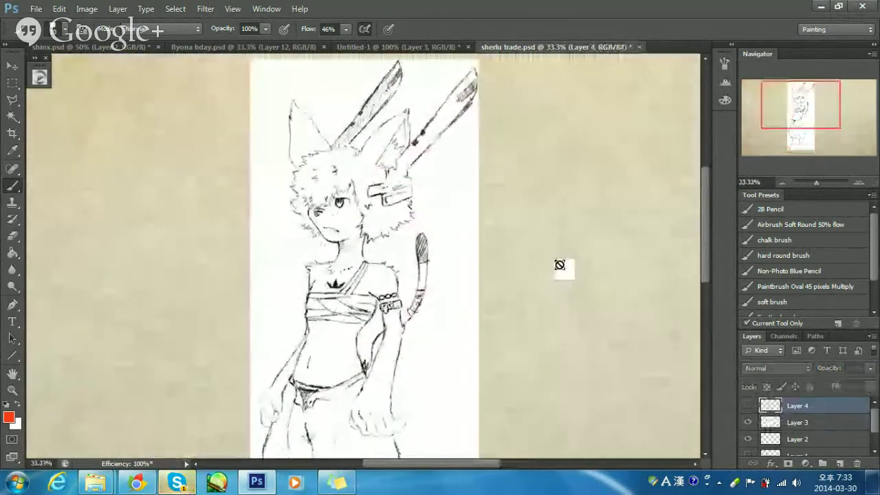
pyautogui.keyDown('ctrl'); pyautogui.click(413, 313); pyautogui.keyUp('ctrl')
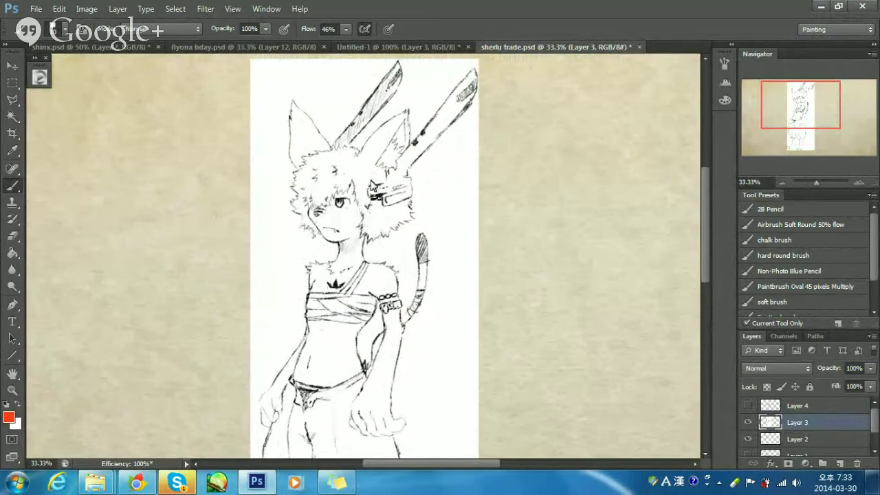
# Circle the character's nose area in red, undo it, then mark the top of the nose with a short stroke and undo that.
pyautogui.moveTo(488, 218); pyautogui.dragTo(472, 202)
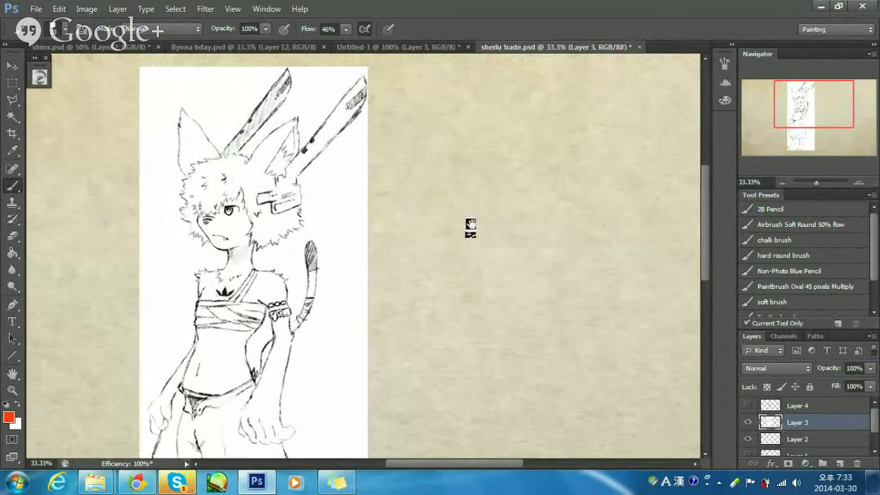
pyautogui.moveTo(486, 222); pyautogui.dragTo(477, 214)
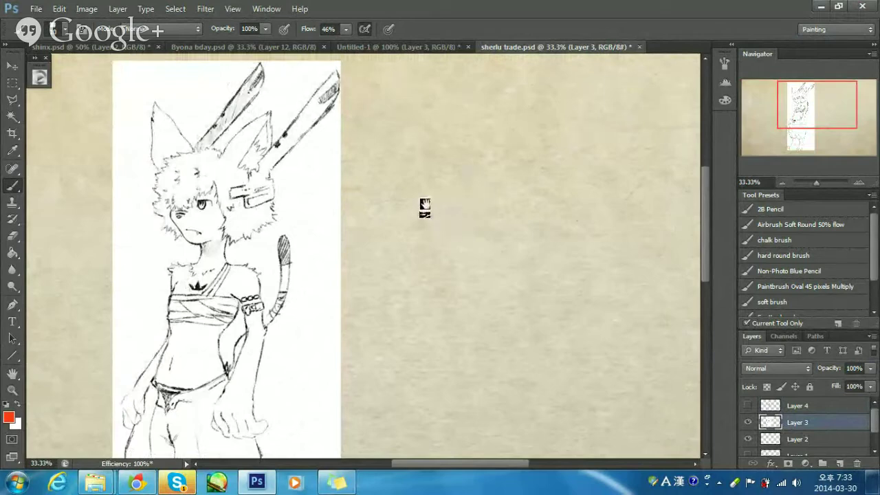
pyautogui.hotkey('ctrl', '+')
pyautogui.hotkey('ctrl', '+')
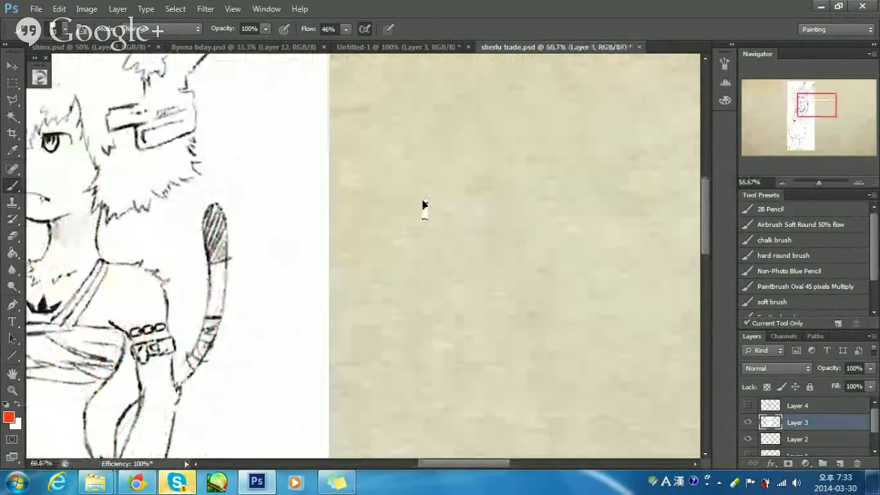
pyautogui.moveTo(424, 204); pyautogui.dragTo(700, 283)
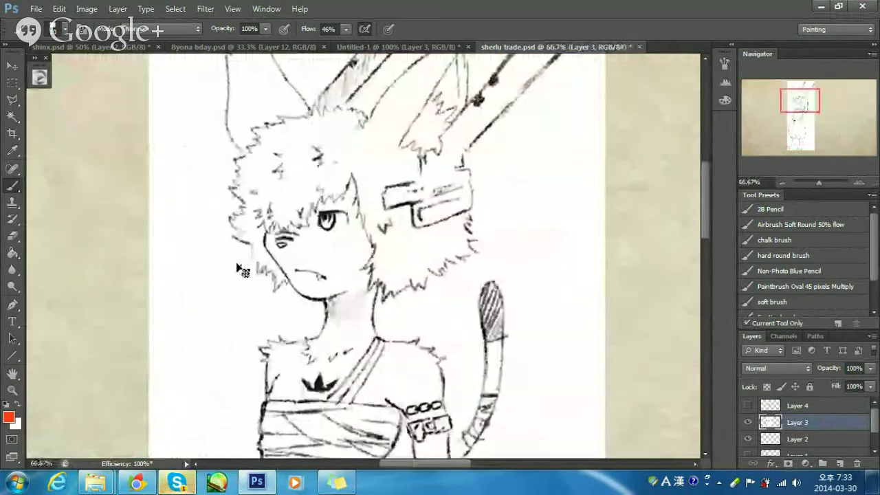
pyautogui.hotkey('ctrl', '+')
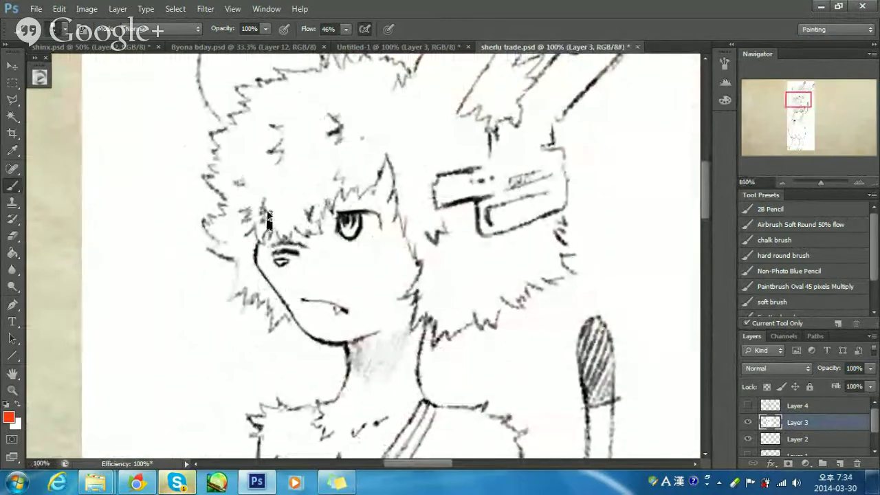
pyautogui.moveTo(315, 259); pyautogui.dragTo(293, 284)
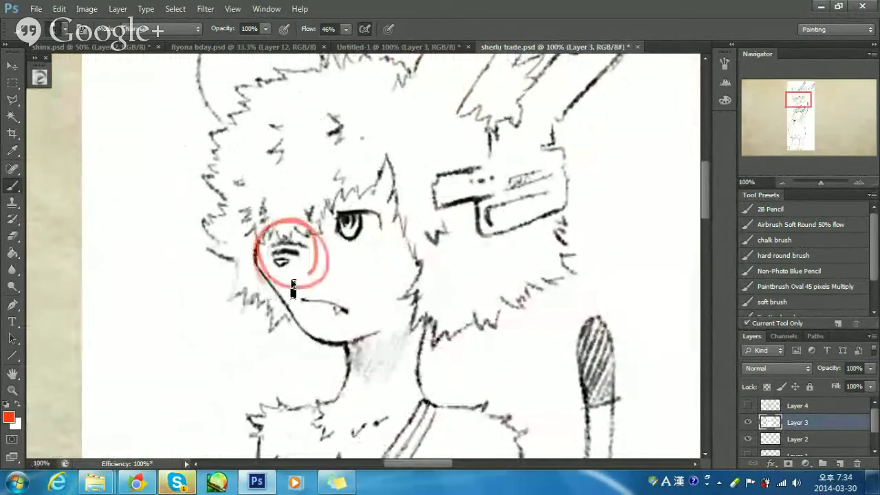
pyautogui.hotkey('ctrl', 'z')
pyautogui.moveTo(268, 254); pyautogui.dragTo(298, 253)
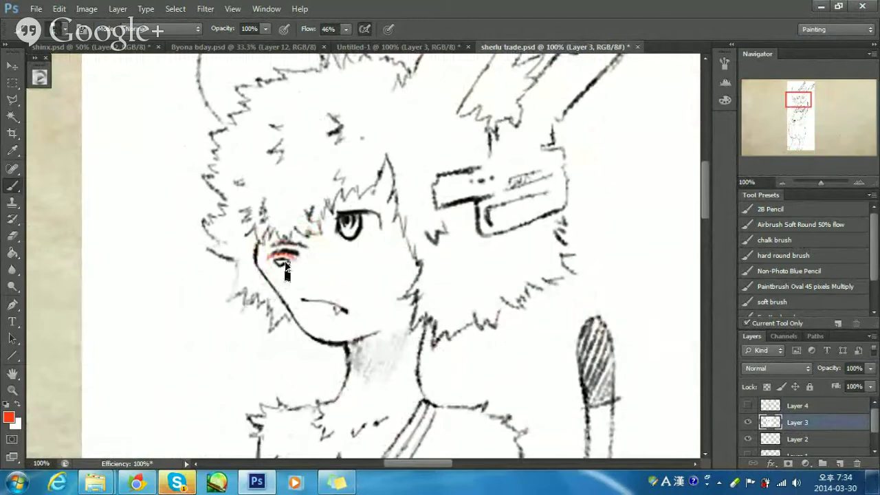
pyautogui.hotkey('ctrl', 'z')
# Sketch a red head circle over the character's face on Layer 3, with jaw lines running down to the chin and up the cheek.
pyautogui.moveTo(369, 259); pyautogui.dragTo(323, 259)
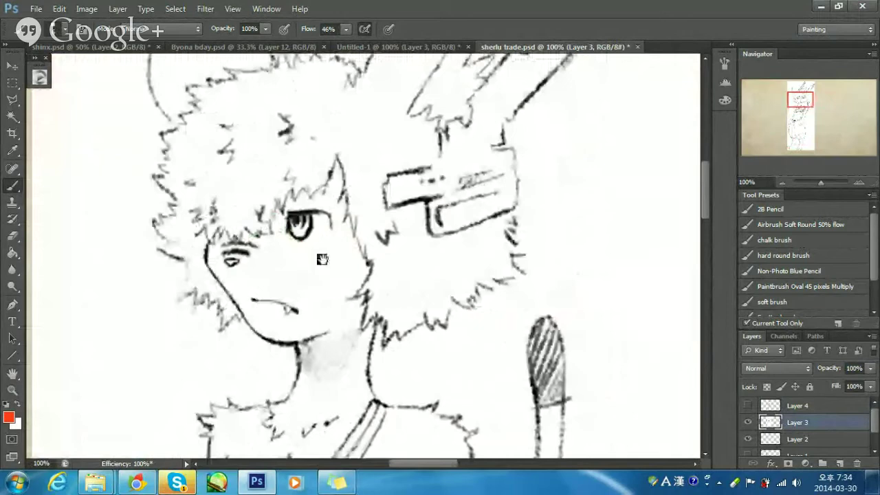
pyautogui.moveTo(322, 260); pyautogui.dragTo(301, 270)
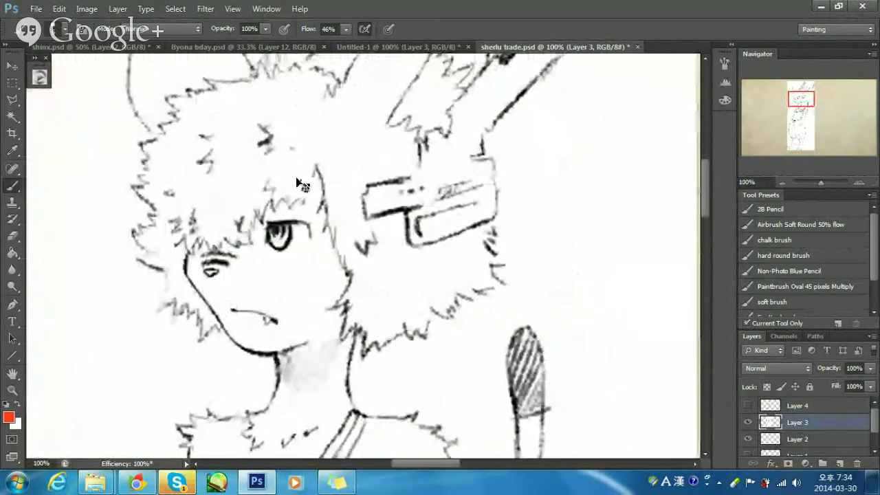
pyautogui.hotkey('ctrl', '-')
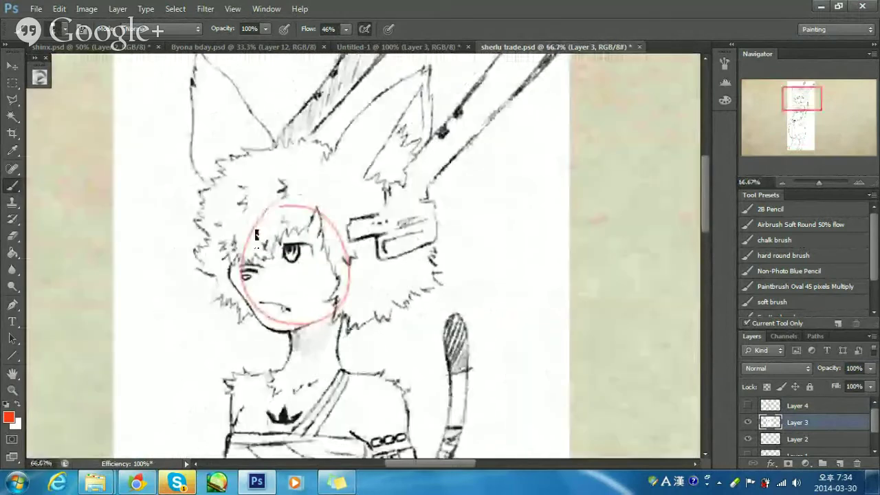
pyautogui.hotkey('ctrl', 'z')
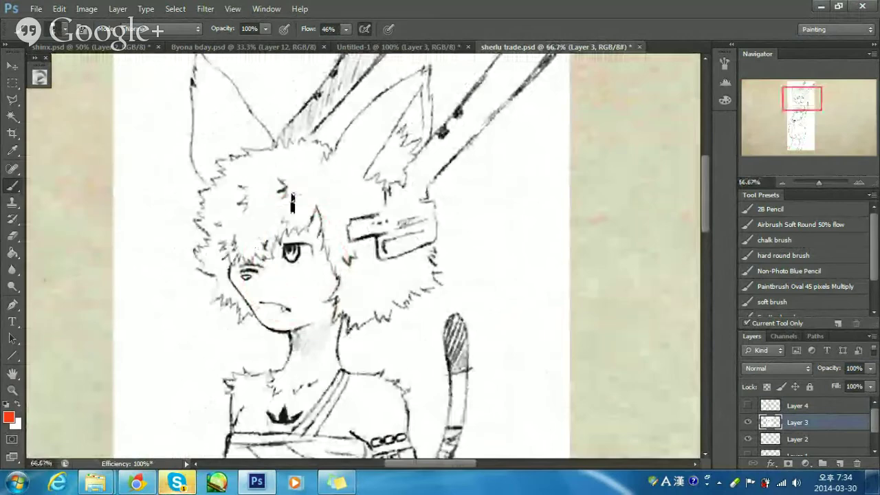
pyautogui.hotkey('ctrl', 'z')
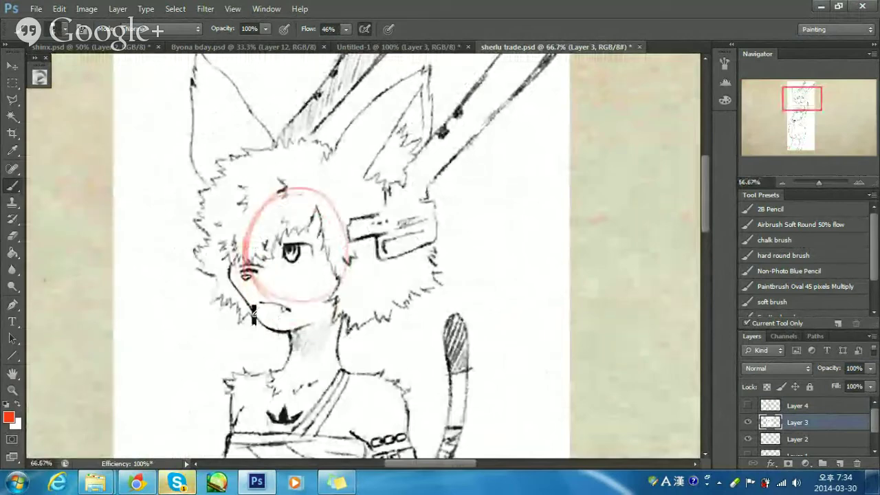
pyautogui.moveTo(253, 314); pyautogui.dragTo(246, 275)
pyautogui.moveTo(278, 332); pyautogui.dragTo(343, 295)
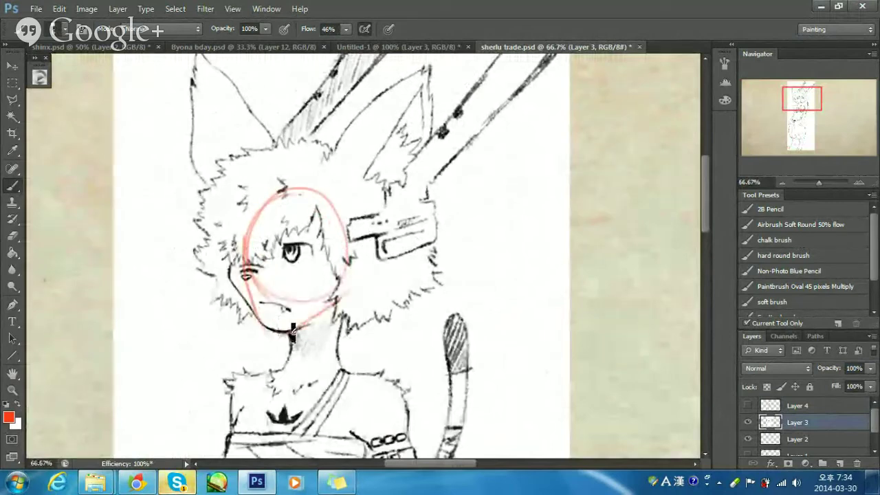
pyautogui.moveTo(292, 332); pyautogui.dragTo(333, 311)
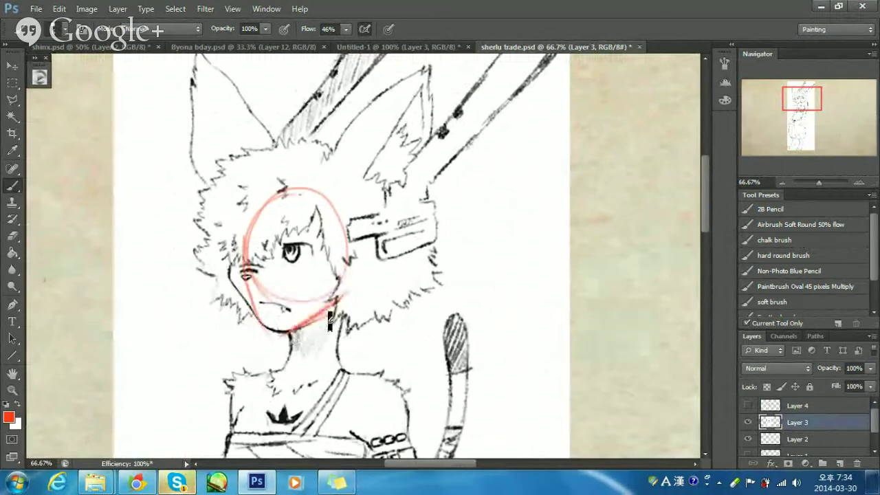
pyautogui.moveTo(339, 280); pyautogui.dragTo(332, 316)
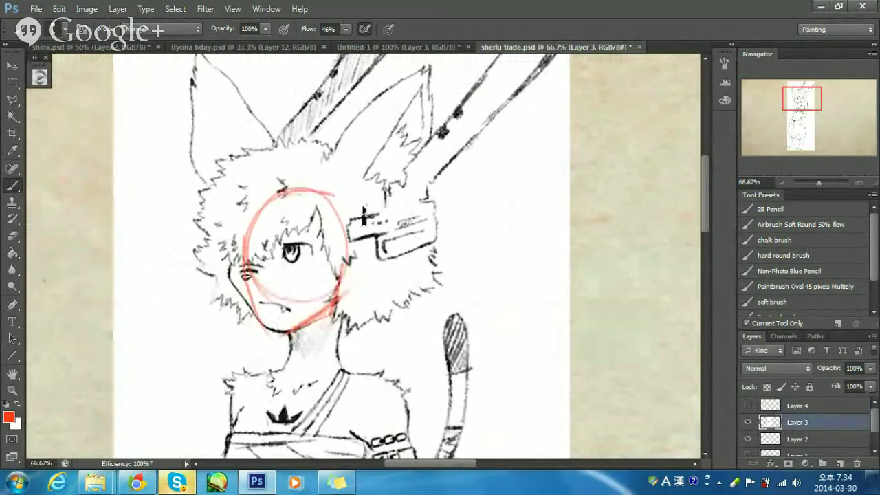
# Sketch and rework a curve from the top of the head circle around the back of the skull.
pyautogui.moveTo(283, 191); pyautogui.dragTo(346, 196)
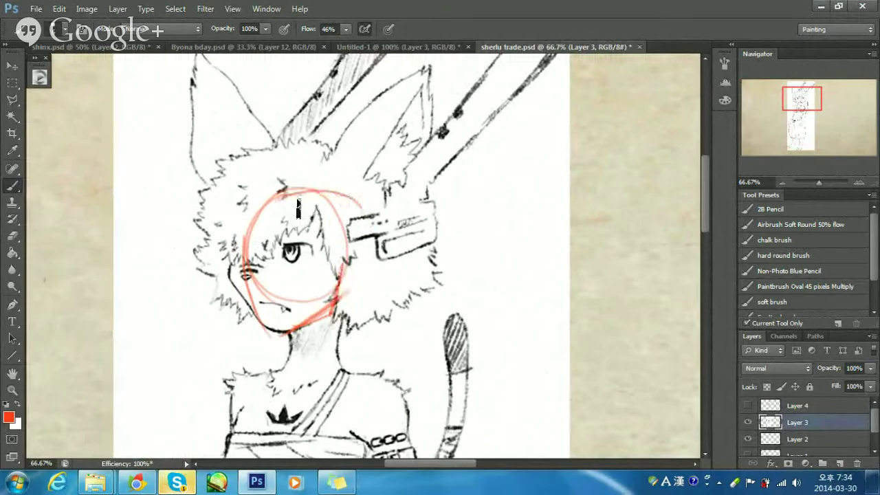
pyautogui.moveTo(282, 191)
pyautogui.mouseDown()
pyautogui.moveTo(352, 208)
pyautogui.moveTo(357, 255)
pyautogui.mouseUp()
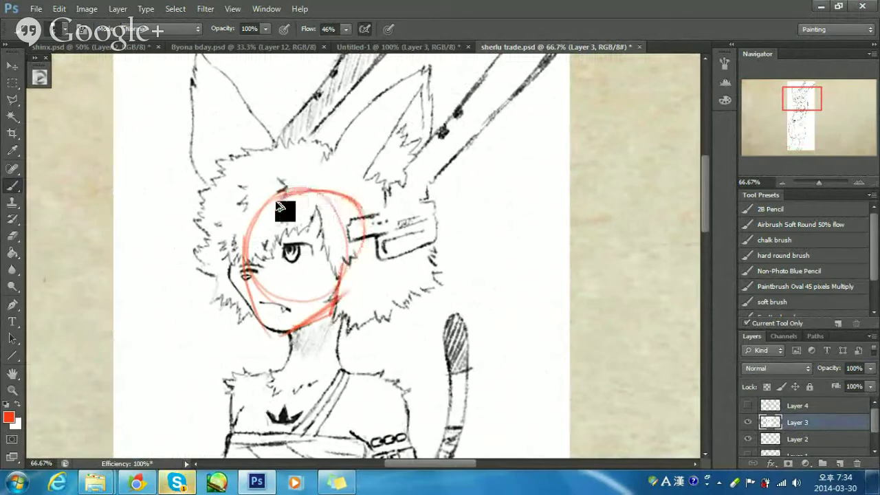
pyautogui.hotkey('ctrl', 'z')
pyautogui.moveTo(261, 207); pyautogui.dragTo(320, 191)
pyautogui.hotkey('ctrl', 'z')
pyautogui.moveTo(254, 230)
pyautogui.mouseDown()
pyautogui.moveTo(303, 200)
pyautogui.moveTo(355, 215)
pyautogui.mouseUp()
pyautogui.moveTo(320, 189); pyautogui.dragTo(360, 255)
pyautogui.moveTo(338, 219)
pyautogui.mouseDown()
pyautogui.moveTo(336, 255)
pyautogui.moveTo(355, 249)
pyautogui.moveTo(333, 292)
pyautogui.mouseUp()
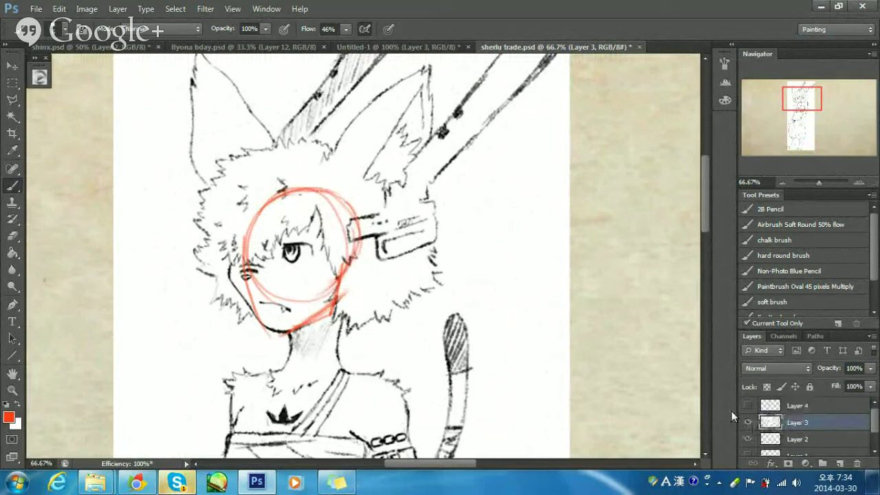
# Undo all the red head construction strokes drawn over the face on Layer 3.
pyautogui.hotkey('ctrl', 'alt', 'z')
pyautogui.hotkey('ctrl', 'alt', 'z')
pyautogui.hotkey('ctrl', 'alt', 'z')
pyautogui.hotkey('ctrl', 'alt', 'z')
pyautogui.hotkey('ctrl', 'alt', 'z')
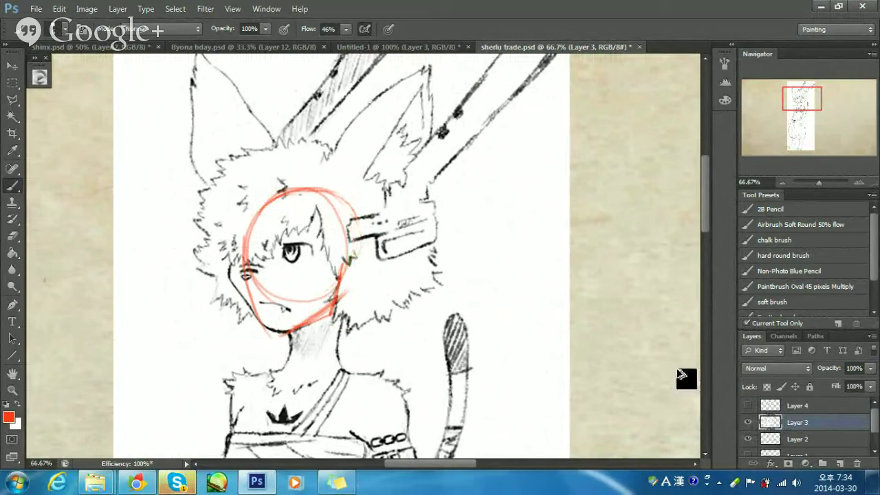
pyautogui.hotkey('ctrl', 'alt', 'z')
pyautogui.hotkey('ctrl', 'alt', 'z')
pyautogui.hotkey('ctrl', 'alt', 'z')
pyautogui.hotkey('ctrl', 'alt', 'z')
pyautogui.hotkey('ctrl', 'alt', 'z')
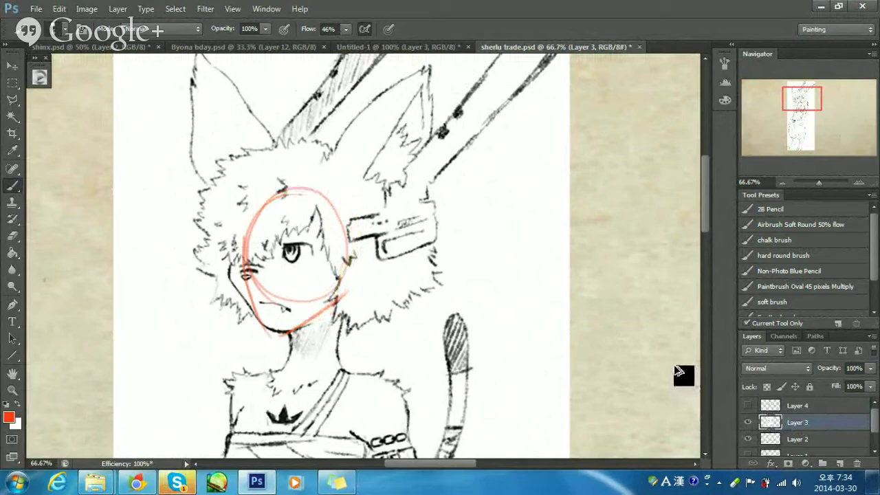
pyautogui.hotkey('ctrl', 'alt', 'z')
pyautogui.hotkey('ctrl', 'alt', 'z')
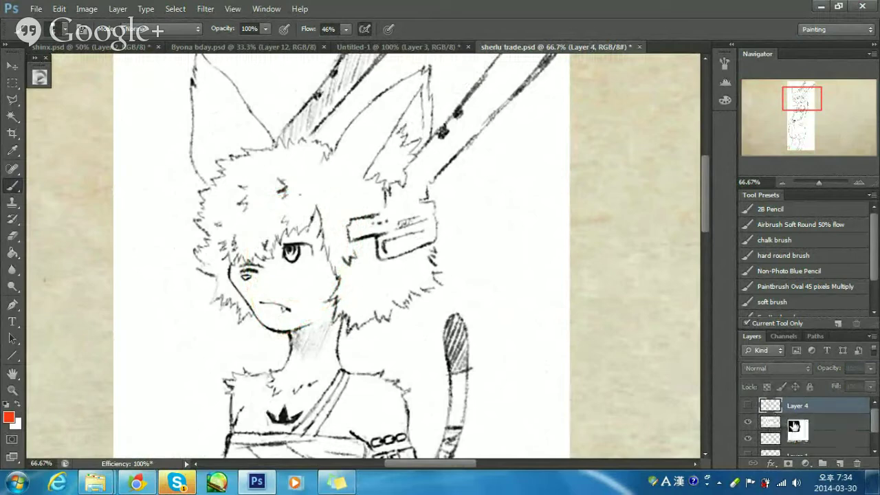
# Add a new layer above Layer 4 and try several red head circles over the character's face, undoing each attempt.
pyautogui.click(840, 464)
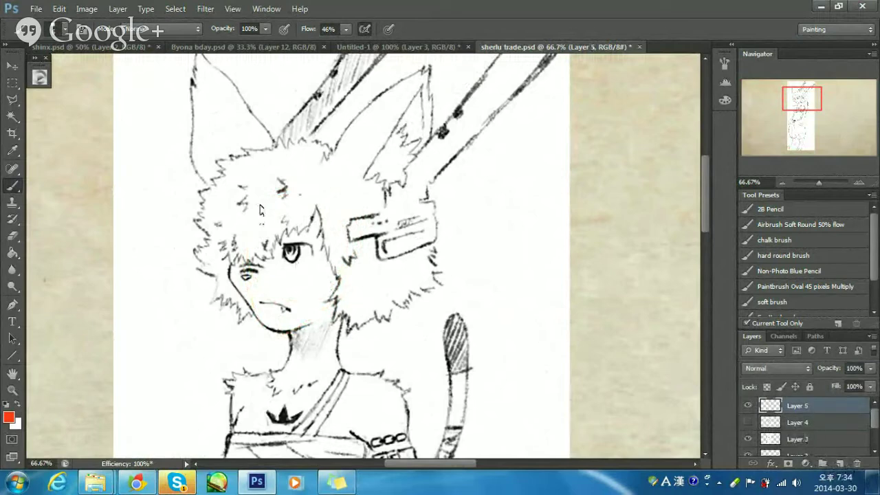
pyautogui.moveTo(271, 201)
pyautogui.mouseDown()
pyautogui.moveTo(351, 268)
pyautogui.moveTo(348, 252)
pyautogui.moveTo(269, 216)
pyautogui.moveTo(348, 285)
pyautogui.mouseUp()
pyautogui.hotkey('ctrl', 'z')
pyautogui.hotkey('ctrl', 'z')
pyautogui.moveTo(288, 189); pyautogui.dragTo(284, 306)
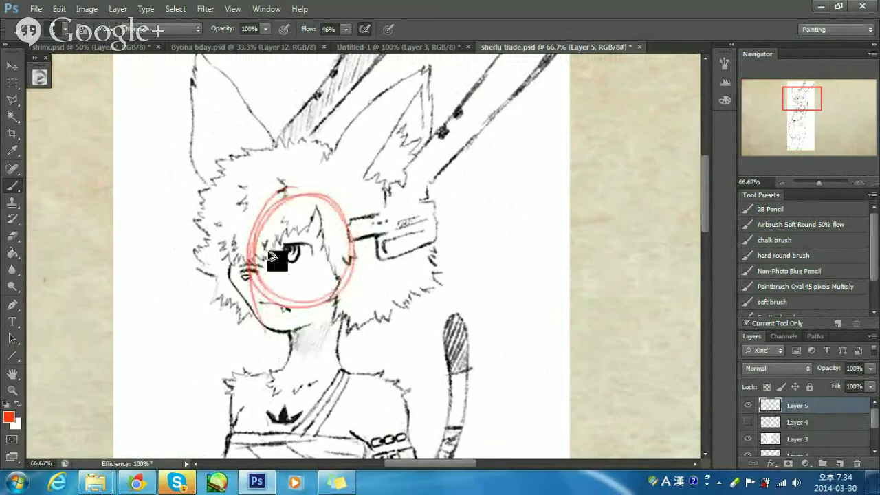
pyautogui.hotkey('ctrl', 'z')
pyautogui.moveTo(282, 189); pyautogui.dragTo(337, 297)
pyautogui.moveTo(288, 200); pyautogui.dragTo(345, 258)
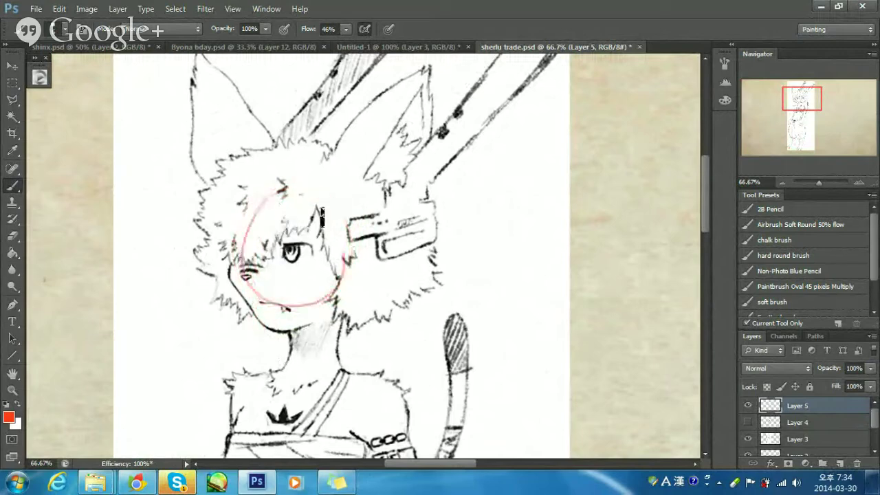
pyautogui.hotkey('ctrl', 'z')
# Sketch a red head circle over the character's face on Layer 5 and extend jaw lines from it down to the chin.
pyautogui.moveTo(297, 201); pyautogui.dragTo(294, 201)
pyautogui.moveTo(250, 269)
pyautogui.mouseDown()
pyautogui.moveTo(264, 336)
pyautogui.moveTo(328, 297)
pyautogui.moveTo(328, 279)
pyautogui.mouseUp()
pyautogui.hotkey('ctrl', 'z')
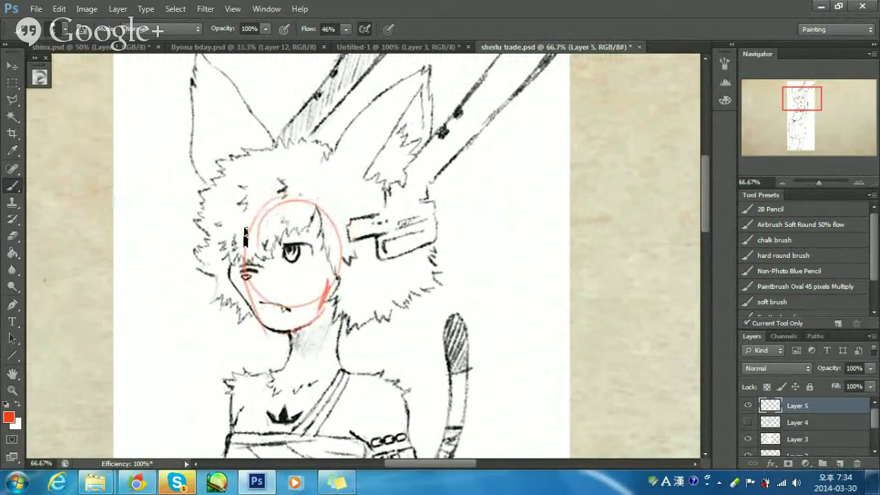
# Sketch a larger cranium curve above the head circle, from the forehead over the top to the goggles, redoing it until it fits.
pyautogui.moveTo(245, 241); pyautogui.dragTo(271, 195)
pyautogui.moveTo(245, 255)
pyautogui.mouseDown()
pyautogui.moveTo(292, 196)
pyautogui.moveTo(256, 209)
pyautogui.moveTo(316, 184)
pyautogui.mouseUp()
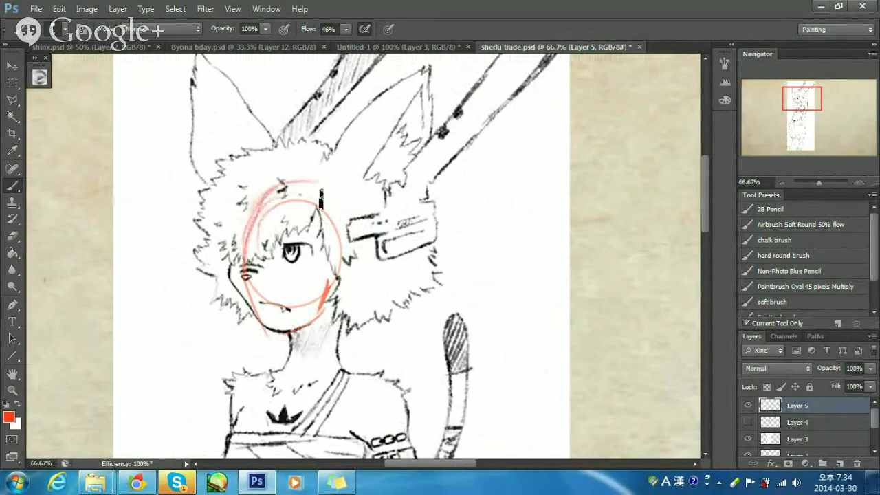
pyautogui.hotkey('ctrl', 'z')
pyautogui.moveTo(245, 246)
pyautogui.mouseDown()
pyautogui.moveTo(271, 193)
pyautogui.moveTo(329, 189)
pyautogui.moveTo(341, 201)
pyautogui.mouseUp()
pyautogui.hotkey('ctrl', 'z')
pyautogui.moveTo(286, 188); pyautogui.dragTo(365, 237)
pyautogui.hotkey('ctrl', 'z')
pyautogui.moveTo(285, 187); pyautogui.dragTo(350, 203)
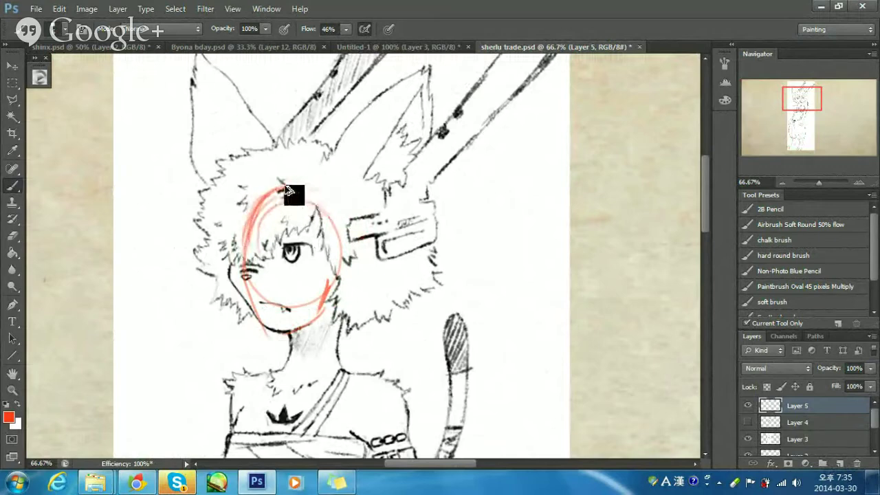
# Rework the forehead contour, undoing the extra strokes, and strengthen the cranium outline over the top and down the back to the jaw.
pyautogui.moveTo(264, 195); pyautogui.dragTo(243, 242)
pyautogui.moveTo(264, 200)
pyautogui.mouseDown()
pyautogui.moveTo(246, 262)
pyautogui.moveTo(260, 236)
pyautogui.moveTo(237, 278)
pyautogui.moveTo(253, 236)
pyautogui.moveTo(241, 264)
pyautogui.mouseUp()
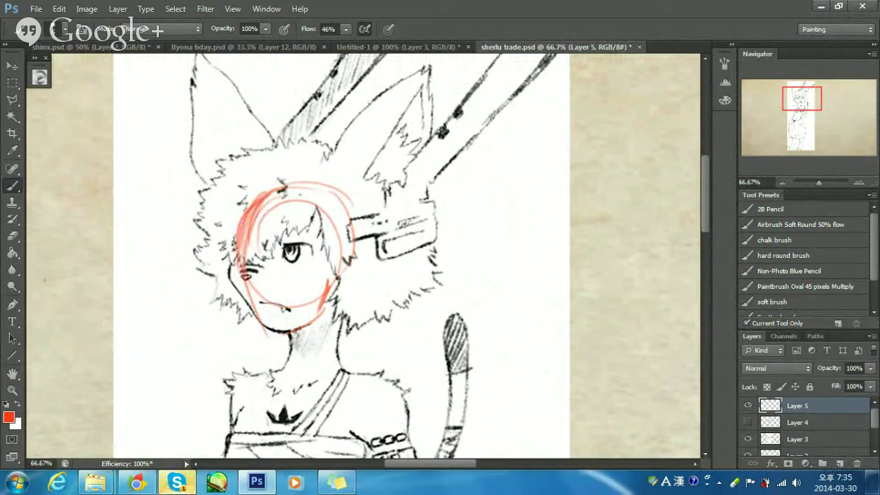
pyautogui.hotkey('ctrl', 'alt', 'z')
pyautogui.hotkey('ctrl', 'alt', 'z')
pyautogui.hotkey('ctrl', 'alt', 'z')
pyautogui.hotkey('ctrl', 'alt', 'z')
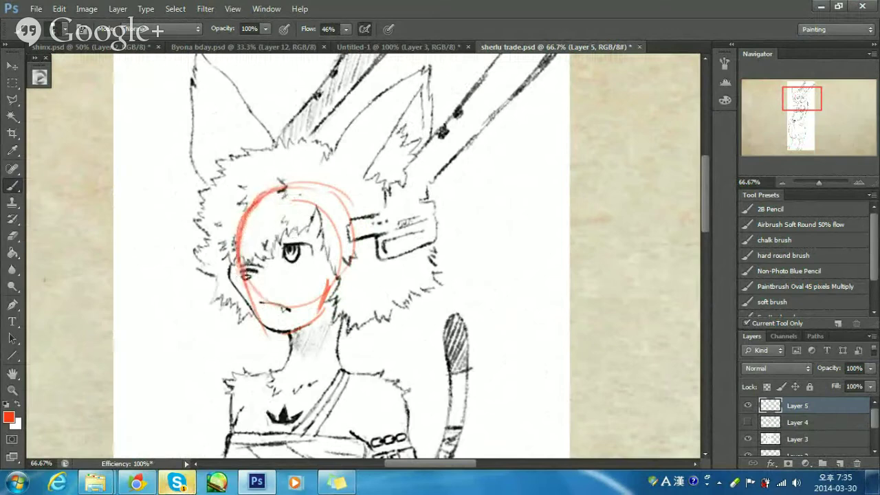
pyautogui.moveTo(273, 191)
pyautogui.mouseDown()
pyautogui.moveTo(335, 209)
pyautogui.moveTo(289, 193)
pyautogui.moveTo(339, 194)
pyautogui.moveTo(321, 195)
pyautogui.moveTo(363, 229)
pyautogui.moveTo(337, 198)
pyautogui.moveTo(338, 216)
pyautogui.moveTo(331, 194)
pyautogui.moveTo(347, 204)
pyautogui.moveTo(338, 280)
pyautogui.mouseUp()
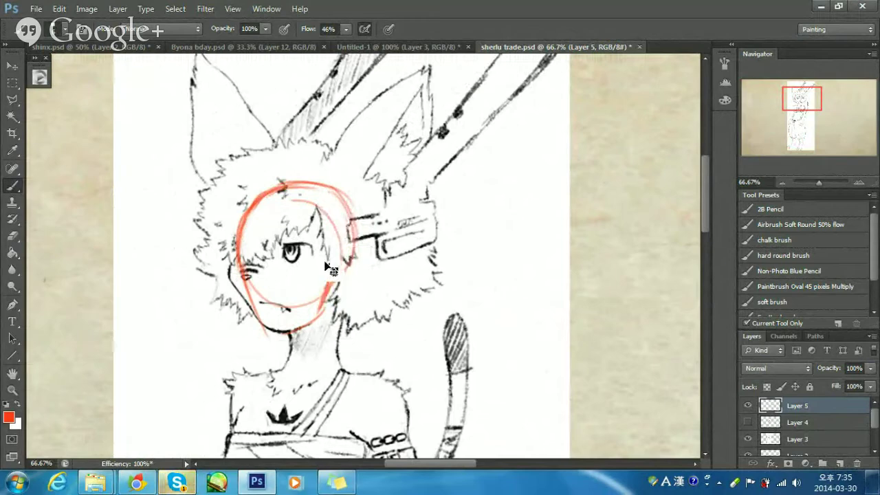
# Try to sketch the nose and protruding muzzle contour in red along the front of the face, and undo it.
pyautogui.hotkey('ctrl', '+')
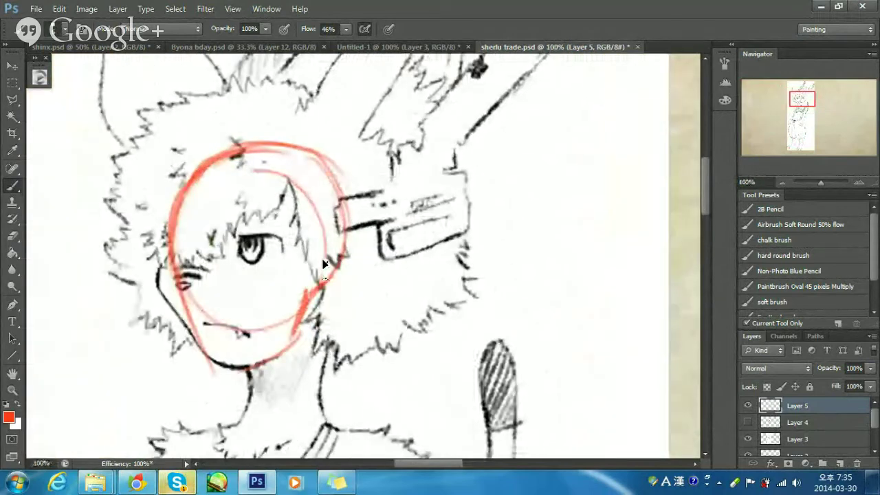
pyautogui.hscroll(-3, 275, 254)
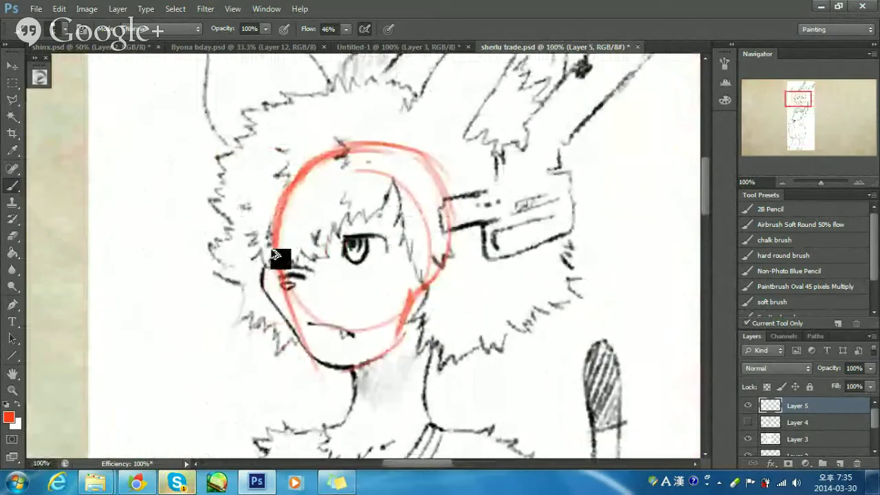
pyautogui.moveTo(292, 279); pyautogui.dragTo(282, 288)
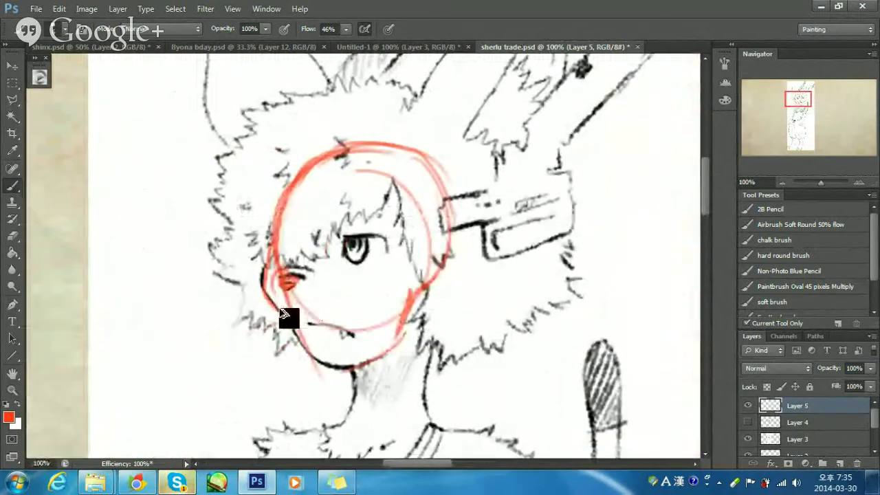
pyautogui.hotkey('ctrl', 'z')
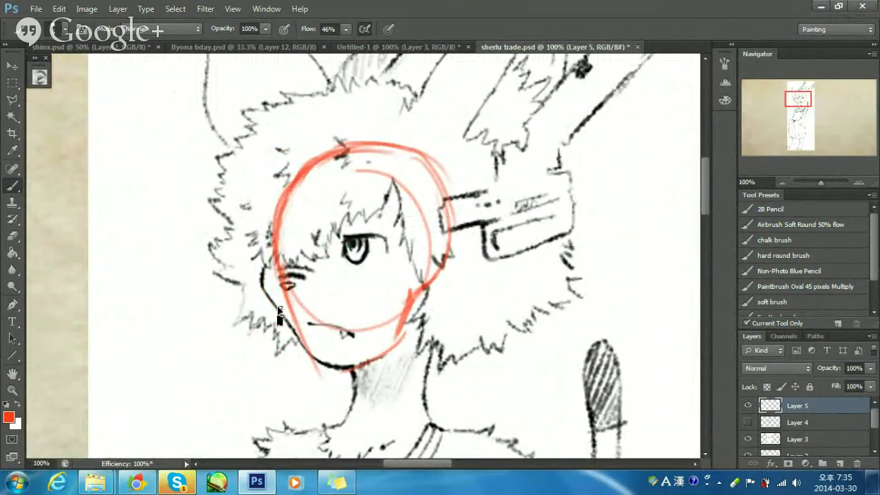
# Try an angular face contour in the blank area beside the head, with straight forehead, cheek and jaw lines, and undo it.
pyautogui.hscroll(-4, 236, 255)
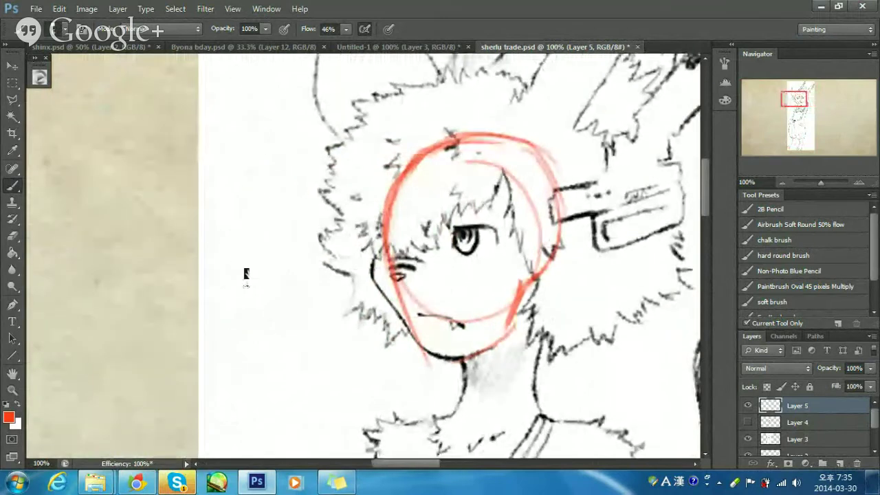
pyautogui.moveTo(229, 199); pyautogui.dragTo(229, 292)
pyautogui.moveTo(229, 293); pyautogui.dragTo(297, 344)
pyautogui.moveTo(297, 344); pyautogui.dragTo(350, 304)
pyautogui.hotkey('ctrl', 'alt', 'z')
pyautogui.hotkey('ctrl', 'alt', 'z')
pyautogui.hotkey('ctrl', 'shift', 'z')
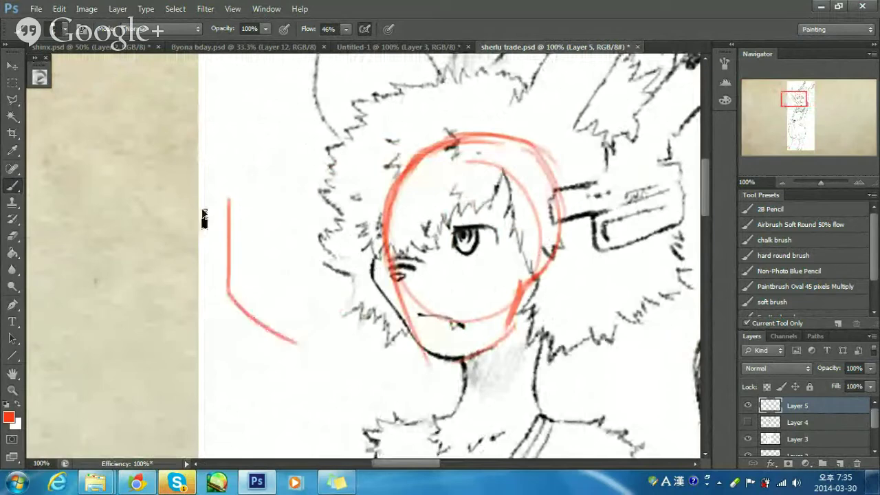
pyautogui.hotkey('ctrl', 'alt', 'z')
pyautogui.hotkey('ctrl', 'alt', 'z')
# Sketch a curved face contour beside the head, dipping in at the eye, bulging at the cheek and rounding under the chin.
pyautogui.moveTo(217, 191); pyautogui.dragTo(227, 235)
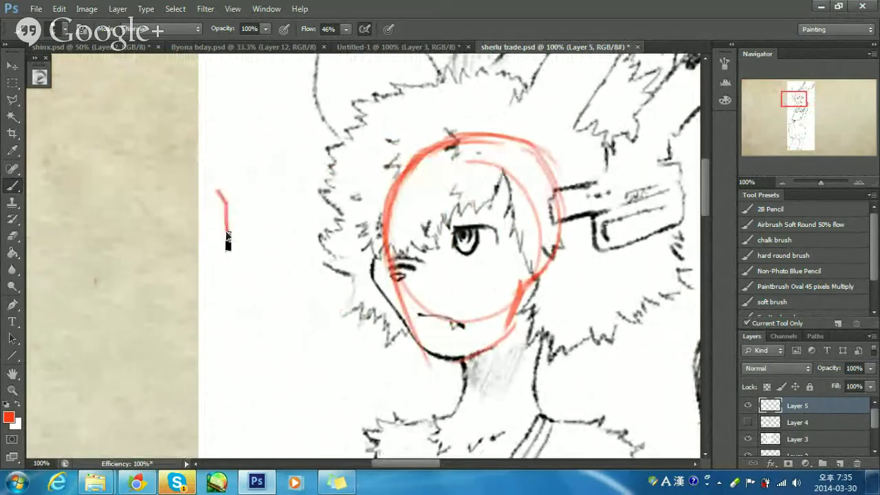
pyautogui.hotkey('ctrl', 'z')
pyautogui.moveTo(219, 180)
pyautogui.mouseDown()
pyautogui.moveTo(220, 246)
pyautogui.moveTo(203, 299)
pyautogui.mouseUp()
pyautogui.hotkey('ctrl', 'z')
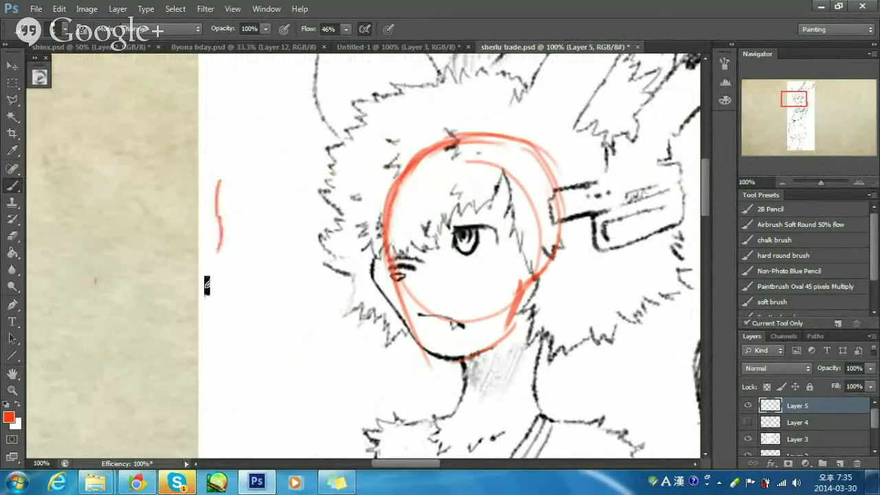
pyautogui.hotkey('ctrl', 'z')
pyautogui.moveTo(232, 255); pyautogui.dragTo(240, 340)
pyautogui.hotkey('ctrl', 'z')
pyautogui.moveTo(214, 301); pyautogui.dragTo(264, 370)
pyautogui.hotkey('ctrl', 'z')
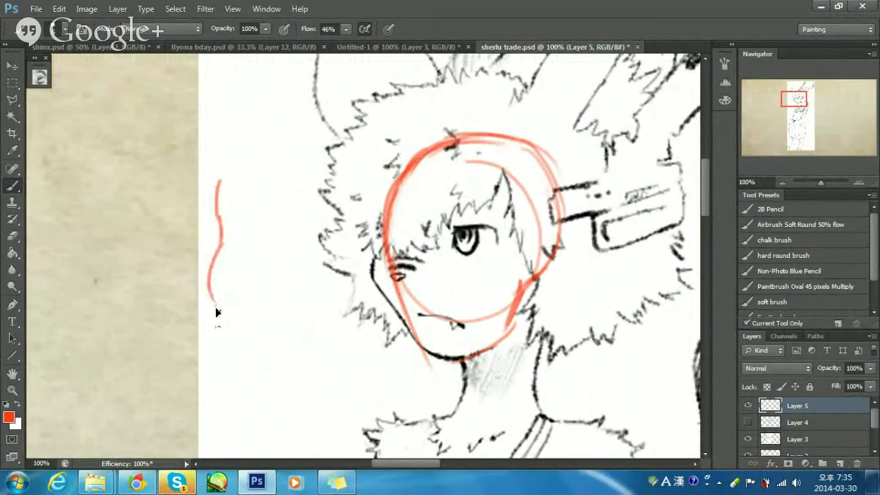
pyautogui.moveTo(213, 301)
pyautogui.mouseDown()
pyautogui.moveTo(278, 370)
pyautogui.moveTo(297, 365)
pyautogui.moveTo(284, 360)
pyautogui.moveTo(291, 374)
pyautogui.moveTo(309, 369)
pyautogui.moveTo(370, 311)
pyautogui.mouseUp()
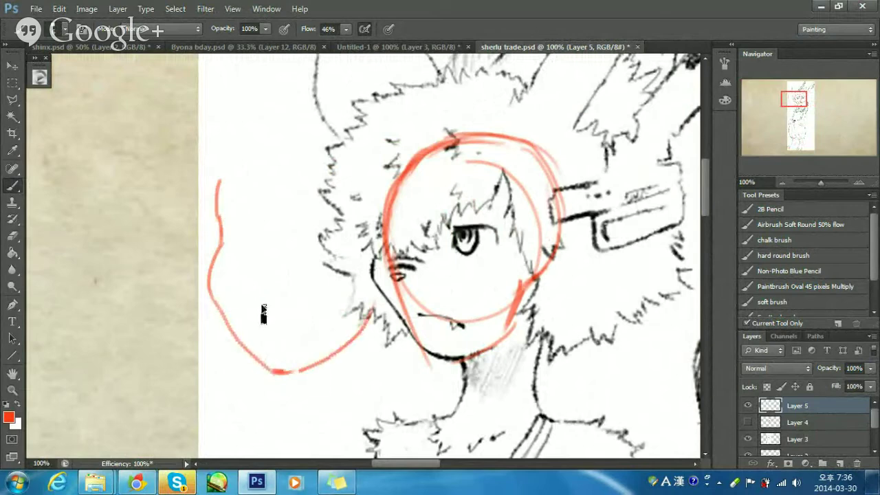
# Try a stroke inside the sketched face contour, and undo all the strokes drawn beside the head.
pyautogui.hotkey('ctrl', 'z')
pyautogui.moveTo(264, 301)
pyautogui.mouseDown()
pyautogui.moveTo(253, 302)
pyautogui.moveTo(276, 291)
pyautogui.moveTo(244, 289)
pyautogui.mouseUp()
pyautogui.hotkey('ctrl', 'alt', 'z')
pyautogui.hotkey('ctrl', 'alt', 'z')
pyautogui.hotkey('ctrl', 'alt', 'z')
pyautogui.hotkey('ctrl', 'alt', 'z')
pyautogui.hotkey('ctrl', 'alt', 'z')
pyautogui.hotkey('ctrl', 'alt', 'z')
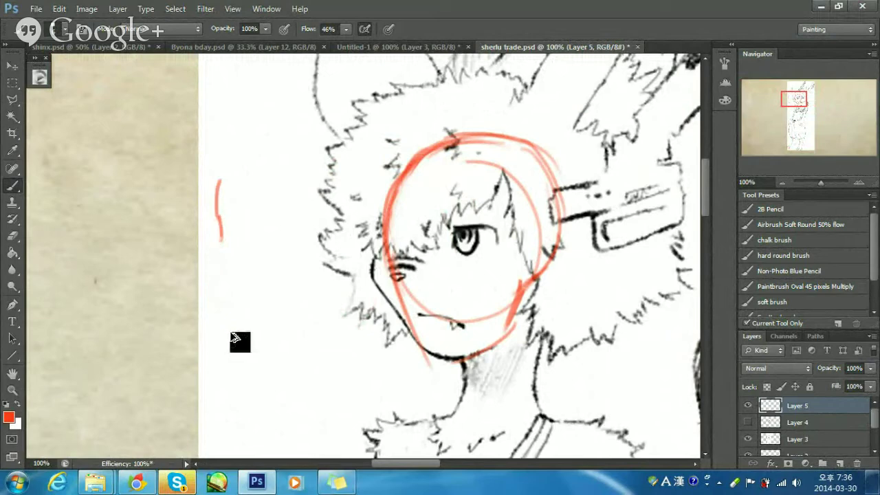
pyautogui.hotkey('ctrl', 'alt', 'z')
# Erase the front and top portions of the red head construction over the character's face.
pyautogui.moveTo(407, 263)
pyautogui.mouseDown()
pyautogui.moveTo(383, 255)
pyautogui.moveTo(386, 220)
pyautogui.moveTo(381, 231)
pyautogui.mouseUp()
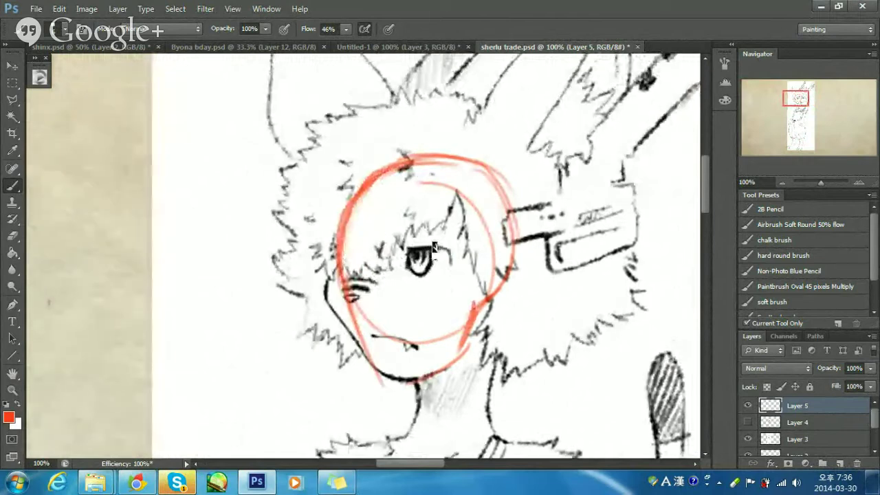
pyautogui.moveTo(373, 303); pyautogui.dragTo(362, 273)
pyautogui.moveTo(348, 193)
pyautogui.mouseDown()
pyautogui.moveTo(337, 170)
pyautogui.moveTo(442, 211)
pyautogui.mouseUp()
pyautogui.moveTo(391, 185); pyautogui.dragTo(357, 209)
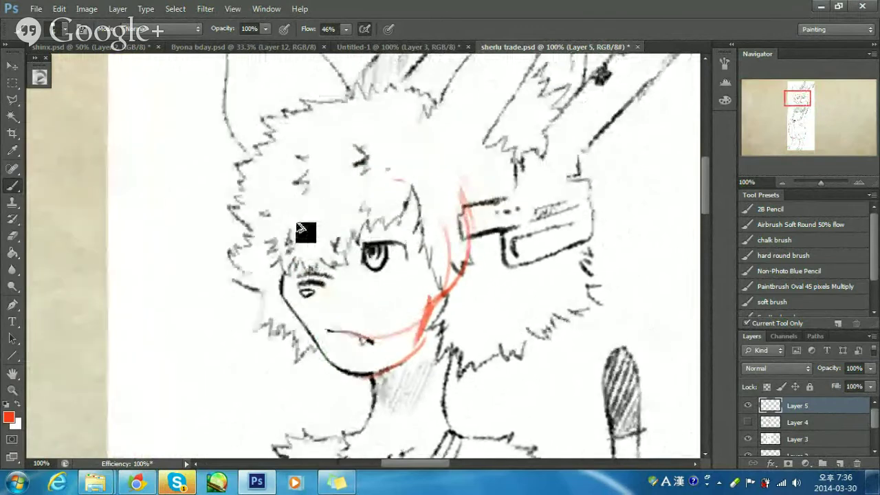
# Redraw the front and top of the head outline in red, adding a horizontal eye line and a vertical face guideline.
pyautogui.moveTo(310, 175)
pyautogui.mouseDown()
pyautogui.moveTo(300, 218)
pyautogui.moveTo(307, 328)
pyautogui.mouseUp()
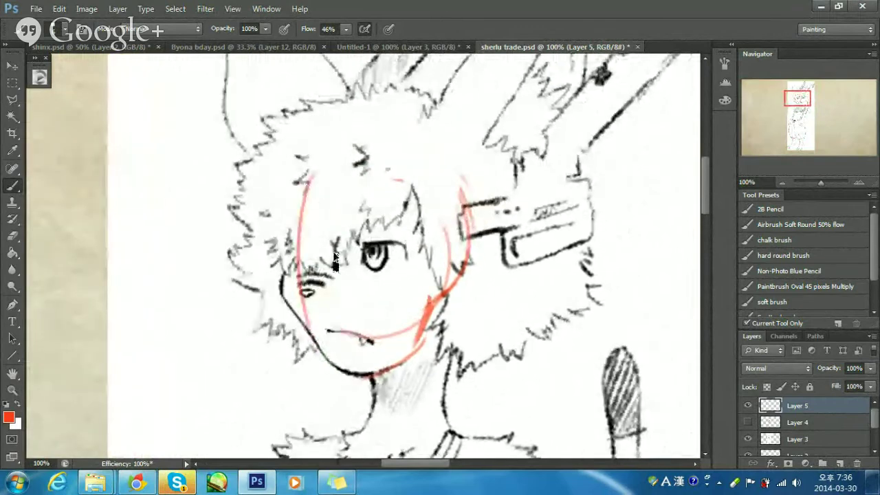
pyautogui.moveTo(295, 260); pyautogui.dragTo(469, 257)
pyautogui.moveTo(329, 168); pyautogui.dragTo(326, 330)
pyautogui.hotkey('ctrl', 'z')
pyautogui.moveTo(323, 157)
pyautogui.mouseDown()
pyautogui.moveTo(383, 128)
pyautogui.moveTo(416, 128)
pyautogui.moveTo(475, 195)
pyautogui.mouseUp()
pyautogui.hotkey('ctrl', 'z')
pyautogui.moveTo(389, 129); pyautogui.dragTo(472, 199)
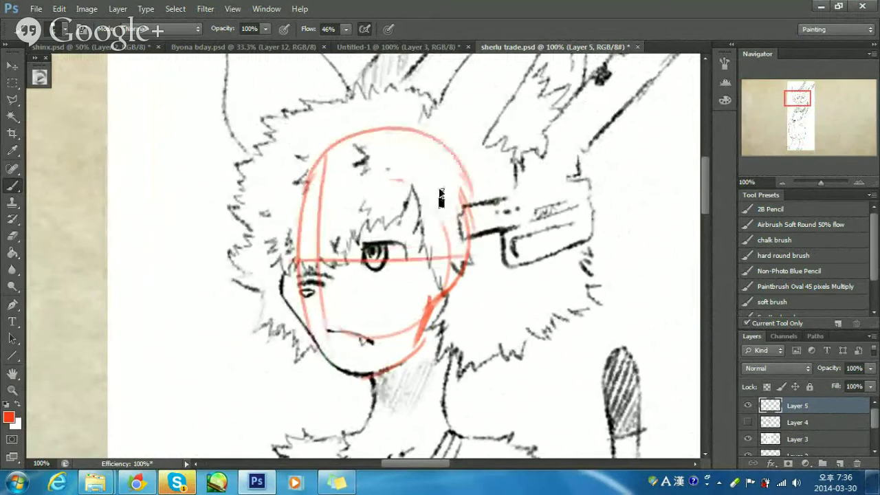
# Reinforce the back of the head outline and carry the jaw line around the chin to join the front contour.
pyautogui.moveTo(433, 136); pyautogui.dragTo(474, 232)
pyautogui.moveTo(465, 193)
pyautogui.mouseDown()
pyautogui.moveTo(450, 280)
pyautogui.moveTo(435, 305)
pyautogui.mouseUp()
pyautogui.moveTo(440, 269)
pyautogui.mouseDown()
pyautogui.moveTo(425, 346)
pyautogui.moveTo(427, 333)
pyautogui.moveTo(359, 387)
pyautogui.mouseUp()
pyautogui.moveTo(420, 341); pyautogui.dragTo(362, 379)
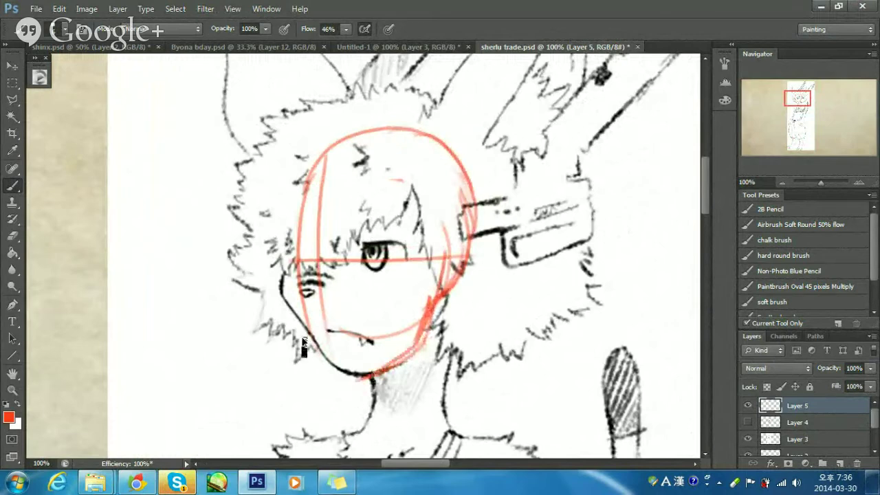
pyautogui.moveTo(311, 324); pyautogui.dragTo(346, 371)
pyautogui.moveTo(312, 332)
pyautogui.mouseDown()
pyautogui.moveTo(351, 374)
pyautogui.moveTo(321, 340)
pyautogui.moveTo(348, 379)
pyautogui.mouseUp()
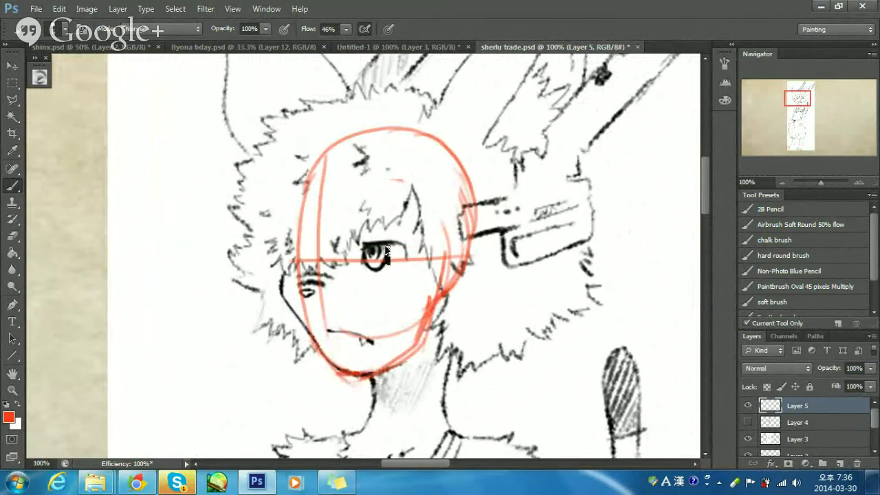
# Strengthen the red forehead contour at the front of the head, redoing the stroke once.
pyautogui.moveTo(313, 167); pyautogui.dragTo(295, 242)
pyautogui.hotkey('ctrl', 'z')
pyautogui.moveTo(316, 166); pyautogui.dragTo(296, 242)
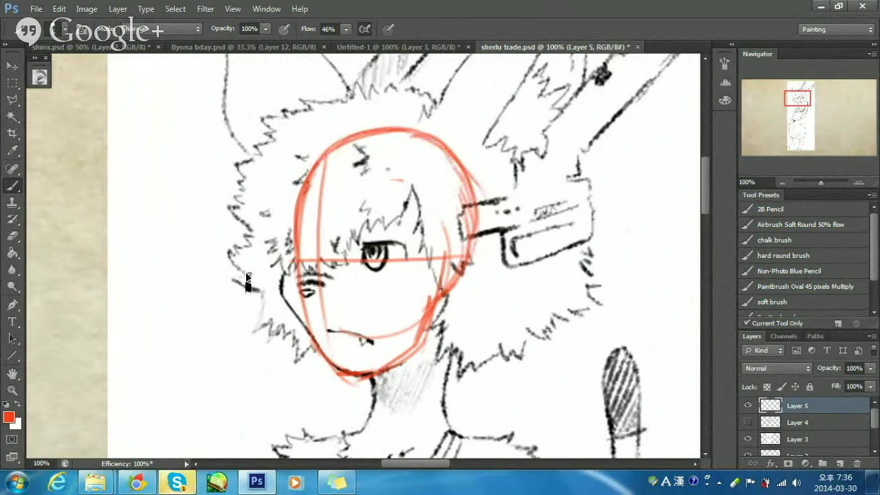
# Sketch a separate red head circle with tapering jaw lines in the empty area beside the character drawing.
pyautogui.moveTo(303, 256); pyautogui.dragTo(375, 236)
pyautogui.moveTo(114, 231)
pyautogui.mouseDown()
pyautogui.moveTo(224, 208)
pyautogui.moveTo(308, 280)
pyautogui.mouseUp()
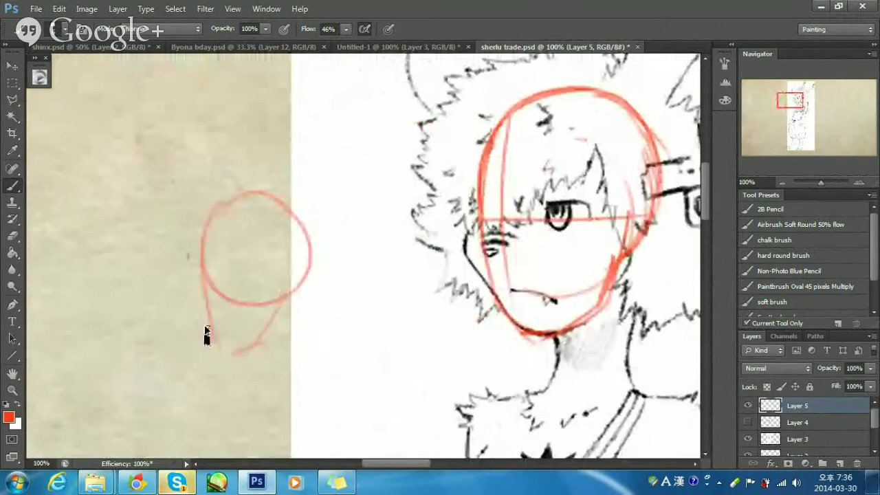
pyautogui.moveTo(206, 335); pyautogui.dragTo(325, 323)
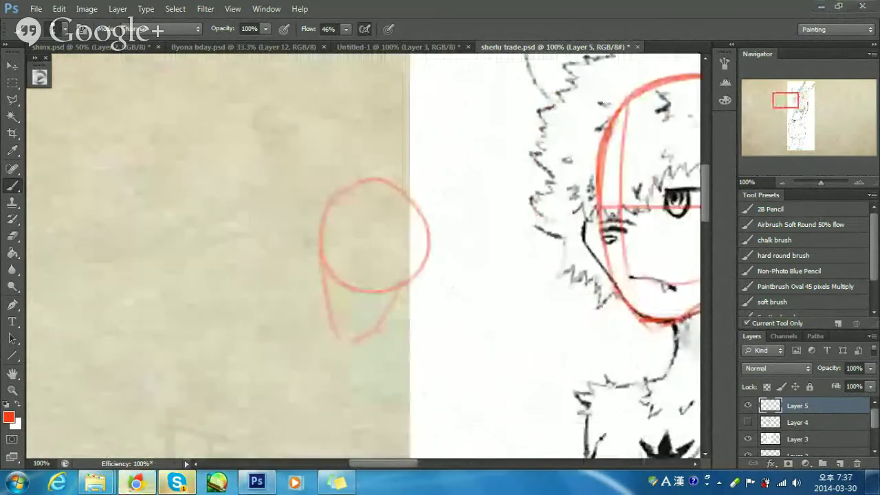
# Switch to the web browser and look through the open reference tabs and the canine versus feline anatomy tutorial images.
pyautogui.click(140, 484)
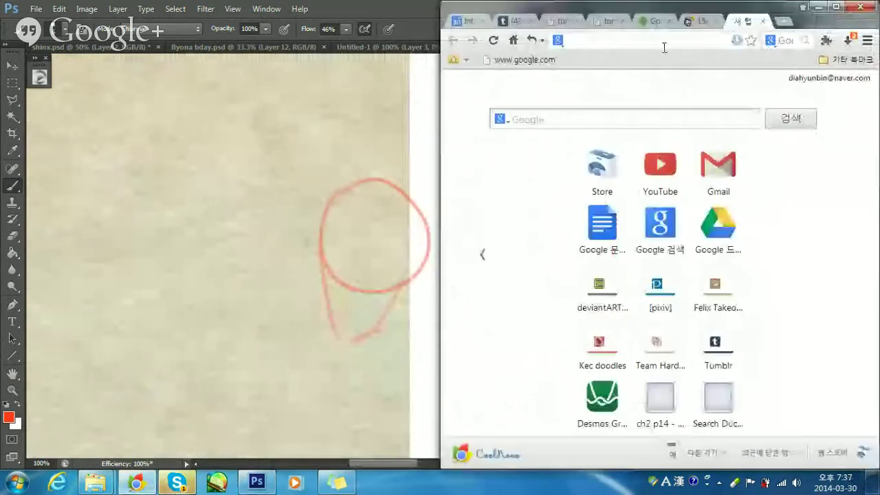
pyautogui.hotkey('ctrl', 'shift', 'Tab')
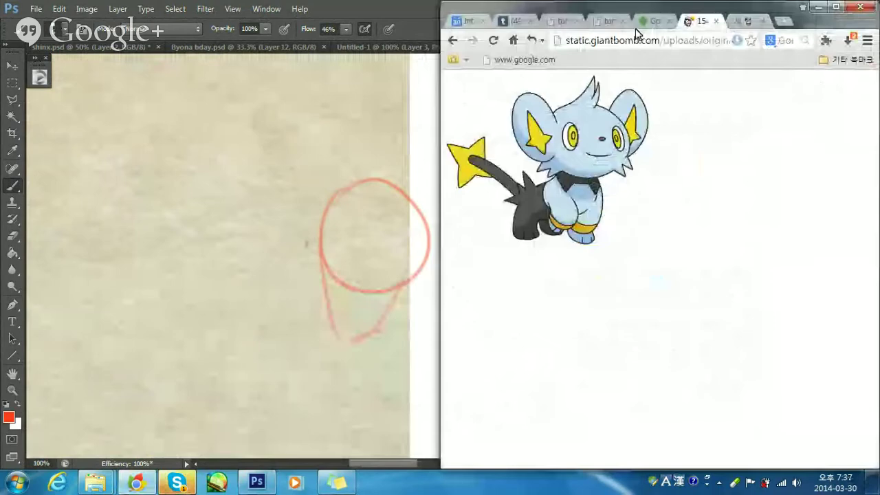
pyautogui.click(636, 28)
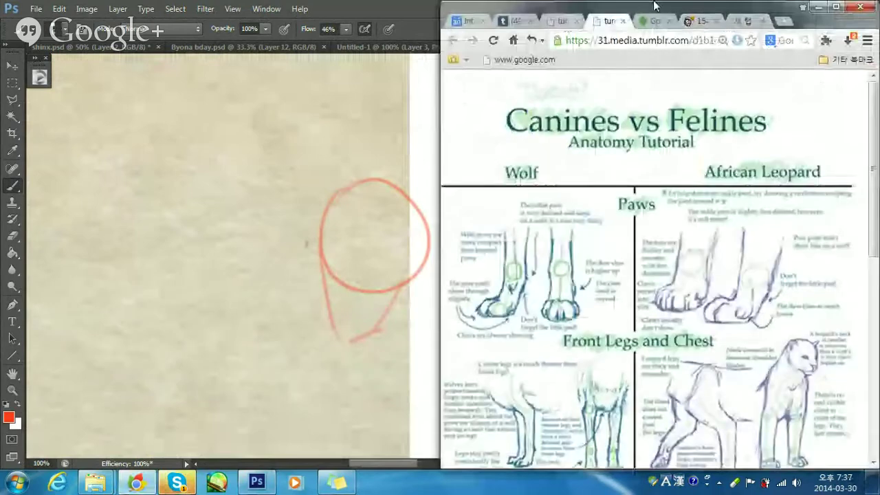
pyautogui.hotkey('ctrl', 'shift', 'Tab')
pyautogui.hotkey('ctrl', 'shift', 'Tab')
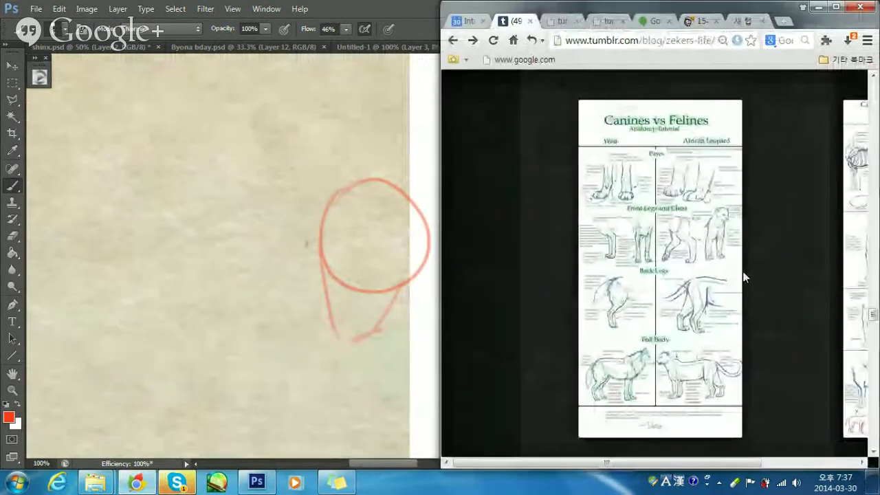
pyautogui.click(742, 271)
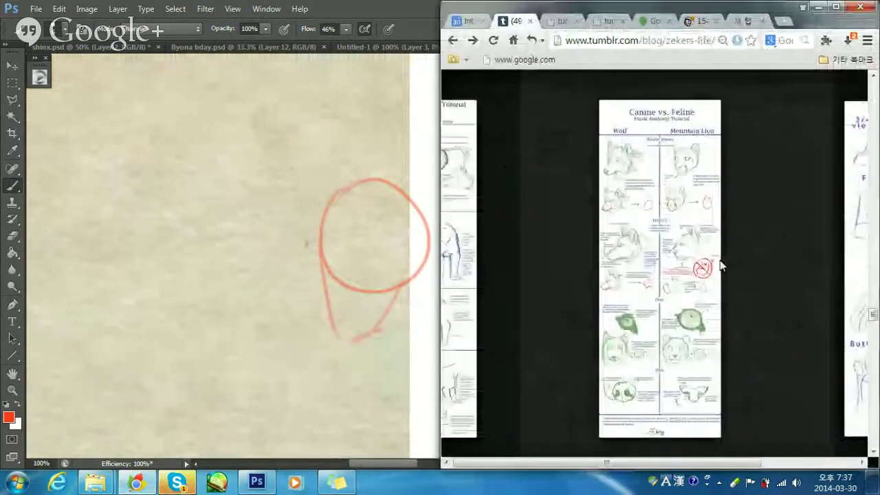
pyautogui.click(664, 280)
pyautogui.click(664, 280)
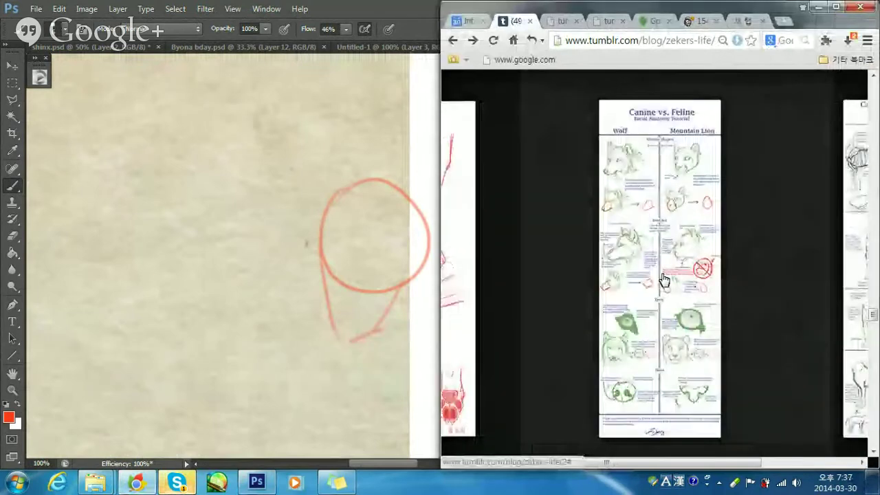
pyautogui.press('Right')
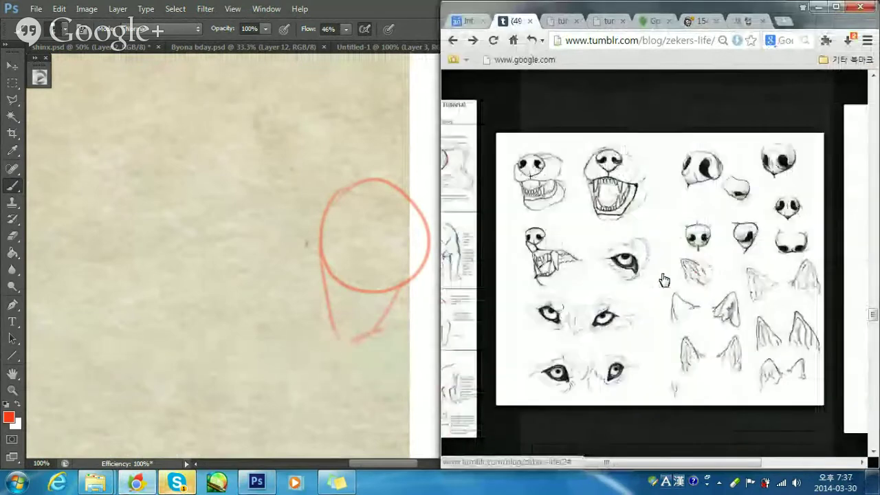
pyautogui.press('Right')
pyautogui.press('Right')
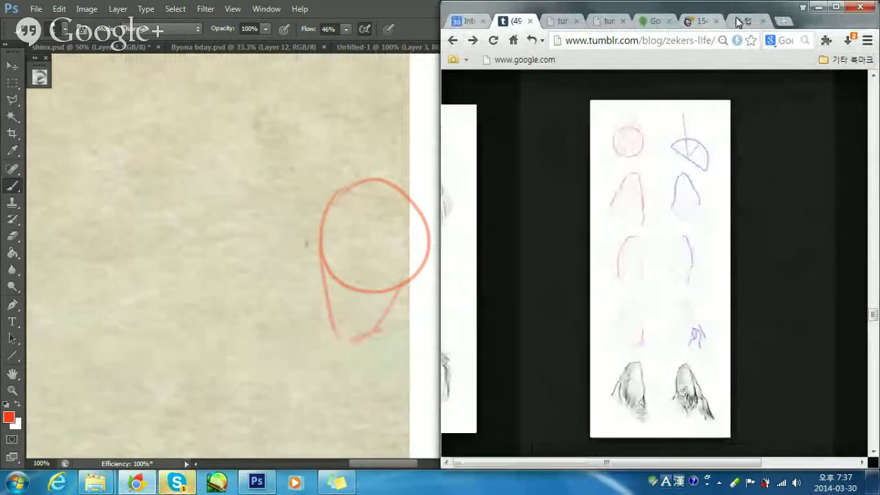
# Search Google Images for "canine skull" in the empty browser tab.
pyautogui.click(737, 21)
pyautogui.write('canine skull')
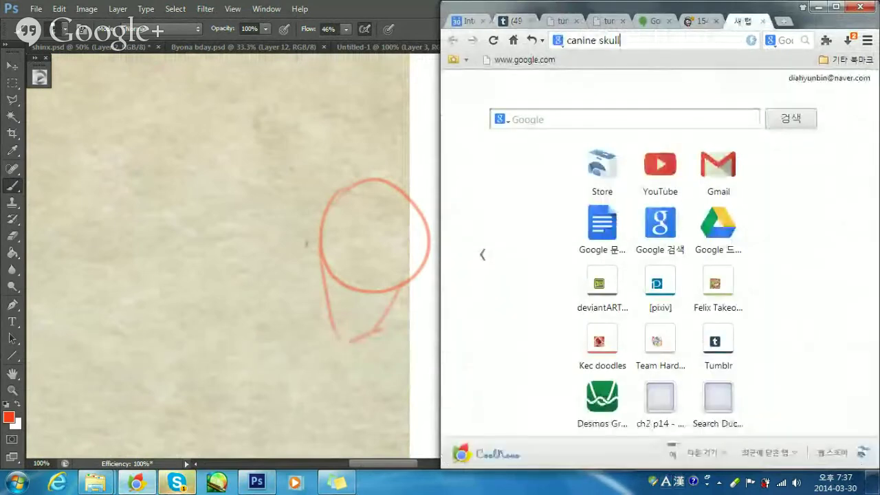
pyautogui.press('Return')
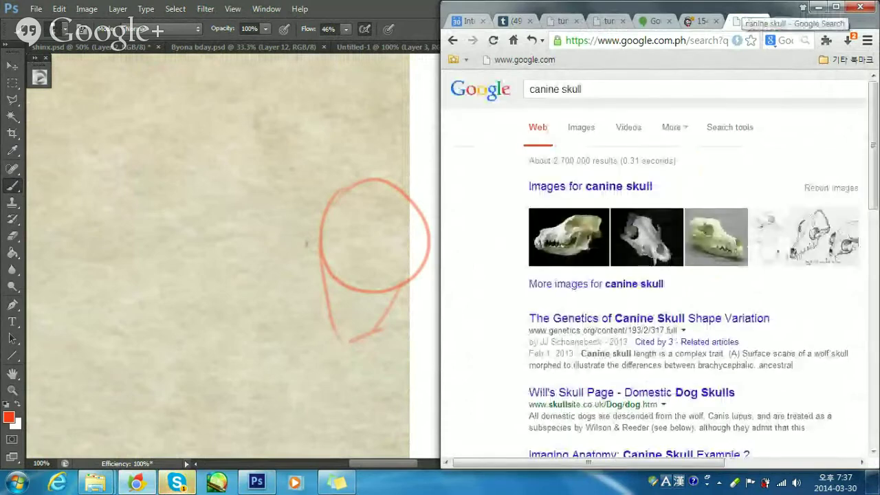
pyautogui.click(581, 127)
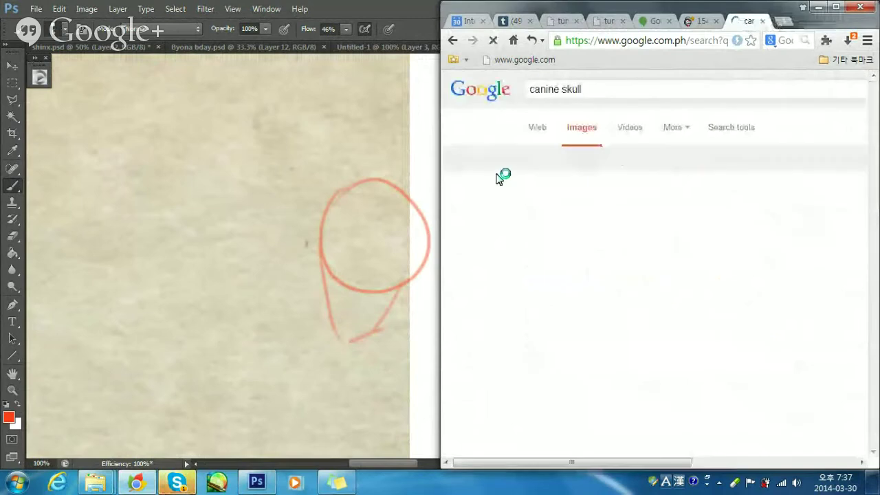
# Find the labelled dog skull diagram with front and side views in the results, open it full size and copy the image.
pyautogui.scroll(-1, 567, 229)
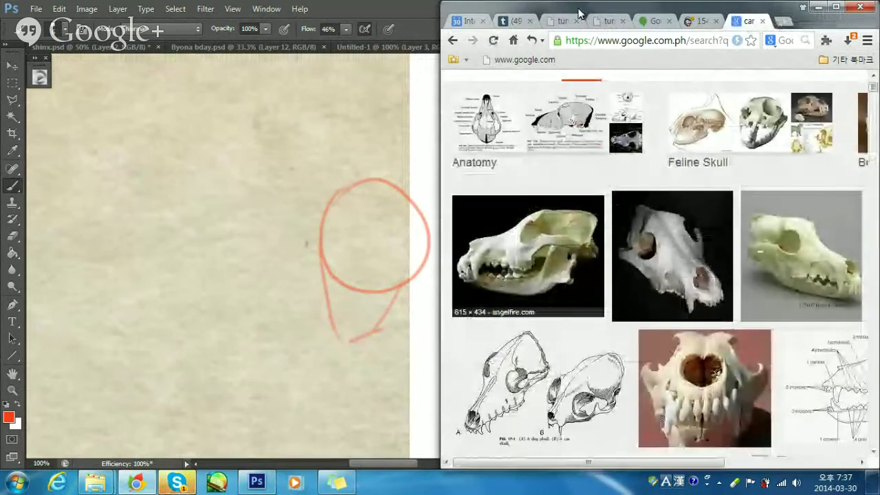
pyautogui.scroll(-4, 624, 262)
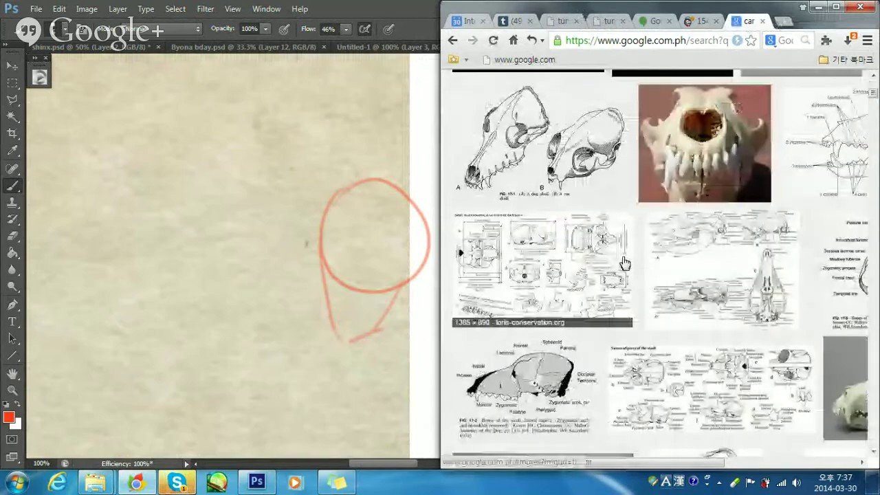
pyautogui.moveTo(590, 462); pyautogui.dragTo(646, 462)
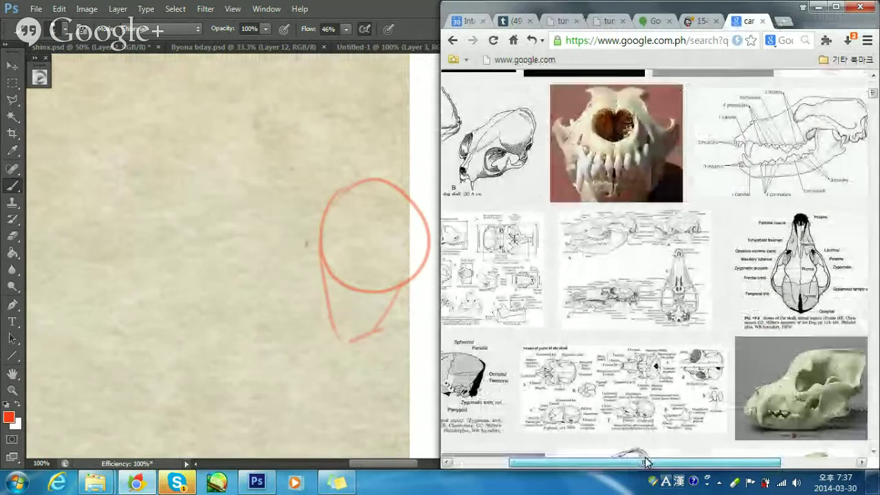
pyautogui.scroll(-2, 732, 244)
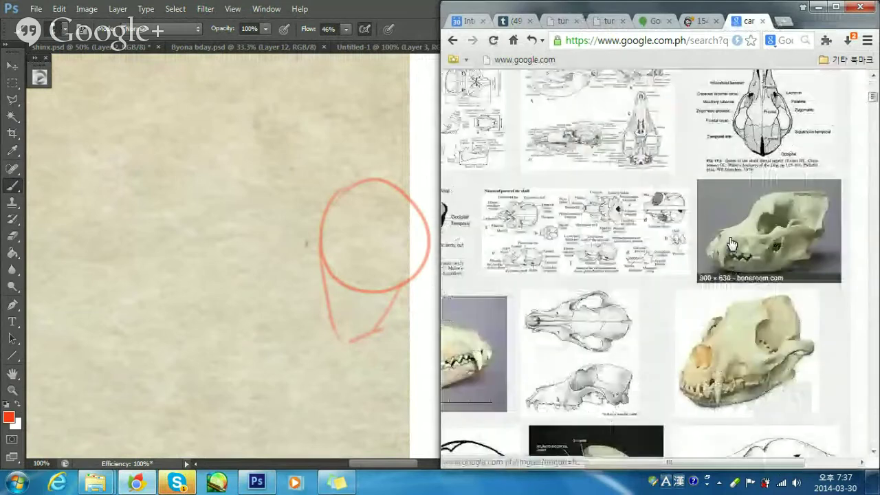
pyautogui.scroll(-5, 733, 244)
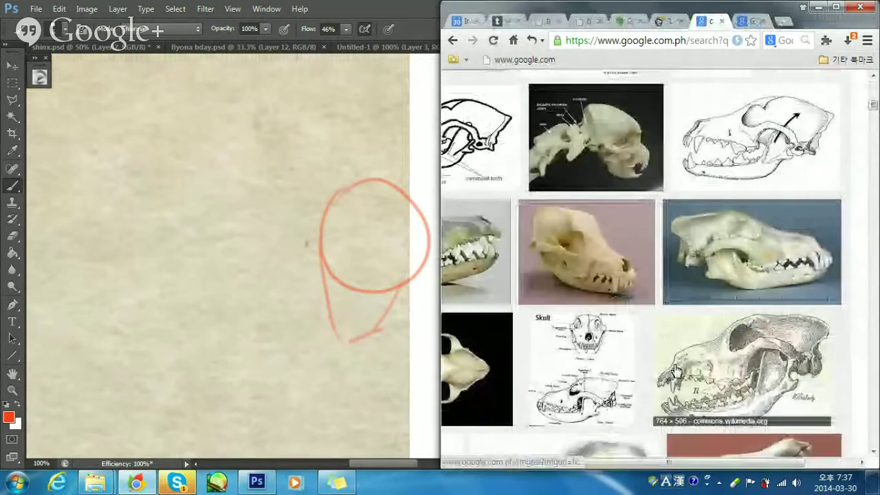
pyautogui.moveTo(634, 470)
pyautogui.moveTo(633, 465); pyautogui.dragTo(601, 459)
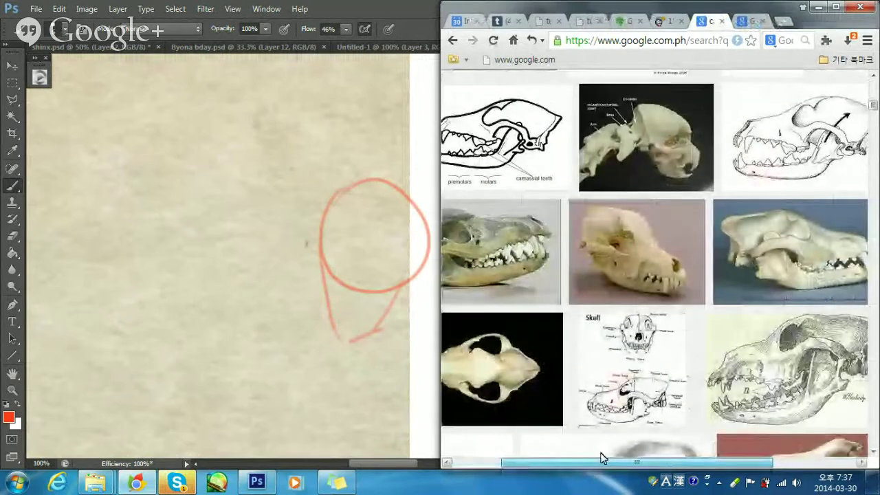
pyautogui.rightClick(620, 349)
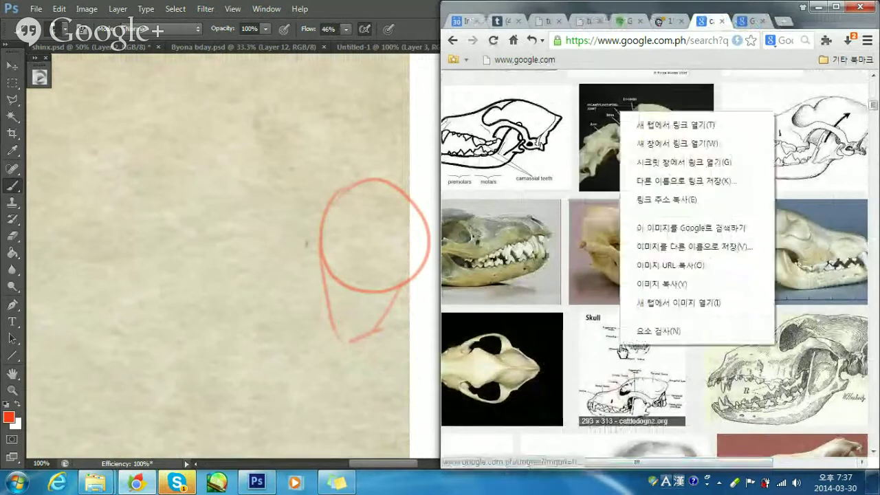
pyautogui.click(670, 128)
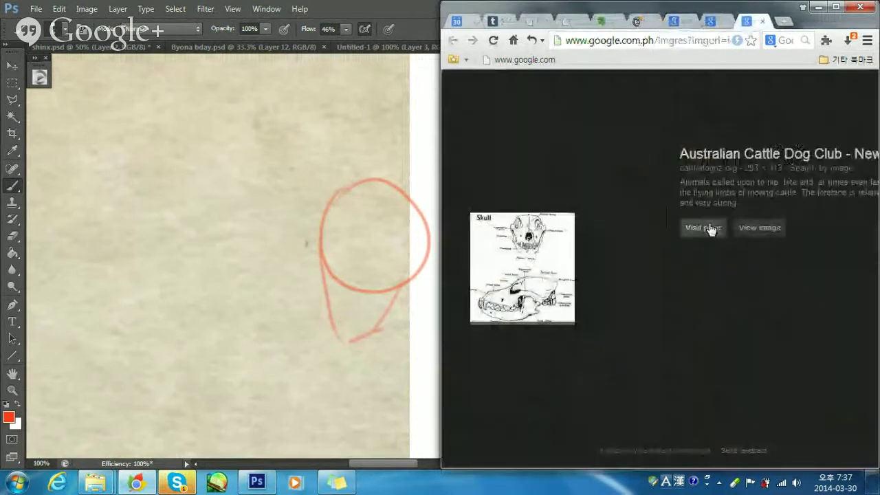
pyautogui.click(759, 228)
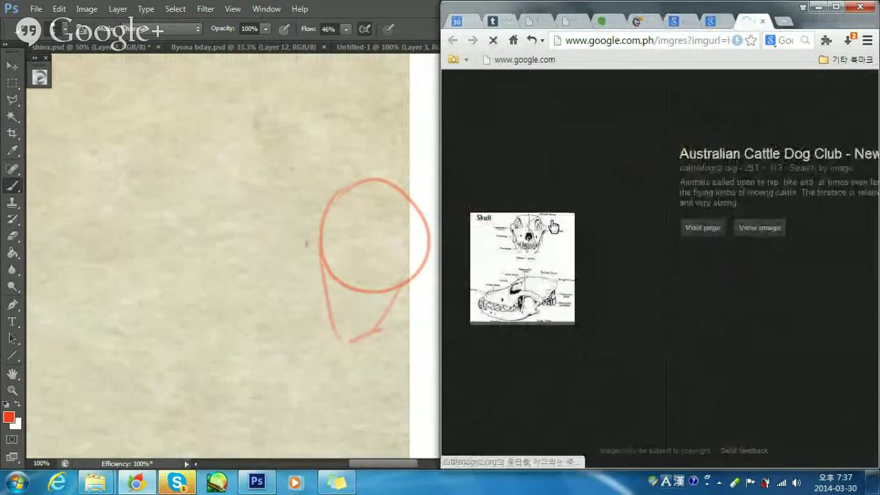
pyautogui.rightClick(502, 124)
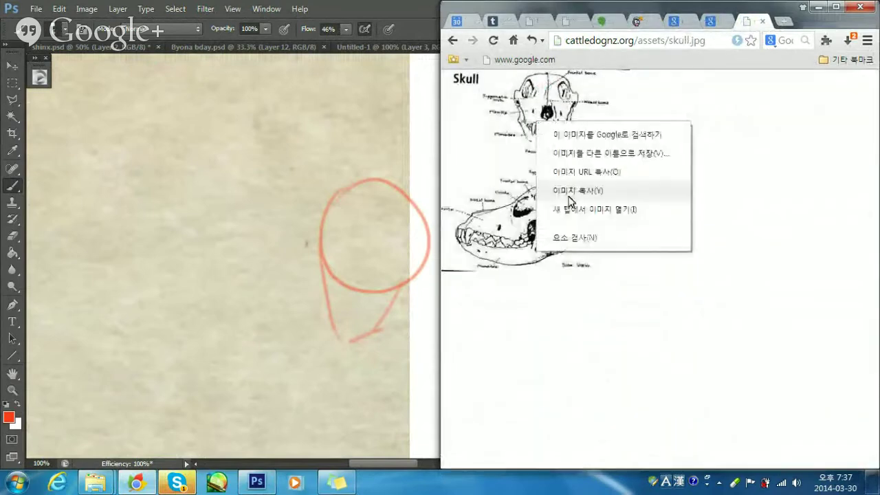
pyautogui.click(533, 189)
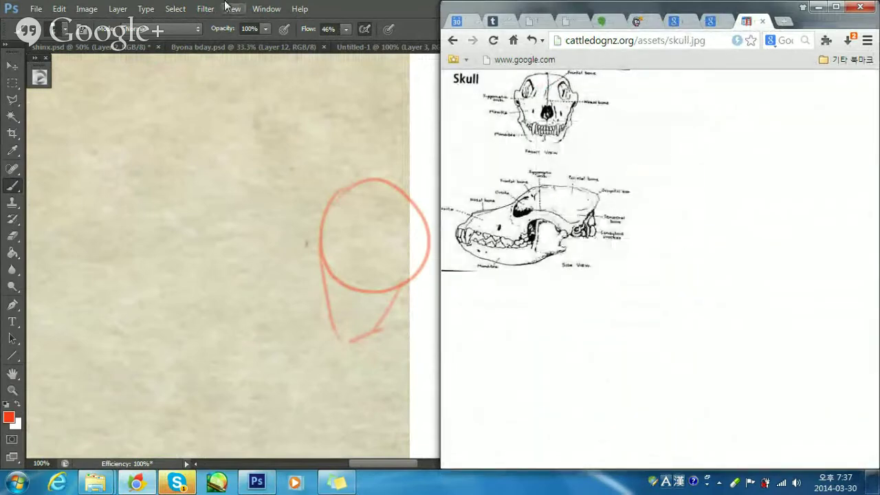
# Switch to Photoshop, paste the skull diagram, enlarge it to about 222% and place it on the beige area beside the character.
pyautogui.click(383, 4)
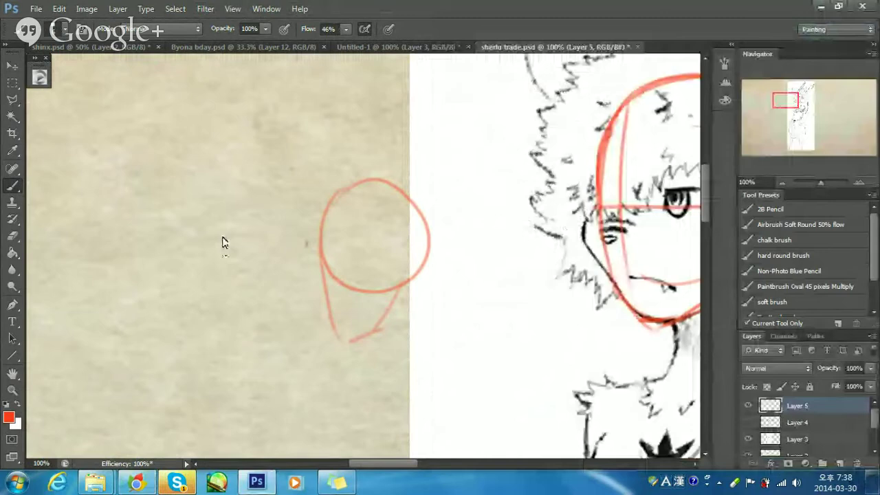
pyautogui.hotkey('ctrl', 'v')
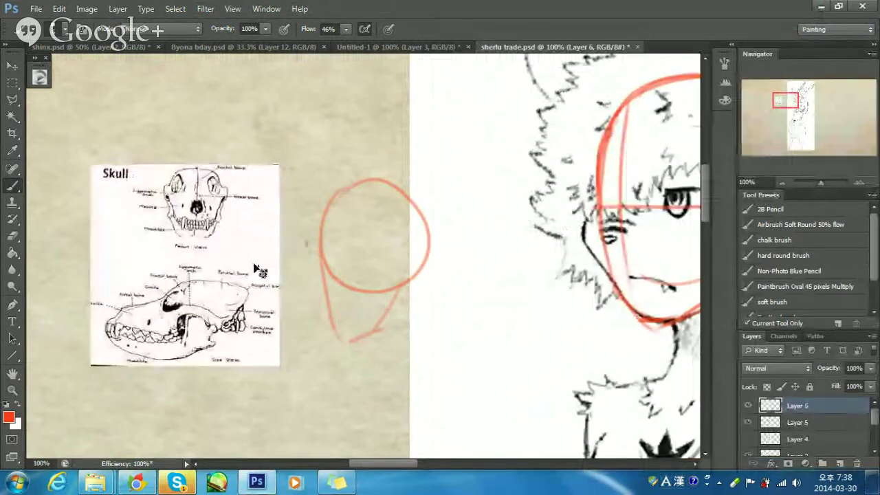
pyautogui.hotkey('ctrl', 't')
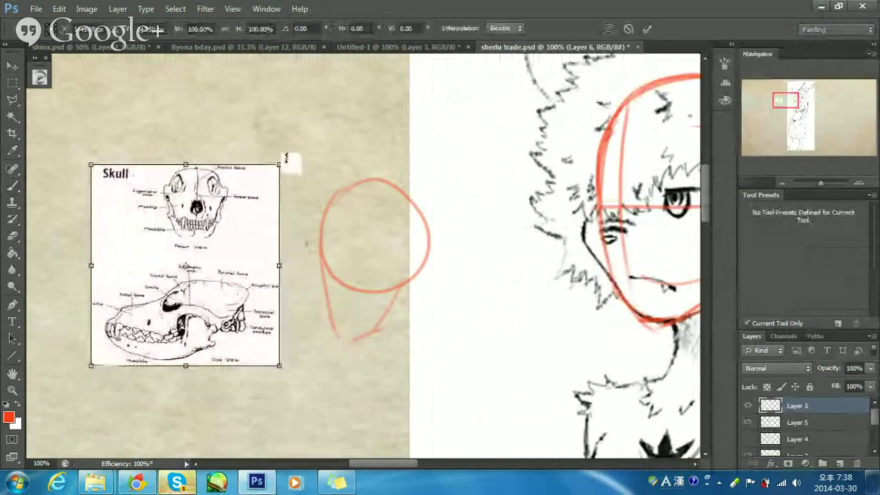
pyautogui.moveTo(280, 163); pyautogui.dragTo(385, 48)
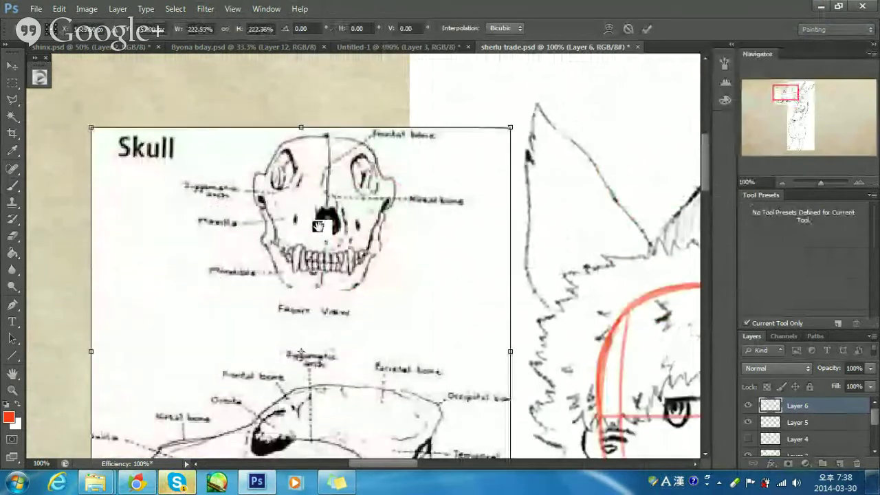
pyautogui.hotkey('ctrl', '-')
pyautogui.hotkey('ctrl', '-')
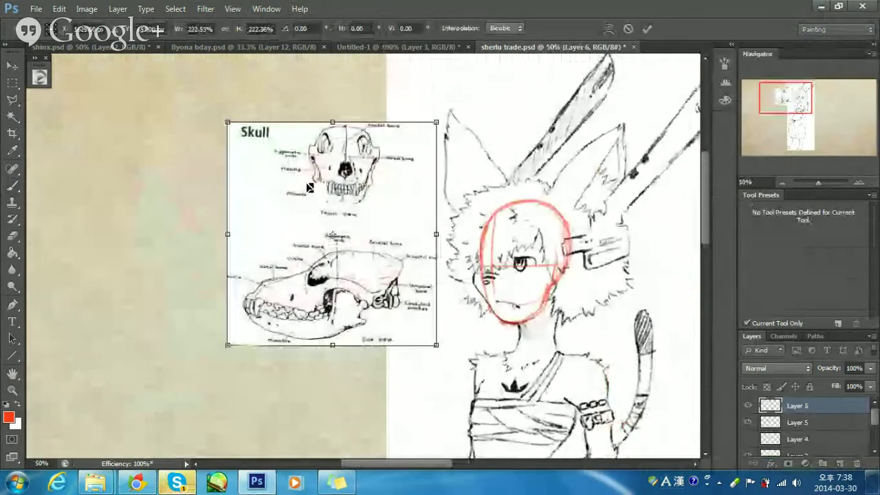
pyautogui.moveTo(309, 187); pyautogui.dragTo(165, 189)
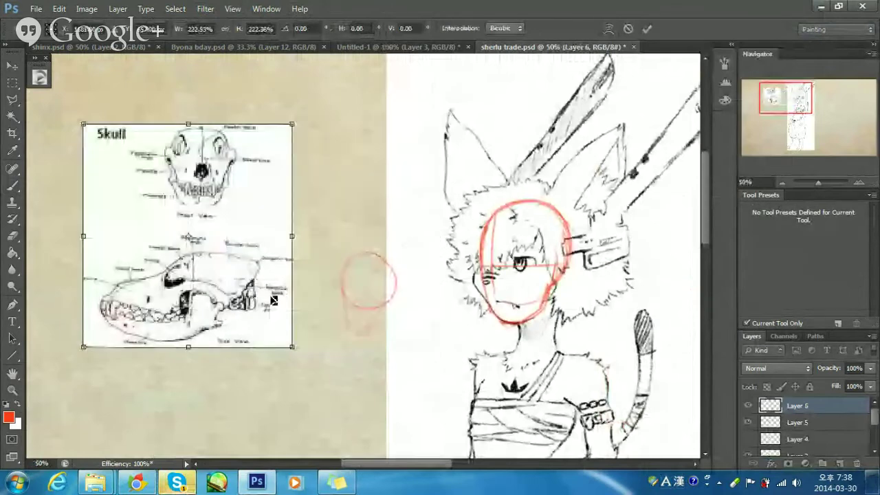
pyautogui.press('Return')
pyautogui.press('b')
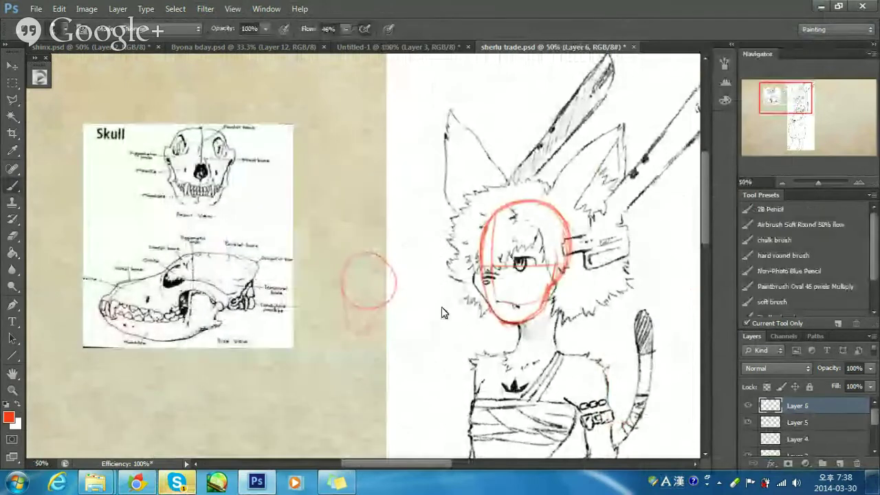
# Remove the separate red head circle from Layer 5 and move that layer above the skull diagram's Layer 6.
pyautogui.click(786, 422)
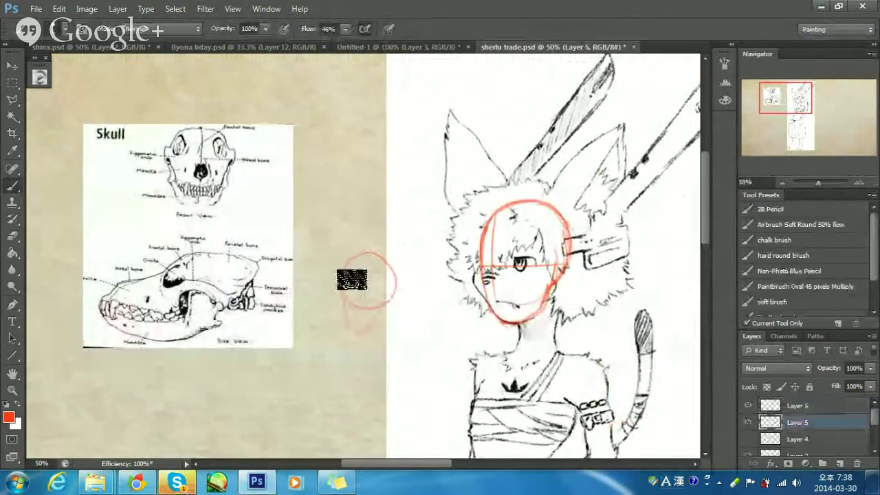
pyautogui.hotkey('ctrl', 'z')
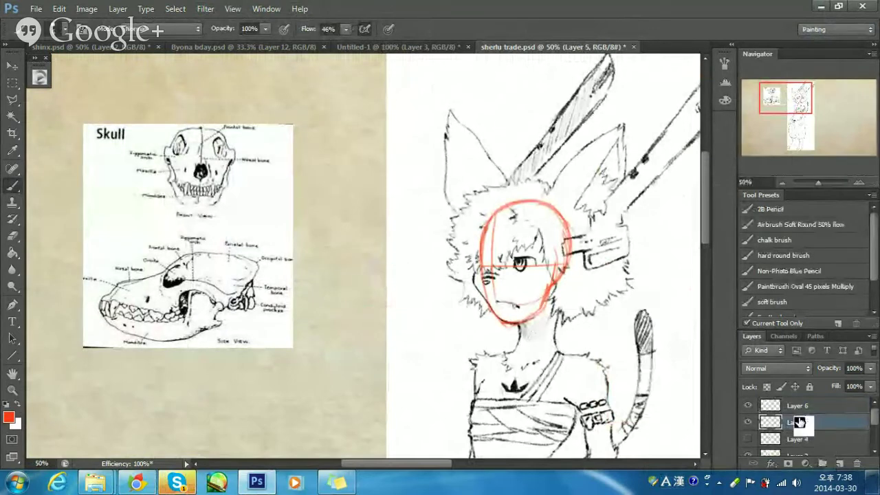
pyautogui.moveTo(797, 422); pyautogui.dragTo(783, 400)
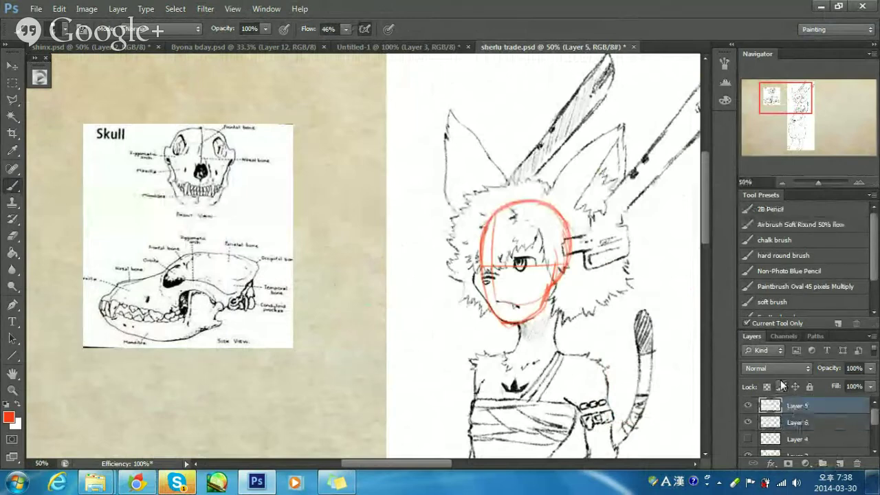
pyautogui.hotkey('ctrl', '+')
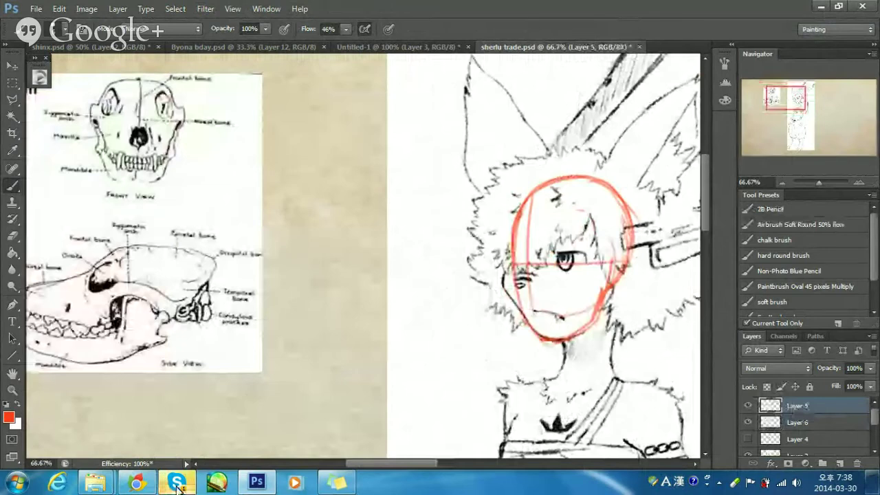
# Switch to the browser, close the leftover dog skull image tabs and search Google Images for "human skull".
pyautogui.click(141, 486)
pyautogui.click(712, 22)
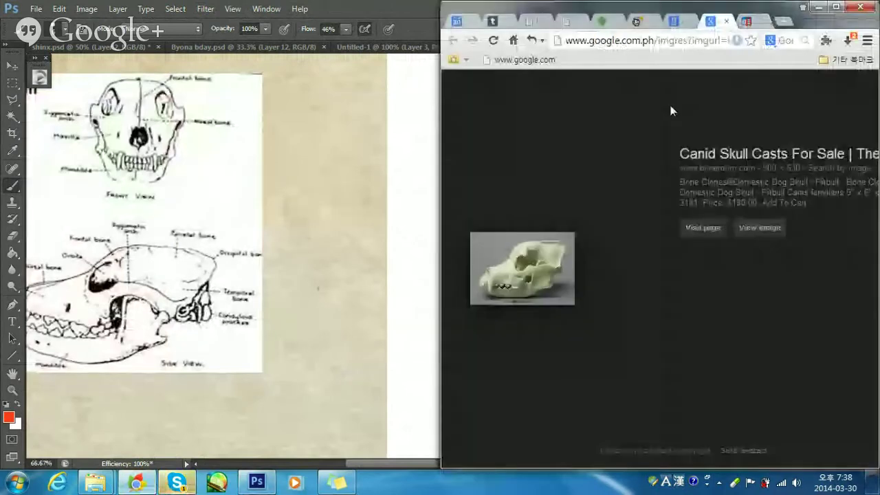
pyautogui.click(670, 111)
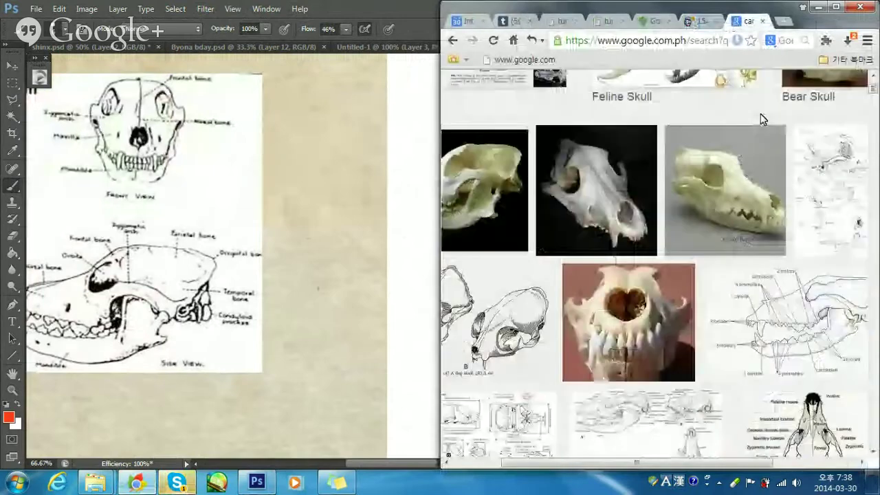
pyautogui.press('Tab')
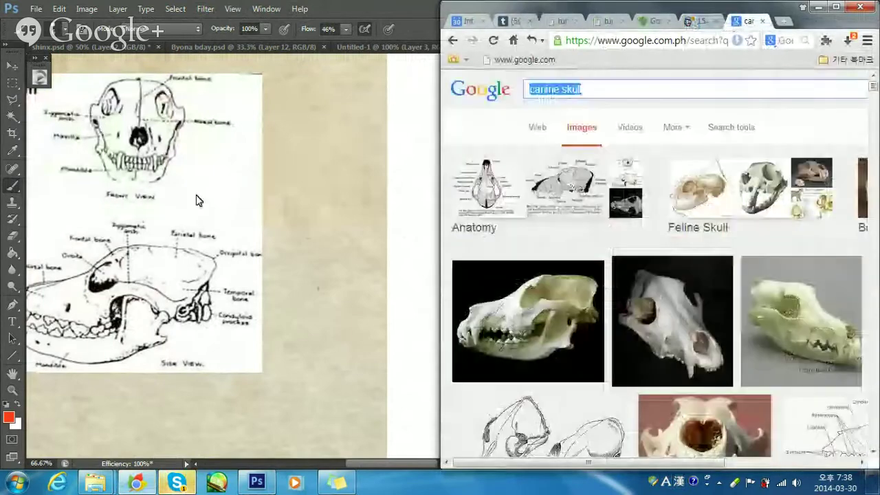
pyautogui.write('human skull')
pyautogui.press('Return')
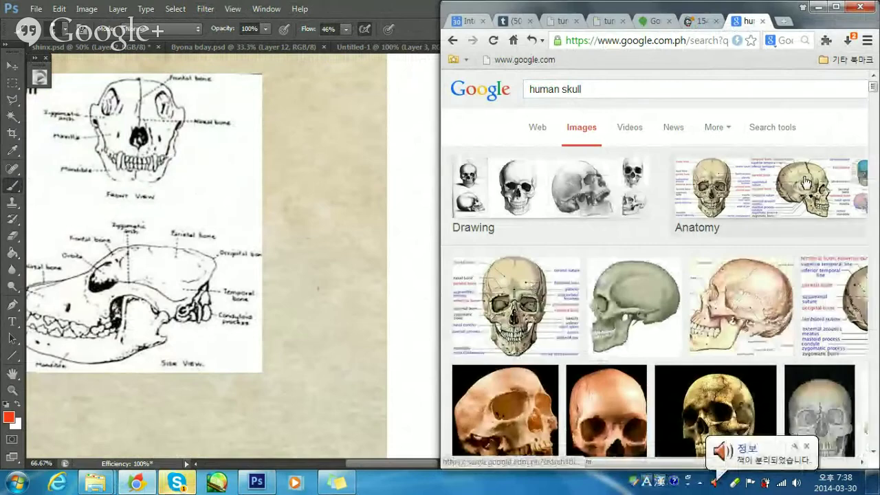
# Open the carlson-art.com human skull image with side, front and underside views full size, copy it and return to Photoshop.
pyautogui.moveTo(873, 89); pyautogui.dragTo(873, 176)
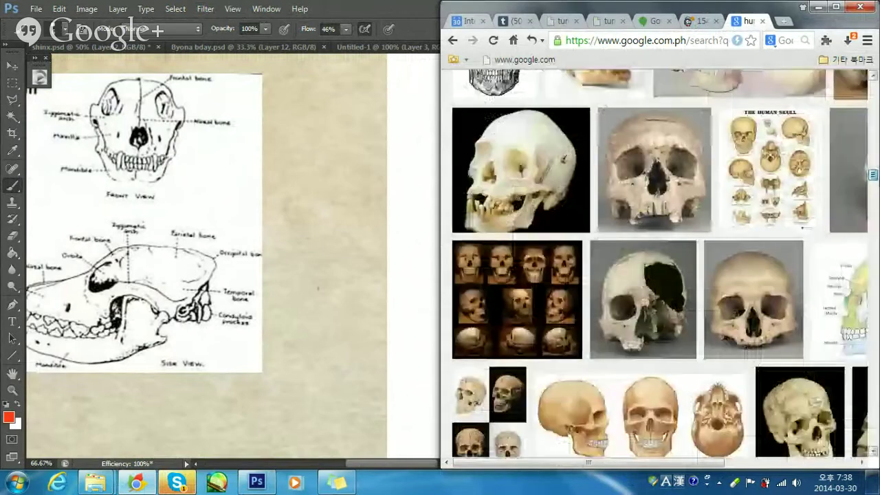
pyautogui.scroll(-3, 677, 282)
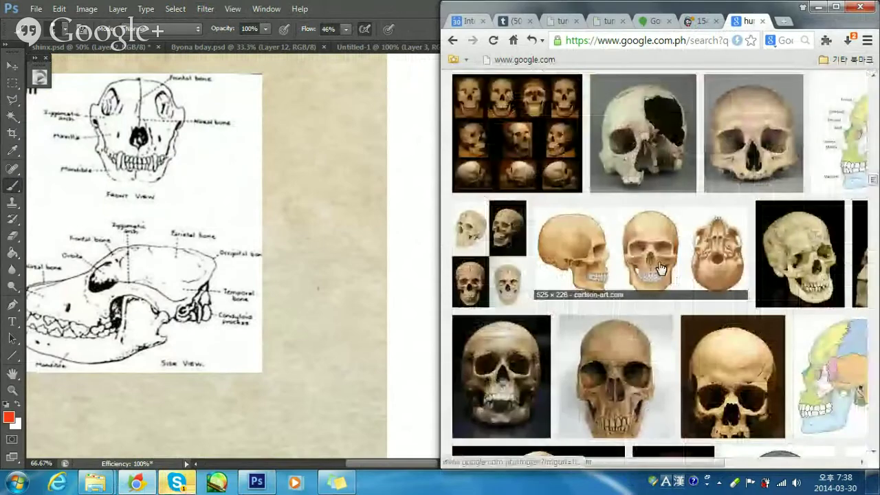
pyautogui.click(677, 280)
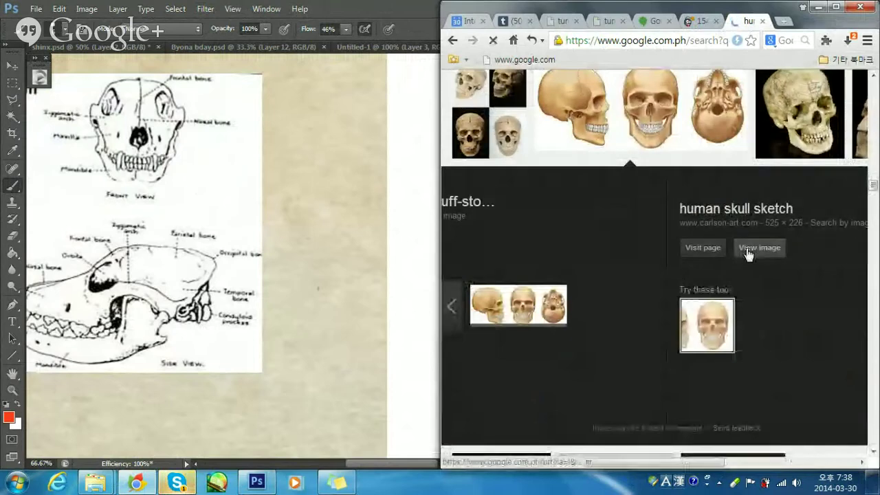
pyautogui.click(724, 249)
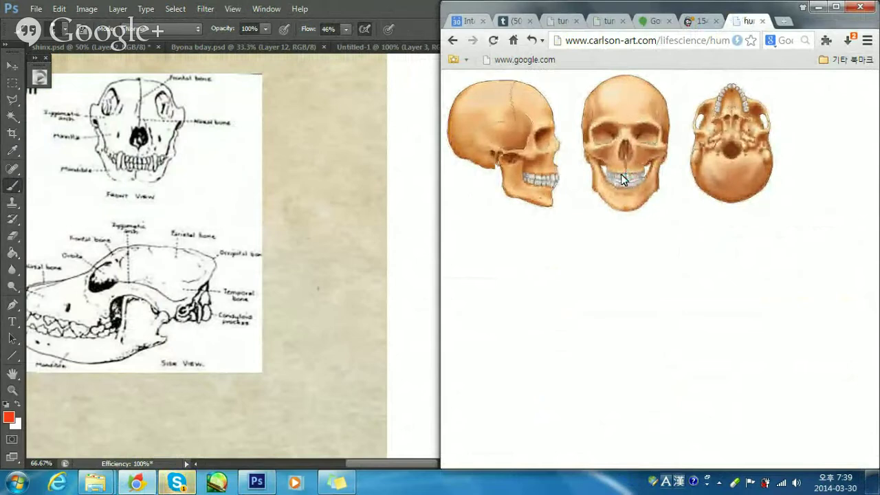
pyautogui.rightClick(622, 180)
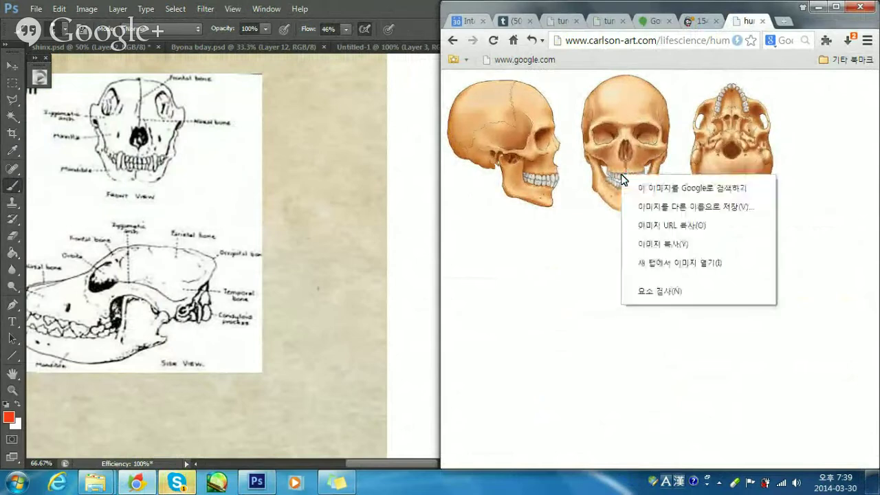
pyautogui.click(647, 245)
pyautogui.click(357, 154)
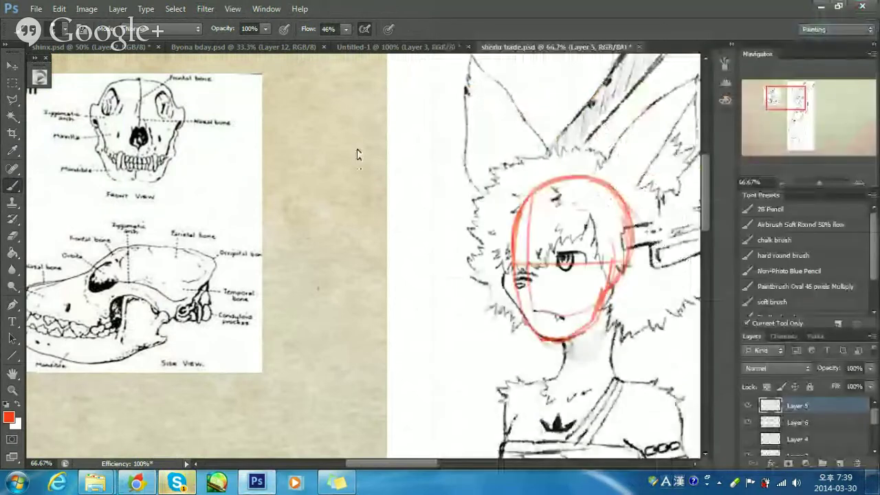
# Paste the human skull image, enlarge it to about 219% and place it below the canine skull diagram.
pyautogui.hotkey('ctrl', 'v')
pyautogui.hotkey('ctrl', 't')
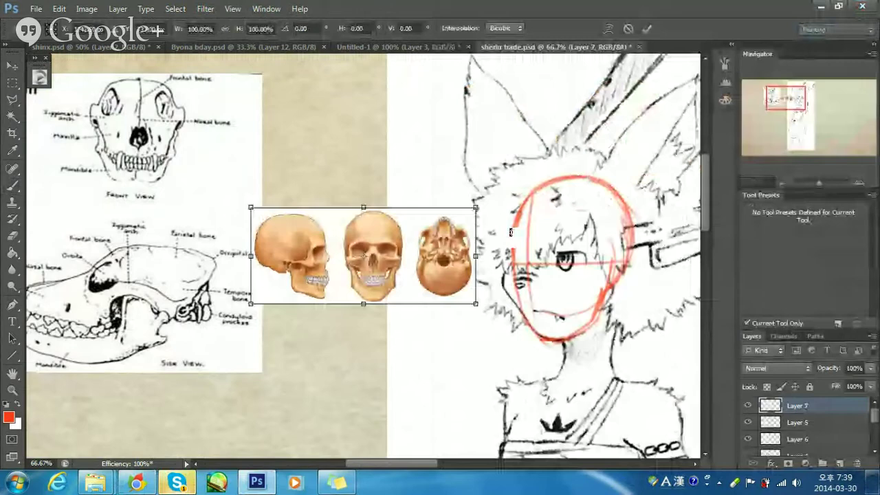
pyautogui.moveTo(475, 207); pyautogui.dragTo(597, 83)
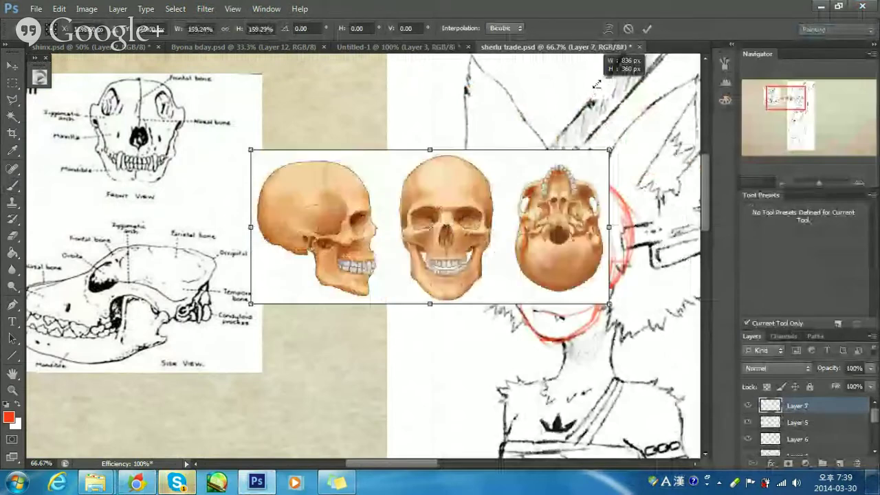
pyautogui.hotkey('ctrl', 'z')
pyautogui.hotkey('ctrl', '0')
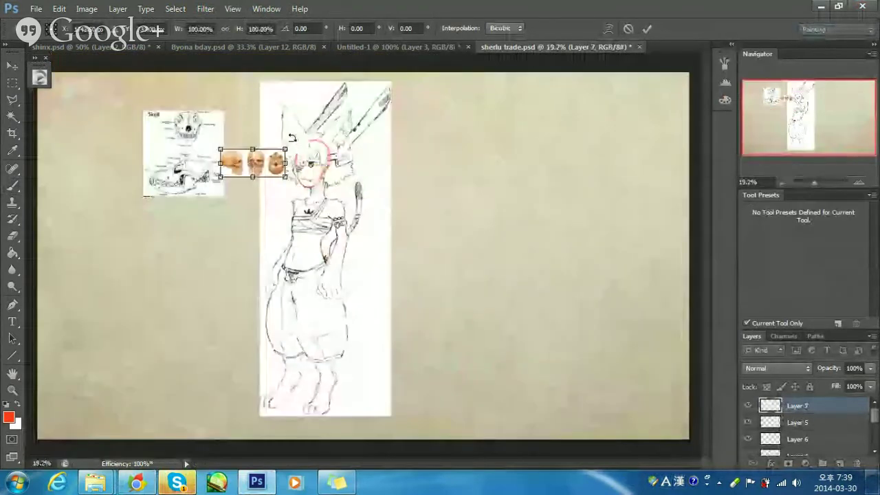
pyautogui.moveTo(285, 149); pyautogui.dragTo(362, 117)
pyautogui.moveTo(291, 160); pyautogui.dragTo(218, 237)
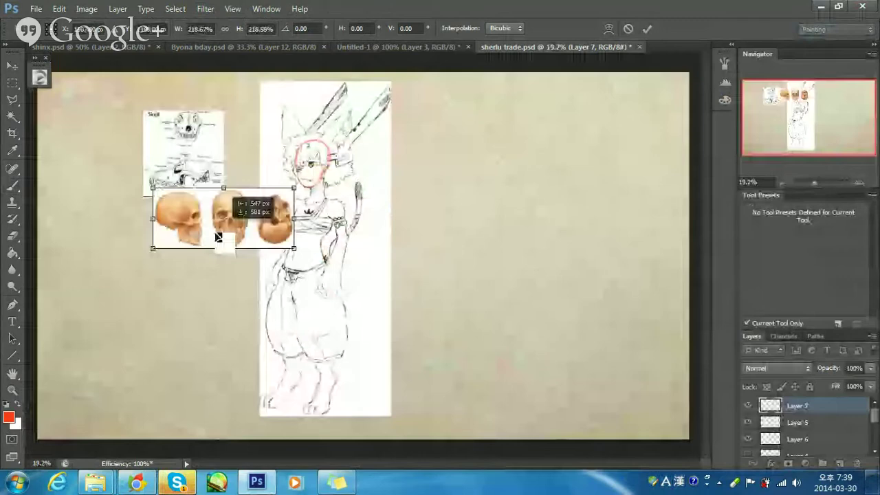
pyautogui.press('Return')
pyautogui.press('b')
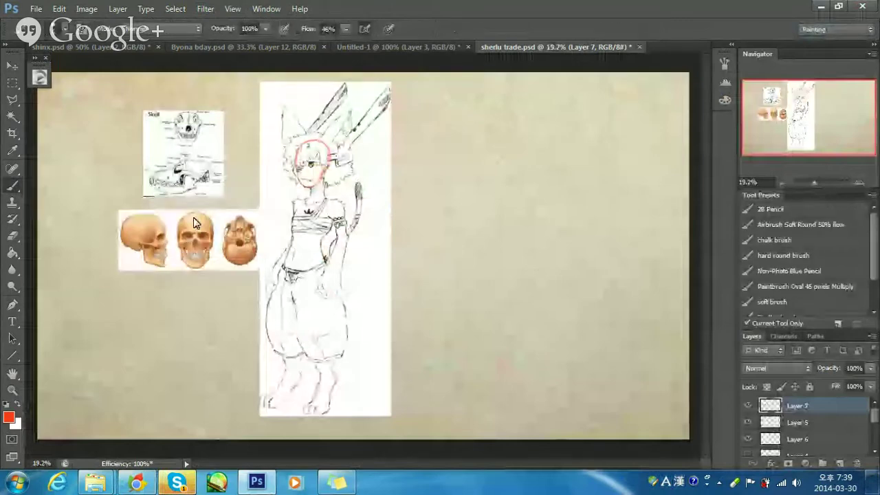
# Check Layer 7 by hiding and showing it, then move the red sketch's Layer 5 above it.
pyautogui.hotkey('ctrl', '+')
pyautogui.hotkey('ctrl', '+')
pyautogui.hotkey('ctrl', '+')
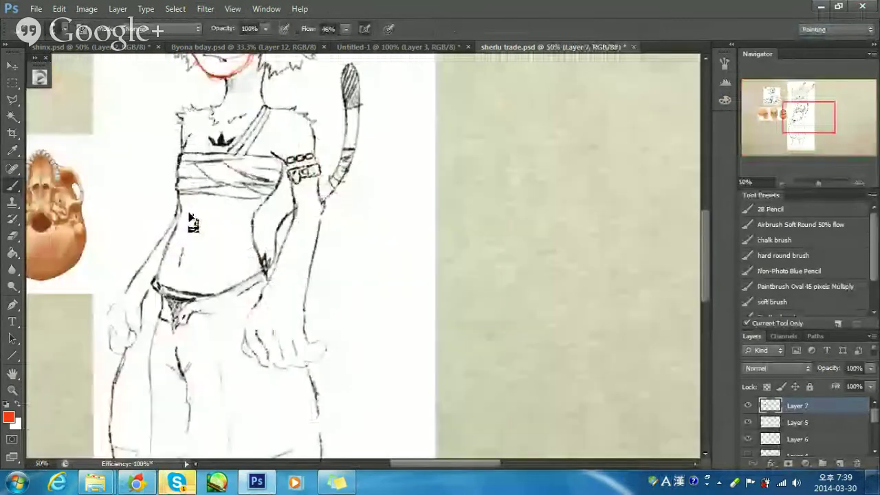
pyautogui.moveTo(193, 222); pyautogui.dragTo(323, 243)
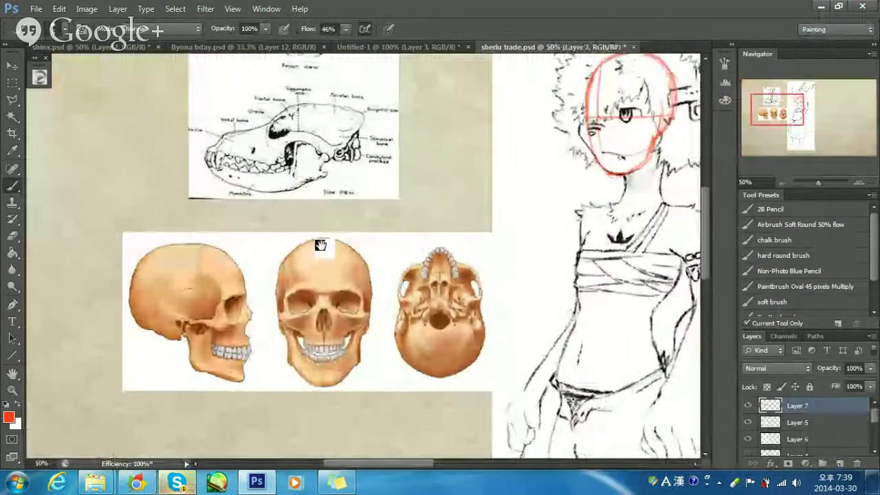
pyautogui.moveTo(380, 190); pyautogui.dragTo(326, 253)
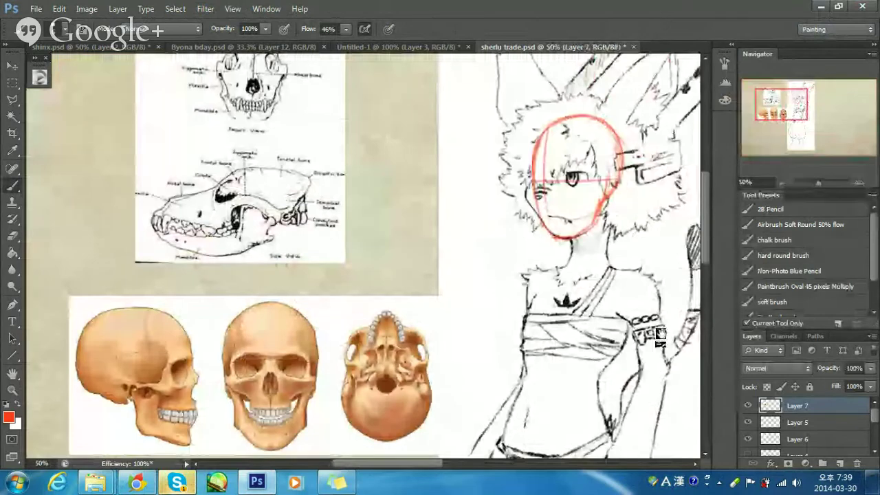
pyautogui.click(750, 407)
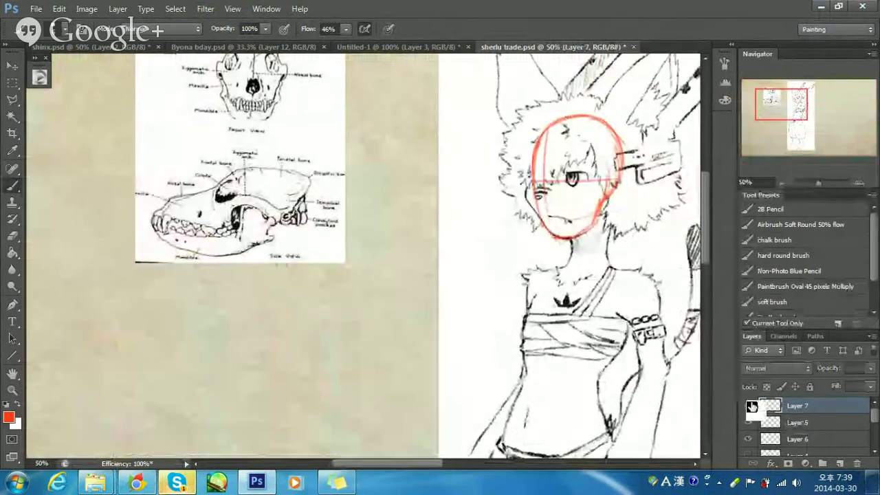
pyautogui.click(750, 406)
pyautogui.moveTo(815, 410); pyautogui.dragTo(808, 428)
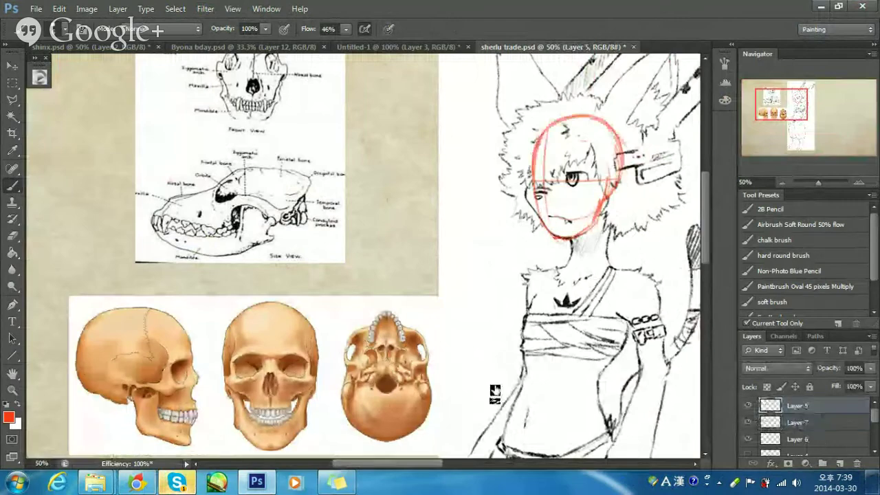
# Sketch a red cranium oval with crossing guide lines, the face front and the jaw over the side-view human skull.
pyautogui.moveTo(495, 393); pyautogui.dragTo(374, 292)
pyautogui.moveTo(86, 263); pyautogui.dragTo(139, 245)
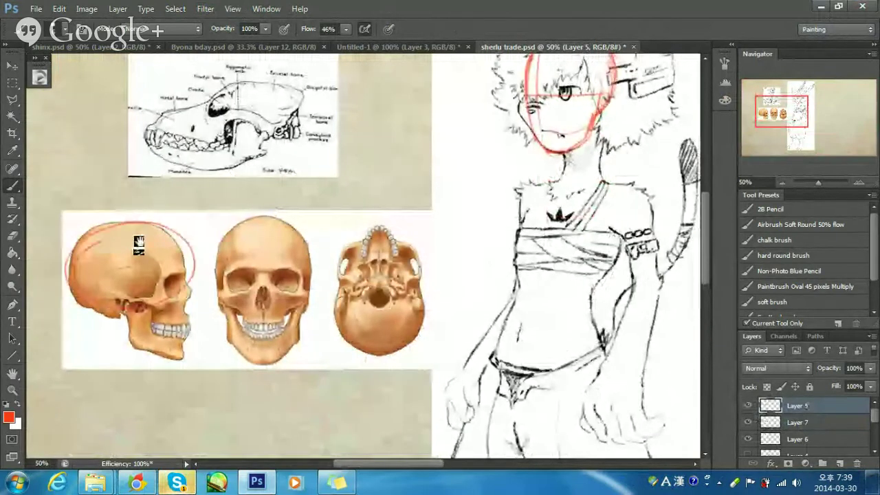
pyautogui.hotkey('ctrl', 'z')
pyautogui.moveTo(71, 286)
pyautogui.mouseDown()
pyautogui.moveTo(174, 278)
pyautogui.moveTo(108, 319)
pyautogui.moveTo(176, 260)
pyautogui.moveTo(110, 281)
pyautogui.moveTo(160, 274)
pyautogui.moveTo(166, 245)
pyautogui.moveTo(172, 279)
pyautogui.moveTo(162, 344)
pyautogui.mouseUp()
pyautogui.hotkey('ctrl', 'z')
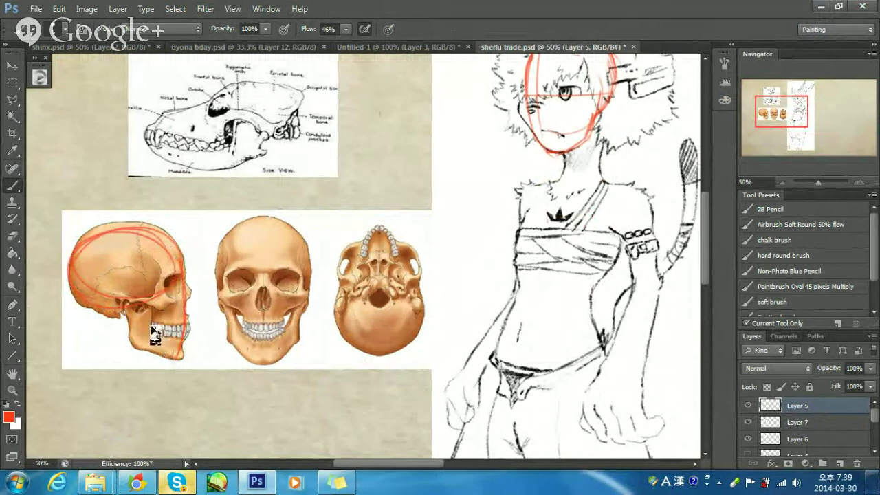
pyautogui.moveTo(123, 294); pyautogui.dragTo(133, 346)
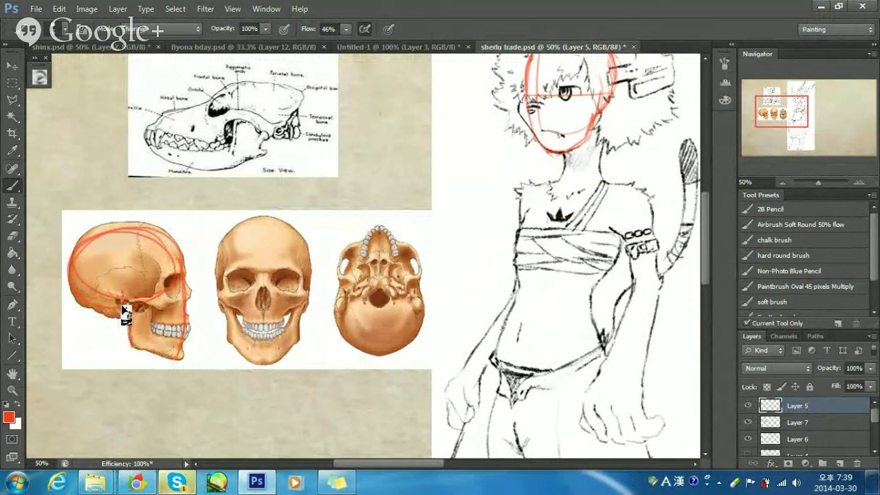
pyautogui.moveTo(120, 236); pyautogui.dragTo(121, 269)
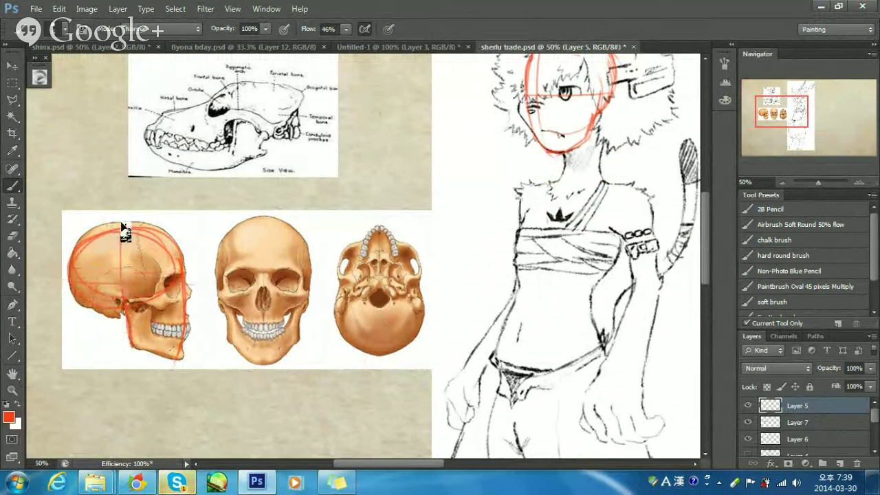
pyautogui.moveTo(182, 239); pyautogui.dragTo(192, 351)
pyautogui.hotkey('ctrl', 'z')
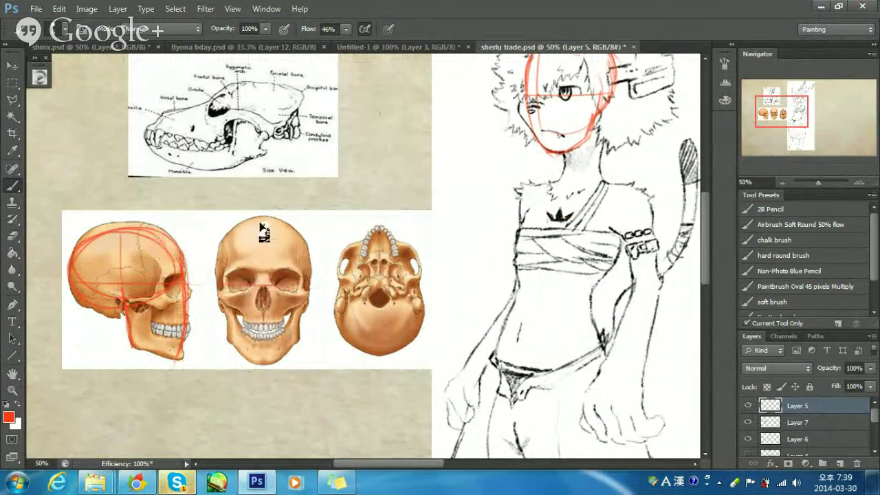
# Draw a red vertical centre line and a cranium oval over the front-view human skull.
pyautogui.moveTo(258, 228); pyautogui.dragTo(268, 362)
pyautogui.hotkey('ctrl', 'z')
pyautogui.moveTo(263, 225)
pyautogui.mouseDown()
pyautogui.moveTo(256, 396)
pyautogui.moveTo(261, 241)
pyautogui.moveTo(263, 336)
pyautogui.mouseUp()
pyautogui.moveTo(263, 229); pyautogui.dragTo(262, 358)
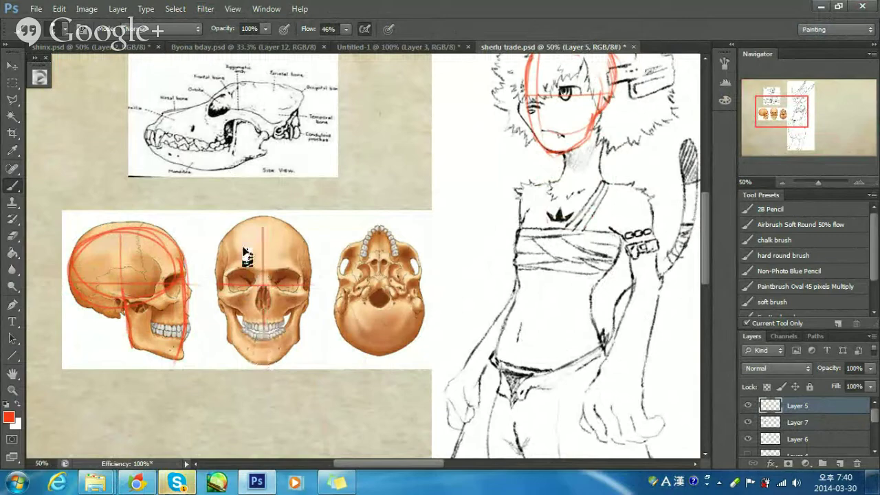
pyautogui.moveTo(263, 227)
pyautogui.mouseDown()
pyautogui.moveTo(230, 270)
pyautogui.moveTo(290, 292)
pyautogui.moveTo(244, 287)
pyautogui.moveTo(263, 295)
pyautogui.moveTo(226, 313)
pyautogui.moveTo(220, 298)
pyautogui.moveTo(249, 337)
pyautogui.mouseUp()
pyautogui.hotkey('ctrl', 'z')
# Compare the canine skull diagram and the human skulls with the construction of the character's head.
pyautogui.moveTo(257, 171); pyautogui.dragTo(263, 287)
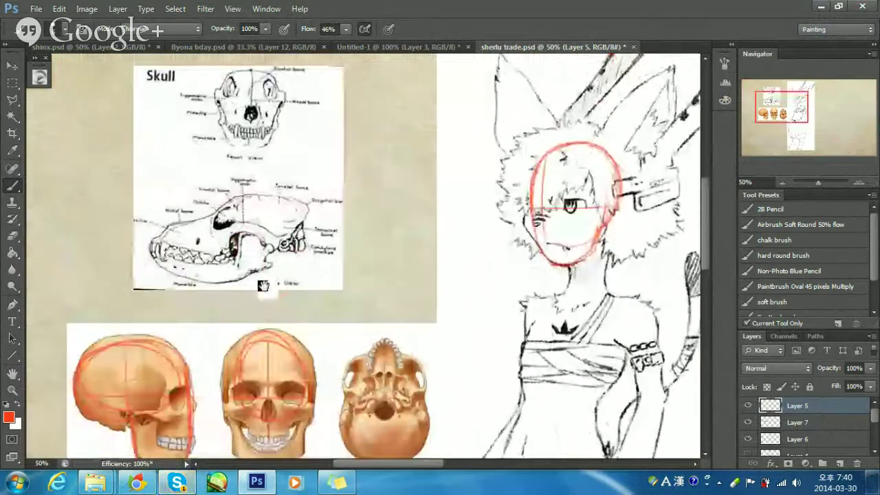
pyautogui.moveTo(298, 232)
pyautogui.mouseDown()
pyautogui.moveTo(257, 277)
pyautogui.moveTo(236, 216)
pyautogui.mouseUp()
pyautogui.moveTo(345, 287)
pyautogui.mouseDown()
pyautogui.moveTo(330, 292)
pyautogui.moveTo(389, 237)
pyautogui.mouseUp()
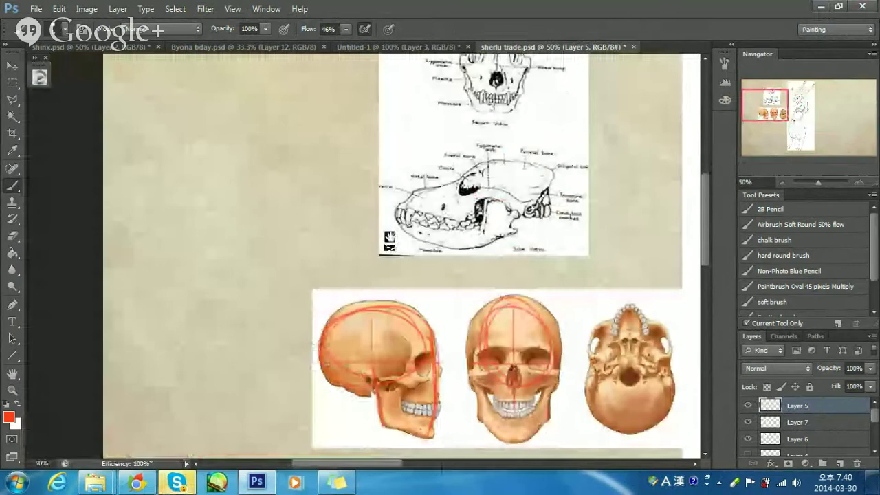
pyautogui.moveTo(557, 200); pyautogui.dragTo(409, 206)
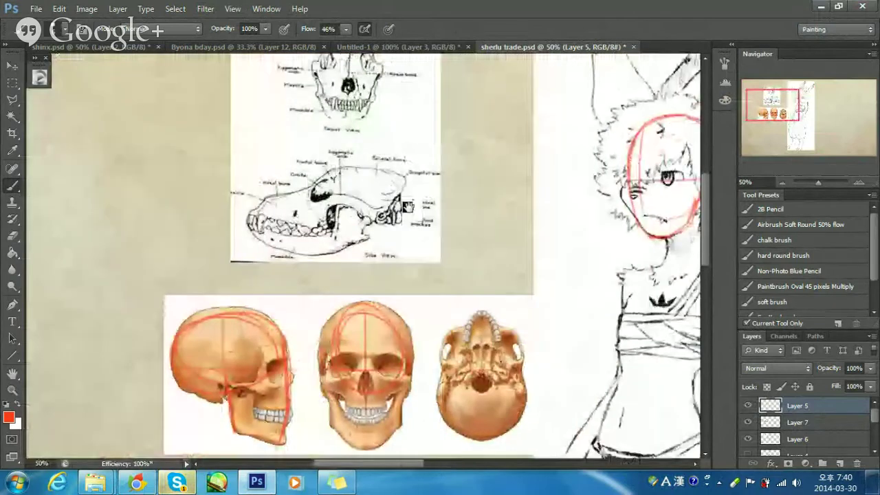
pyautogui.moveTo(550, 200); pyautogui.dragTo(383, 200)
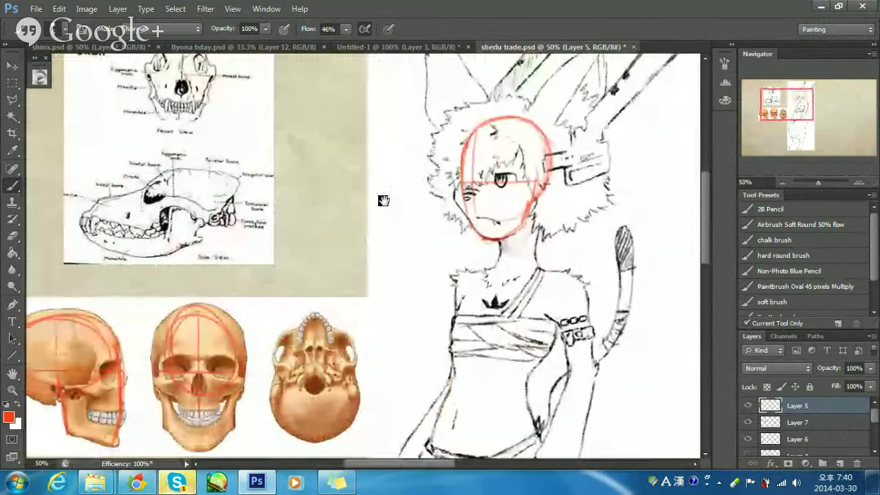
pyautogui.moveTo(470, 212); pyautogui.dragTo(464, 213)
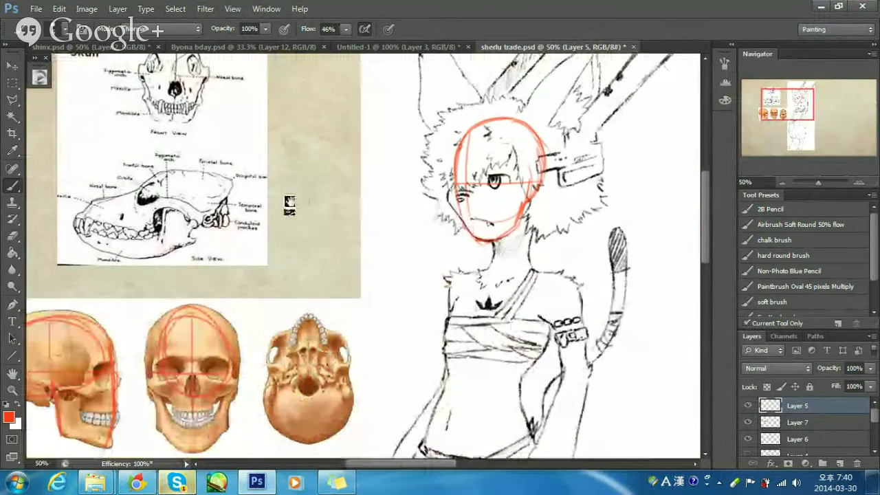
pyautogui.moveTo(74, 237)
pyautogui.mouseDown()
pyautogui.moveTo(263, 212)
pyautogui.moveTo(261, 268)
pyautogui.mouseUp()
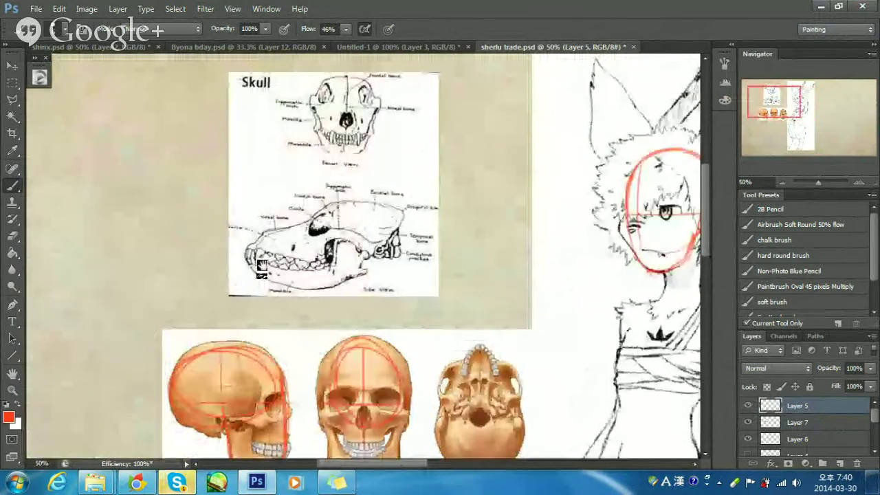
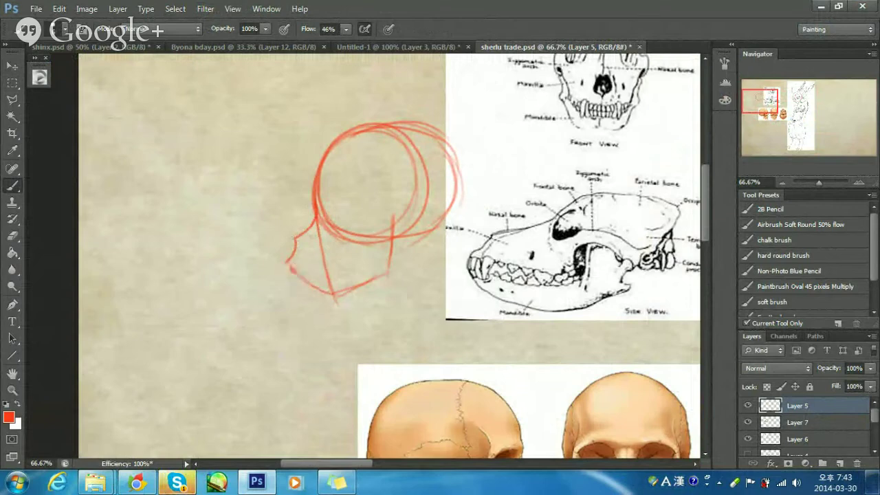
# Add a mouth line, a rounded lower jaw and an oval eye to the red side-view head sketch beside the canine diagram.
pyautogui.moveTo(330, 264); pyautogui.dragTo(298, 266)
pyautogui.moveTo(374, 237)
pyautogui.mouseDown()
pyautogui.moveTo(410, 222)
pyautogui.moveTo(390, 266)
pyautogui.moveTo(325, 266)
pyautogui.moveTo(324, 289)
pyautogui.moveTo(337, 295)
pyautogui.moveTo(368, 281)
pyautogui.moveTo(313, 292)
pyautogui.moveTo(373, 278)
pyautogui.mouseUp()
pyautogui.hotkey('ctrl', 'z')
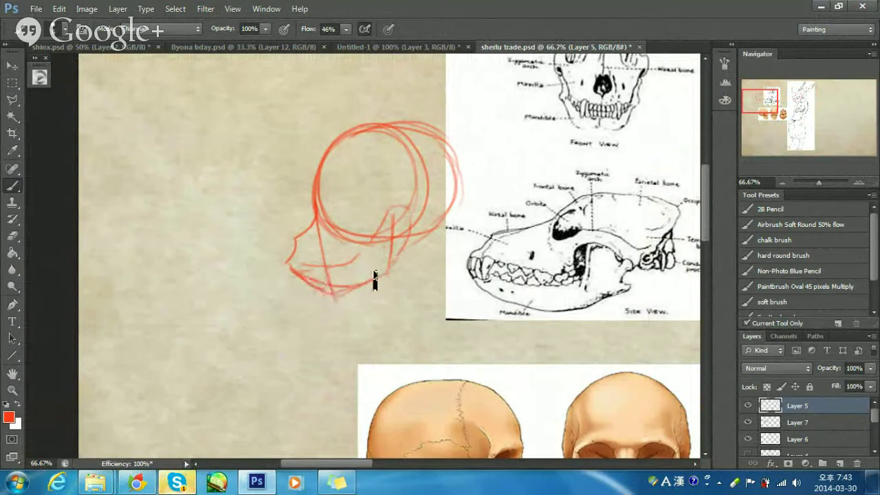
pyautogui.moveTo(319, 284); pyautogui.dragTo(380, 278)
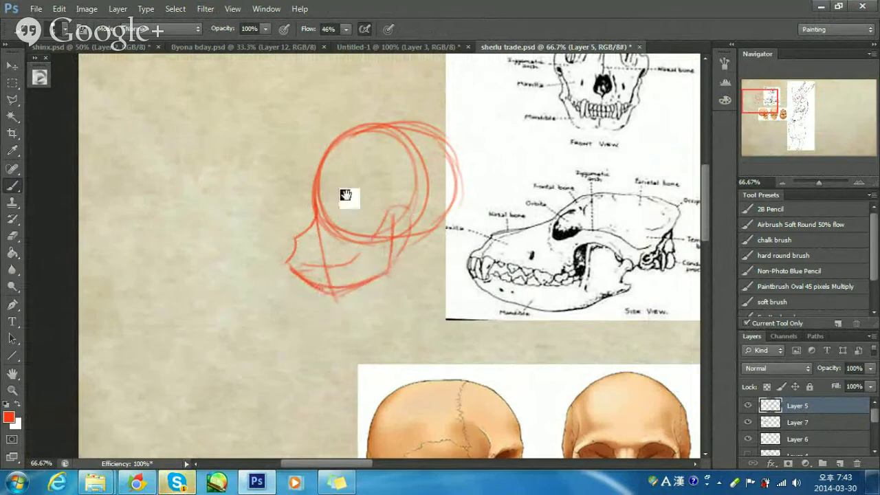
pyautogui.moveTo(346, 195)
pyautogui.mouseDown()
pyautogui.moveTo(357, 217)
pyautogui.moveTo(334, 199)
pyautogui.moveTo(352, 219)
pyautogui.moveTo(329, 208)
pyautogui.moveTo(336, 220)
pyautogui.moveTo(321, 223)
pyautogui.moveTo(330, 238)
pyautogui.moveTo(309, 236)
pyautogui.mouseUp()
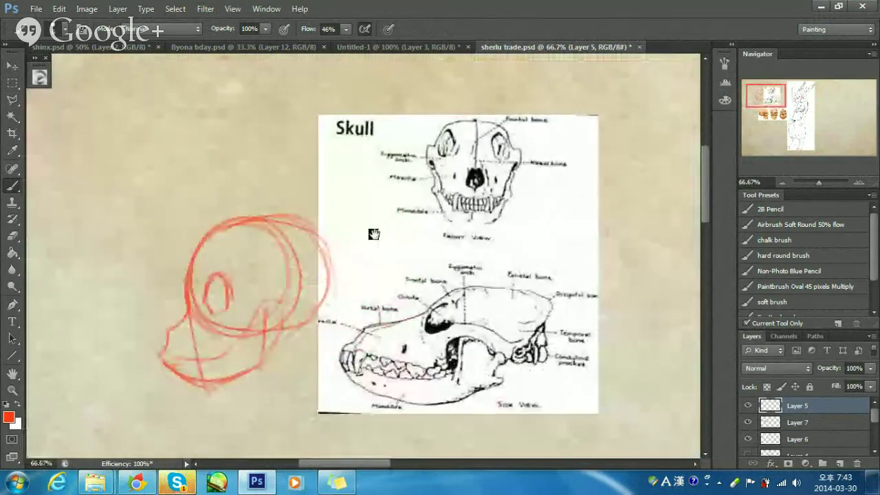
# Try to draw a small red circle in front of the side-view head sketch's muzzle, and undo it.
pyautogui.moveTo(373, 234); pyautogui.dragTo(348, 208)
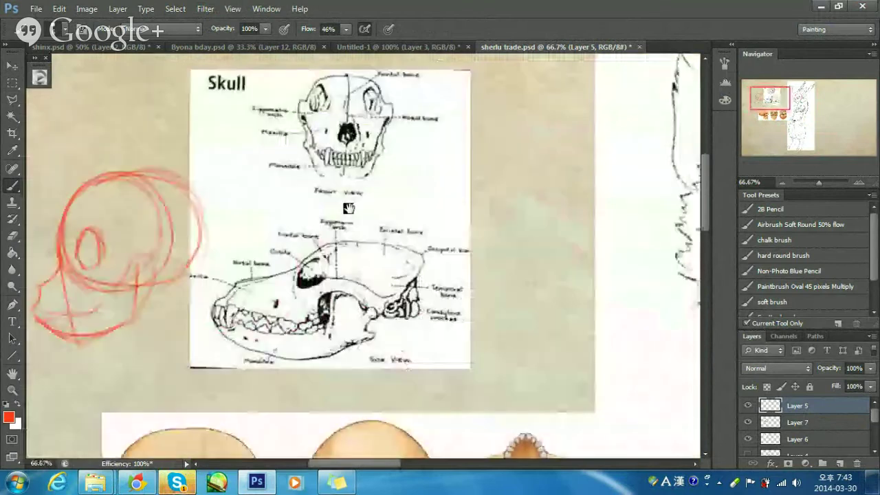
pyautogui.moveTo(157, 281)
pyautogui.mouseDown()
pyautogui.moveTo(234, 229)
pyautogui.moveTo(505, 222)
pyautogui.mouseUp()
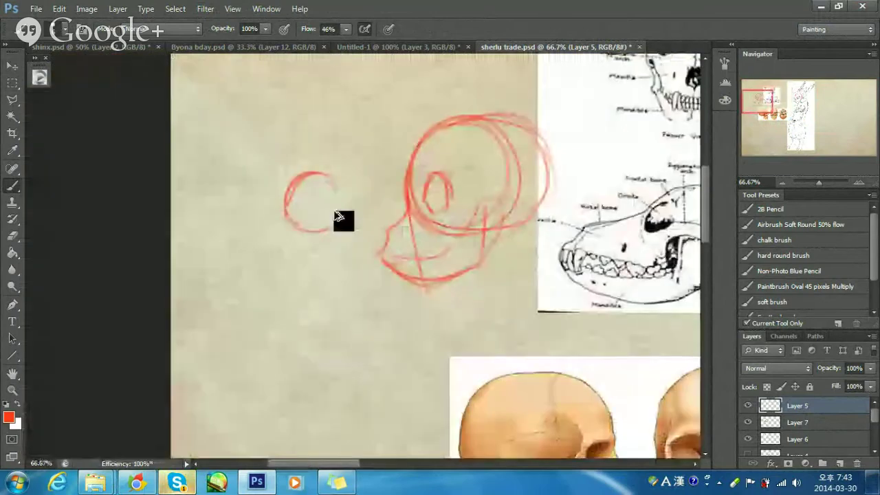
pyautogui.hotkey('ctrl', 'z')
# Change the brush colour to cyan and try a short stroke along the far cheek of the character's face.
pyautogui.moveTo(416, 187)
pyautogui.mouseDown()
pyautogui.moveTo(359, 195)
pyautogui.moveTo(386, 196)
pyautogui.moveTo(557, 105)
pyautogui.mouseUp()
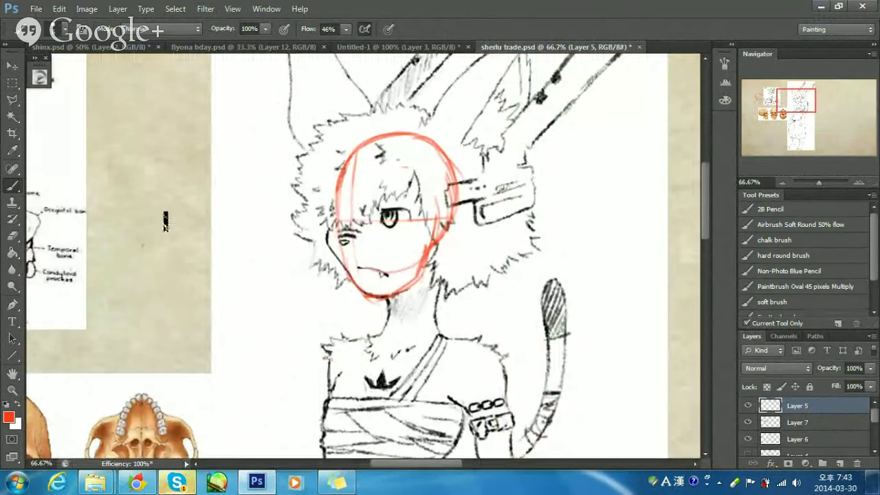
pyautogui.click(39, 77)
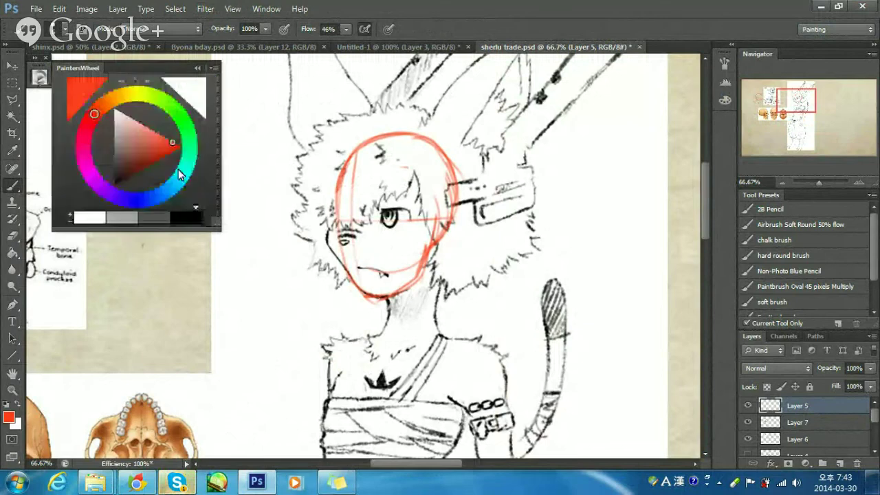
pyautogui.click(179, 175)
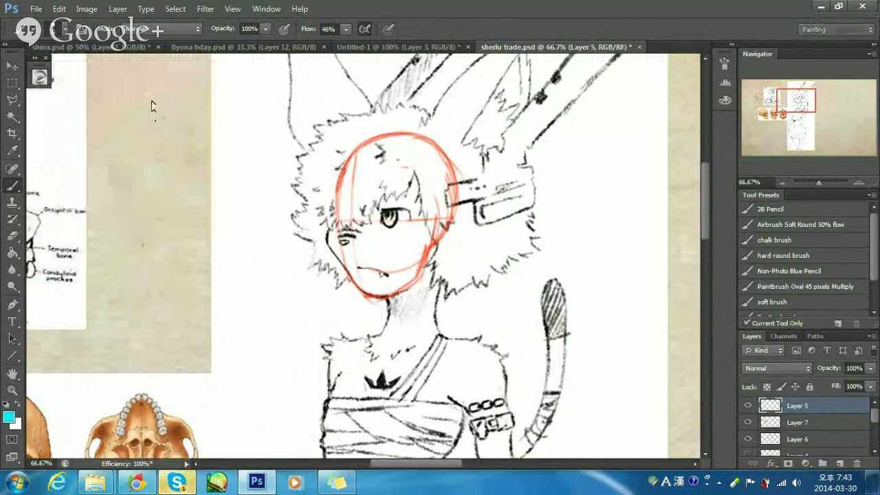
pyautogui.moveTo(340, 230); pyautogui.dragTo(326, 242)
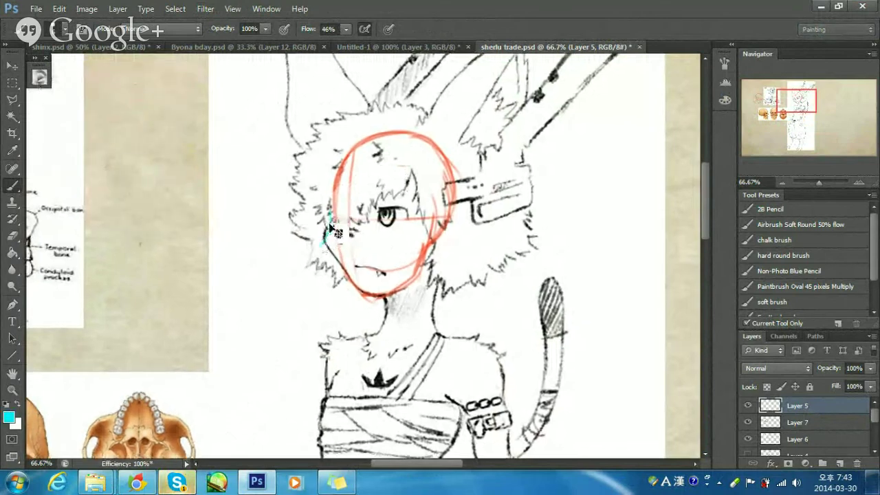
# Change the brush colour to blue, try strokes around the character's visible eye and undo them.
pyautogui.click(39, 77)
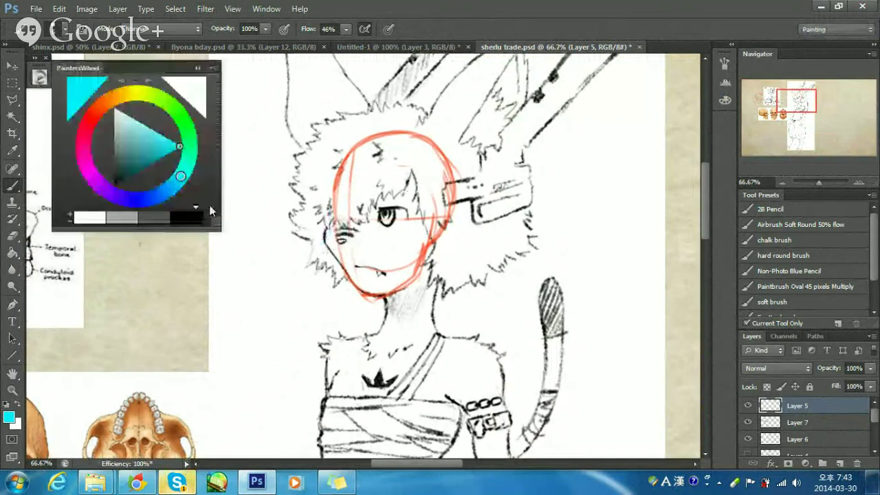
pyautogui.click(131, 198)
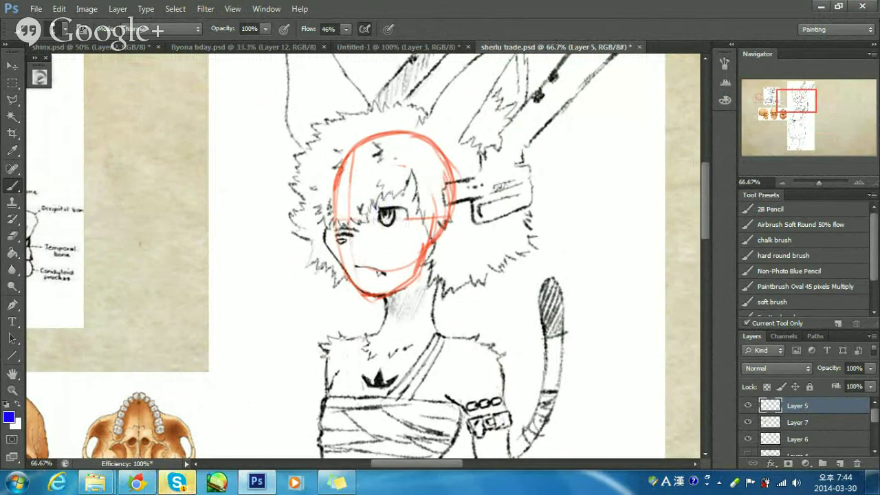
pyautogui.moveTo(377, 218)
pyautogui.mouseDown()
pyautogui.moveTo(393, 197)
pyautogui.moveTo(414, 218)
pyautogui.moveTo(394, 195)
pyautogui.mouseUp()
pyautogui.hotkey('ctrl', 'z')
pyautogui.hotkey('ctrl', 'z')
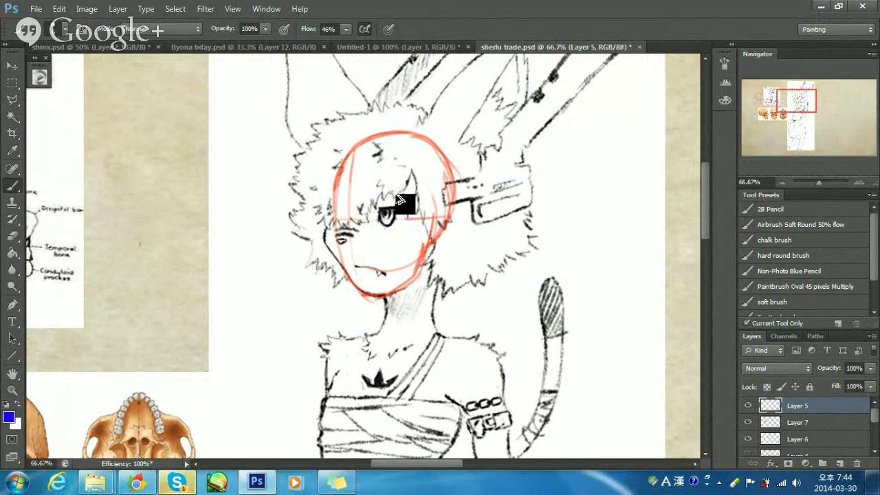
# Draw a blue circle around the character's visible eye to mark the eye socket, retrying the stroke as needed.
pyautogui.moveTo(389, 194)
pyautogui.mouseDown()
pyautogui.moveTo(414, 205)
pyautogui.moveTo(379, 222)
pyautogui.moveTo(390, 199)
pyautogui.moveTo(416, 231)
pyautogui.moveTo(393, 238)
pyautogui.moveTo(405, 239)
pyautogui.moveTo(405, 201)
pyautogui.moveTo(402, 233)
pyautogui.moveTo(393, 201)
pyautogui.moveTo(409, 210)
pyautogui.moveTo(405, 229)
pyautogui.moveTo(379, 217)
pyautogui.moveTo(378, 227)
pyautogui.moveTo(389, 237)
pyautogui.moveTo(392, 201)
pyautogui.moveTo(404, 203)
pyautogui.moveTo(401, 232)
pyautogui.mouseUp()
pyautogui.hotkey('ctrl', 'z')
pyautogui.hotkey('ctrl', 'alt', 'z')
pyautogui.hotkey('ctrl', 'alt', 'z')
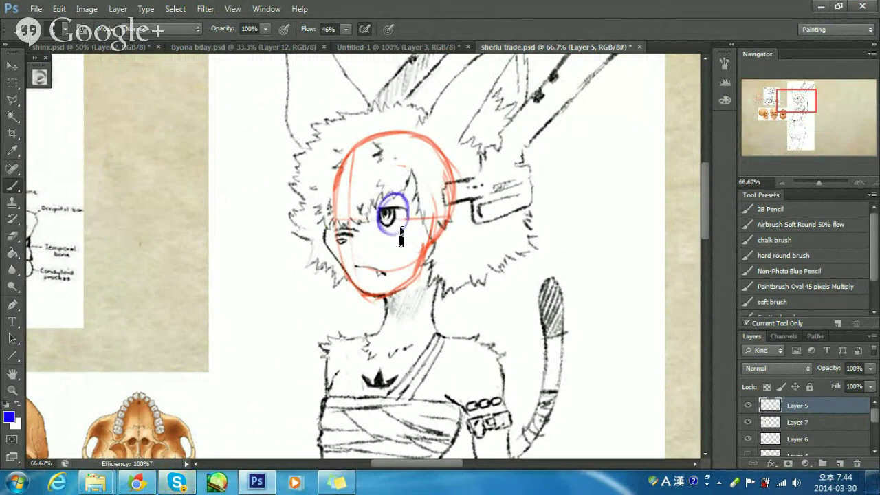
pyautogui.moveTo(393, 194)
pyautogui.mouseDown()
pyautogui.moveTo(400, 203)
pyautogui.moveTo(388, 199)
pyautogui.moveTo(407, 221)
pyautogui.mouseUp()
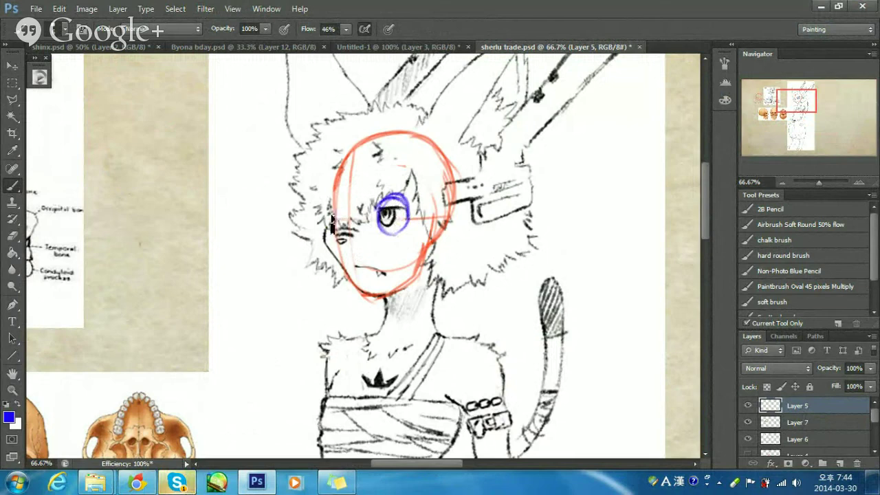
# Draw a second blue circle over the character's hair-covered far eye and a horizontal line through both eye sockets.
pyautogui.moveTo(335, 223)
pyautogui.mouseDown()
pyautogui.moveTo(344, 232)
pyautogui.moveTo(362, 219)
pyautogui.moveTo(347, 200)
pyautogui.moveTo(350, 233)
pyautogui.moveTo(407, 220)
pyautogui.mouseUp()
pyautogui.hotkey('ctrl', 'z')
pyautogui.hotkey('ctrl', 'z')
pyautogui.hotkey('ctrl', 'z')
pyautogui.hotkey('ctrl', 'z')
pyautogui.hotkey('ctrl', 'z')
pyautogui.moveTo(337, 242); pyautogui.dragTo(353, 244)
pyautogui.hotkey('ctrl', 'z')
# Add short blue horizontal ticks in front of the character's face at crown, brow, muzzle and chin level.
pyautogui.moveTo(319, 141); pyautogui.dragTo(346, 141)
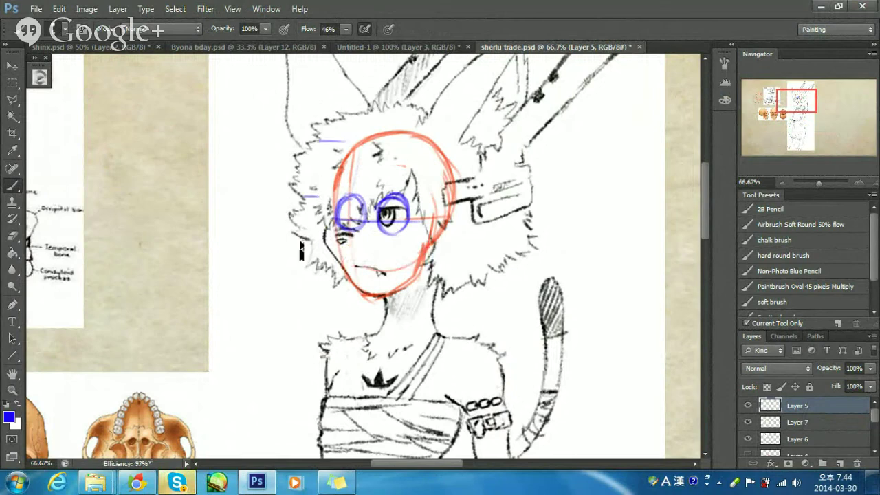
pyautogui.moveTo(297, 242); pyautogui.dragTo(326, 243)
pyautogui.moveTo(320, 297); pyautogui.dragTo(348, 296)
pyautogui.hotkey('ctrl', 'alt', 'z')
pyautogui.hotkey('ctrl', 'alt', 'z')
pyautogui.moveTo(307, 259); pyautogui.dragTo(331, 259)
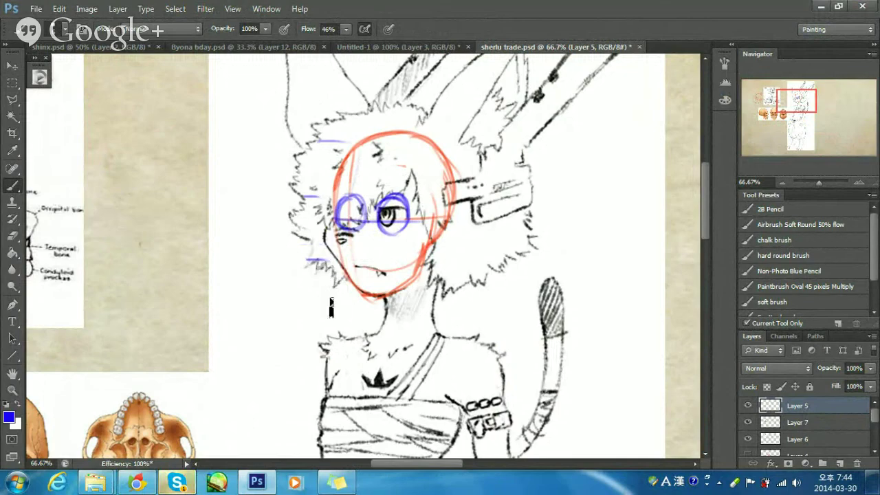
pyautogui.moveTo(331, 299); pyautogui.dragTo(360, 299)
# Trace a blue contour along the front of the character's face from the far eye around the muzzle to the chin.
pyautogui.moveTo(326, 259)
pyautogui.mouseDown()
pyautogui.moveTo(359, 244)
pyautogui.moveTo(422, 236)
pyautogui.mouseUp()
pyautogui.moveTo(310, 313); pyautogui.dragTo(362, 199)
pyautogui.moveTo(117, 327)
pyautogui.mouseDown()
pyautogui.moveTo(401, 245)
pyautogui.moveTo(371, 240)
pyautogui.moveTo(372, 261)
pyautogui.mouseUp()
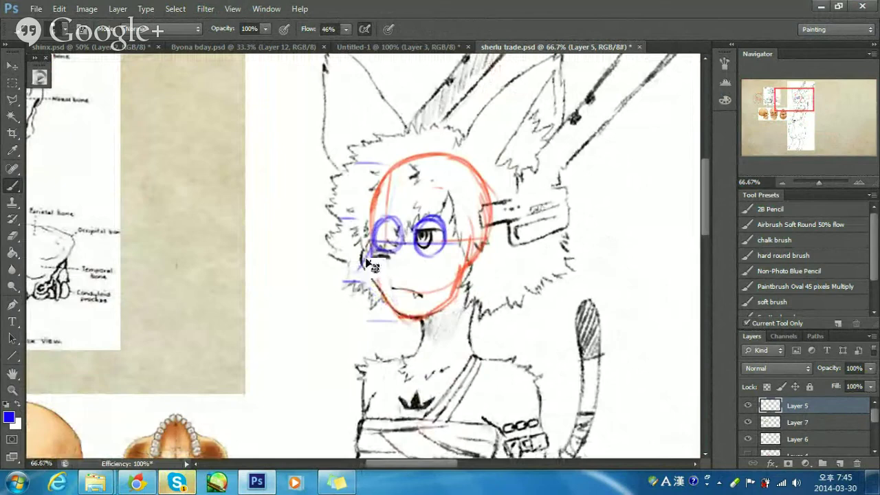
pyautogui.moveTo(376, 249)
pyautogui.mouseDown()
pyautogui.moveTo(365, 275)
pyautogui.moveTo(391, 304)
pyautogui.mouseUp()
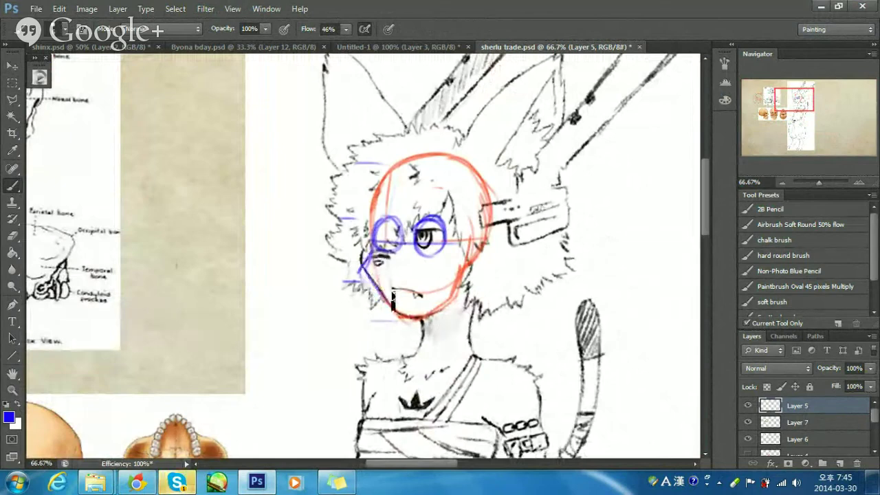
pyautogui.hotkey('ctrl', 'z')
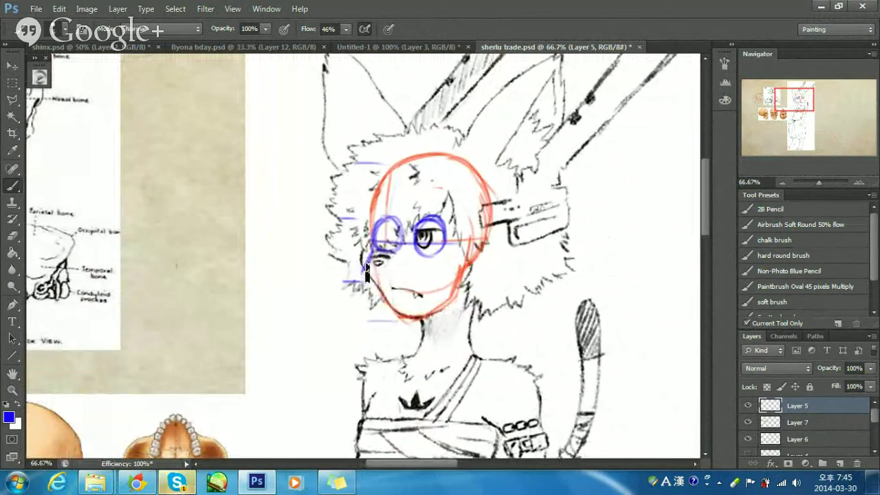
pyautogui.moveTo(364, 271); pyautogui.dragTo(391, 305)
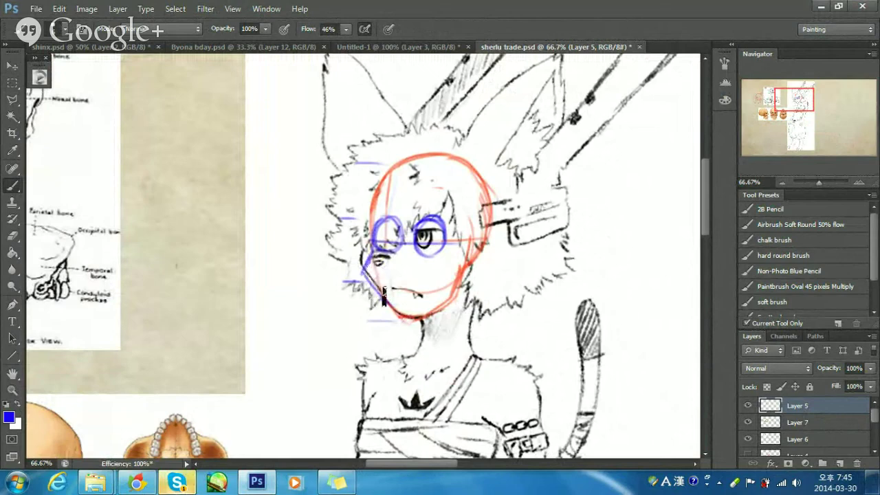
pyautogui.hotkey('ctrl', 'z')
pyautogui.moveTo(365, 271); pyautogui.dragTo(404, 319)
pyautogui.hotkey('ctrl', 'z')
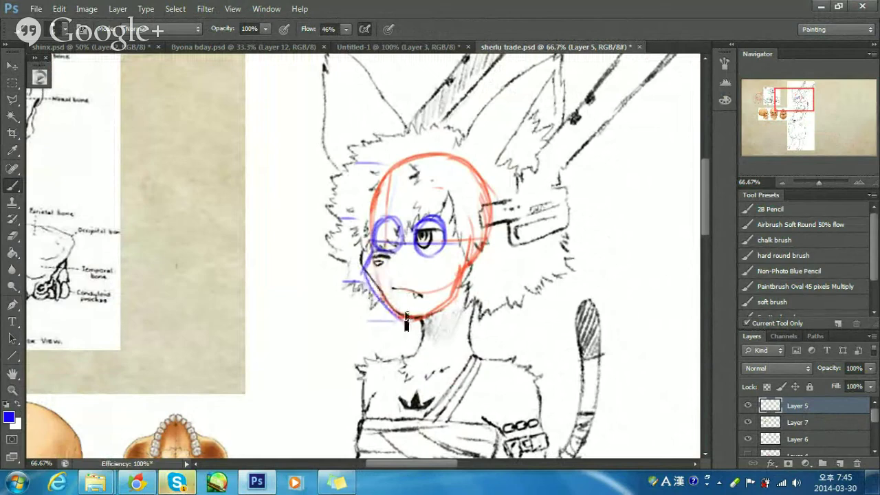
pyautogui.hotkey('ctrl', 'z')
pyautogui.moveTo(363, 271); pyautogui.dragTo(400, 315)
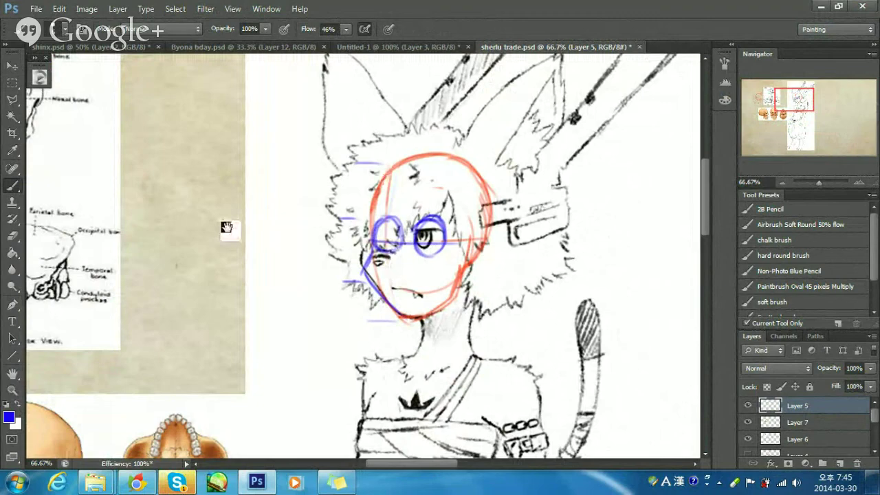
# Trace the lower jaw edge of the red side-view head sketch with blue strokes meeting at the chin.
pyautogui.moveTo(226, 226)
pyautogui.mouseDown()
pyautogui.moveTo(295, 232)
pyautogui.moveTo(310, 209)
pyautogui.mouseUp()
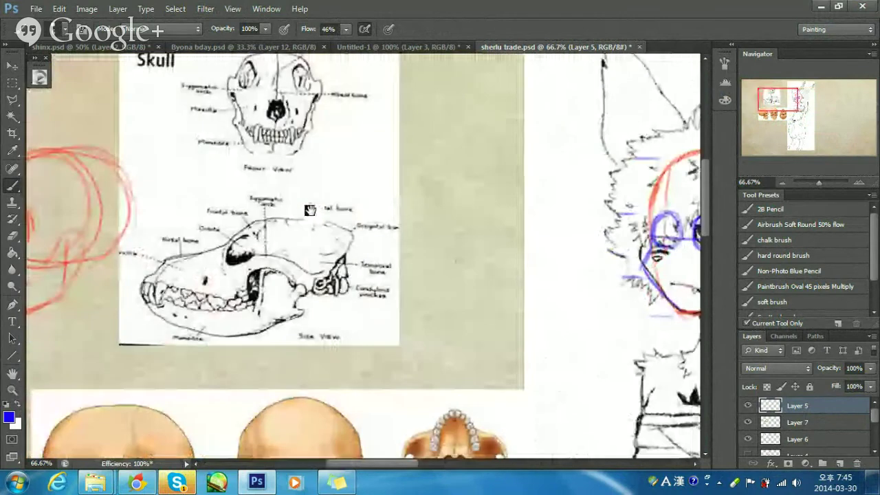
pyautogui.moveTo(310, 210); pyautogui.dragTo(453, 182)
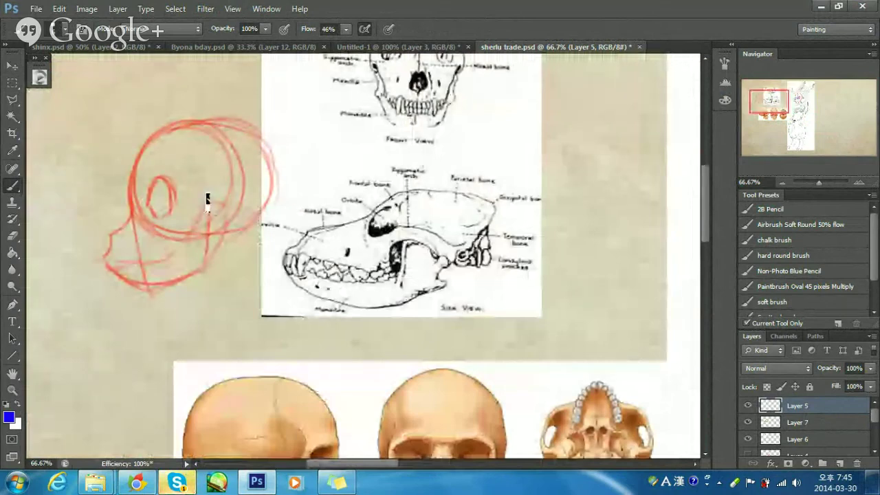
pyautogui.moveTo(266, 257); pyautogui.dragTo(234, 252)
pyautogui.moveTo(135, 262)
pyautogui.mouseDown()
pyautogui.moveTo(205, 266)
pyautogui.moveTo(129, 288)
pyautogui.mouseUp()
pyautogui.hotkey('ctrl', 'z')
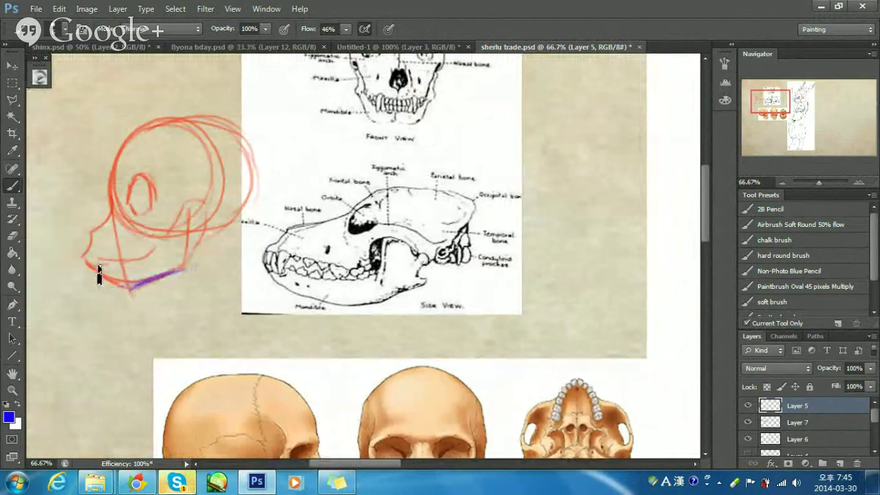
pyautogui.moveTo(85, 264); pyautogui.dragTo(134, 284)
# Mark the forehead and mandible of the side-view canine skull and the crown of the side-view human skull with short blue strokes.
pyautogui.moveTo(207, 268); pyautogui.dragTo(16, 265)
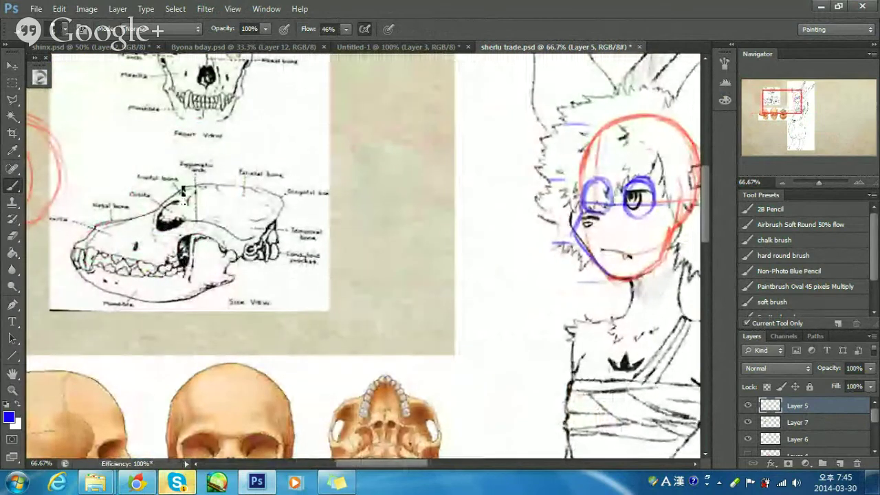
pyautogui.moveTo(185, 298); pyautogui.dragTo(150, 298)
pyautogui.moveTo(165, 298); pyautogui.dragTo(320, 116)
pyautogui.moveTo(228, 190); pyautogui.dragTo(183, 191)
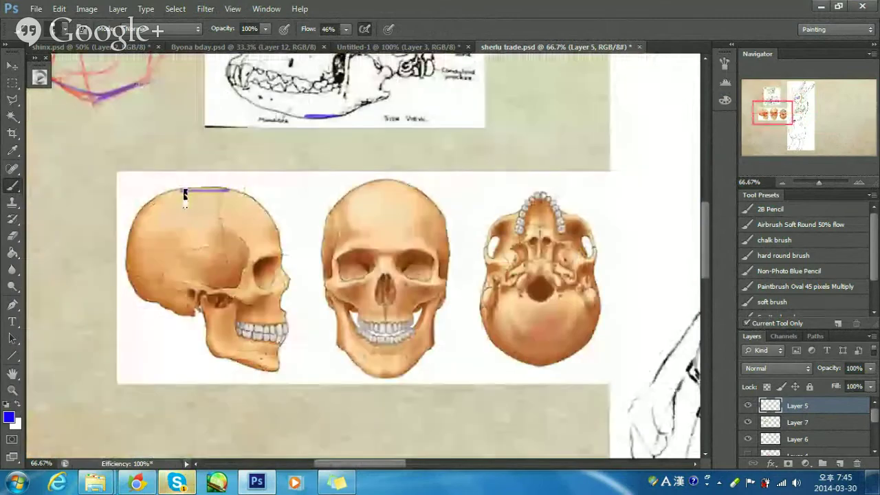
# Remove the blue eye-socket circle over the character's hair-covered far eye.
pyautogui.moveTo(598, 234); pyautogui.dragTo(255, 272)
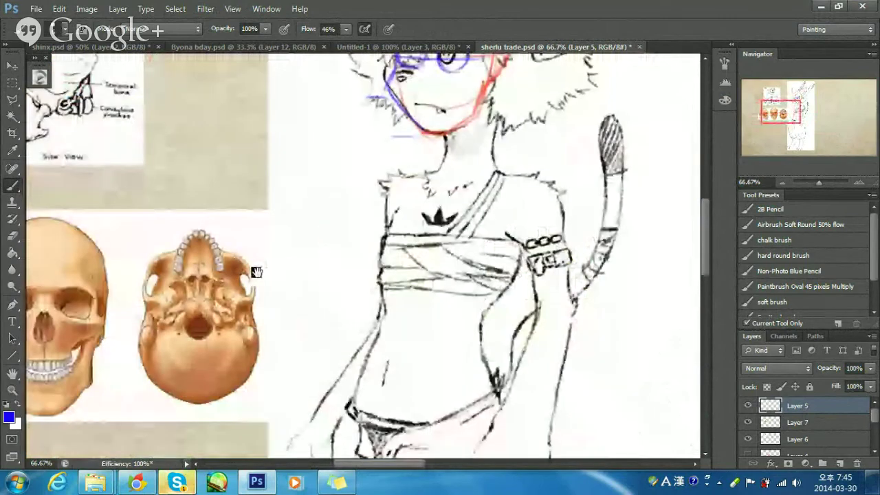
pyautogui.moveTo(417, 103); pyautogui.dragTo(267, 272)
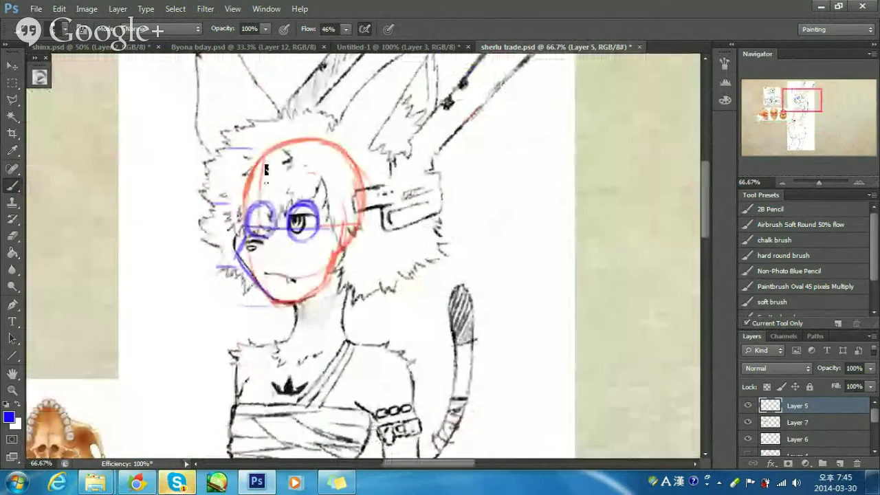
pyautogui.moveTo(267, 205)
pyautogui.mouseDown()
pyautogui.moveTo(261, 208)
pyautogui.moveTo(274, 218)
pyautogui.mouseUp()
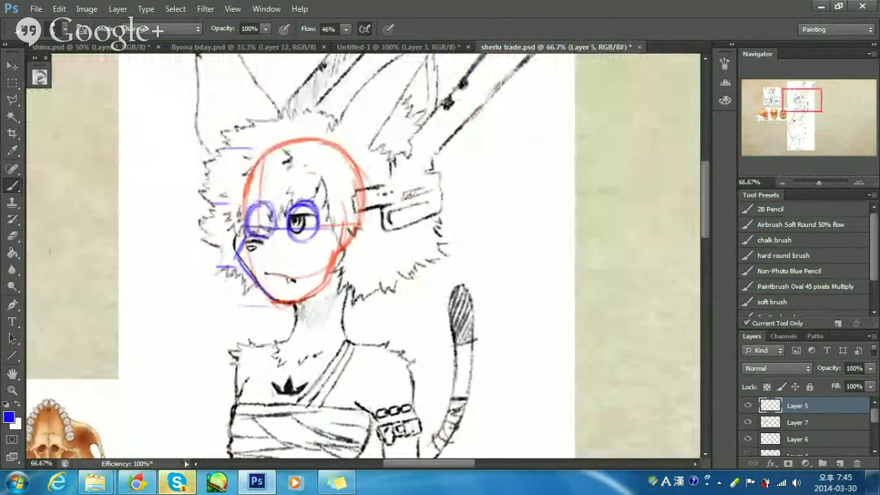
pyautogui.hotkey('ctrl', 'z')
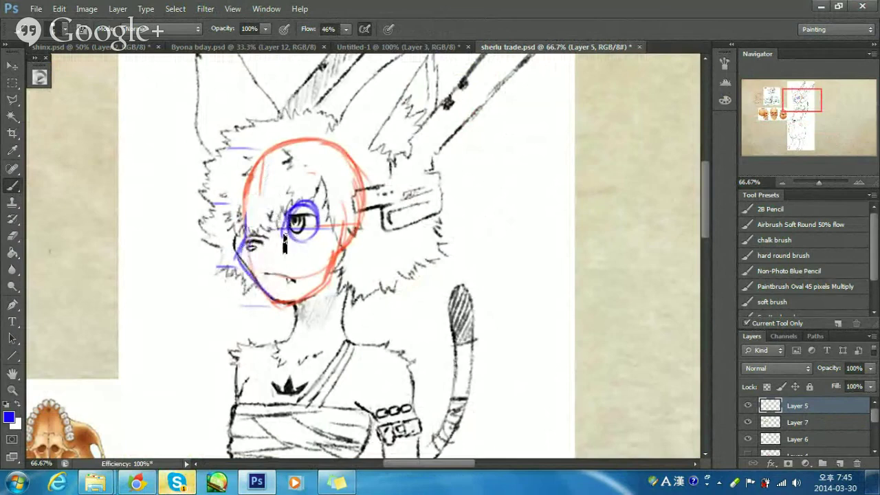
# Reinforce the blue socket around the visible eye, add a curved cheekbone line below it and go over the front face contour.
pyautogui.moveTo(285, 235)
pyautogui.mouseDown()
pyautogui.moveTo(297, 206)
pyautogui.moveTo(319, 214)
pyautogui.moveTo(308, 242)
pyautogui.moveTo(296, 223)
pyautogui.moveTo(326, 258)
pyautogui.mouseUp()
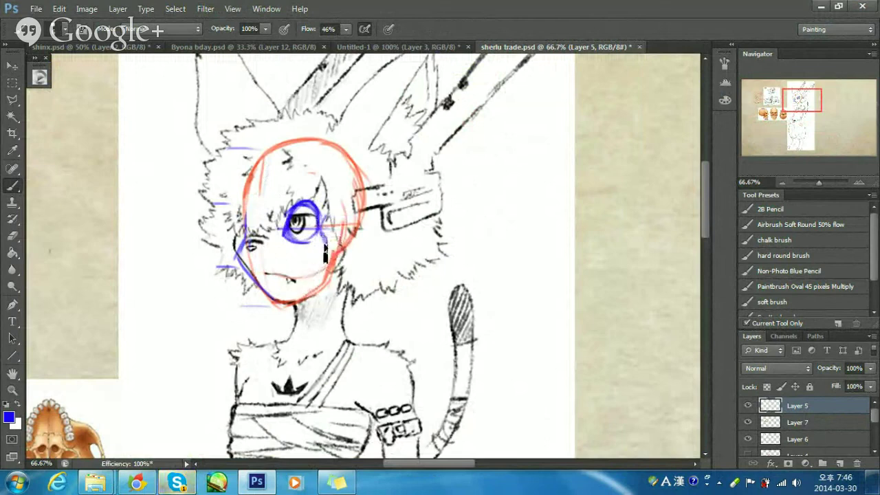
pyautogui.moveTo(323, 237); pyautogui.dragTo(313, 269)
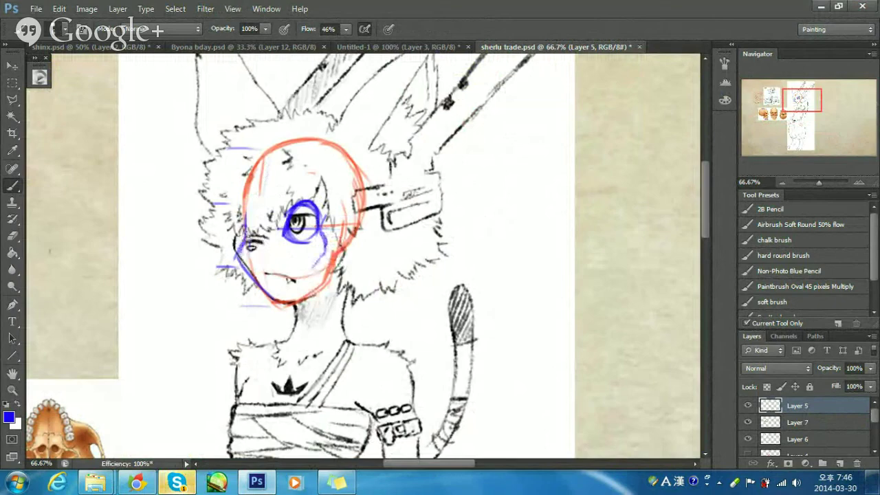
pyautogui.moveTo(243, 238)
pyautogui.mouseDown()
pyautogui.moveTo(240, 258)
pyautogui.moveTo(256, 287)
pyautogui.mouseUp()
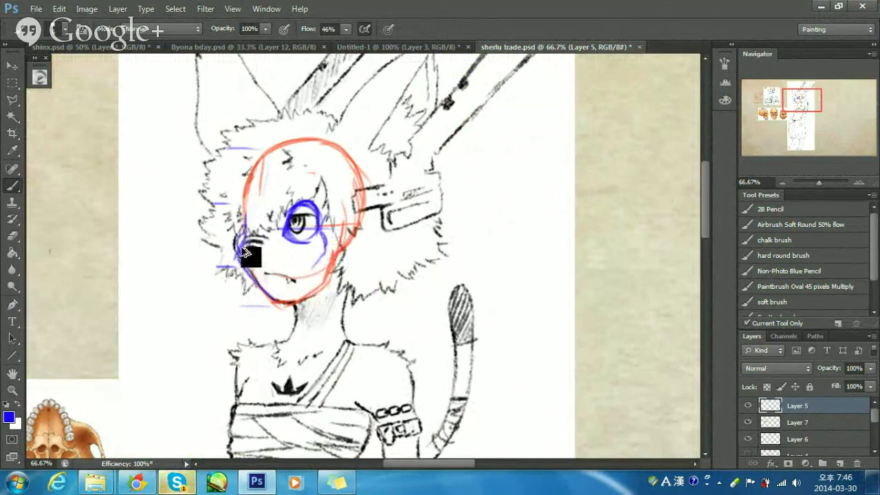
pyautogui.moveTo(192, 240); pyautogui.dragTo(261, 240)
# Draw a small blue cheekbone curve behind the eye on the red side-view head sketch.
pyautogui.moveTo(130, 195)
pyautogui.mouseDown()
pyautogui.moveTo(313, 235)
pyautogui.moveTo(340, 213)
pyautogui.mouseUp()
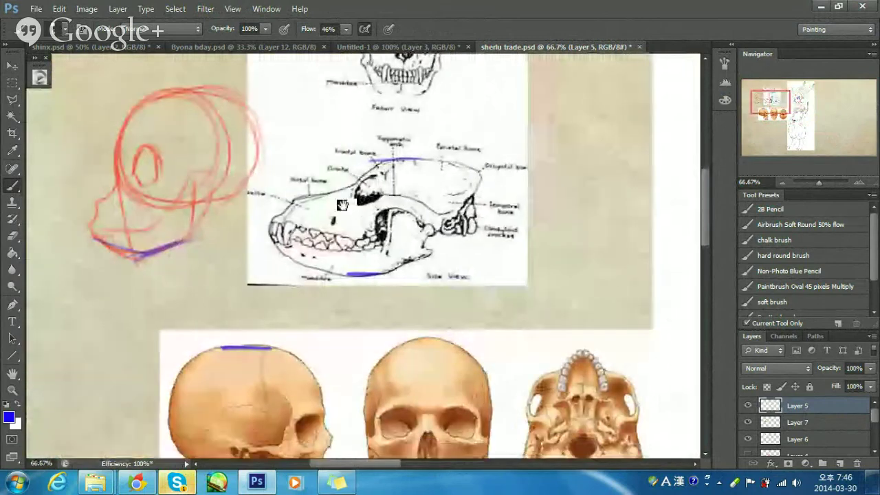
pyautogui.moveTo(343, 205); pyautogui.dragTo(430, 225)
pyautogui.moveTo(265, 191); pyautogui.dragTo(259, 215)
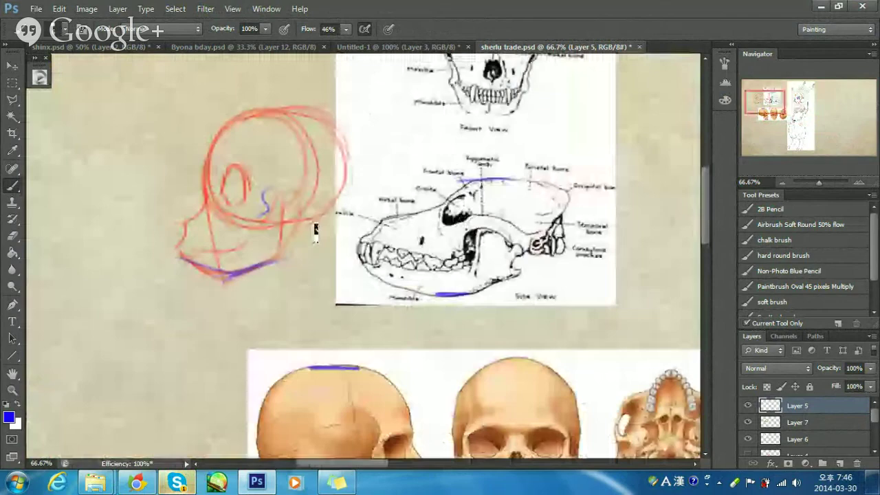
# Erase the blue and red guide strokes covering the character's nose and muzzle, keeping the chin line.
pyautogui.moveTo(660, 249); pyautogui.dragTo(162, 248)
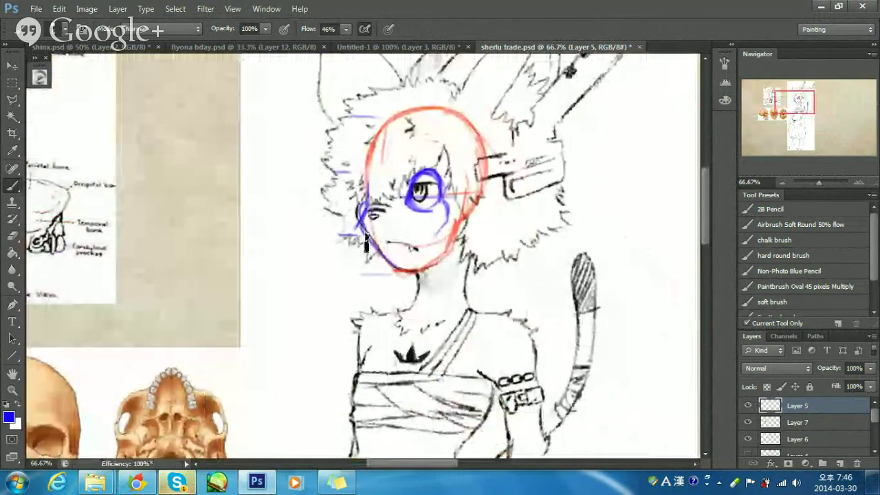
pyautogui.moveTo(366, 242)
pyautogui.mouseDown()
pyautogui.moveTo(373, 217)
pyautogui.moveTo(380, 234)
pyautogui.mouseUp()
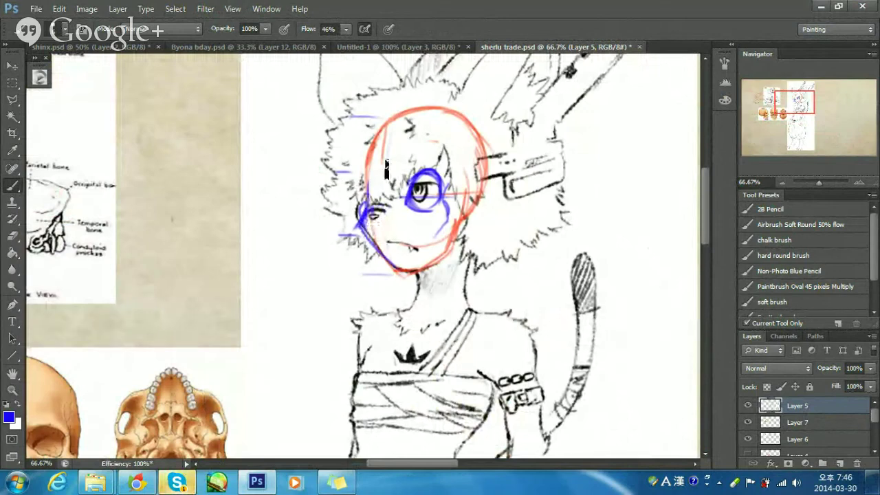
pyautogui.moveTo(367, 218); pyautogui.dragTo(380, 253)
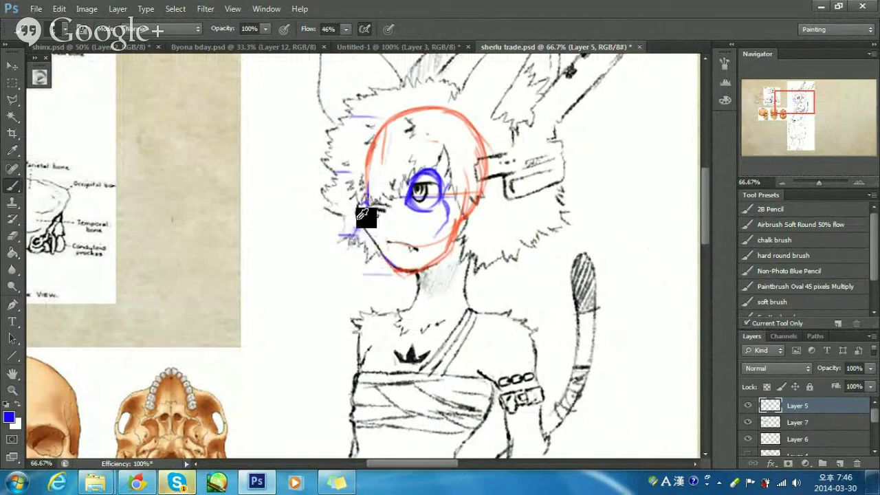
pyautogui.moveTo(366, 206); pyautogui.dragTo(350, 237)
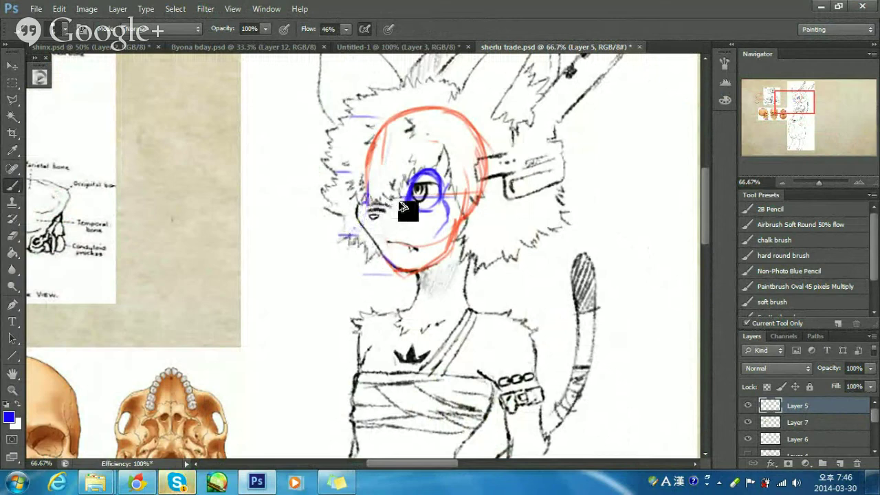
# Identify the character drawing's layer by toggling layer visibility, and lower the opacity of Layer 3 to 30%.
pyautogui.click(799, 422)
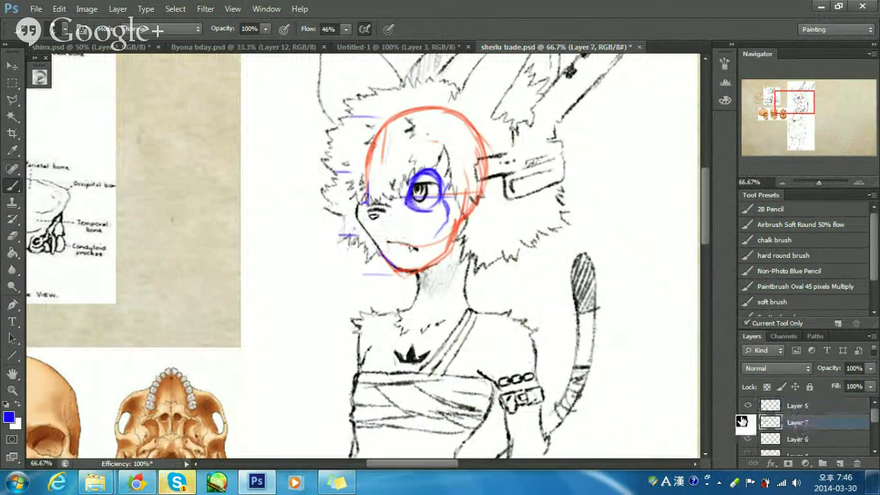
pyautogui.click(748, 422)
pyautogui.click(749, 422)
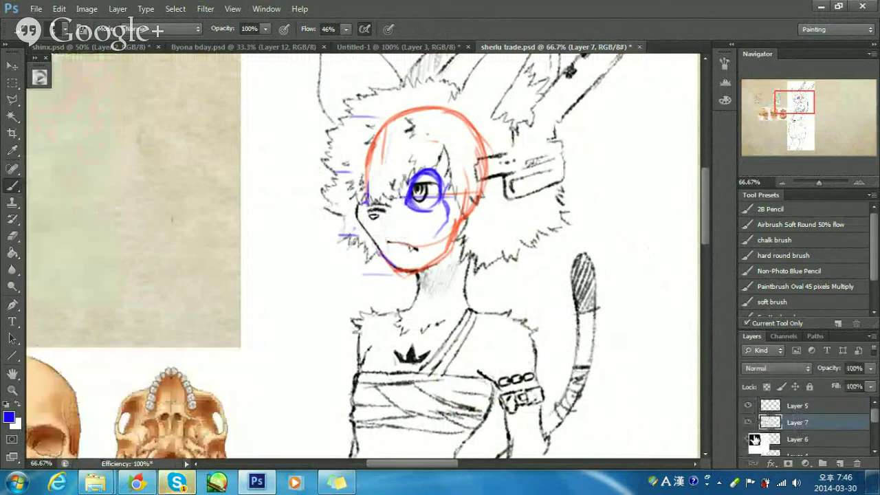
pyautogui.click(811, 450)
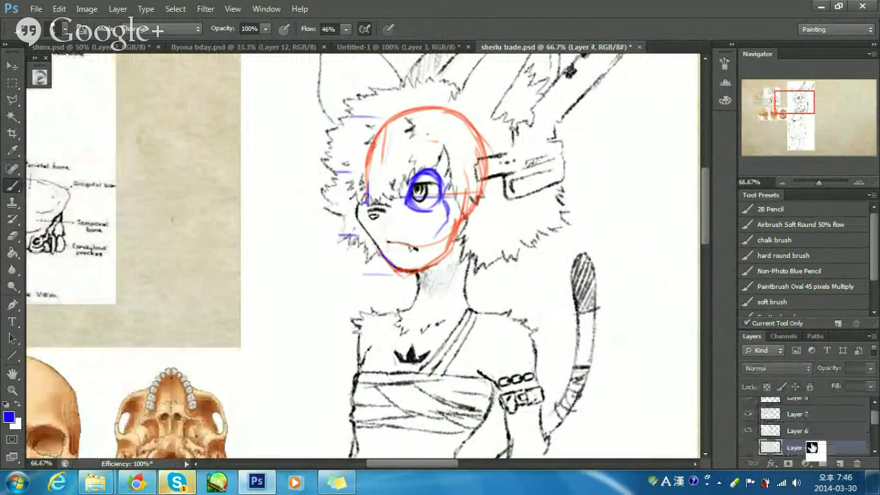
pyautogui.scroll(-1, 812, 447)
pyautogui.click(783, 447)
pyautogui.click(749, 448)
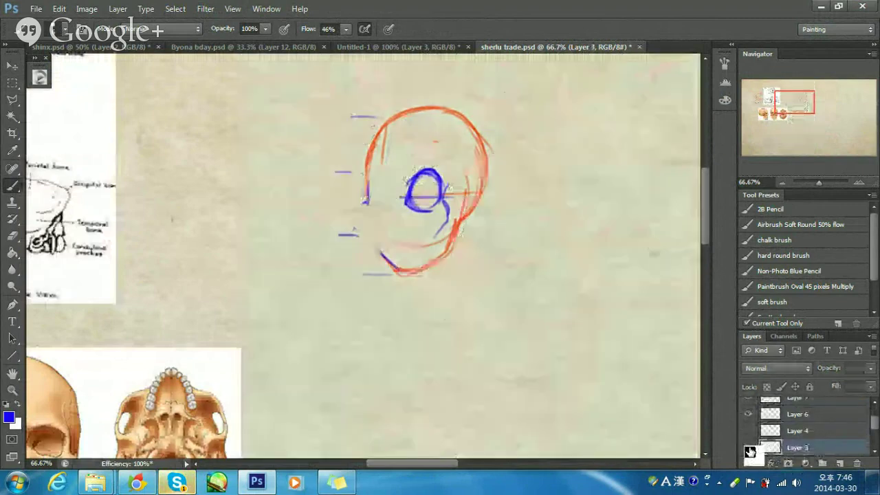
pyautogui.click(750, 448)
pyautogui.click(870, 369)
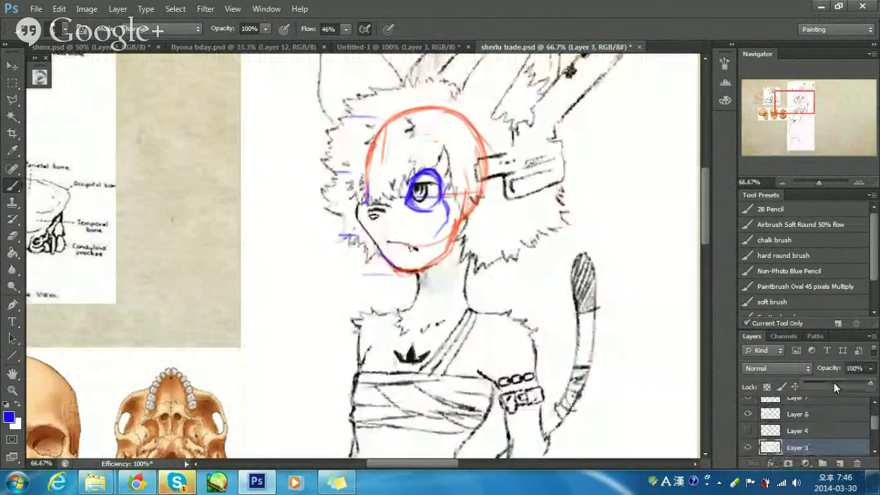
pyautogui.moveTo(834, 382); pyautogui.dragTo(788, 426)
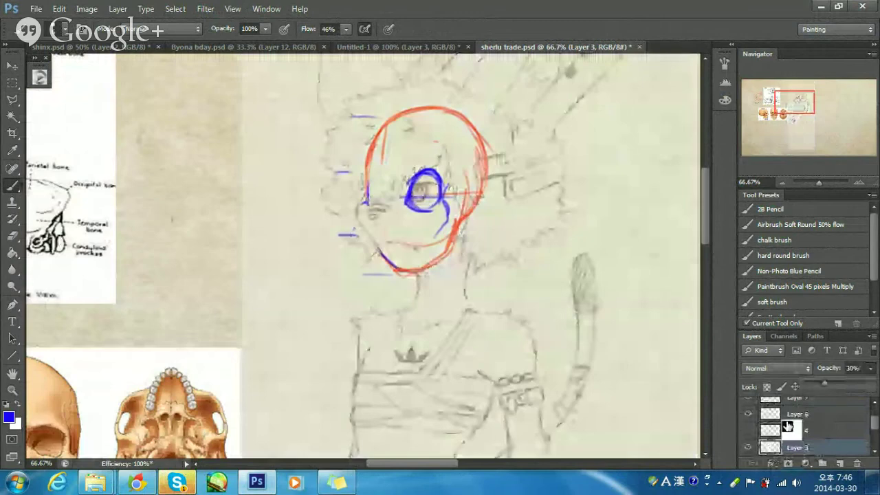
# Make Layer 5, which holds the construction strokes, the active layer and bring the character's head into working position.
pyautogui.click(810, 415)
pyautogui.scroll(1, 819, 411)
pyautogui.click(819, 409)
pyautogui.moveTo(438, 263); pyautogui.dragTo(459, 303)
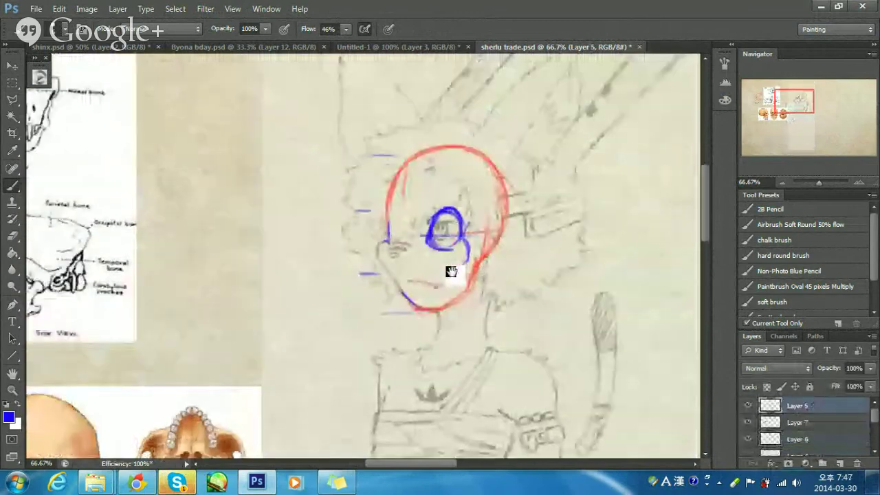
# Make Layer 5 active and draw a pointed blue muzzle outline with a lower jaw line sweeping back below the cheekbone.
pyautogui.keyDown('ctrl'); pyautogui.click(375, 269); pyautogui.keyUp('ctrl')
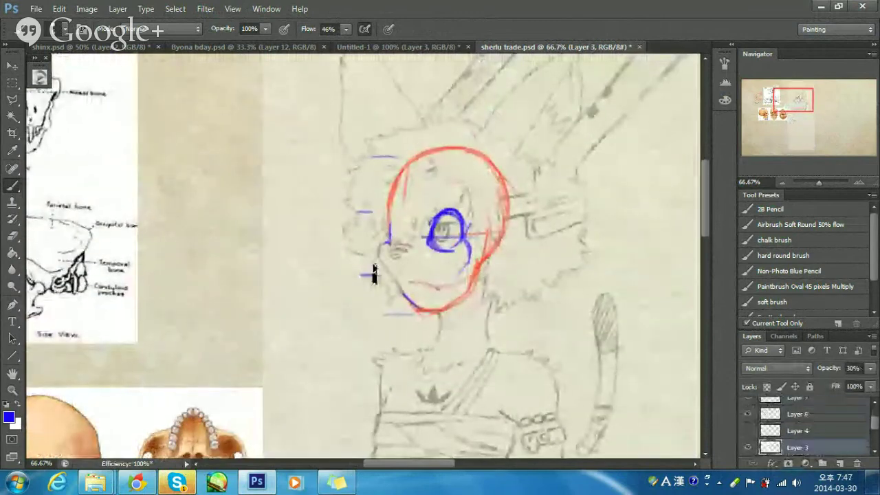
pyautogui.scroll(1, 843, 424)
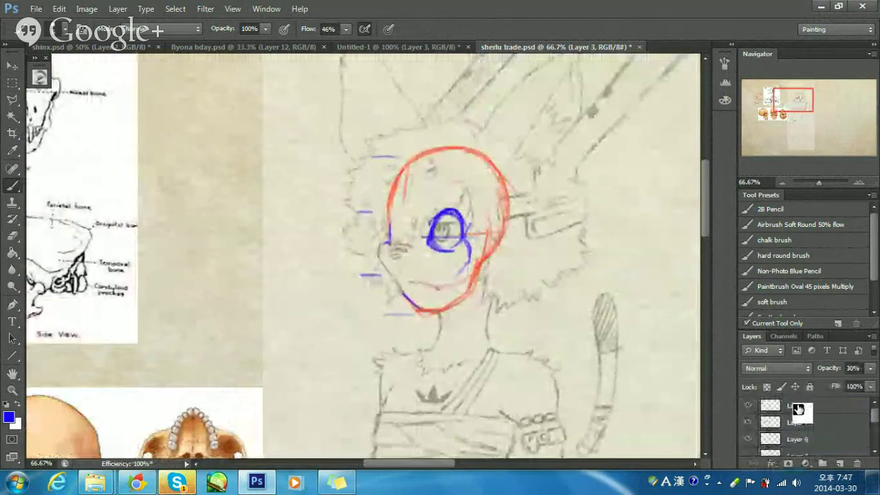
pyautogui.click(800, 409)
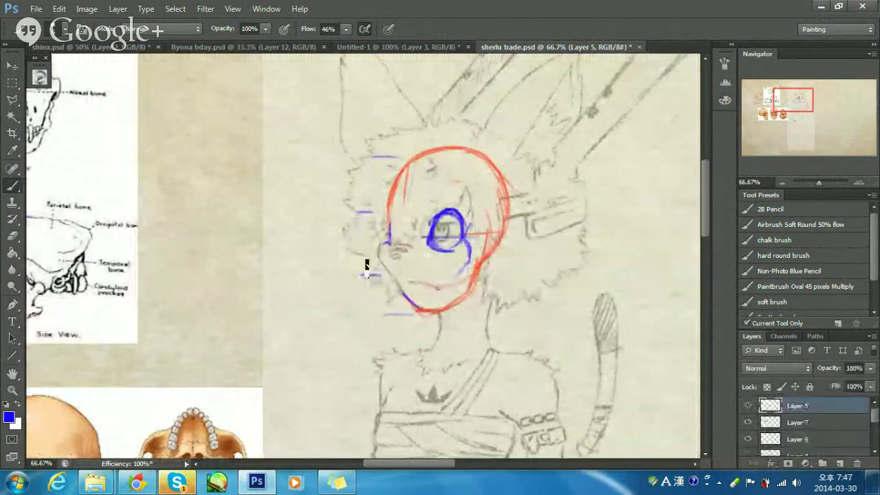
pyautogui.moveTo(390, 242)
pyautogui.mouseDown()
pyautogui.moveTo(363, 274)
pyautogui.moveTo(409, 311)
pyautogui.mouseUp()
pyautogui.moveTo(370, 278); pyautogui.dragTo(411, 313)
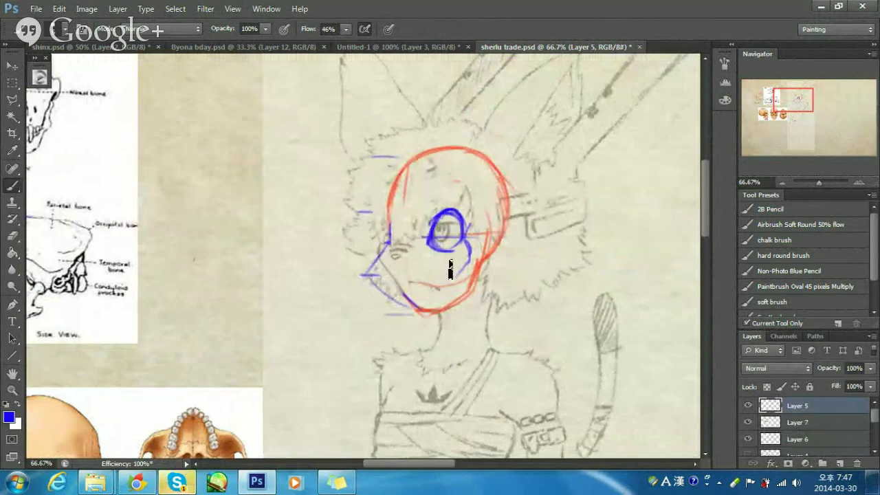
pyautogui.moveTo(380, 294)
pyautogui.mouseDown()
pyautogui.moveTo(407, 315)
pyautogui.moveTo(375, 280)
pyautogui.moveTo(399, 302)
pyautogui.moveTo(382, 285)
pyautogui.moveTo(420, 299)
pyautogui.moveTo(380, 288)
pyautogui.moveTo(414, 317)
pyautogui.moveTo(409, 308)
pyautogui.moveTo(448, 312)
pyautogui.moveTo(417, 308)
pyautogui.moveTo(436, 301)
pyautogui.moveTo(413, 306)
pyautogui.moveTo(447, 301)
pyautogui.moveTo(479, 251)
pyautogui.mouseUp()
# Replace the pointed muzzle tip with a shorter blue outline closer to the character's nose and chin.
pyautogui.hotkey('ctrl', 'alt', 'z')
pyautogui.hotkey('ctrl', 'alt', 'z')
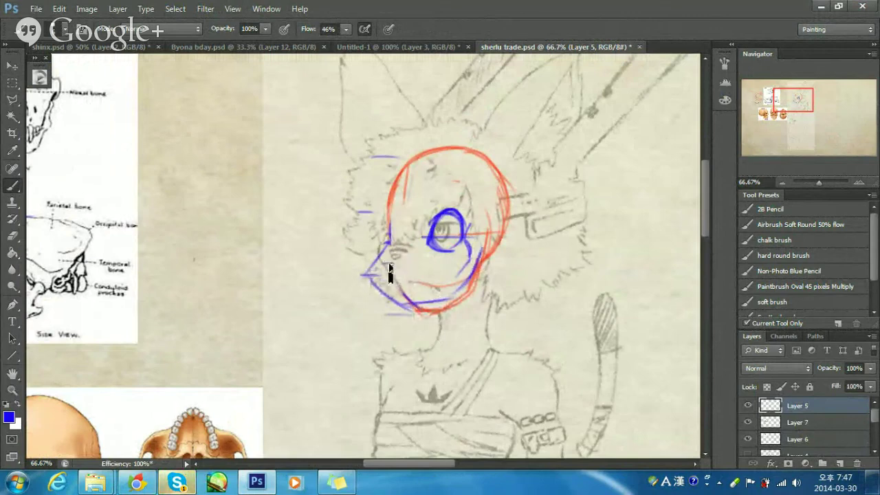
pyautogui.moveTo(373, 277); pyautogui.dragTo(385, 287)
pyautogui.moveTo(383, 273)
pyautogui.mouseDown()
pyautogui.moveTo(406, 298)
pyautogui.moveTo(383, 298)
pyautogui.moveTo(373, 239)
pyautogui.moveTo(366, 261)
pyautogui.mouseUp()
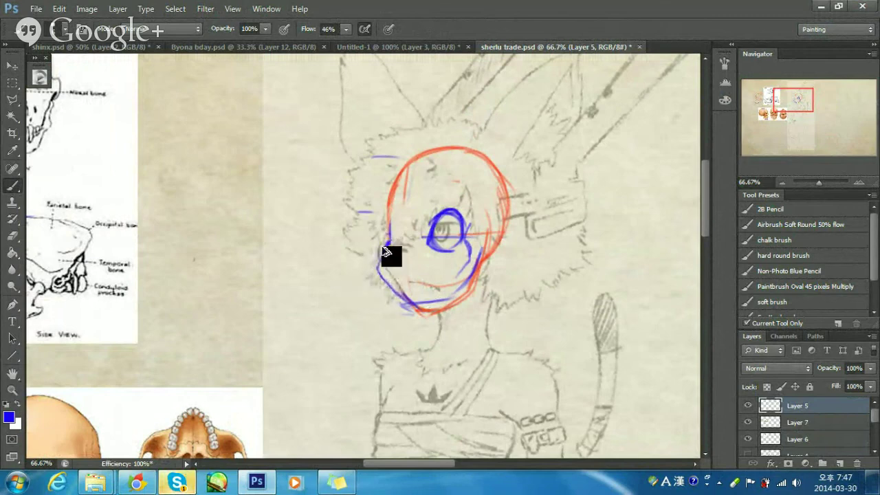
# Mark the nose tip on the muzzle and draw the blue nose bridge along the front edge of the face.
pyautogui.moveTo(390, 242)
pyautogui.mouseDown()
pyautogui.moveTo(409, 271)
pyautogui.moveTo(391, 248)
pyautogui.moveTo(392, 277)
pyautogui.moveTo(403, 279)
pyautogui.moveTo(394, 256)
pyautogui.mouseUp()
pyautogui.moveTo(394, 210); pyautogui.dragTo(397, 240)
pyautogui.hotkey('ctrl', 'alt', 'z')
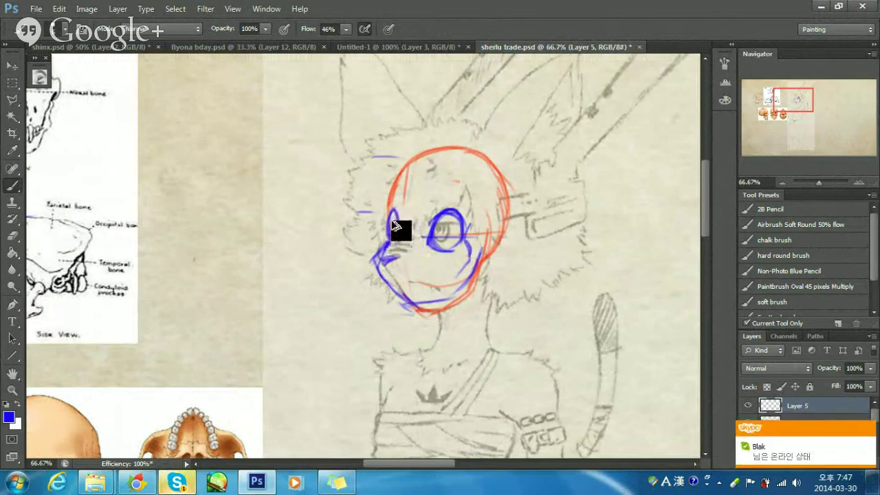
pyautogui.hotkey('ctrl', 'alt', 'z')
pyautogui.moveTo(397, 215); pyautogui.dragTo(396, 242)
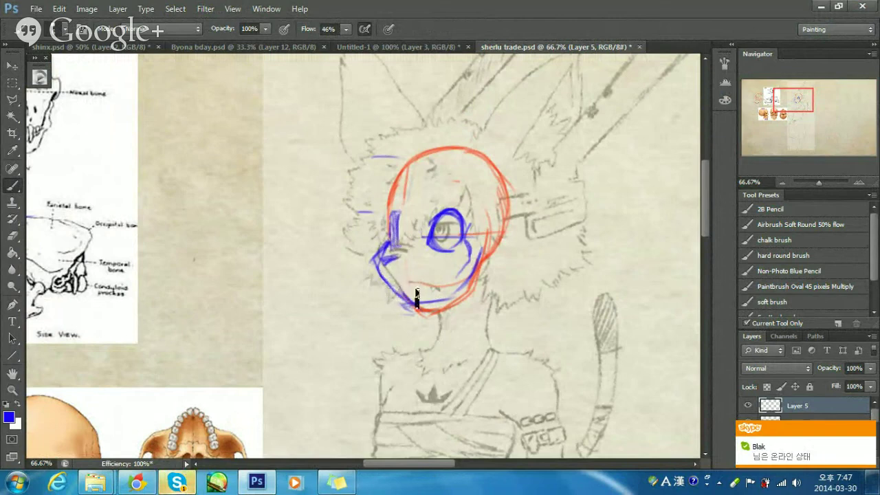
# Draw the blue mouth line across the muzzle and strengthen the jaw's back edge and the nose contour.
pyautogui.moveTo(407, 290)
pyautogui.mouseDown()
pyautogui.moveTo(458, 278)
pyautogui.moveTo(409, 292)
pyautogui.moveTo(440, 282)
pyautogui.mouseUp()
pyautogui.hotkey('ctrl', 'z')
pyautogui.moveTo(395, 301)
pyautogui.mouseDown()
pyautogui.moveTo(457, 293)
pyautogui.moveTo(485, 275)
pyautogui.mouseUp()
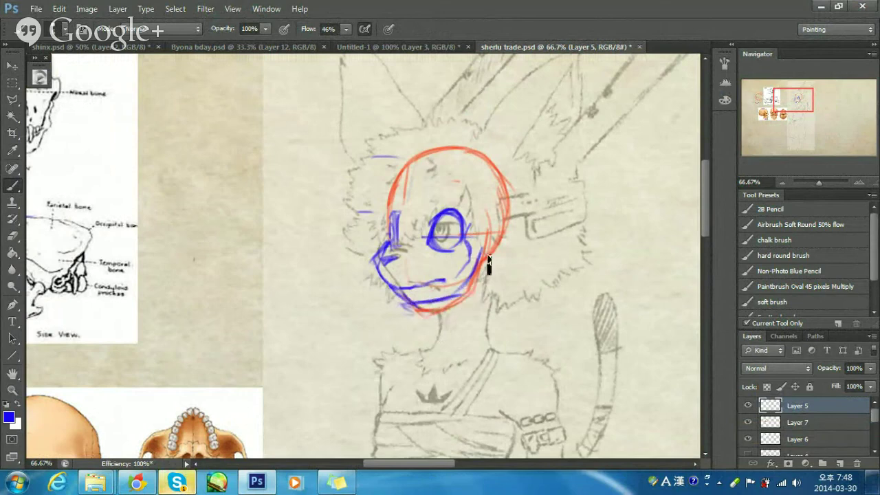
pyautogui.moveTo(484, 232); pyautogui.dragTo(460, 296)
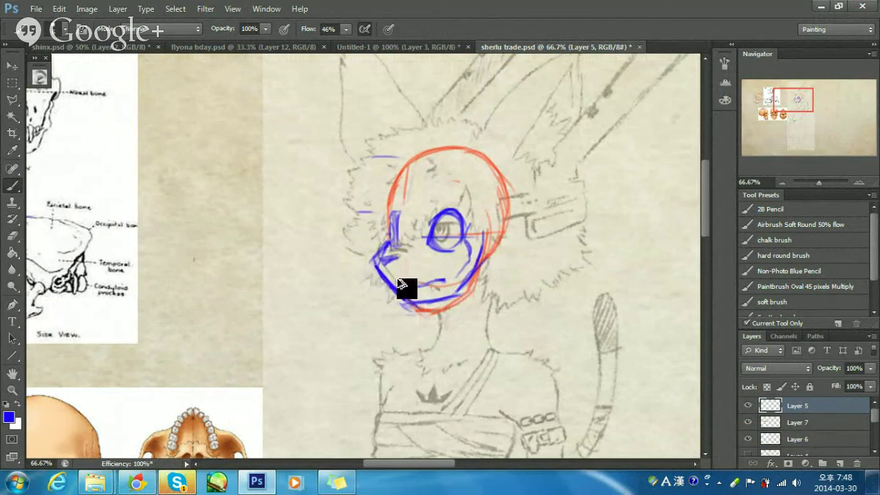
pyautogui.hotkey('ctrl', 'z')
pyautogui.moveTo(398, 258); pyautogui.dragTo(378, 262)
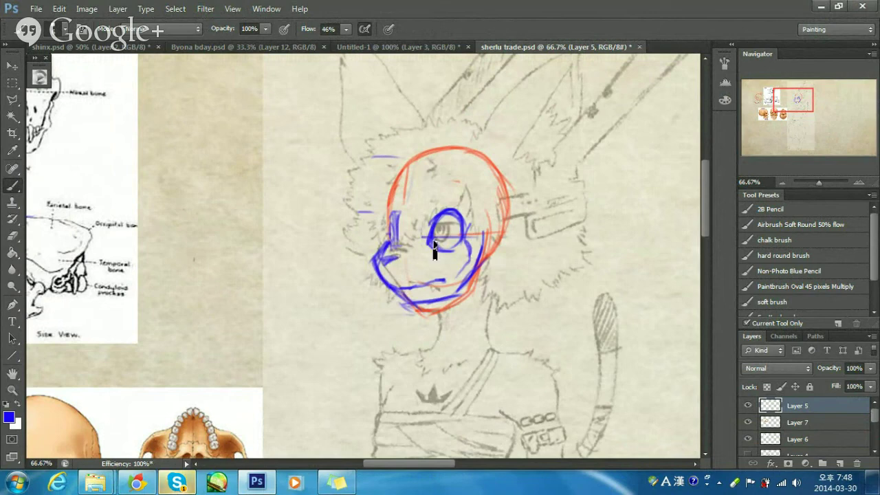
# Sketch the eye's lid and iris inside the blue socket, darken the nose bridge, and add nostril and cheek structure strokes.
pyautogui.moveTo(434, 246)
pyautogui.mouseDown()
pyautogui.moveTo(444, 232)
pyautogui.moveTo(446, 245)
pyautogui.moveTo(442, 230)
pyautogui.moveTo(451, 235)
pyautogui.moveTo(433, 233)
pyautogui.moveTo(472, 245)
pyautogui.moveTo(458, 240)
pyautogui.moveTo(433, 251)
pyautogui.moveTo(429, 234)
pyautogui.mouseUp()
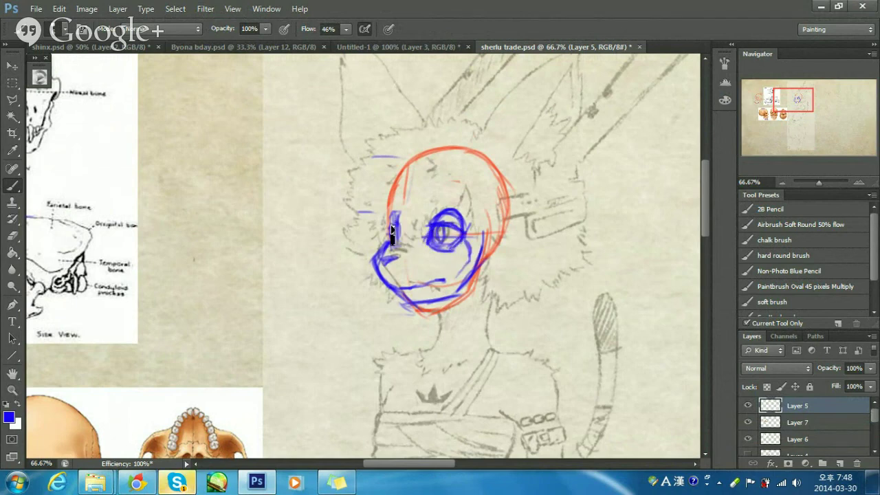
pyautogui.moveTo(394, 227); pyautogui.dragTo(391, 192)
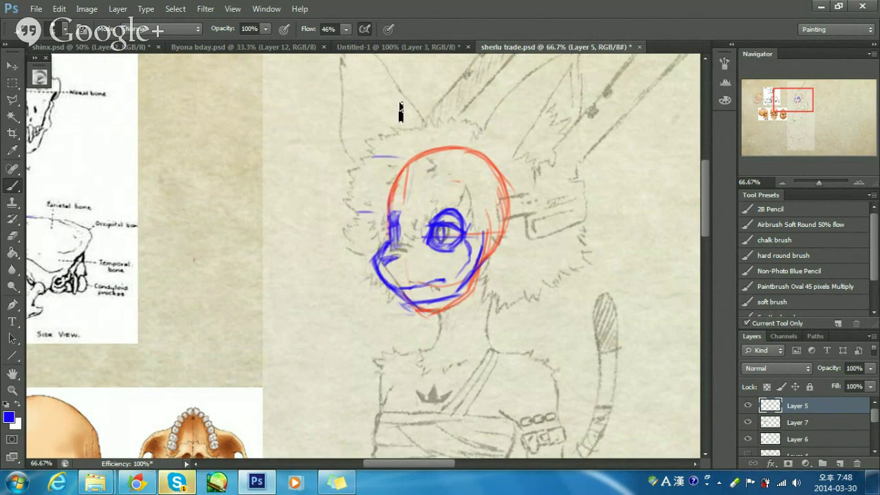
pyautogui.moveTo(399, 258)
pyautogui.mouseDown()
pyautogui.moveTo(389, 260)
pyautogui.moveTo(398, 269)
pyautogui.mouseUp()
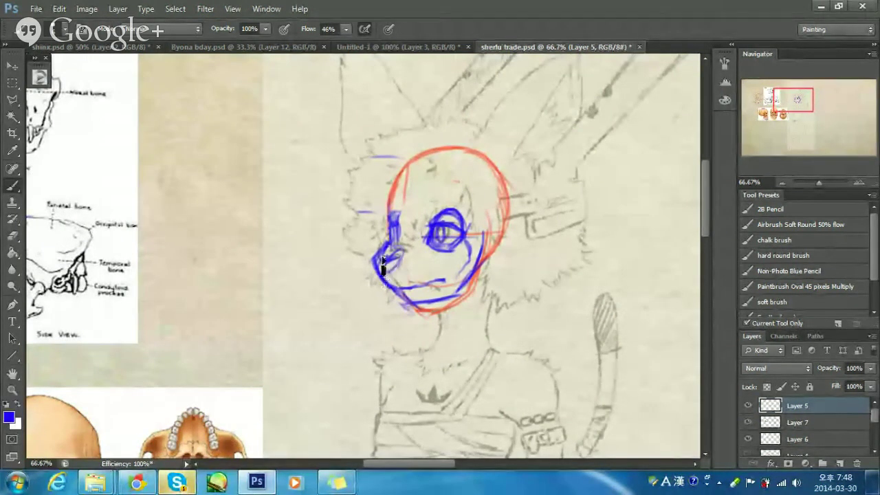
pyautogui.moveTo(399, 265)
pyautogui.mouseDown()
pyautogui.moveTo(426, 261)
pyautogui.moveTo(435, 247)
pyautogui.moveTo(470, 244)
pyautogui.mouseUp()
# Compare the facial construction with the skull references and check Layer 7's contents by toggling its visibility.
pyautogui.moveTo(616, 257)
pyautogui.mouseDown()
pyautogui.moveTo(455, 270)
pyautogui.moveTo(505, 263)
pyautogui.moveTo(331, 299)
pyautogui.mouseUp()
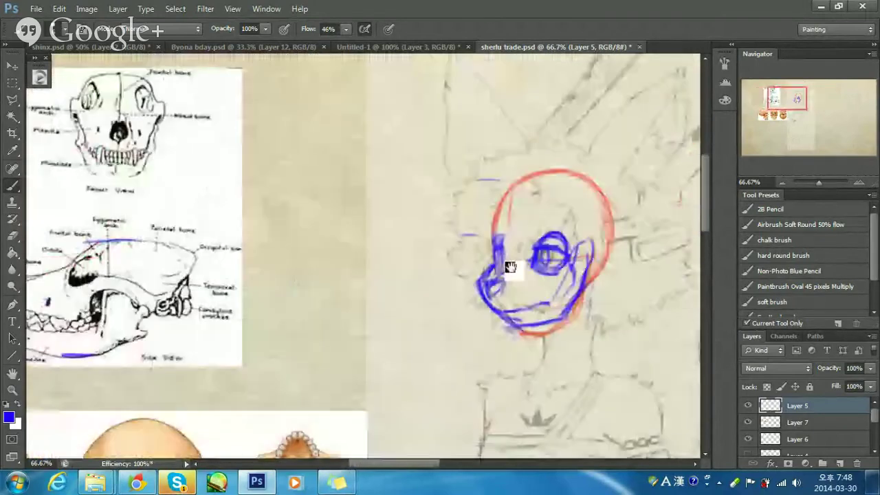
pyautogui.moveTo(515, 289); pyautogui.dragTo(576, 275)
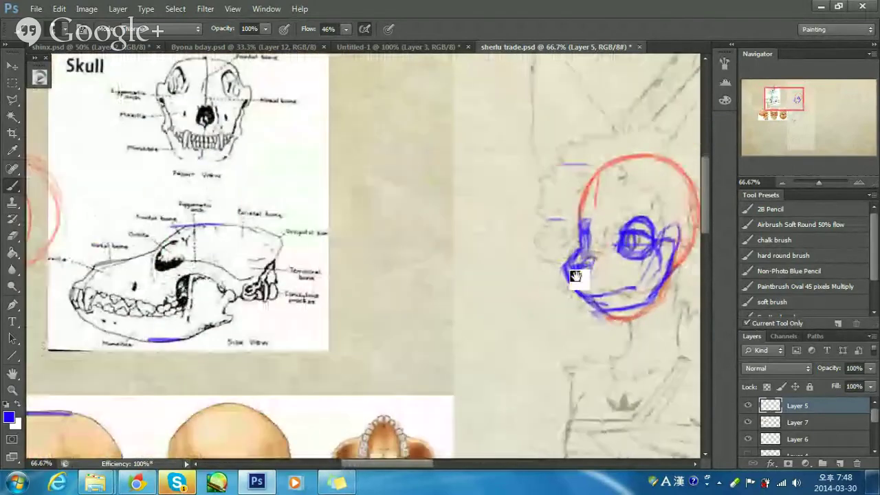
pyautogui.moveTo(518, 278)
pyautogui.mouseDown()
pyautogui.moveTo(557, 252)
pyautogui.moveTo(491, 244)
pyautogui.mouseUp()
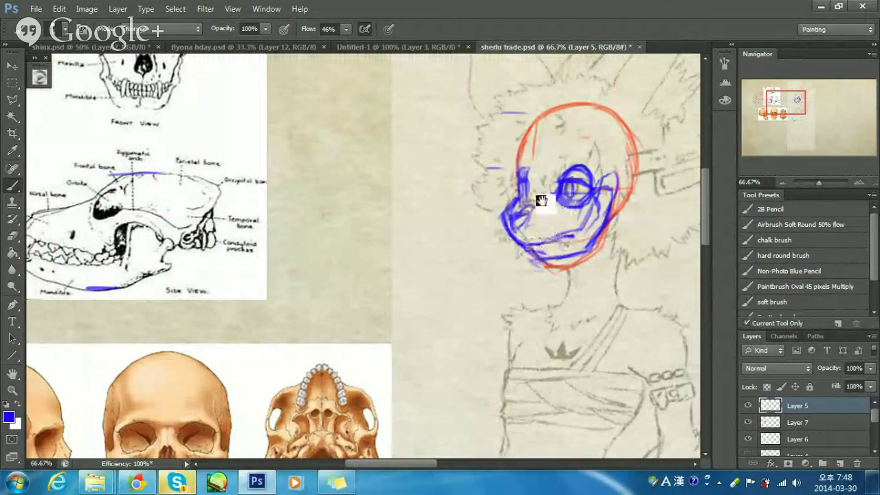
pyautogui.moveTo(541, 199); pyautogui.dragTo(550, 252)
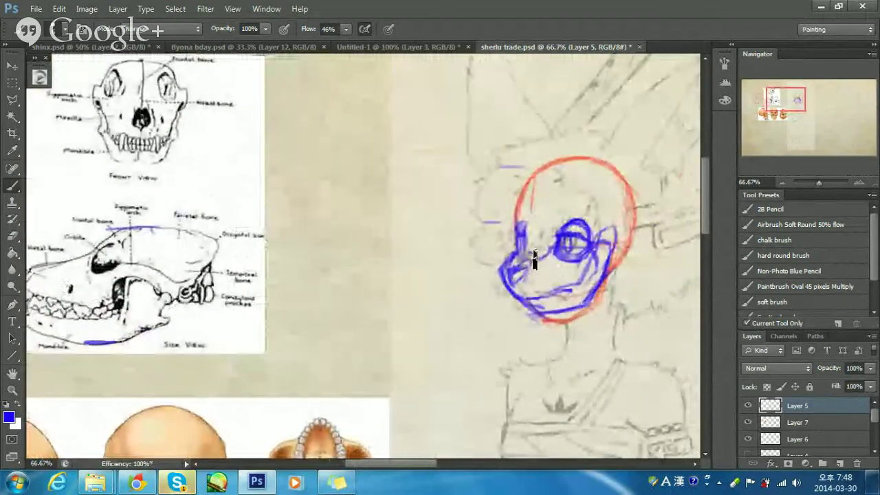
pyautogui.moveTo(673, 282); pyautogui.dragTo(556, 240)
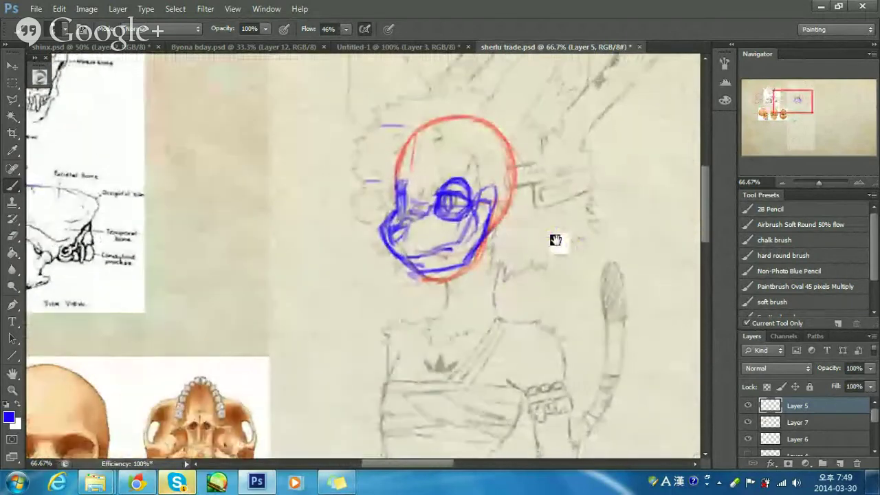
pyautogui.click(749, 422)
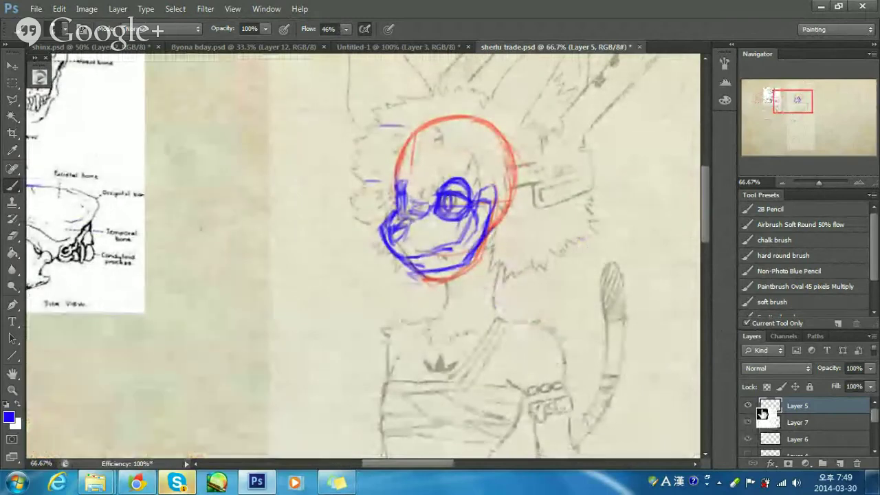
pyautogui.click(749, 422)
# Move the red and blue construction strokes off the character's head to the empty area between it and the skull references.
pyautogui.moveTo(380, 259); pyautogui.dragTo(202, 254)
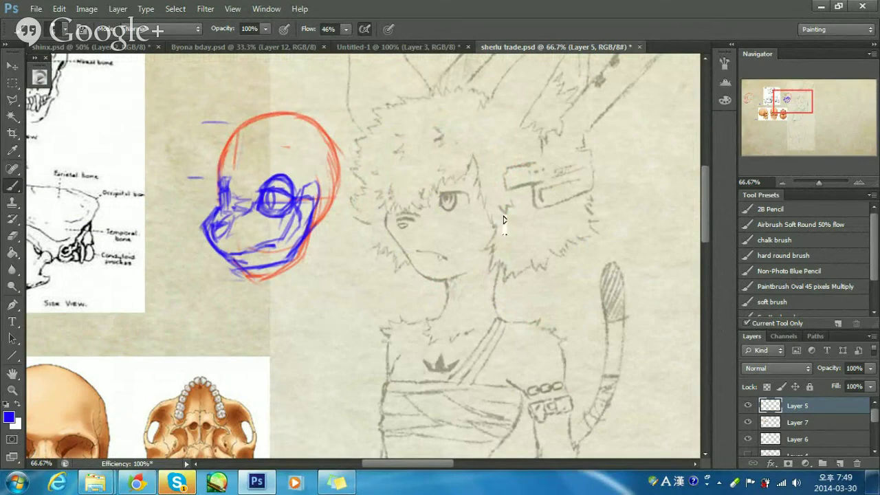
pyautogui.press('space')
pyautogui.moveTo(519, 218)
pyautogui.mouseDown()
pyautogui.moveTo(499, 202)
pyautogui.moveTo(519, 211)
pyautogui.mouseUp()
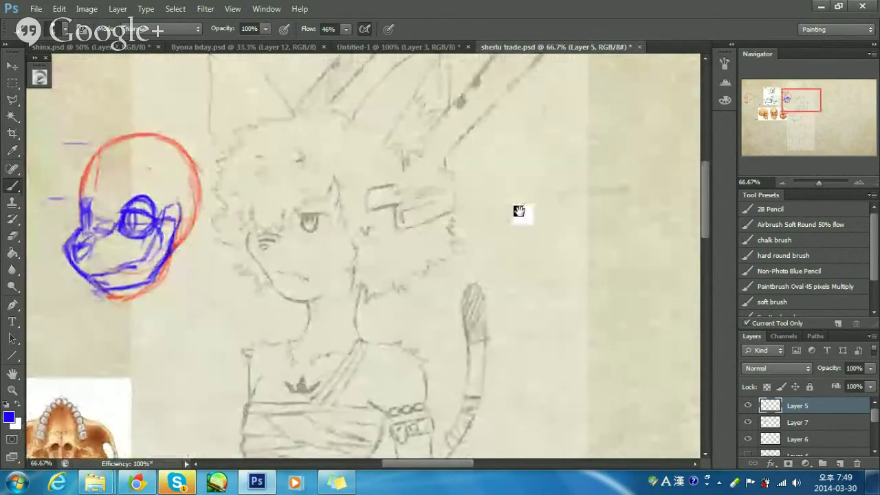
pyautogui.moveTo(414, 256); pyautogui.dragTo(567, 251)
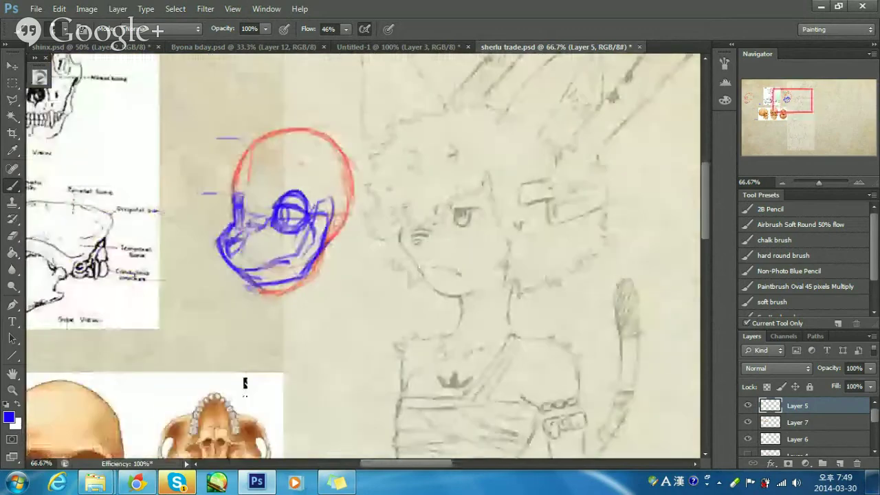
# Switch to the Google Hangouts page in Chrome and stop the live broadcast.
pyautogui.click(138, 484)
pyautogui.click(701, 24)
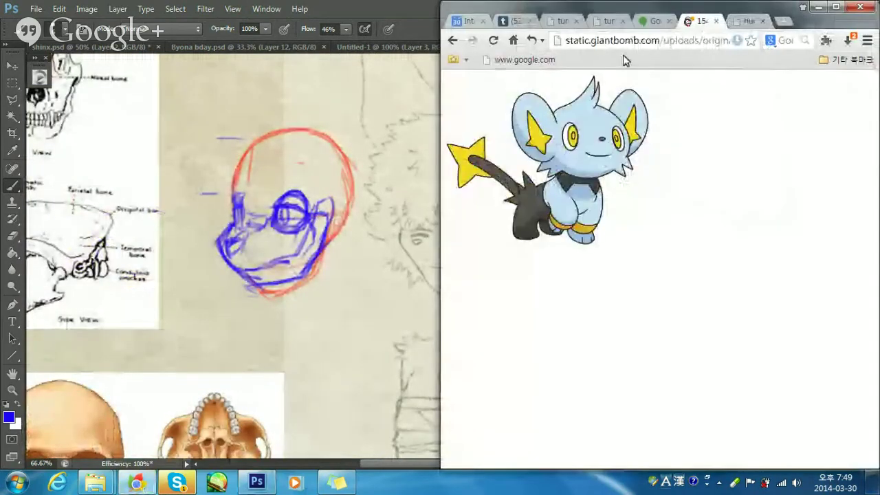
pyautogui.hotkey('ctrl', 'shift', 'Tab')
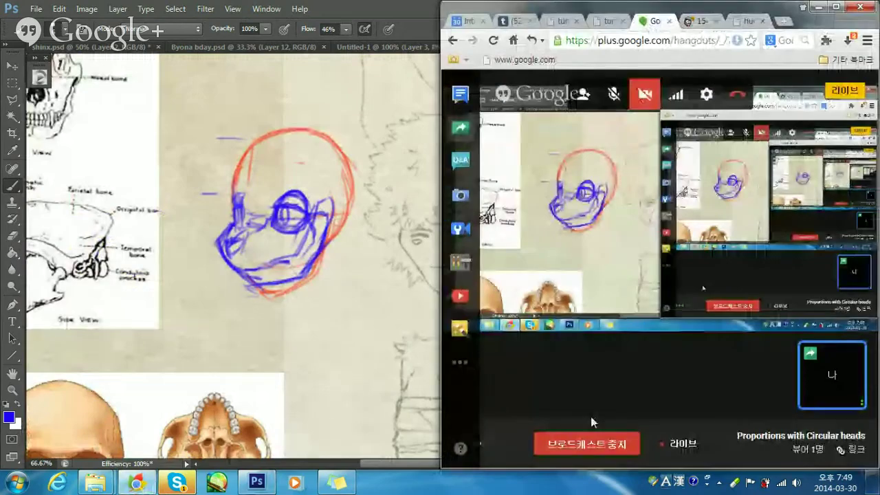
pyautogui.click(581, 443)
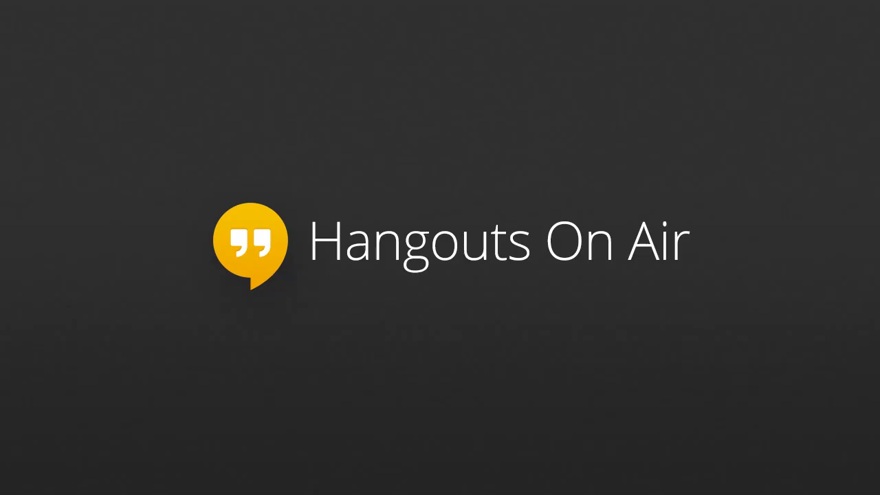